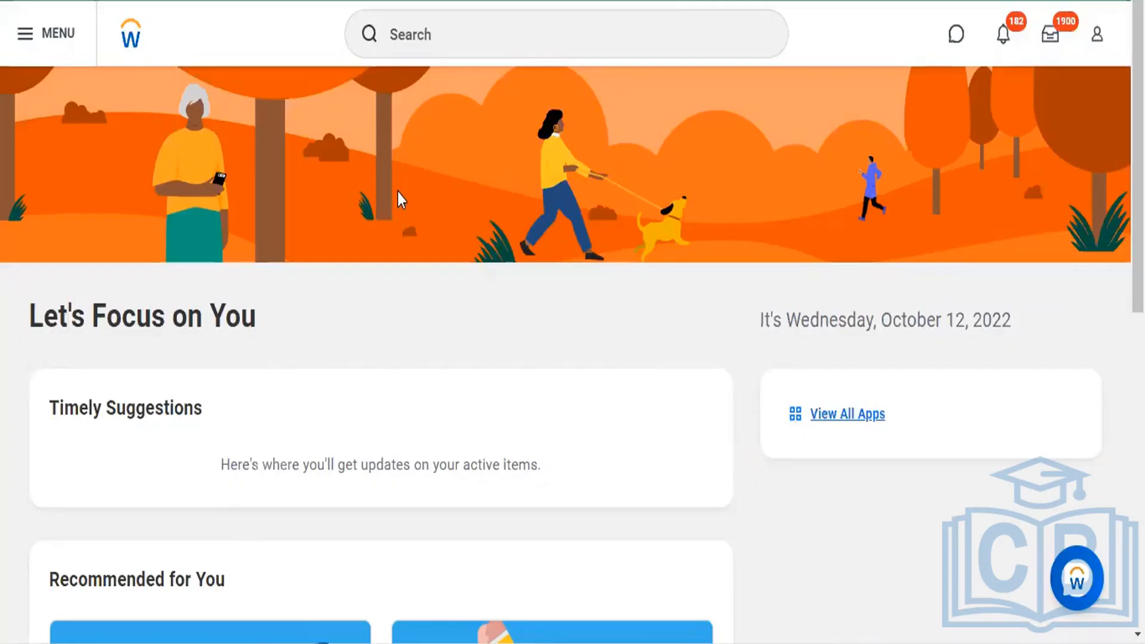
# - Search for 996633 and open the supervisory organization SUPERVISORY_ORGANIZATION-6-21441
pyautogui.click(514, 30)
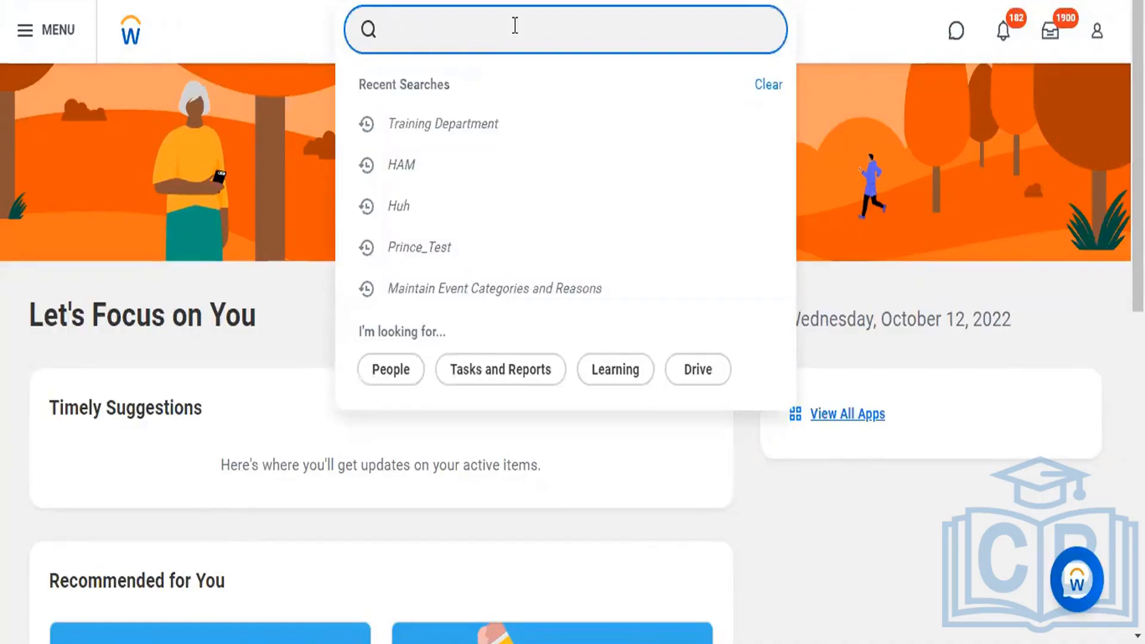
pyautogui.write('996633')
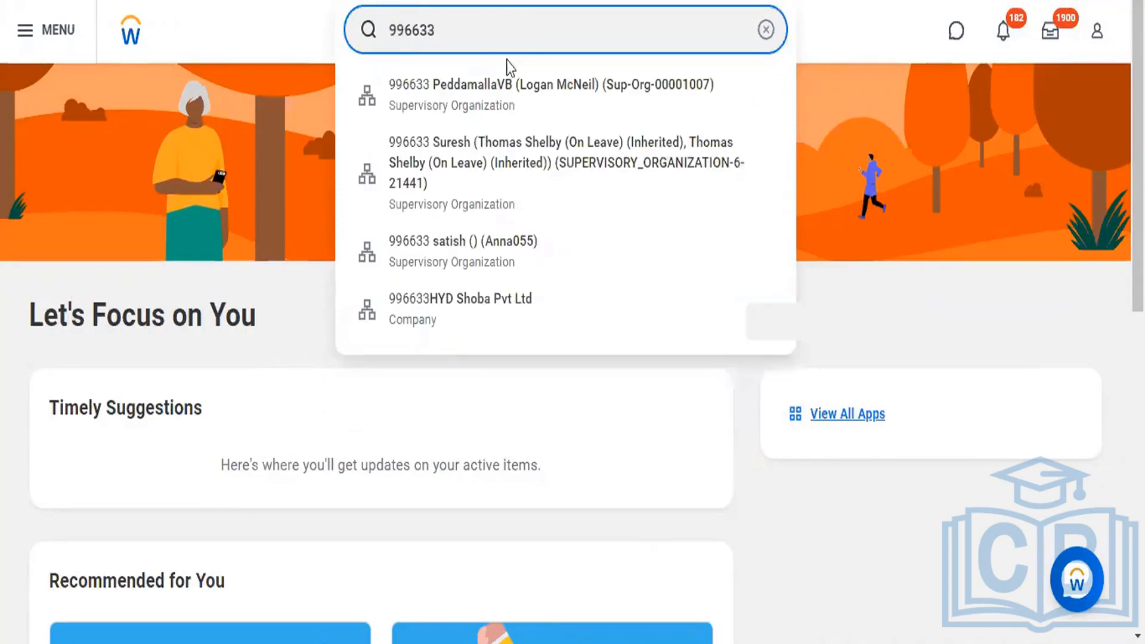
pyautogui.click(477, 156)
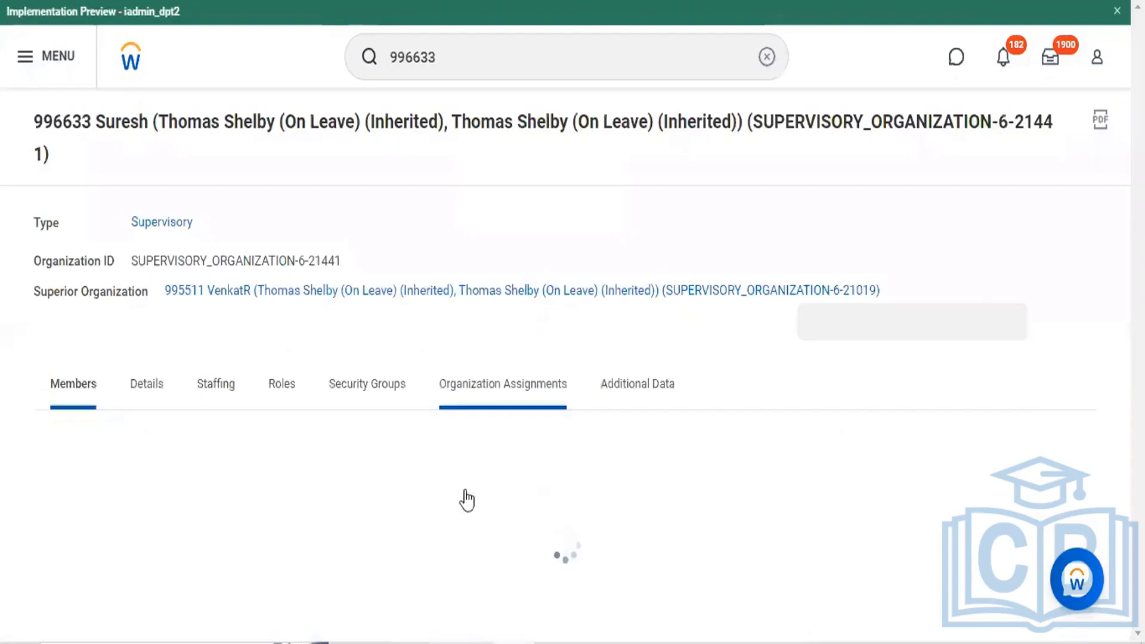
# - Check the staffing model in the supervisory organization's staffing details
pyautogui.click(223, 385)
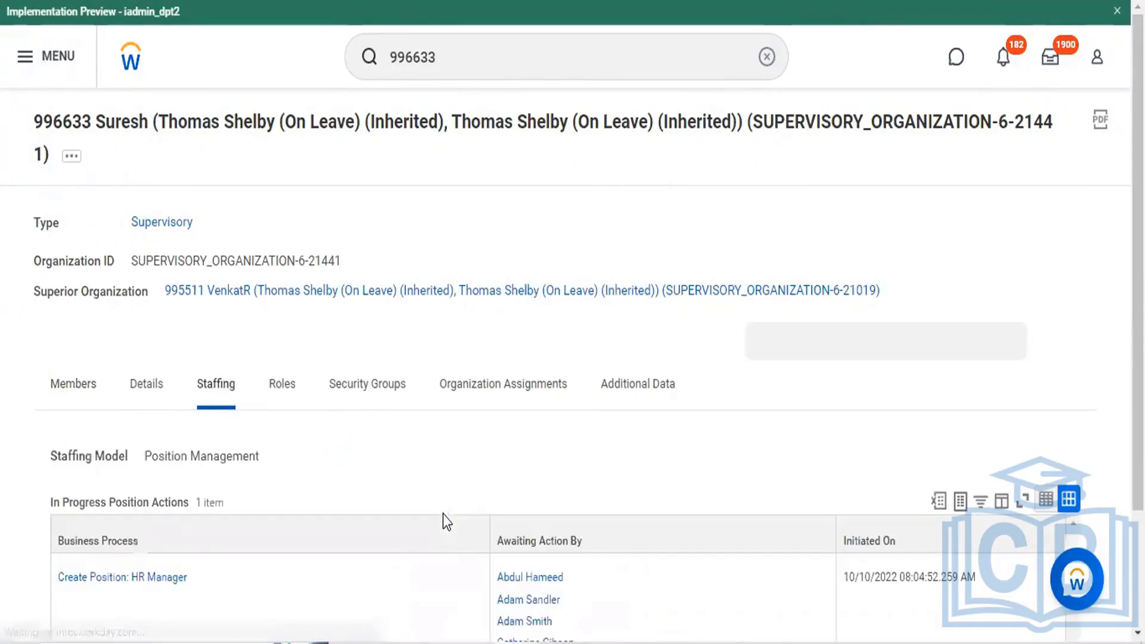
pyautogui.scroll(-2, 186, 490)
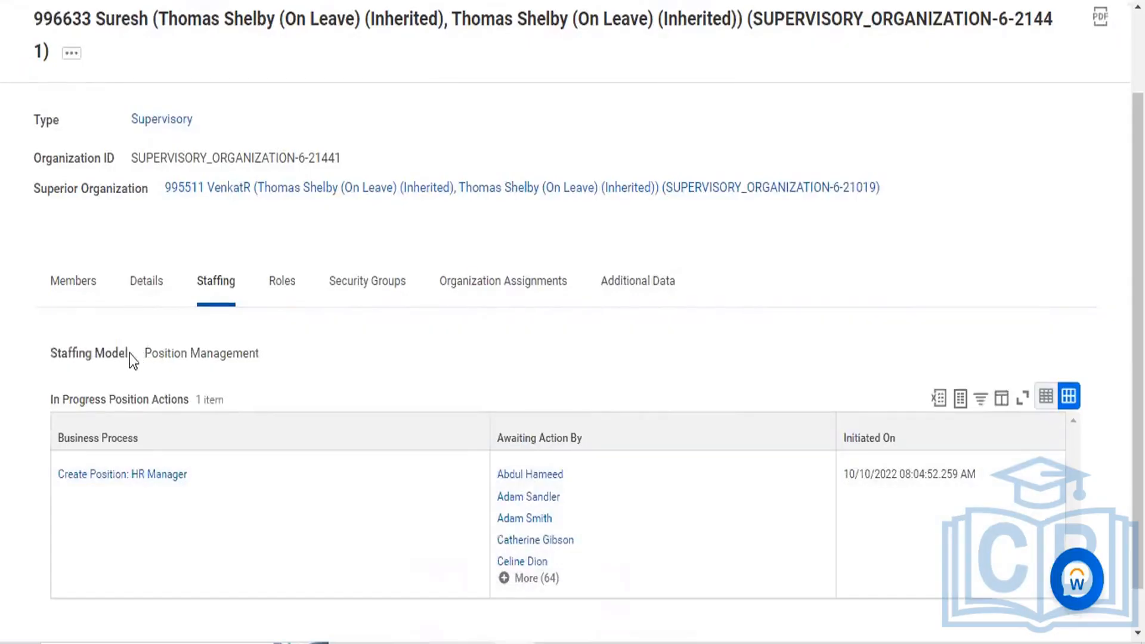
pyautogui.moveTo(51, 348); pyautogui.dragTo(276, 368)
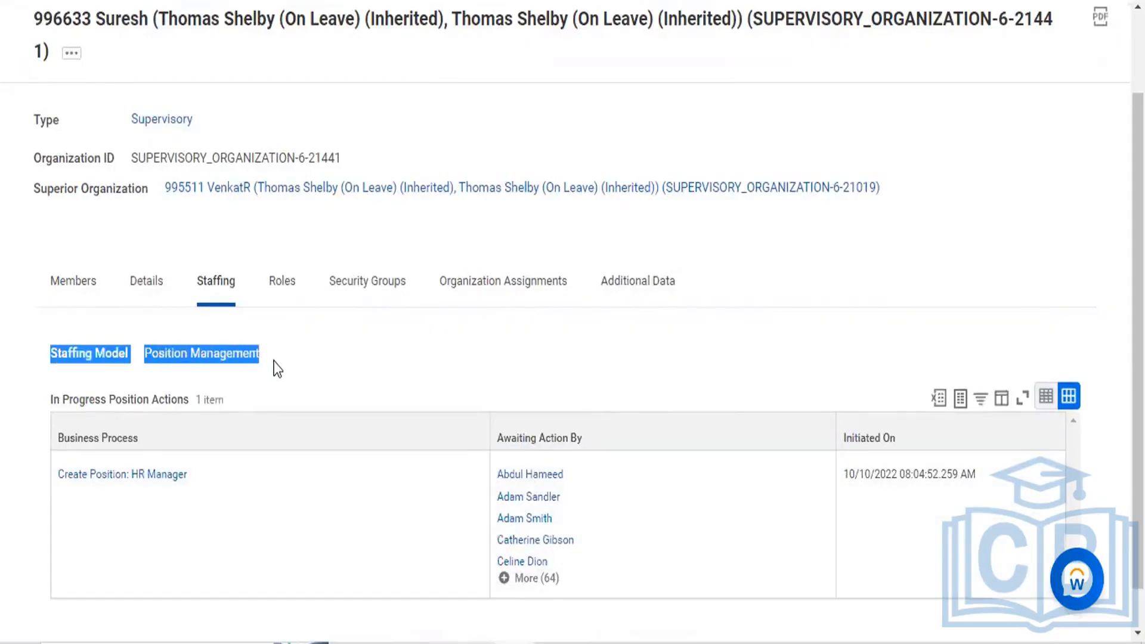
pyautogui.click(222, 359)
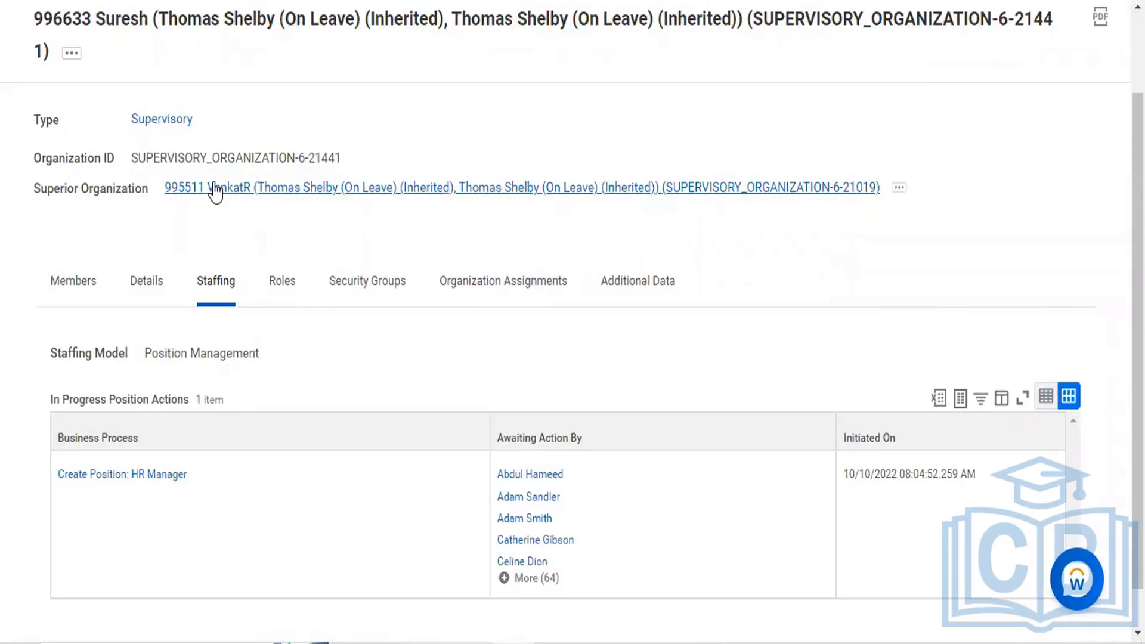
# - Open the superior organization 995511 and start editing its staffing model
pyautogui.click(249, 188)
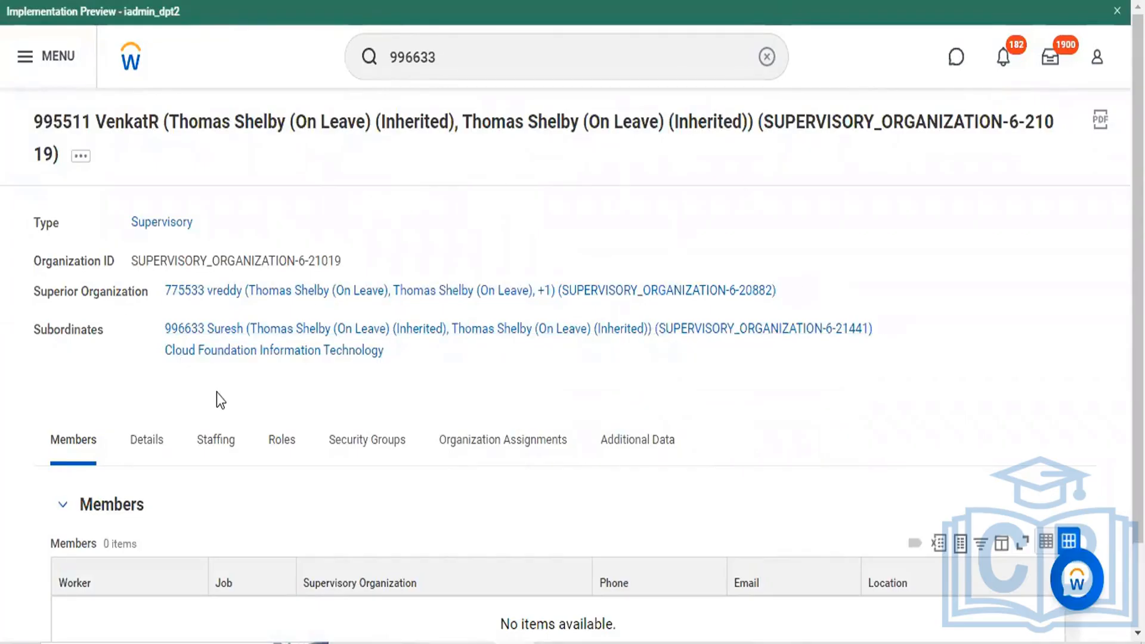
pyautogui.scroll(-2, 216, 392)
pyautogui.click(78, 61)
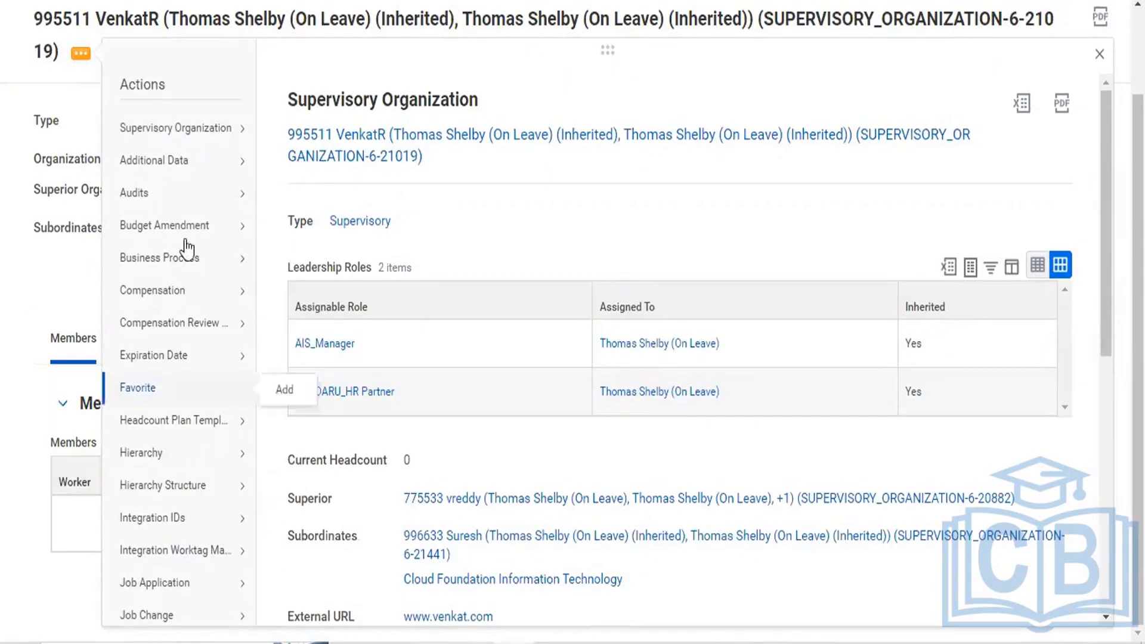
pyautogui.moveTo(186, 391)
pyautogui.scroll(-2, 186, 393)
pyautogui.scroll(-3, 187, 397)
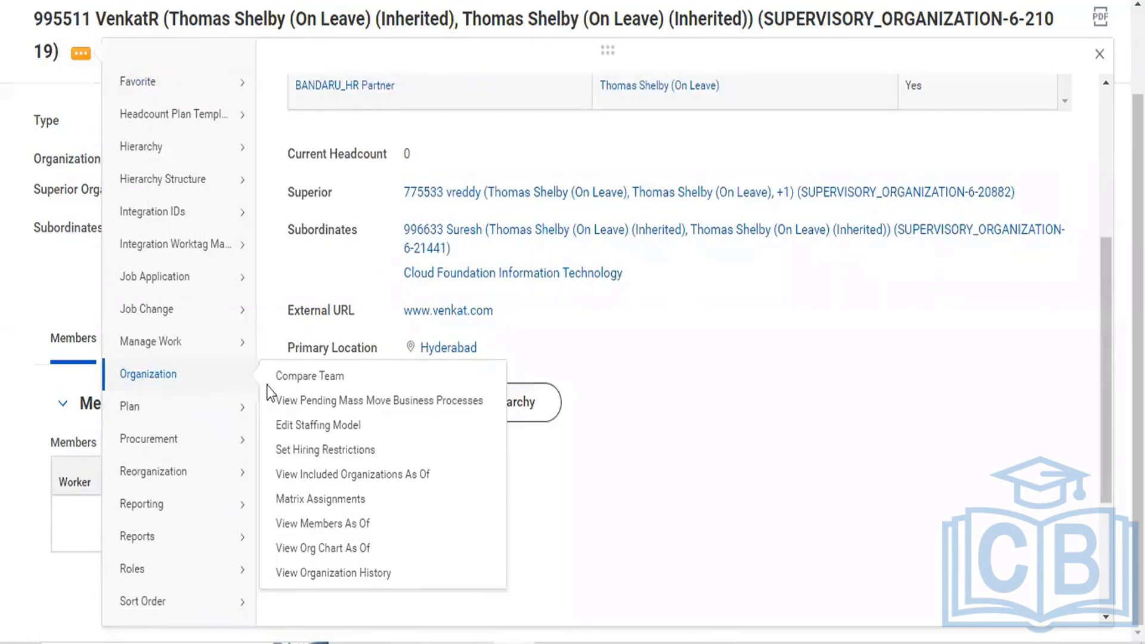
pyautogui.click(326, 432)
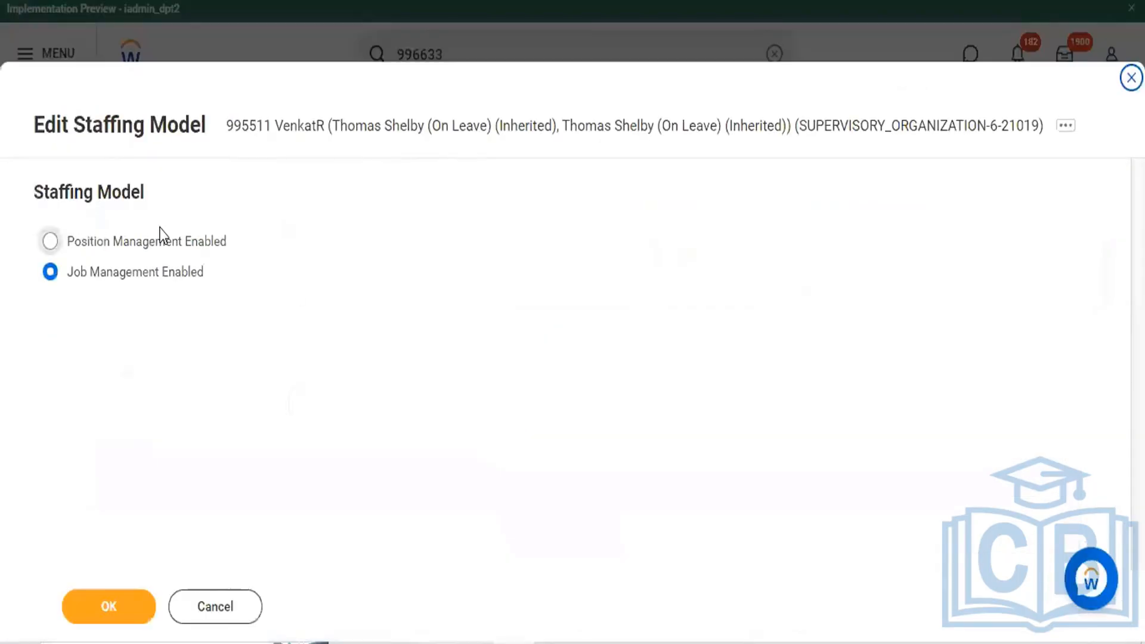
# - Set the superior organization's staffing model to Job Management Enabled, save it and return to the organization
pyautogui.click(52, 243)
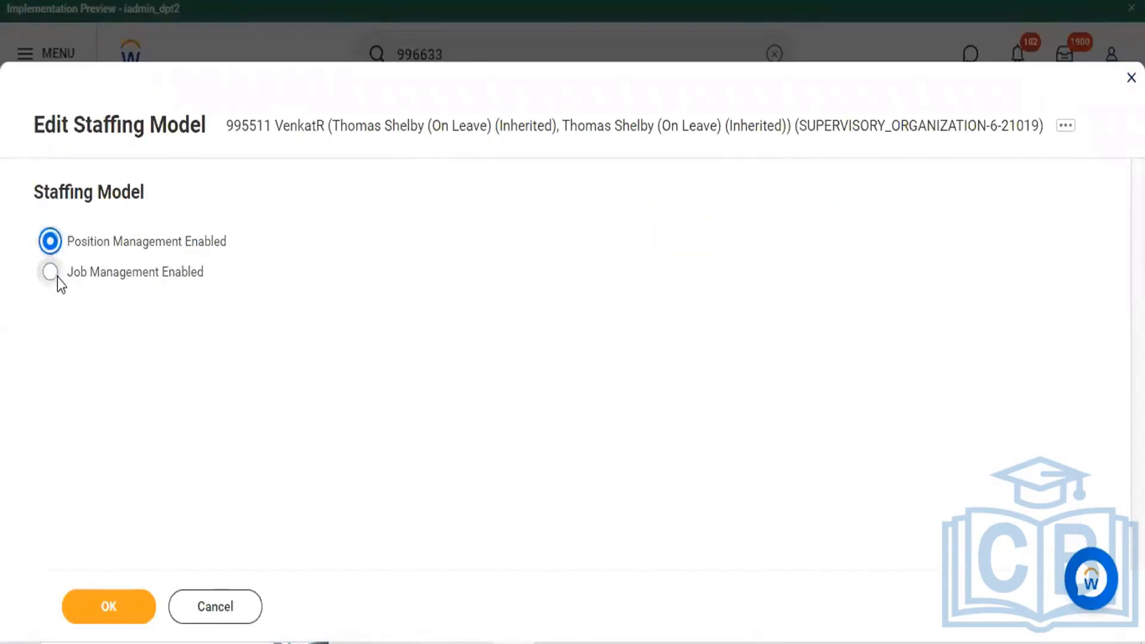
pyautogui.click(52, 274)
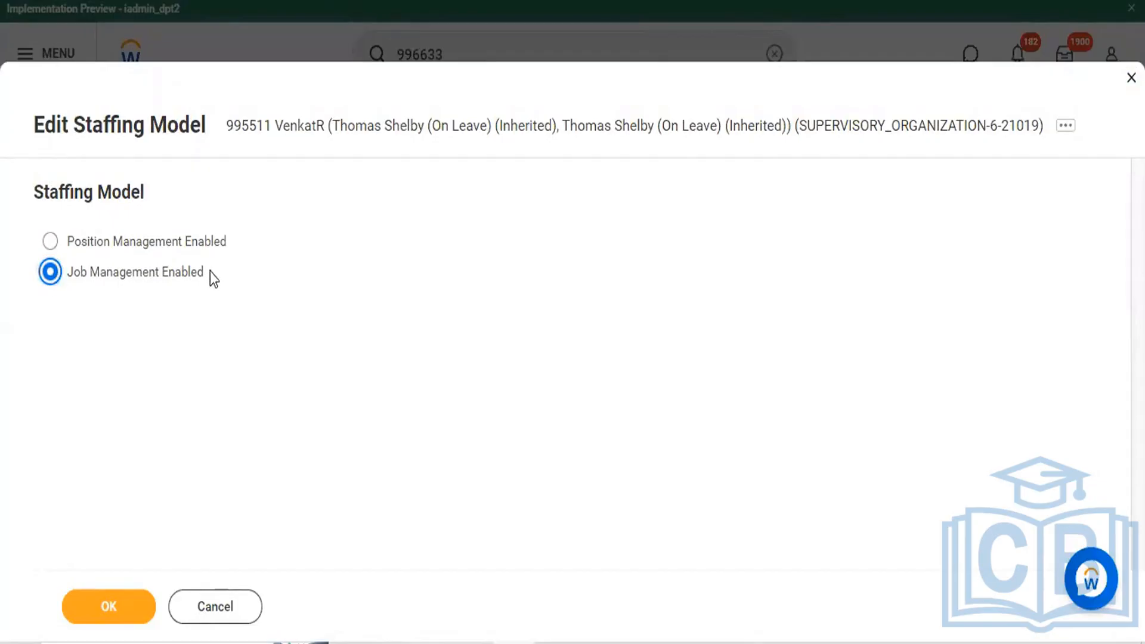
pyautogui.click(50, 243)
pyautogui.click(49, 280)
pyautogui.click(115, 611)
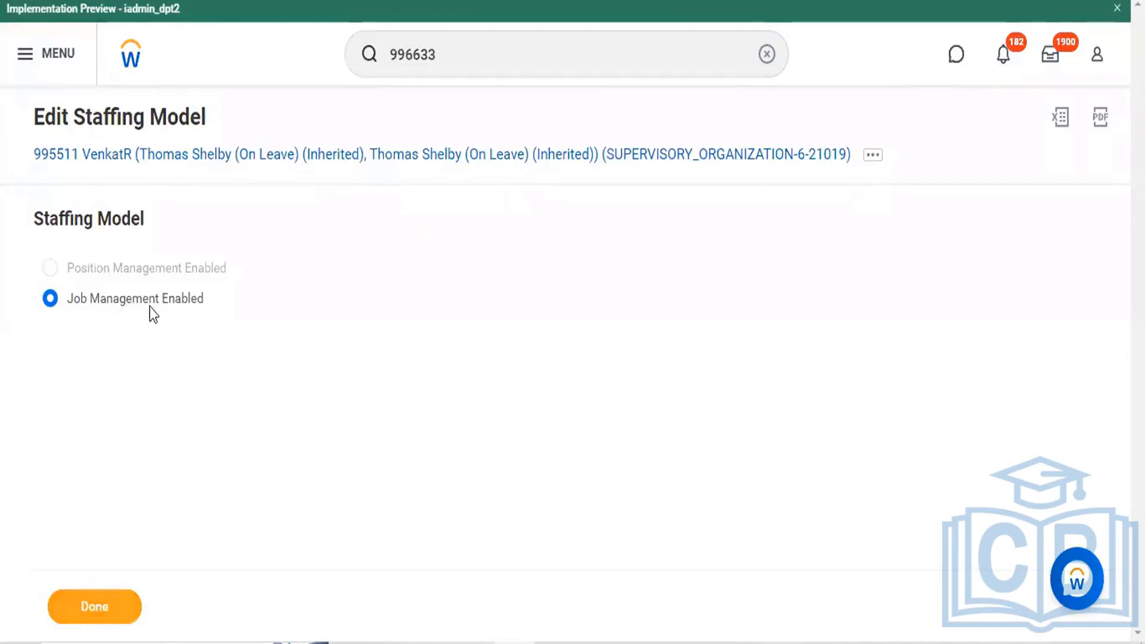
pyautogui.click(100, 620)
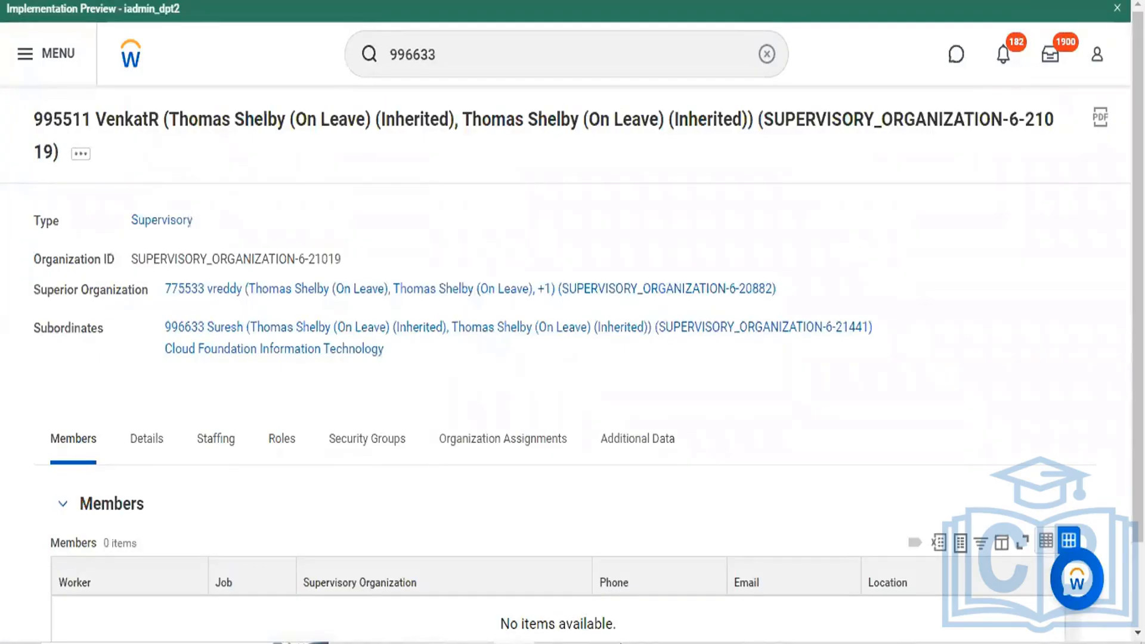
# - Open the subordinate organization 996633 and start creating a position in it
pyautogui.click(223, 328)
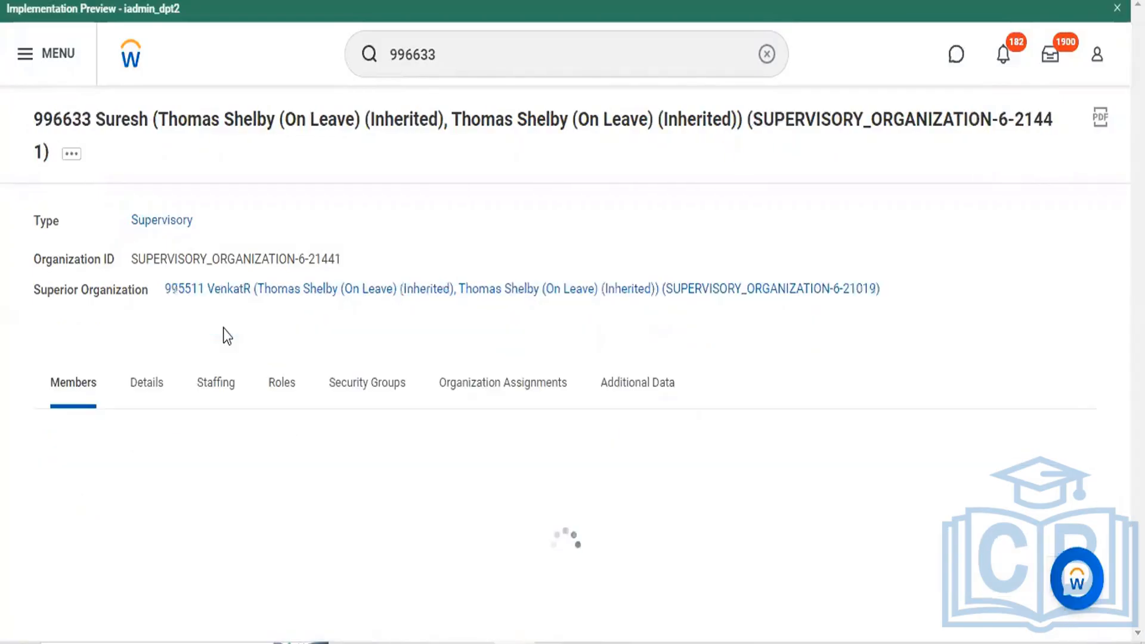
pyautogui.click(71, 155)
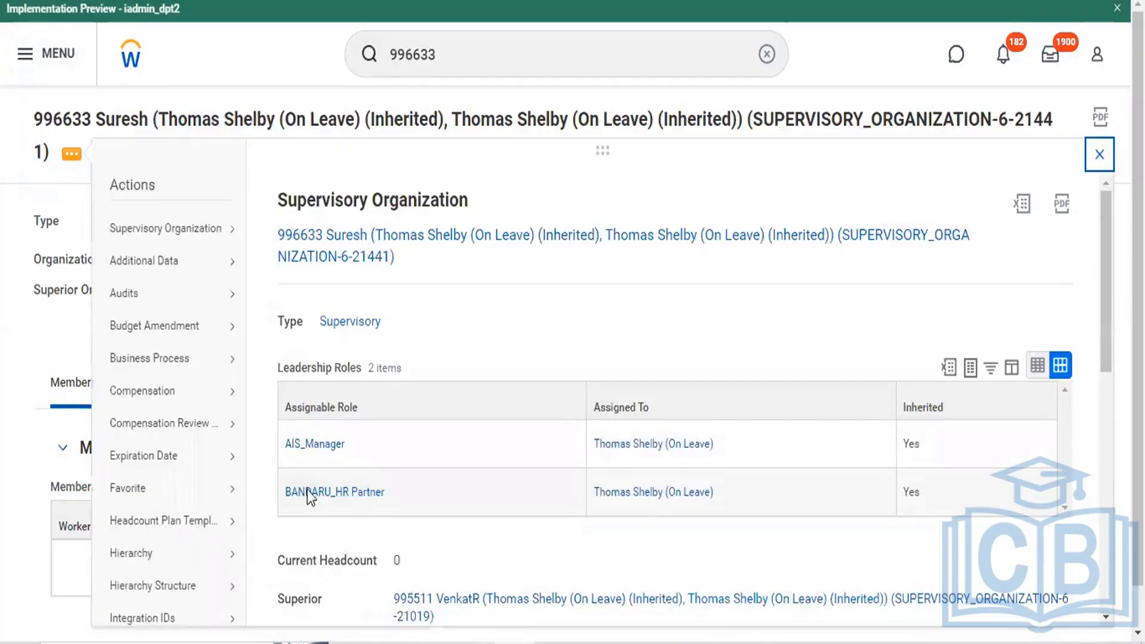
pyautogui.scroll(-4, 160, 411)
pyautogui.scroll(-4, 160, 411)
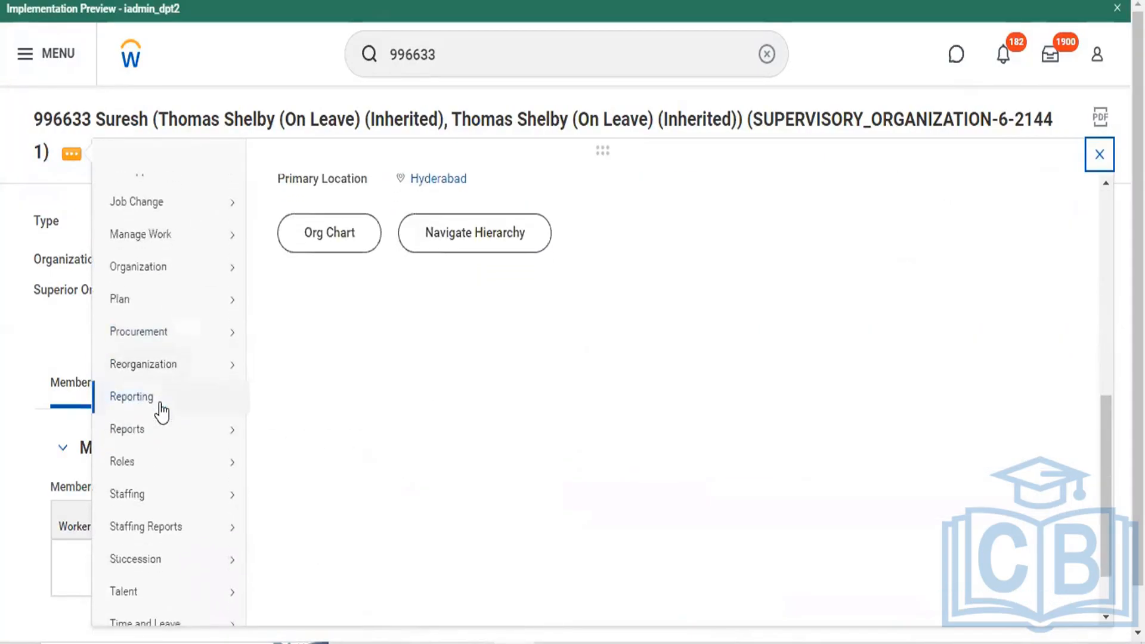
pyautogui.scroll(-1, 159, 411)
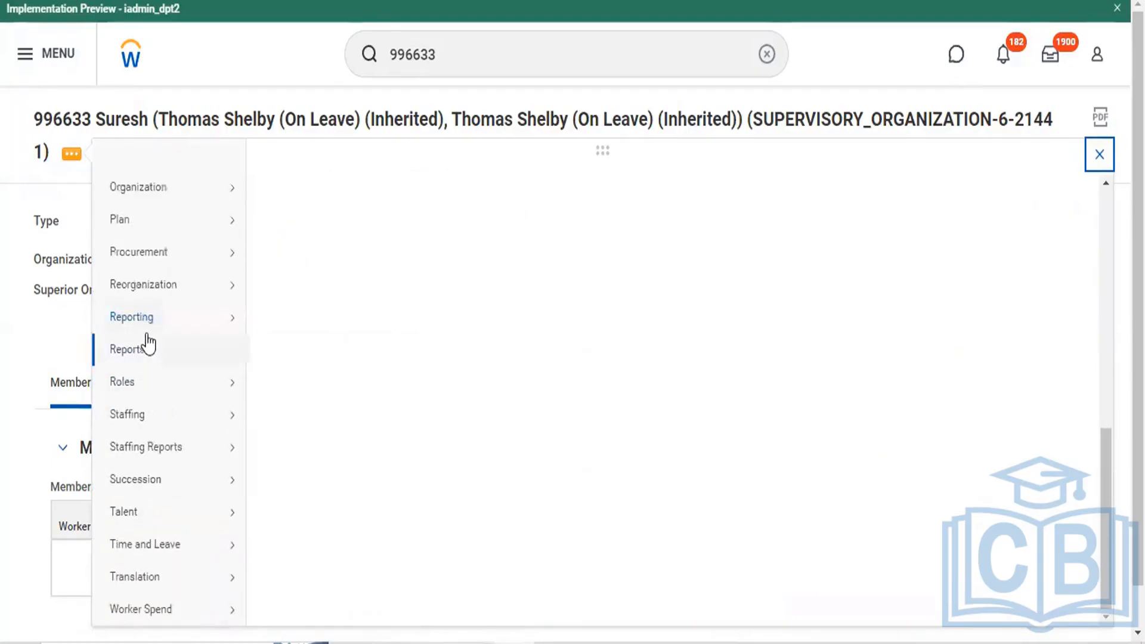
pyautogui.moveTo(137, 428)
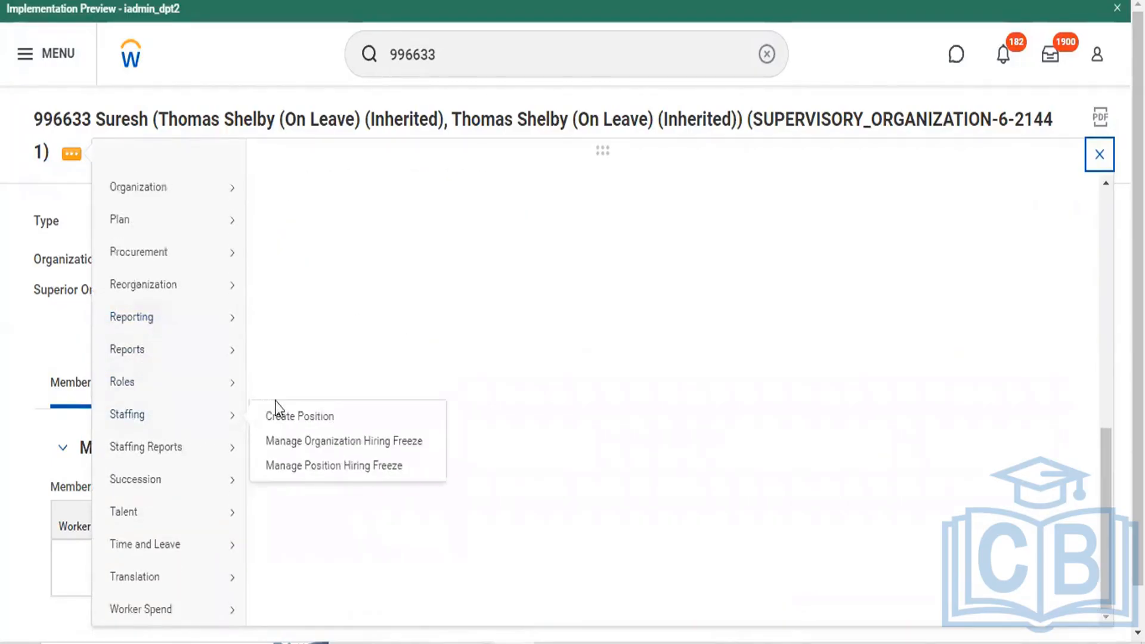
pyautogui.click(304, 417)
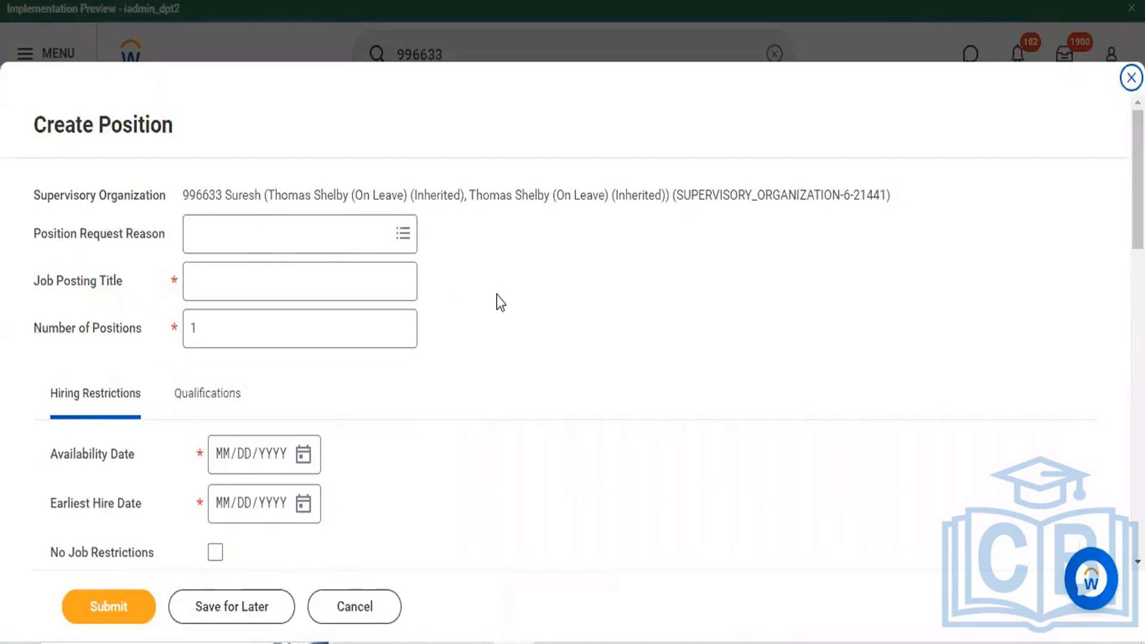
# - Look through the Create Position form and set the position request reason to Create Position > Crypto Hire > Fill Crypto vacancies
pyautogui.scroll(-6, 499, 302)
pyautogui.scroll(-8, 500, 302)
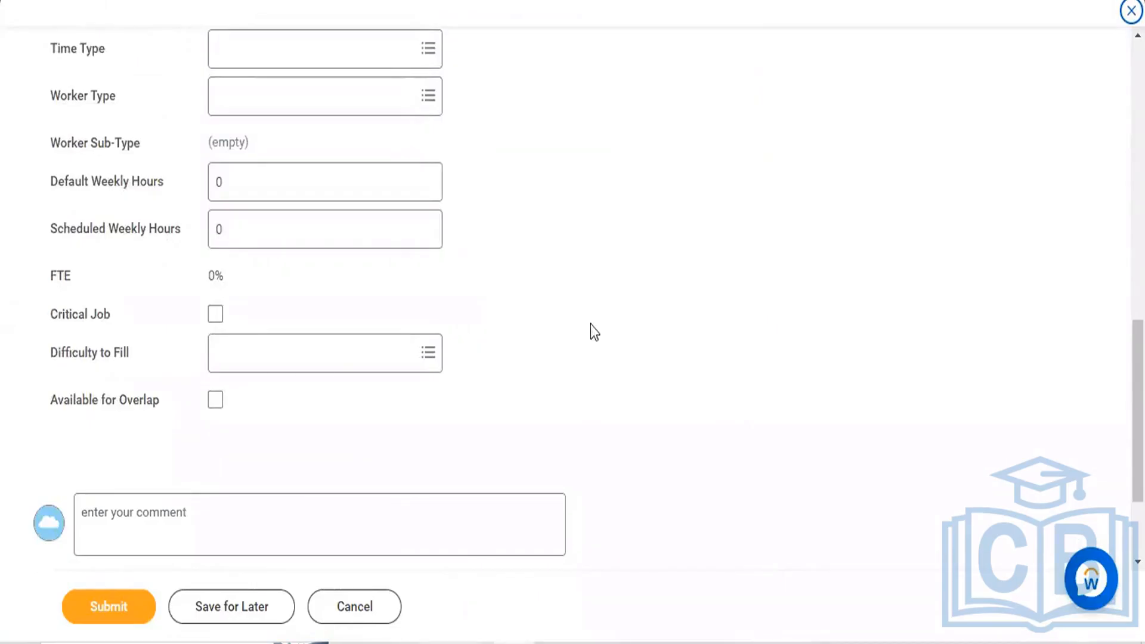
pyautogui.scroll(12, 598, 266)
pyautogui.scroll(2, 599, 266)
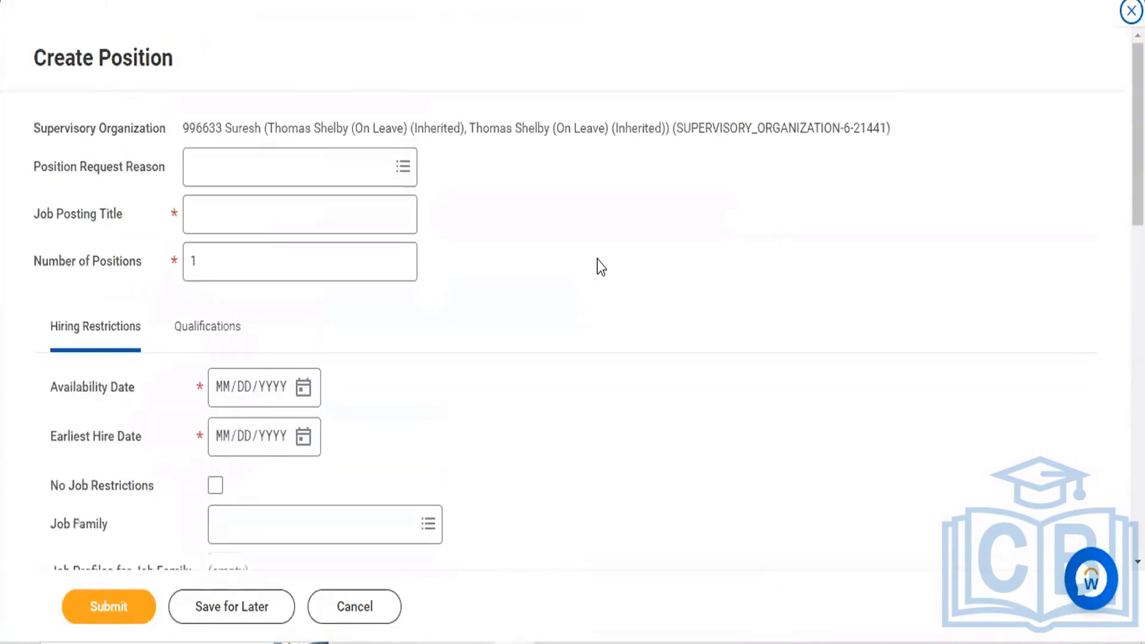
pyautogui.click(402, 171)
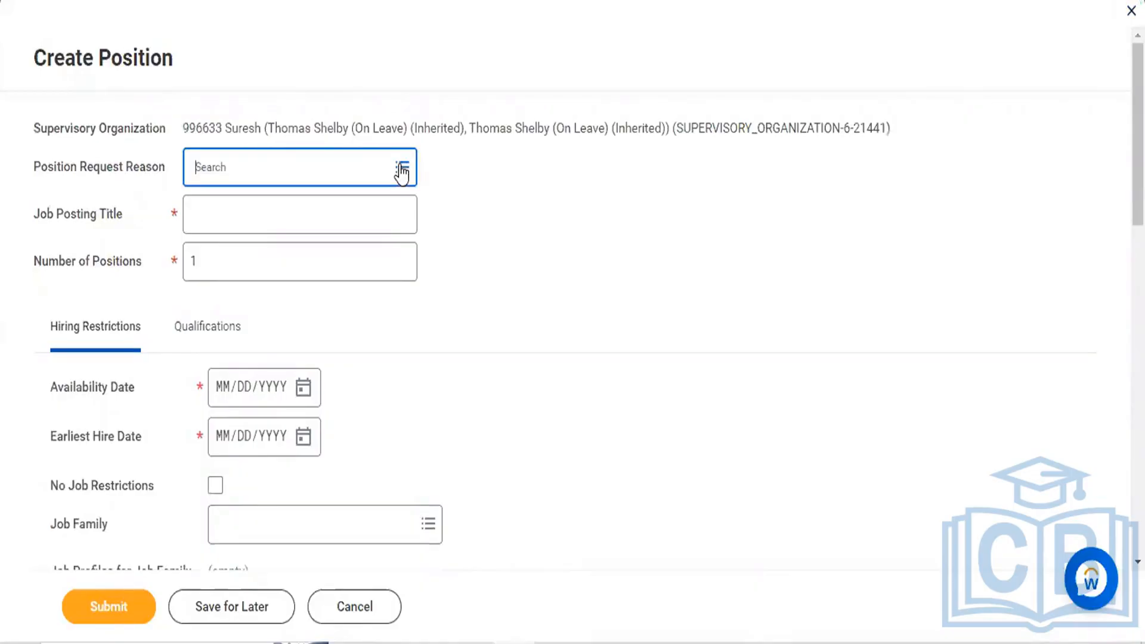
pyautogui.click(402, 170)
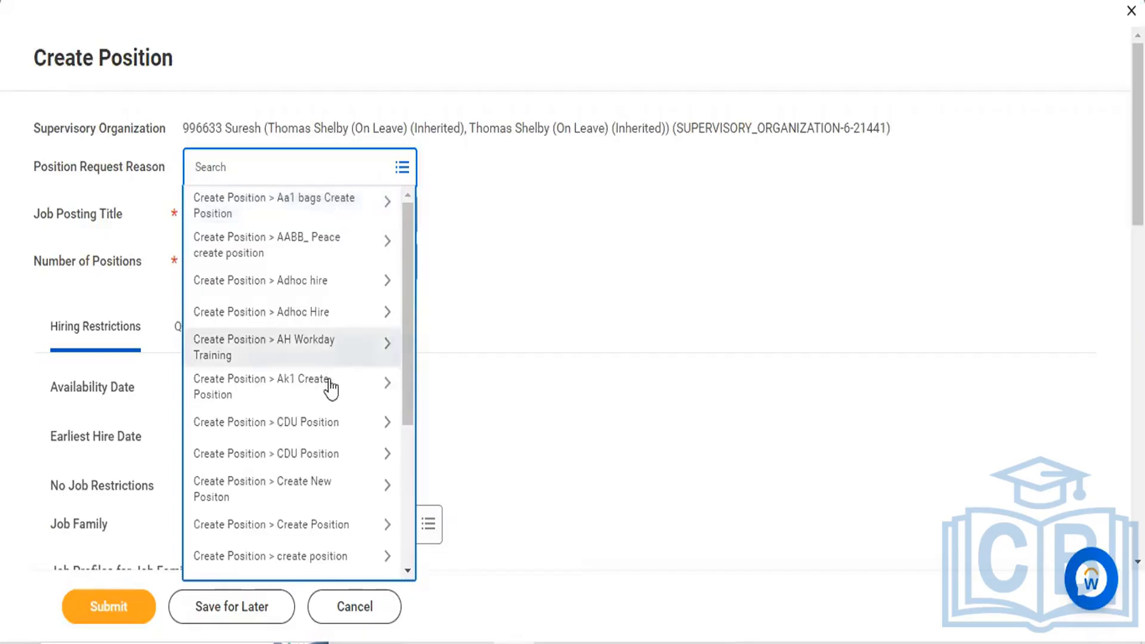
pyautogui.click(306, 381)
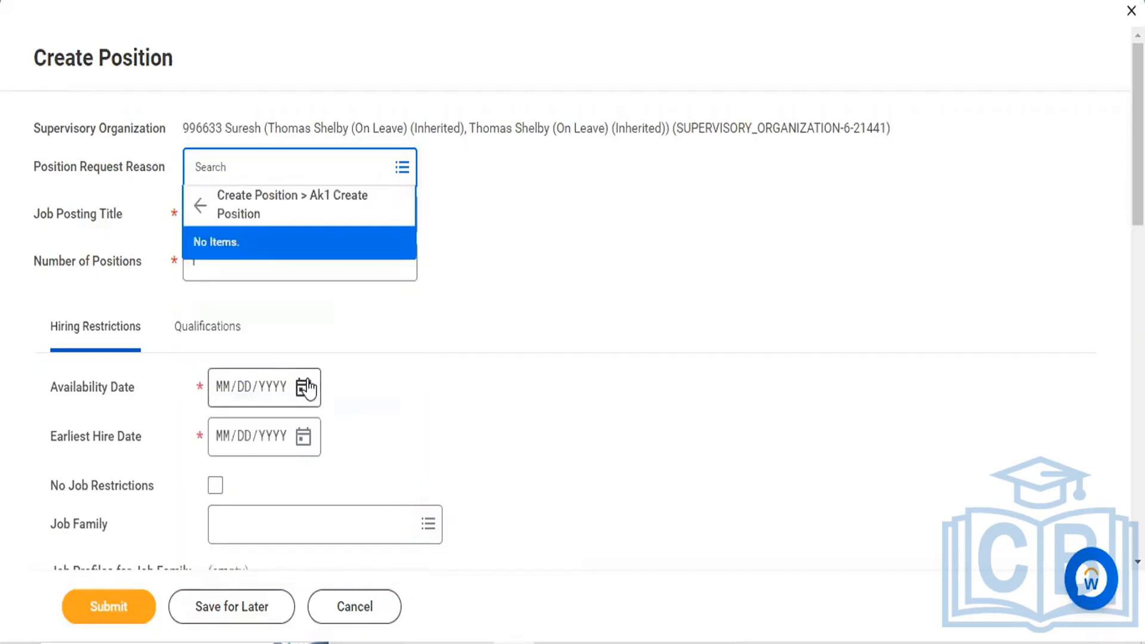
pyautogui.click(198, 208)
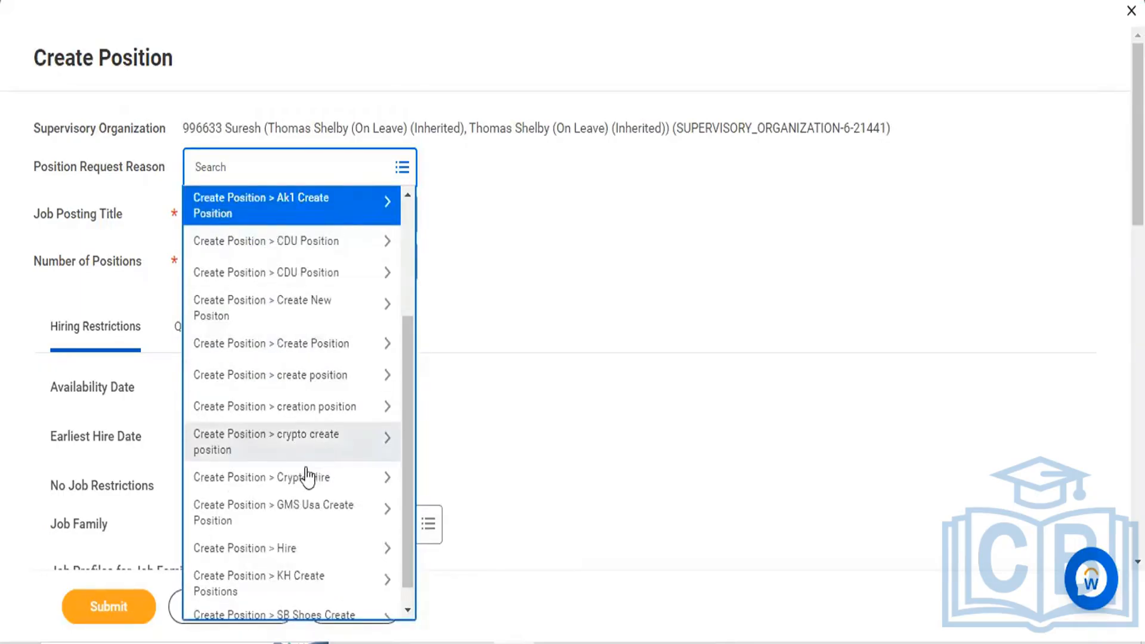
pyautogui.click(251, 480)
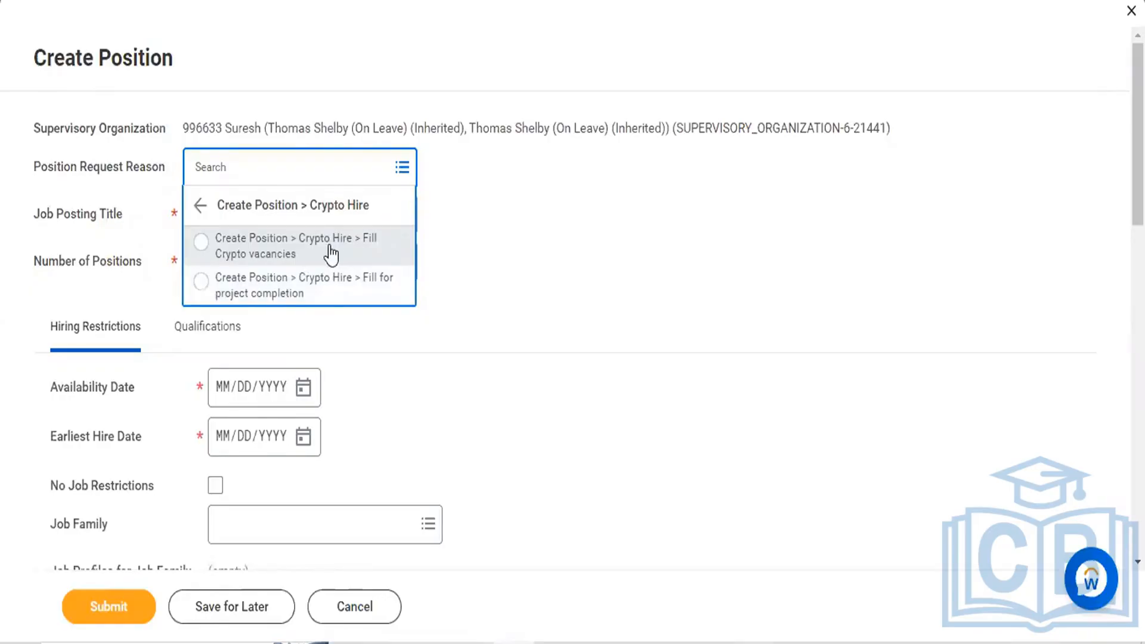
pyautogui.click(376, 261)
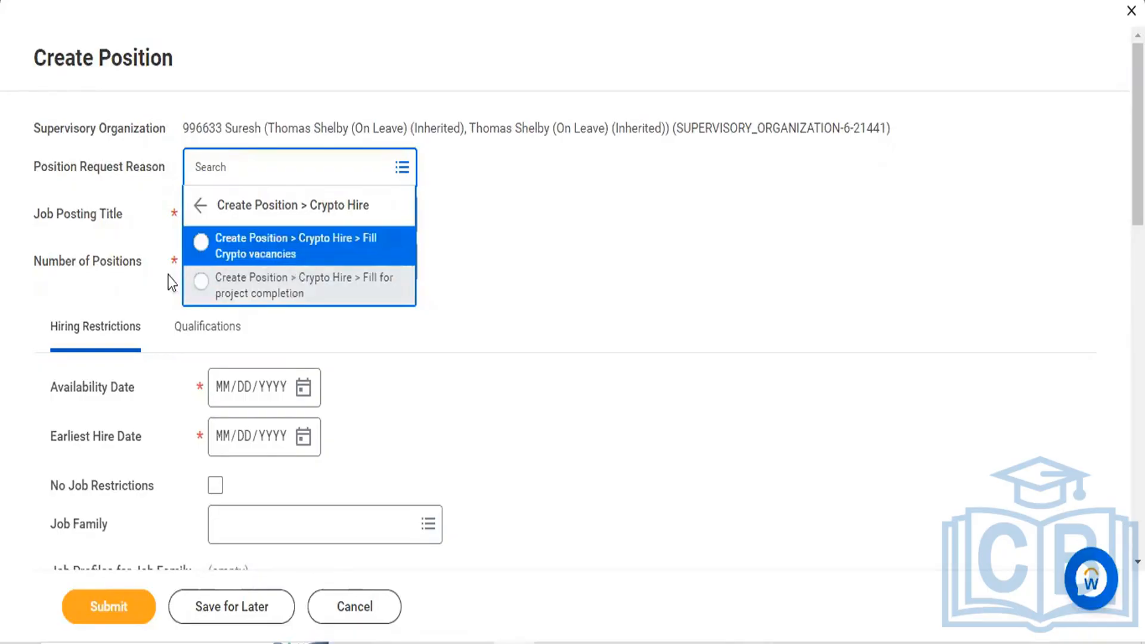
pyautogui.click(203, 244)
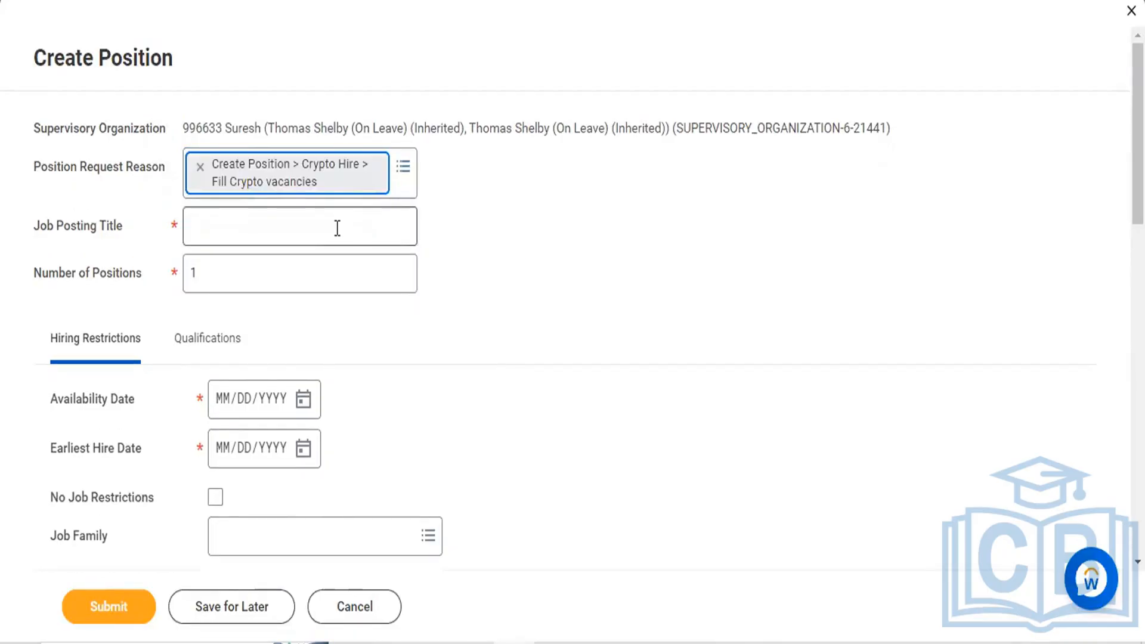
# - Enter Workday as the job posting title of the new position
pyautogui.click(337, 228)
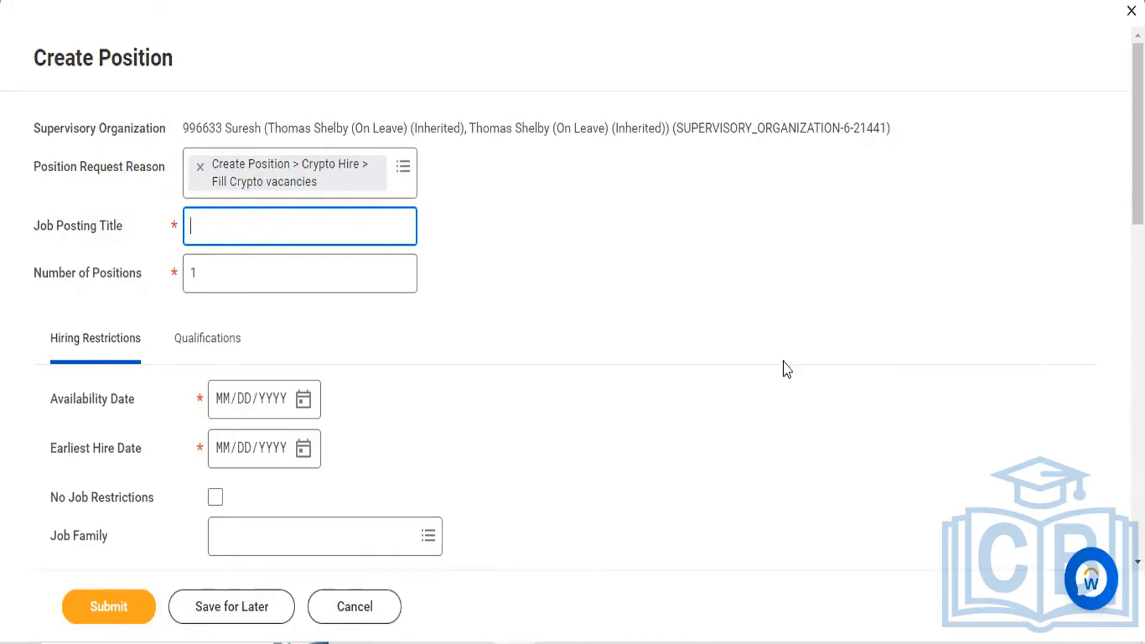
pyautogui.click(722, 424)
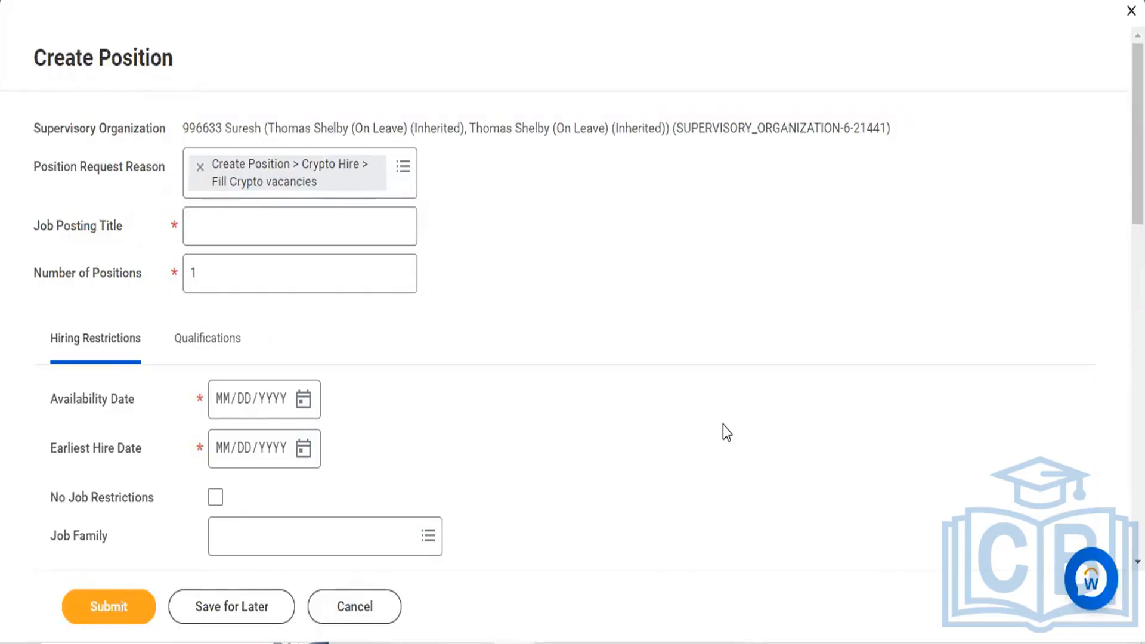
pyautogui.click(264, 220)
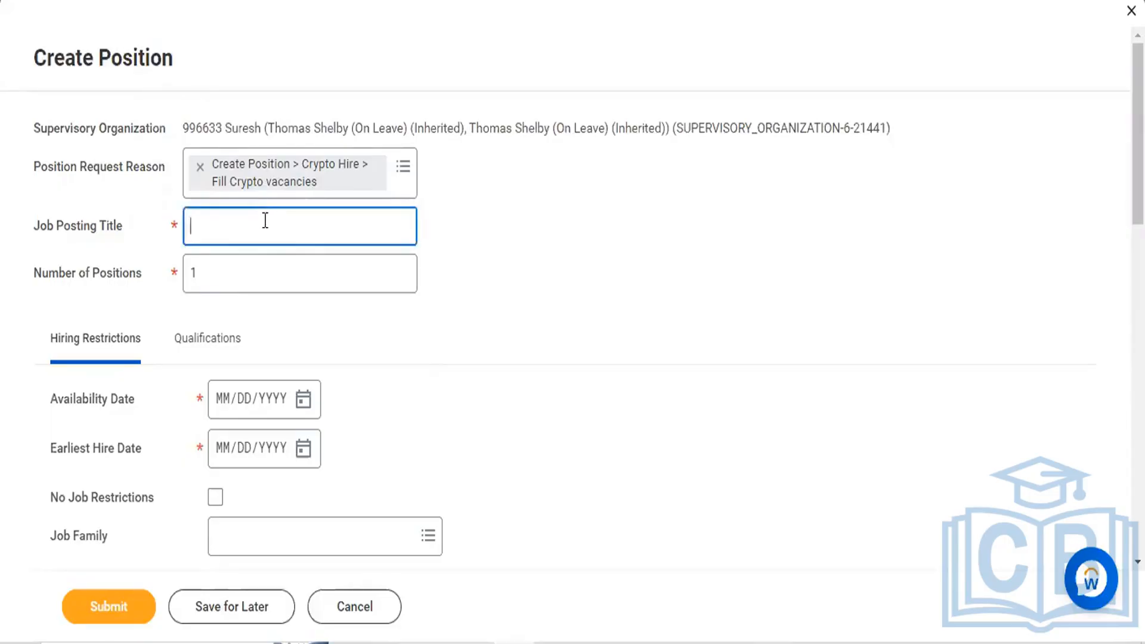
pyautogui.write('Workda')
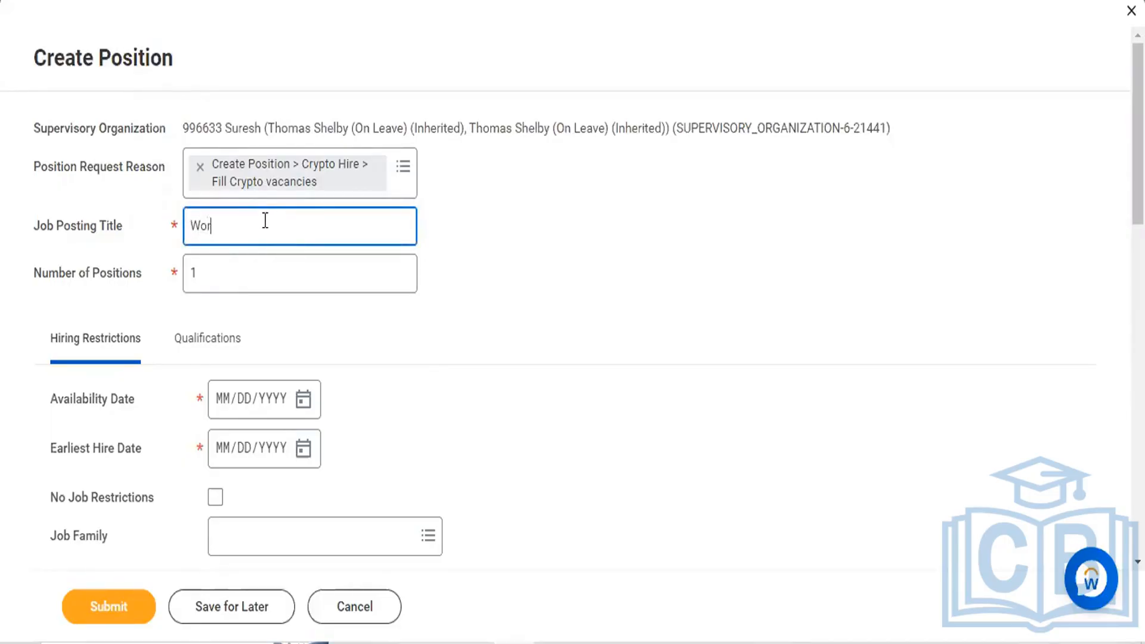
pyautogui.write('y')
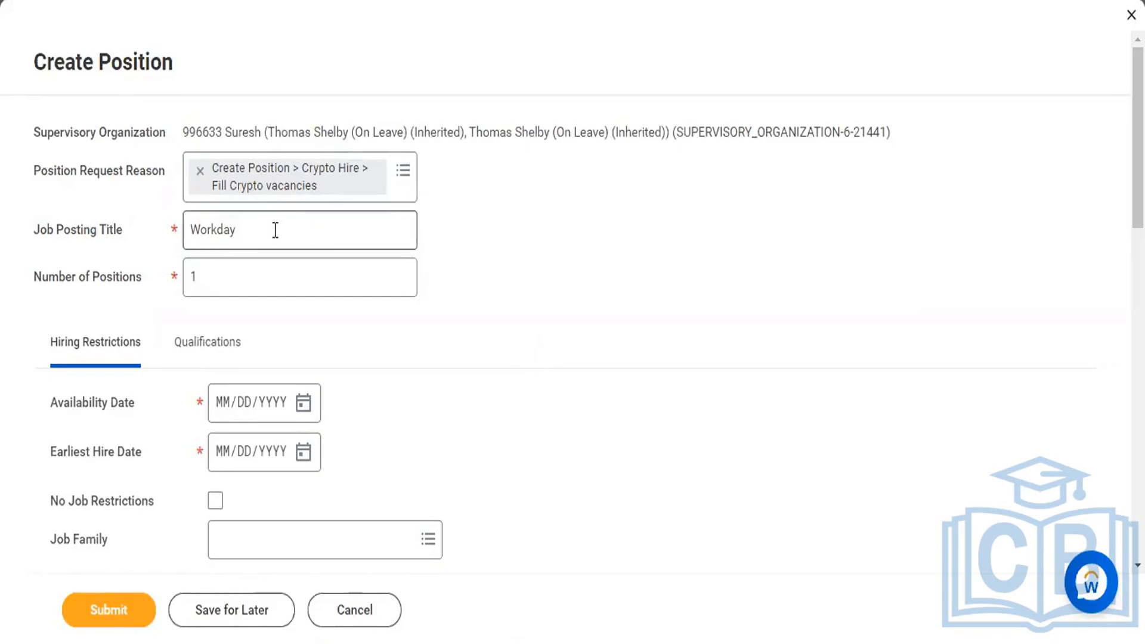
# - Complete the job posting title as Workday HCM Consultant and set the number of positions to 10
pyautogui.click(275, 230)
pyautogui.write('HC')
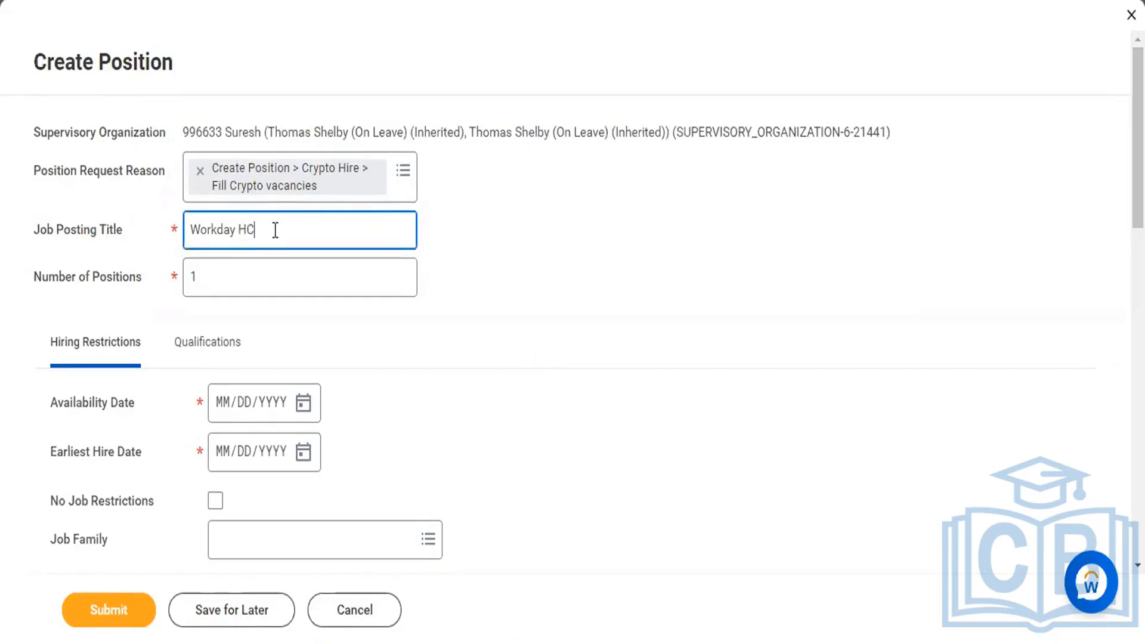
pyautogui.write('M Consultant')
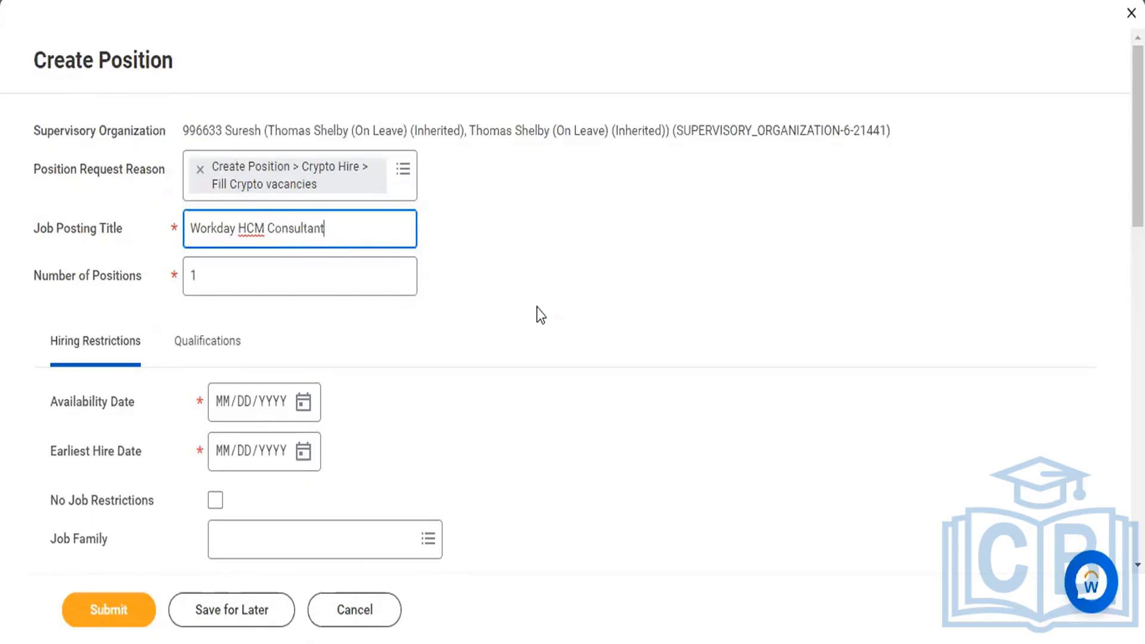
pyautogui.click(293, 277)
pyautogui.press('BackSpace')
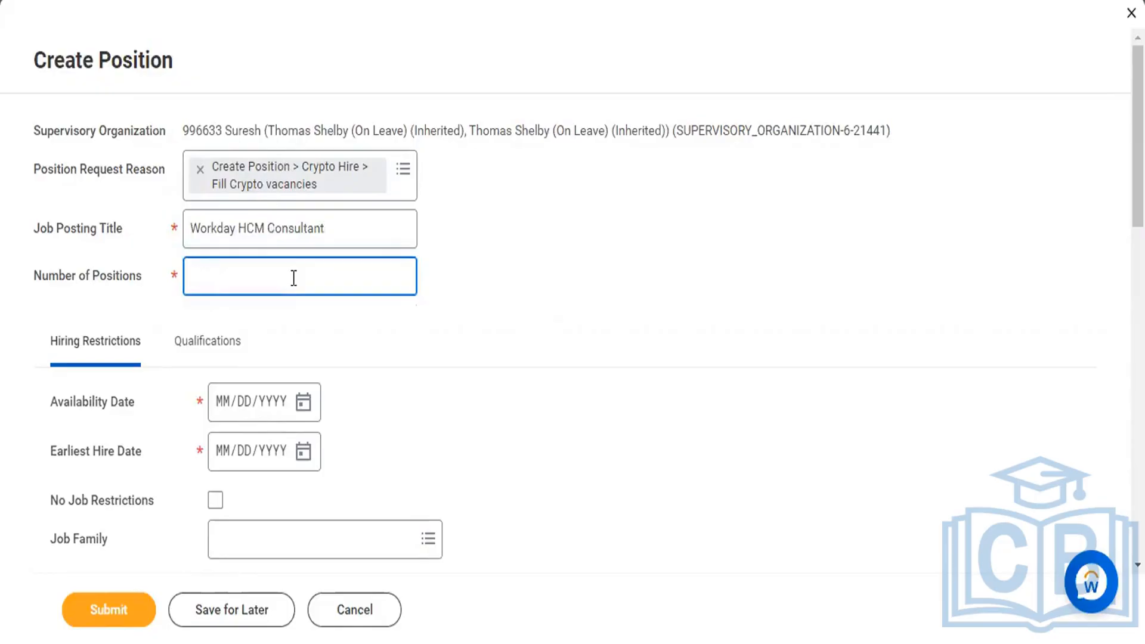
pyautogui.write('10')
# - Set the availability date to 10/13/2022 and the earliest hire date to 11/13/2022 in the hiring restrictions
pyautogui.scroll(-3, 441, 317)
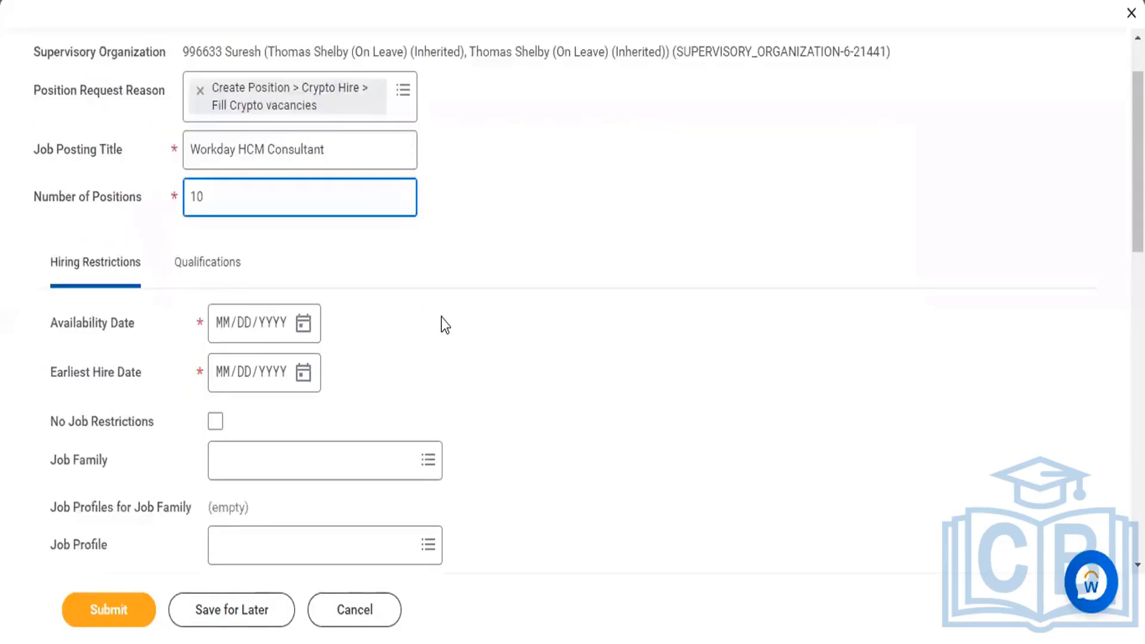
pyautogui.click(222, 276)
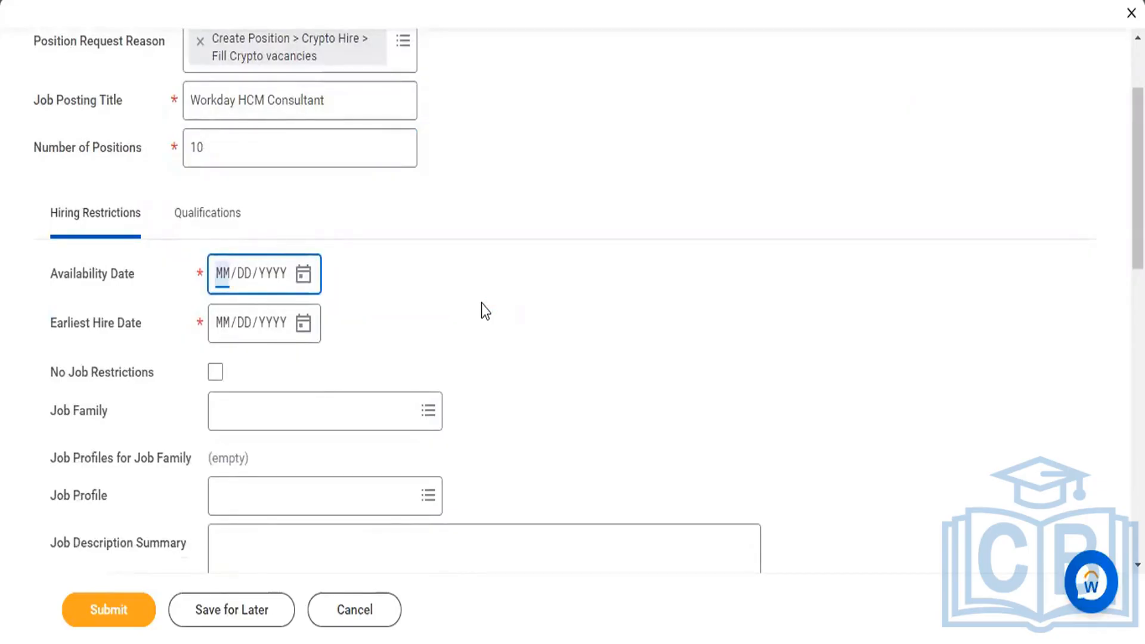
pyautogui.write('10/13/')
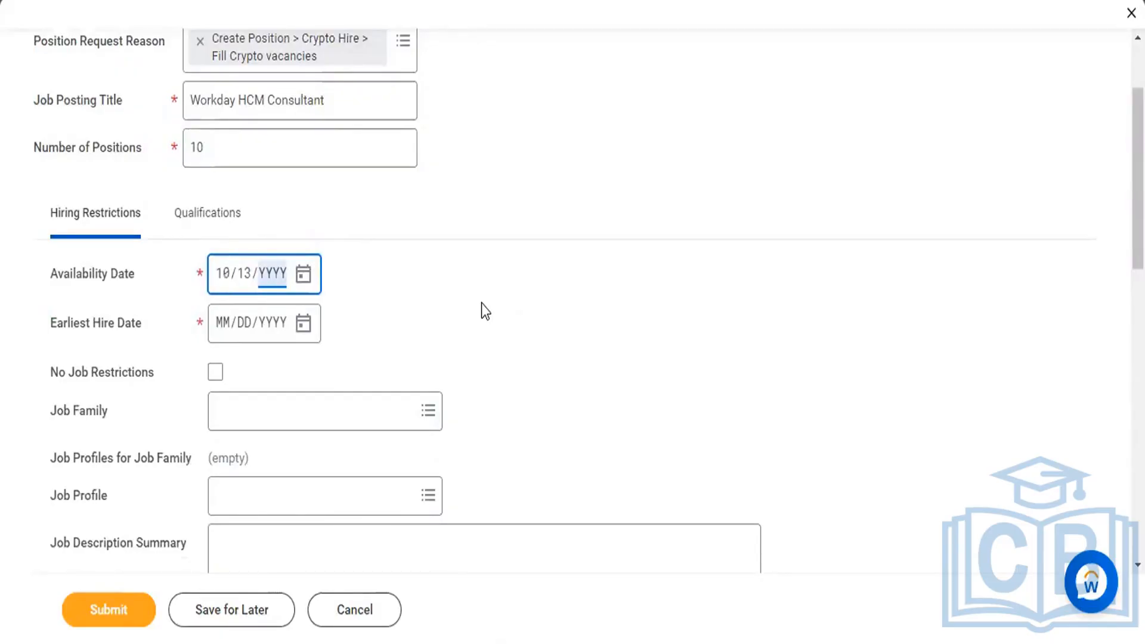
pyautogui.write('2022')
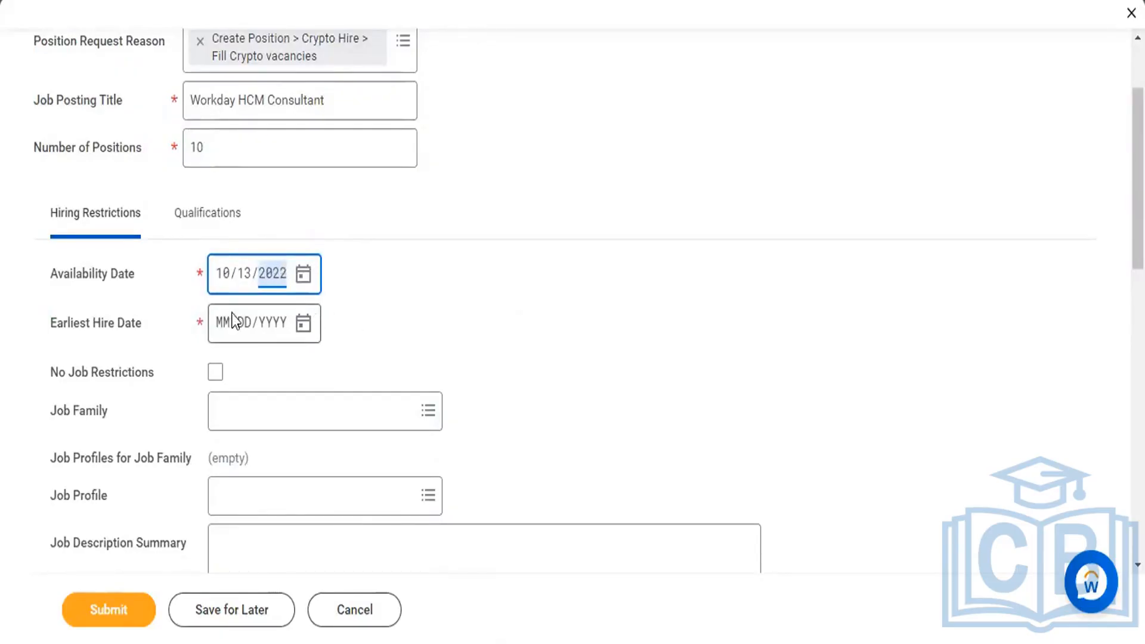
pyautogui.click(225, 322)
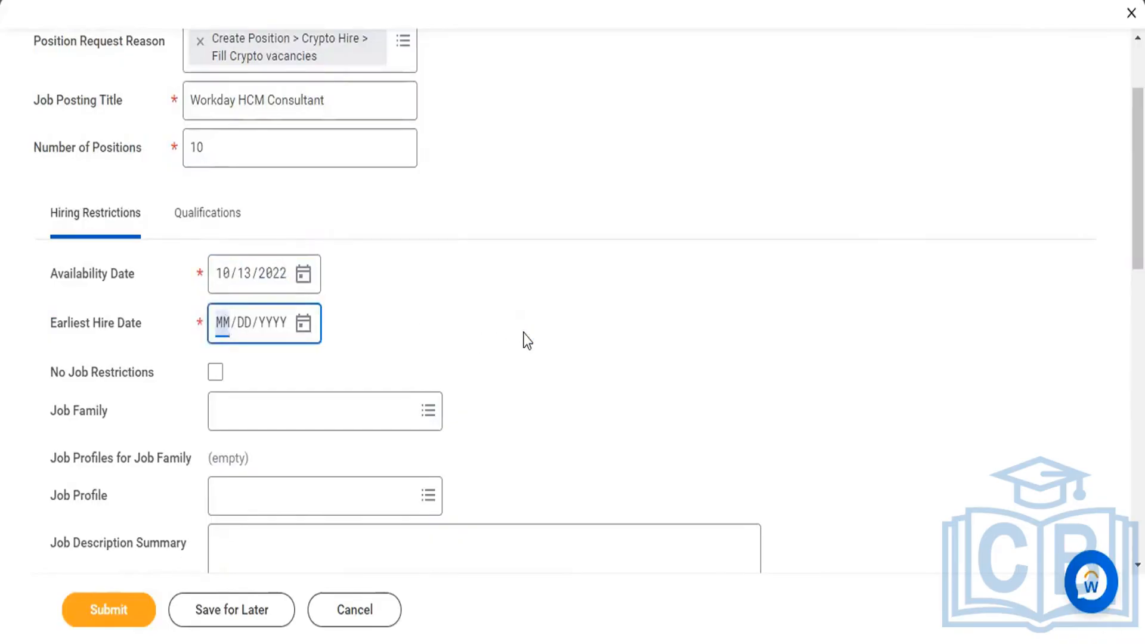
pyautogui.write('10/')
pyautogui.write('13/2022')
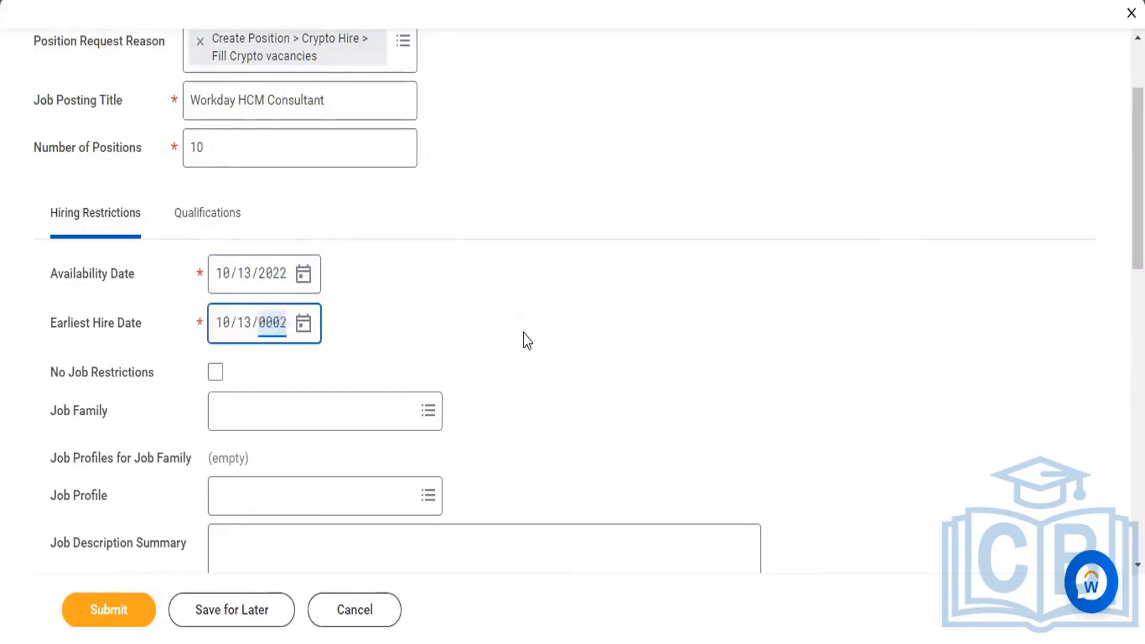
pyautogui.click(224, 325)
pyautogui.write('0/1')
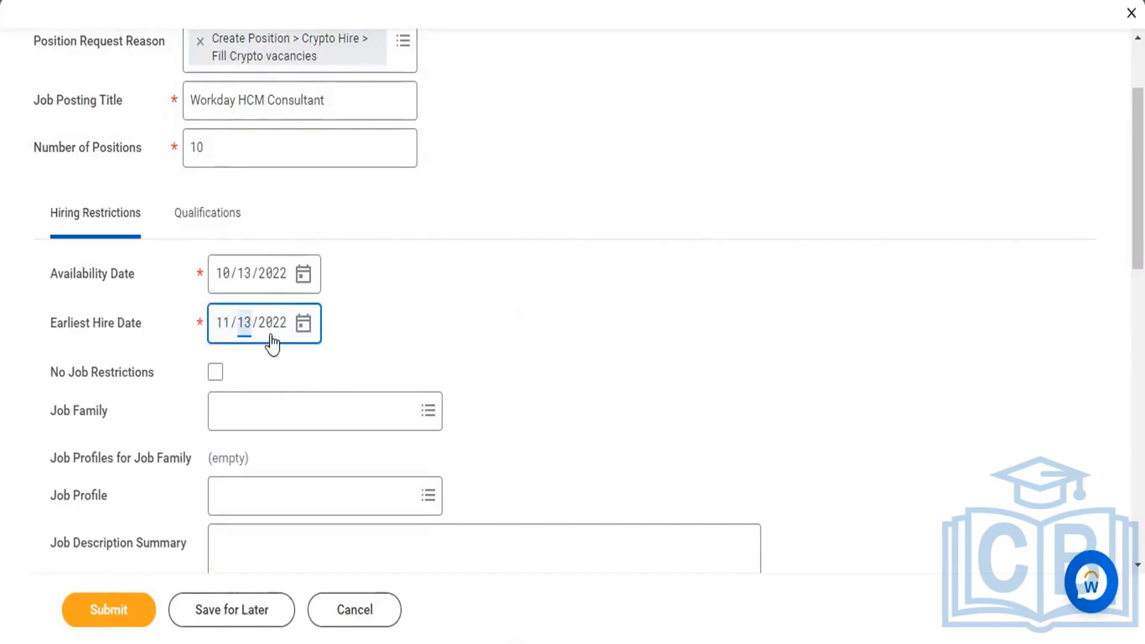
# - Search the job families for workday and choose Workday Consultant as the position's job family
pyautogui.scroll(-2, 394, 345)
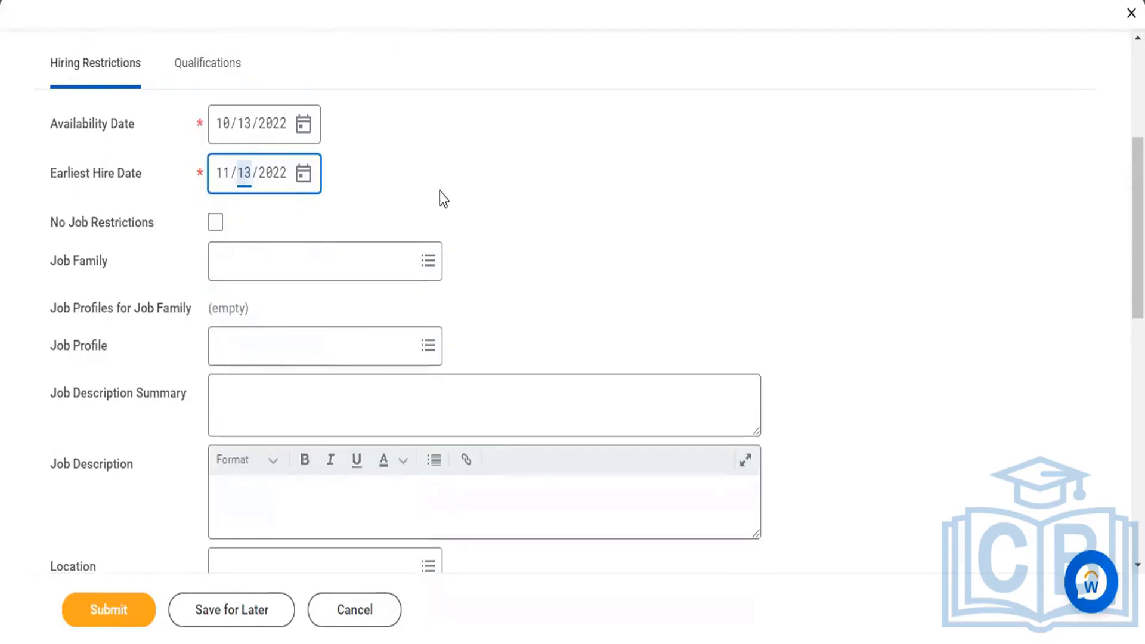
pyautogui.scroll(-1, 438, 191)
pyautogui.click(362, 178)
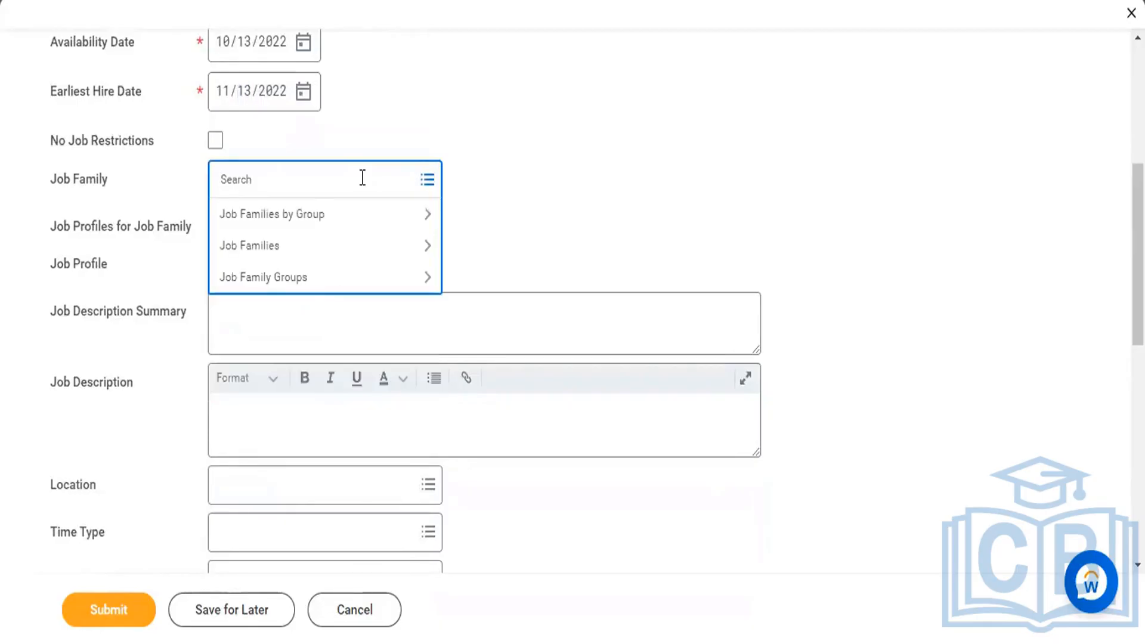
pyautogui.write('workday')
pyautogui.press('Return')
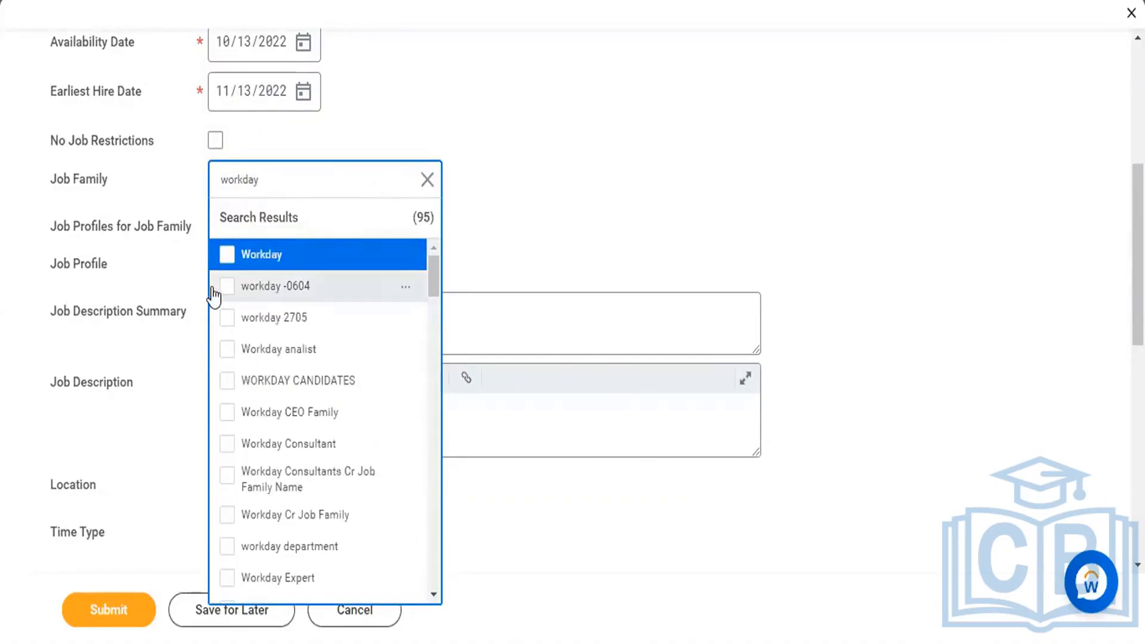
pyautogui.click(230, 446)
pyautogui.click(617, 202)
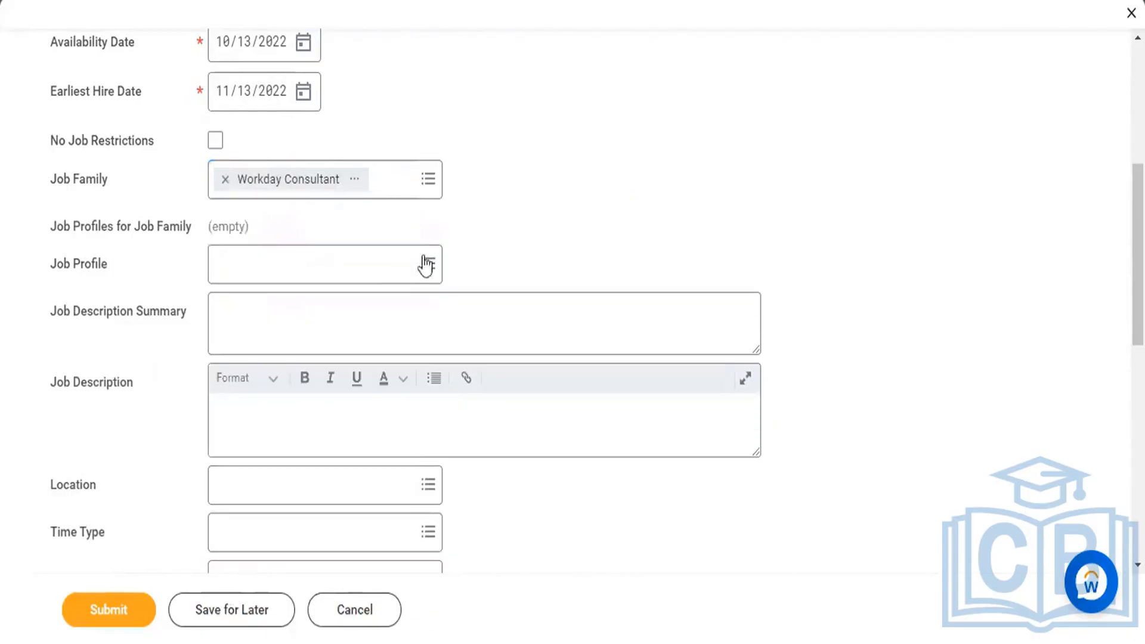
# - Search the job profiles for workday and choose Workday Consultant as the position's job profile
pyautogui.click(417, 274)
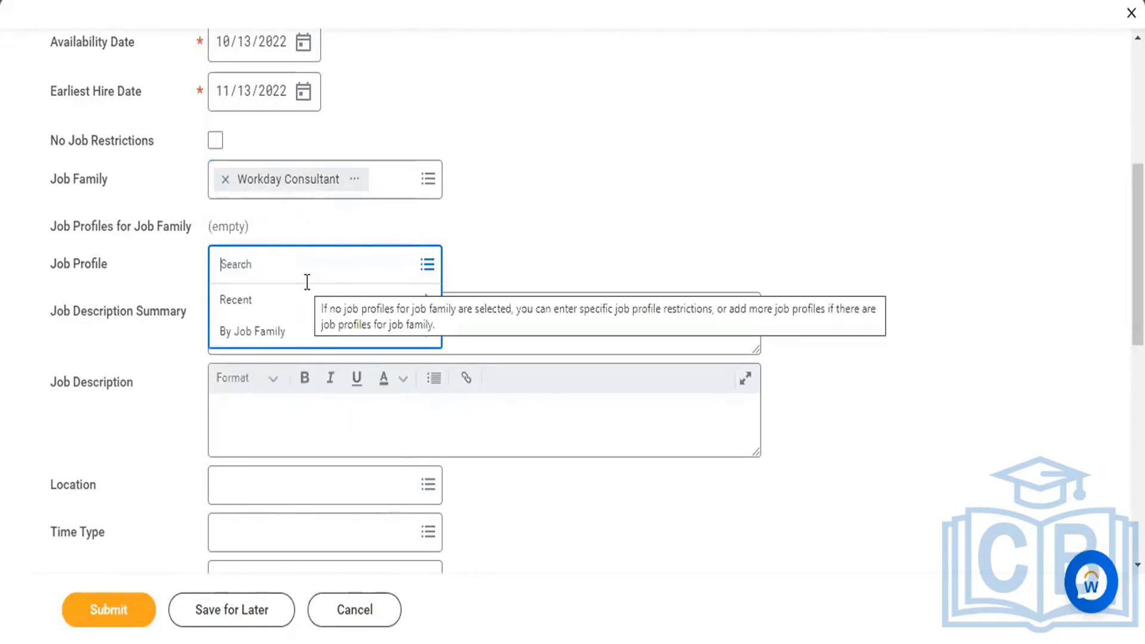
pyautogui.write('workday')
pyautogui.press('Return')
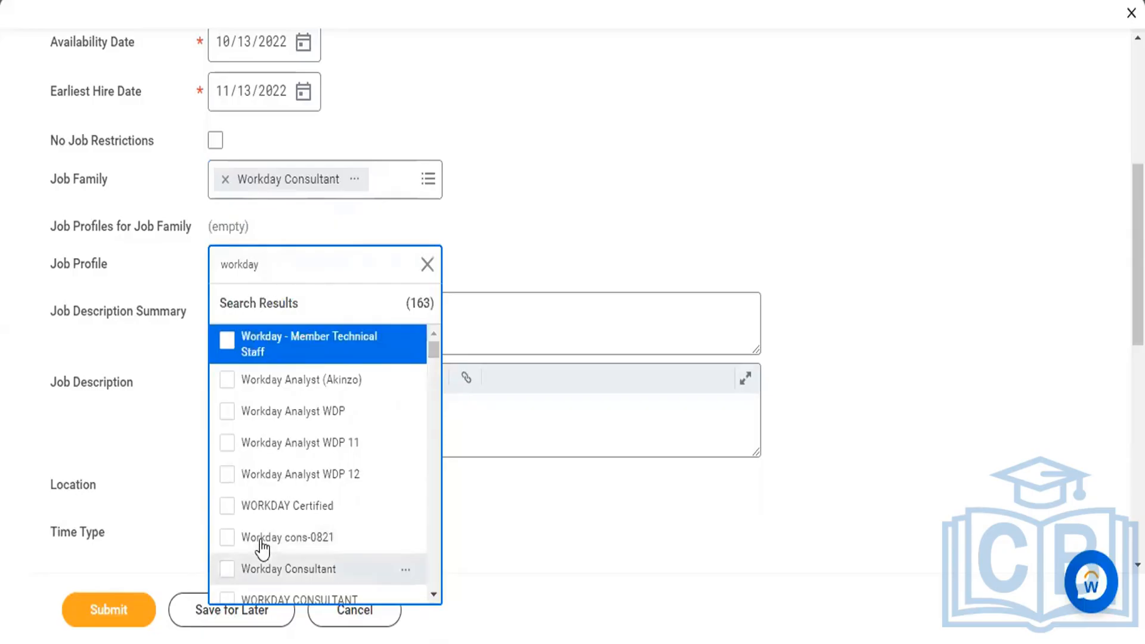
pyautogui.click(281, 568)
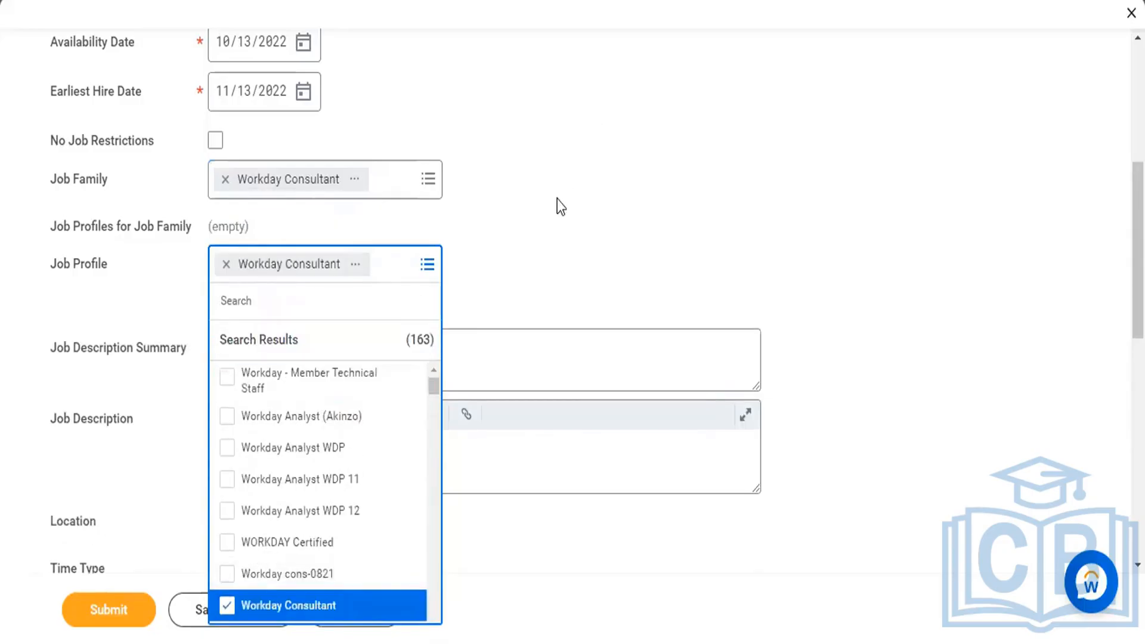
# - Switch to Google and search for "workday consultant job description"
pyautogui.scroll(-5, 557, 203)
pyautogui.scroll(3, 557, 203)
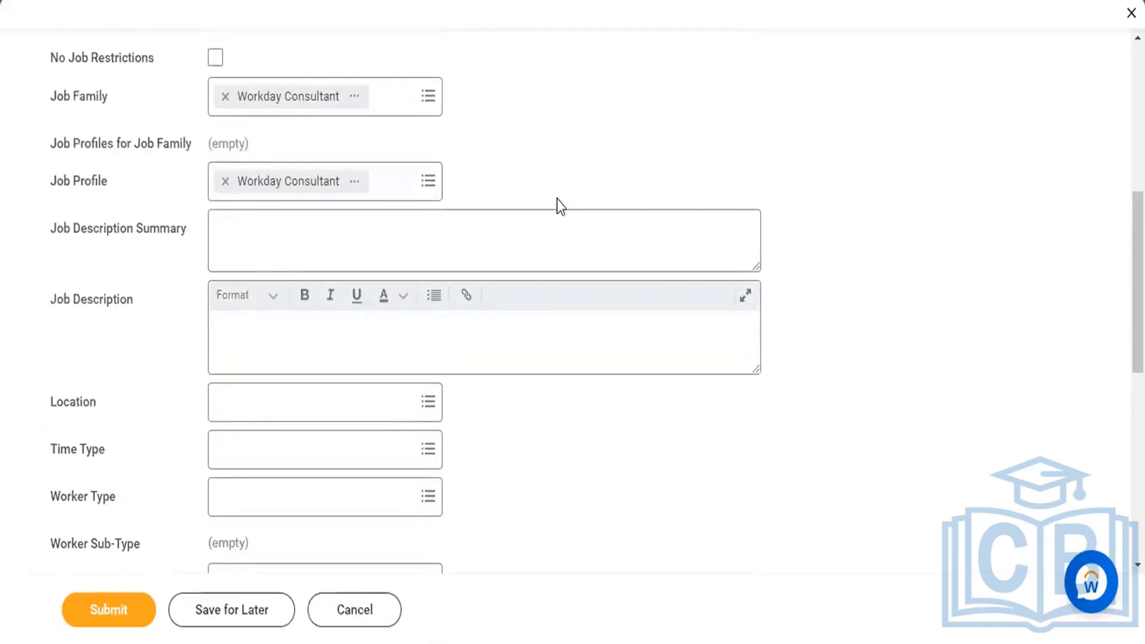
pyautogui.click(381, 224)
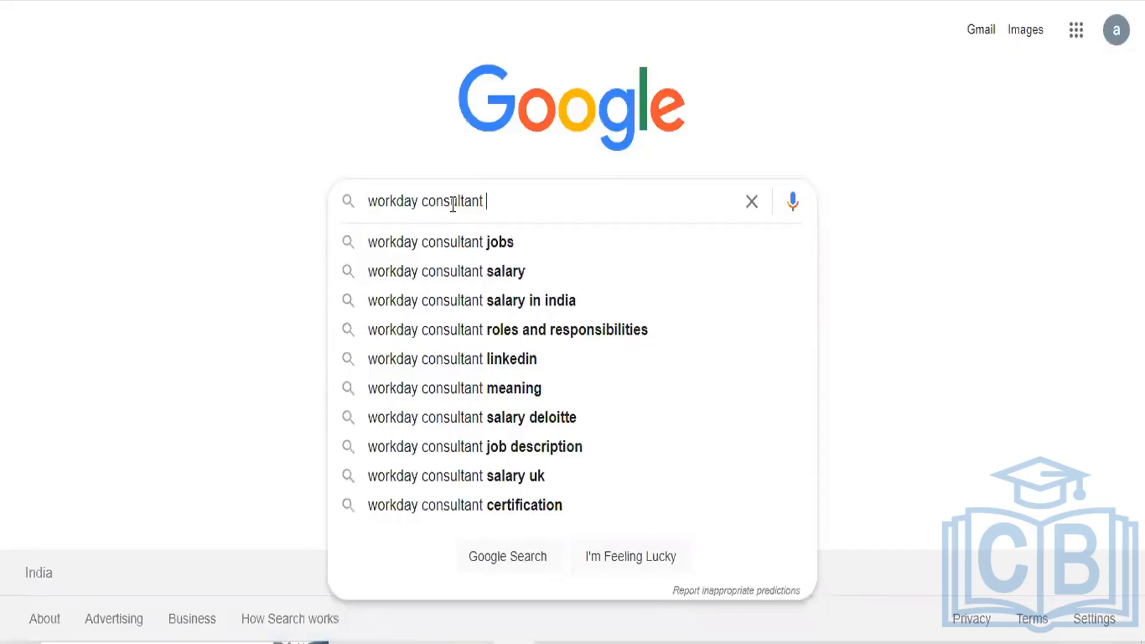
pyautogui.write('jobs d')
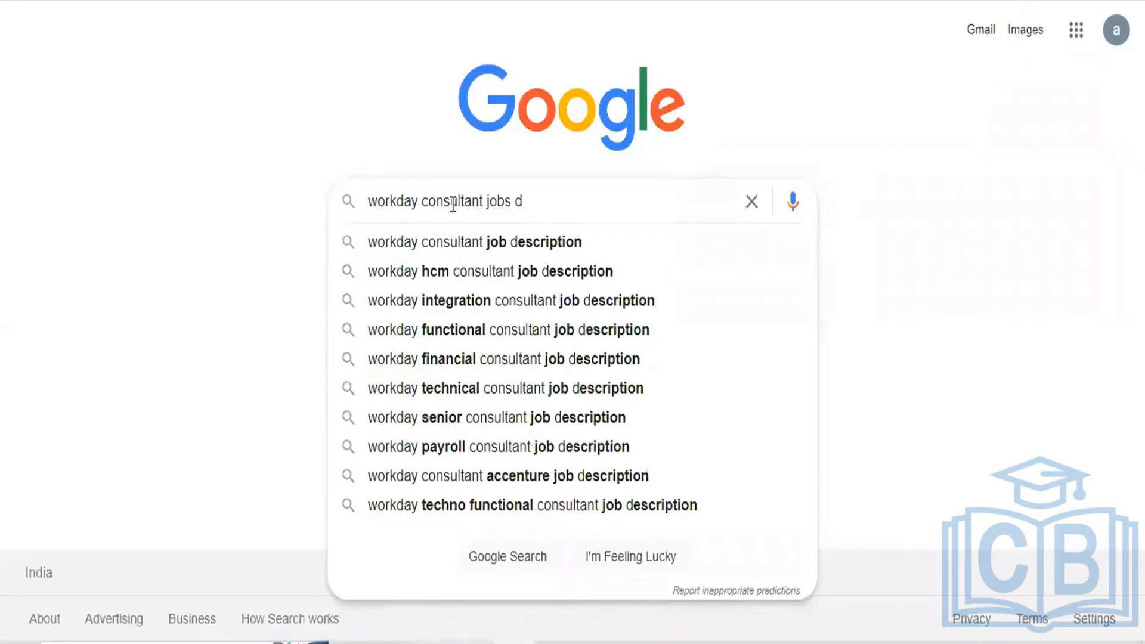
pyautogui.press('Down')
pyautogui.press('Return')
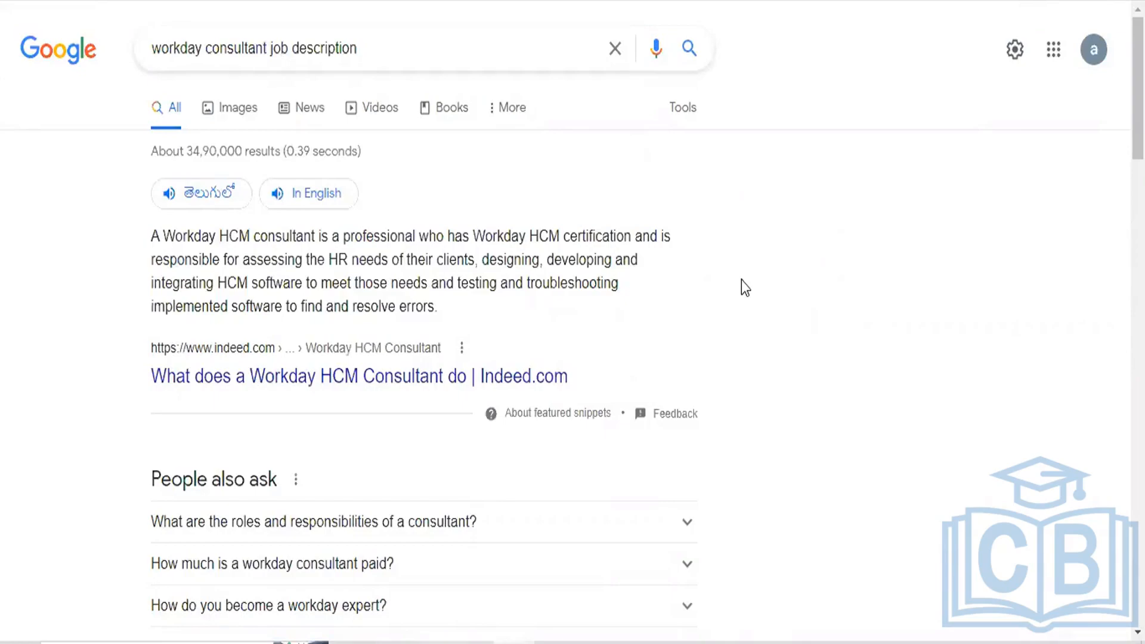
# - Open the Naukri.com result for workday consultant jobs and go to the Infosys Workday Consultant posting
pyautogui.scroll(-10, 741, 280)
pyautogui.scroll(-1, 334, 222)
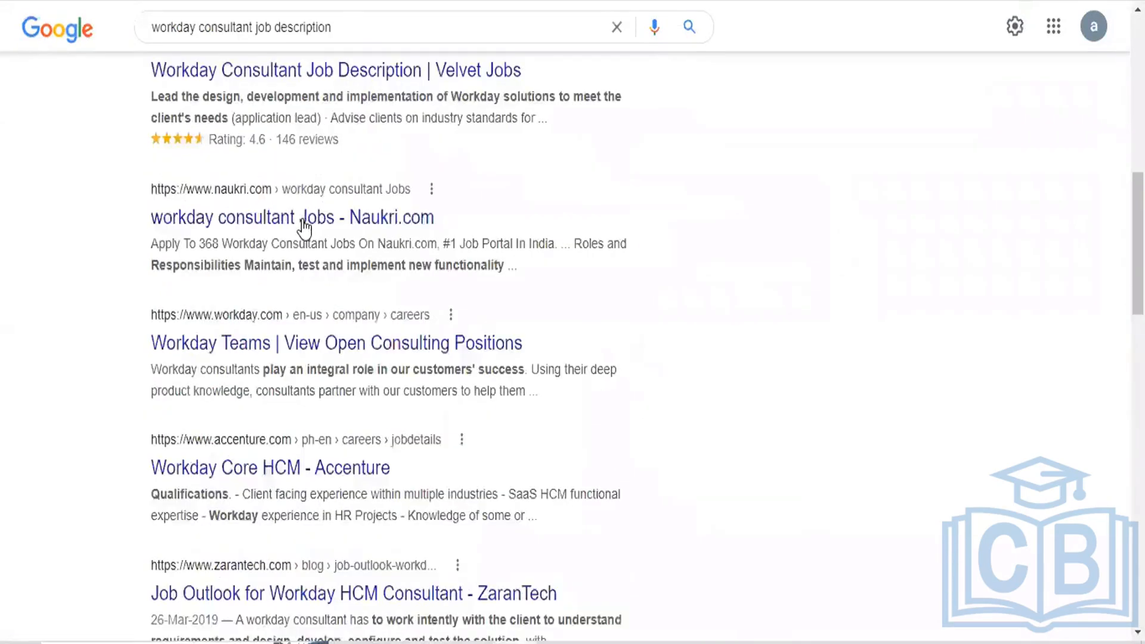
pyautogui.click(301, 222)
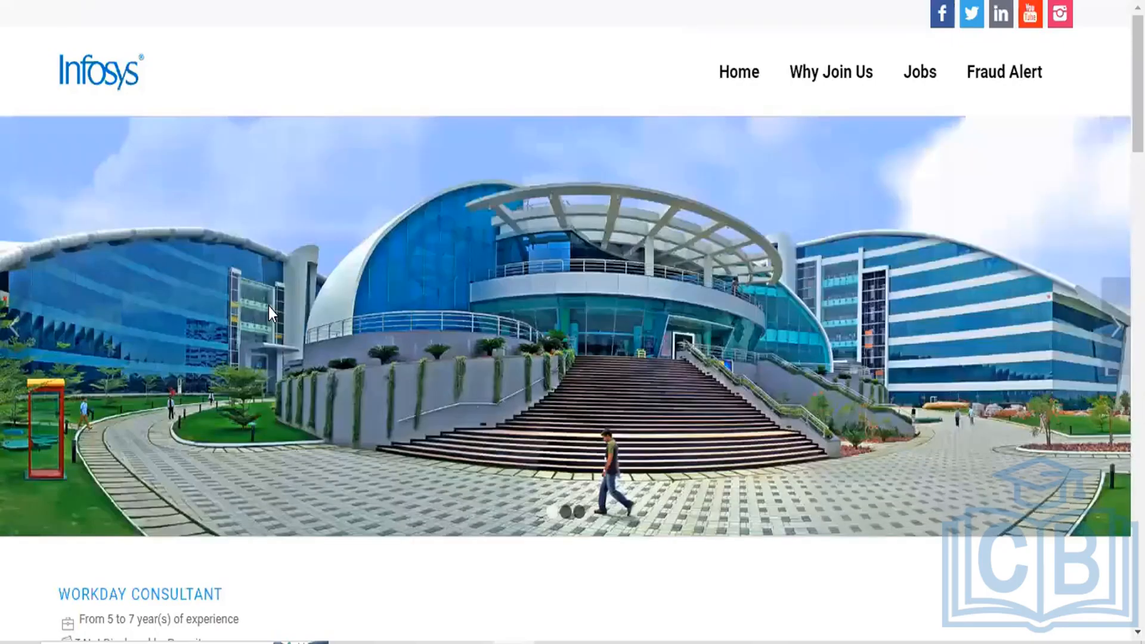
# - Copy the Infosys posting's text from Job Description through Preferred Skills and paste it into the position's Job Description in Workday
pyautogui.scroll(-10, 268, 306)
pyautogui.scroll(-2, 270, 305)
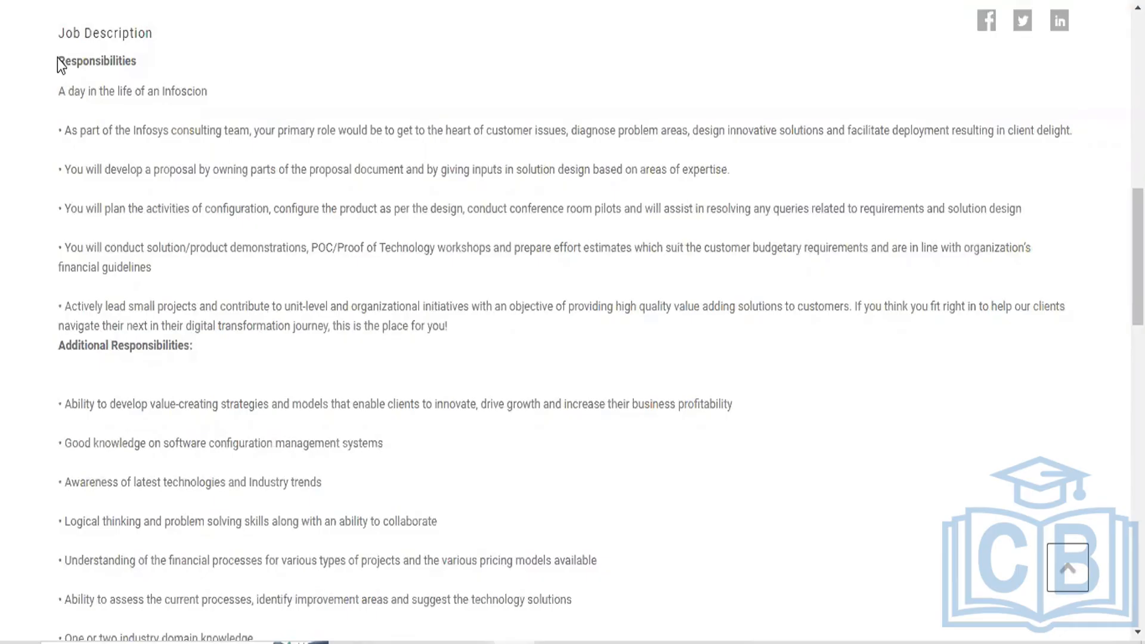
pyautogui.scroll(1, 59, 58)
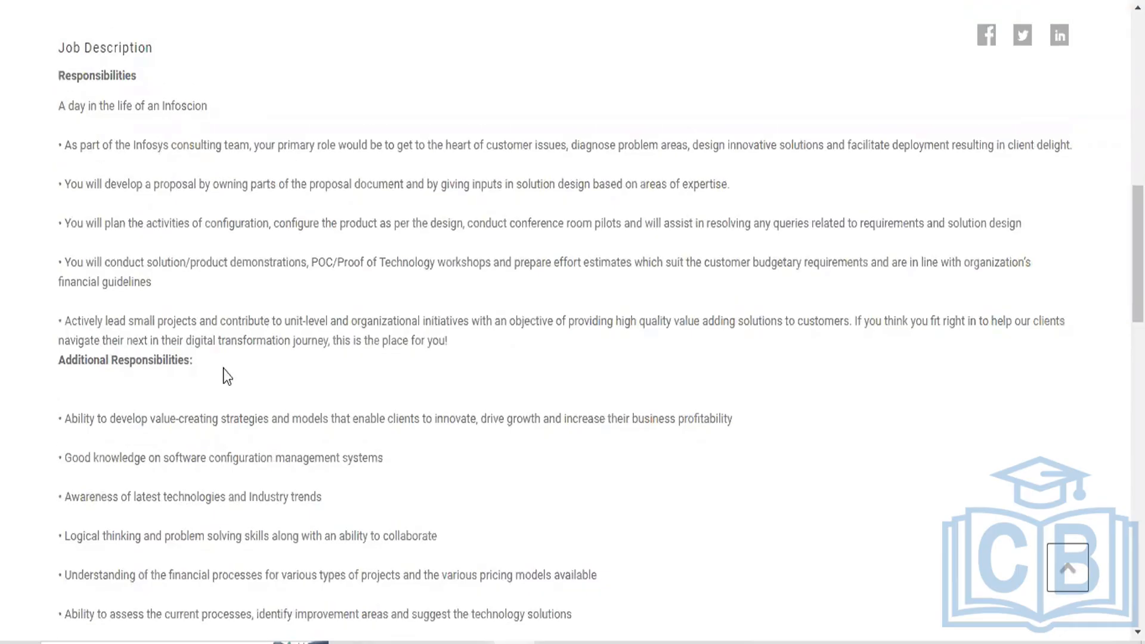
pyautogui.moveTo(222, 369); pyautogui.dragTo(231, 381)
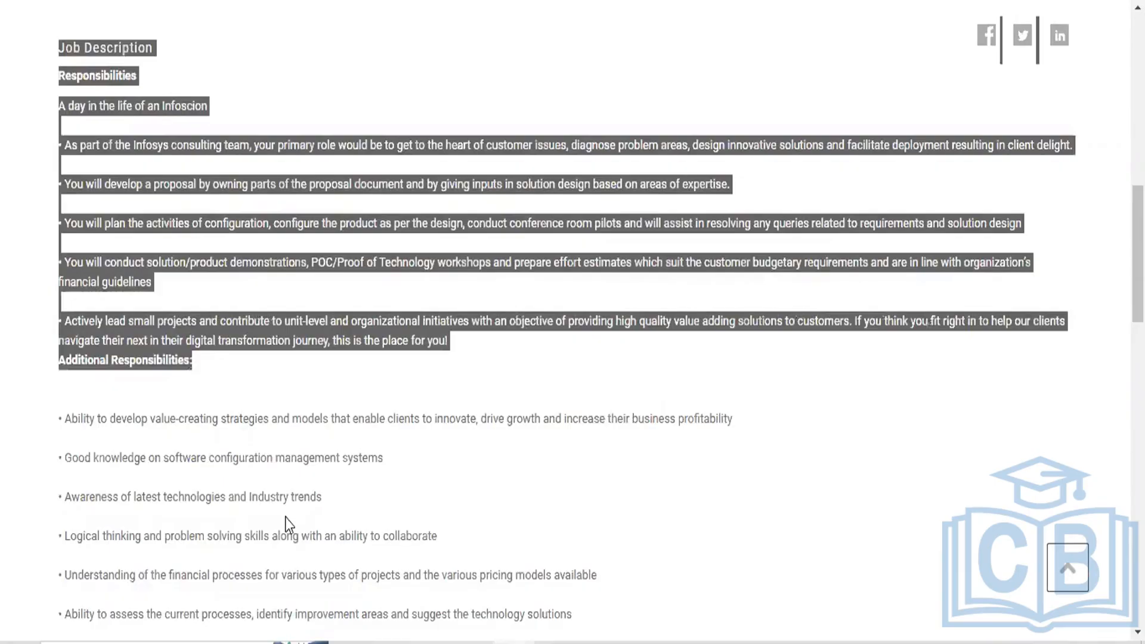
pyautogui.moveTo(285, 517); pyautogui.dragTo(370, 74)
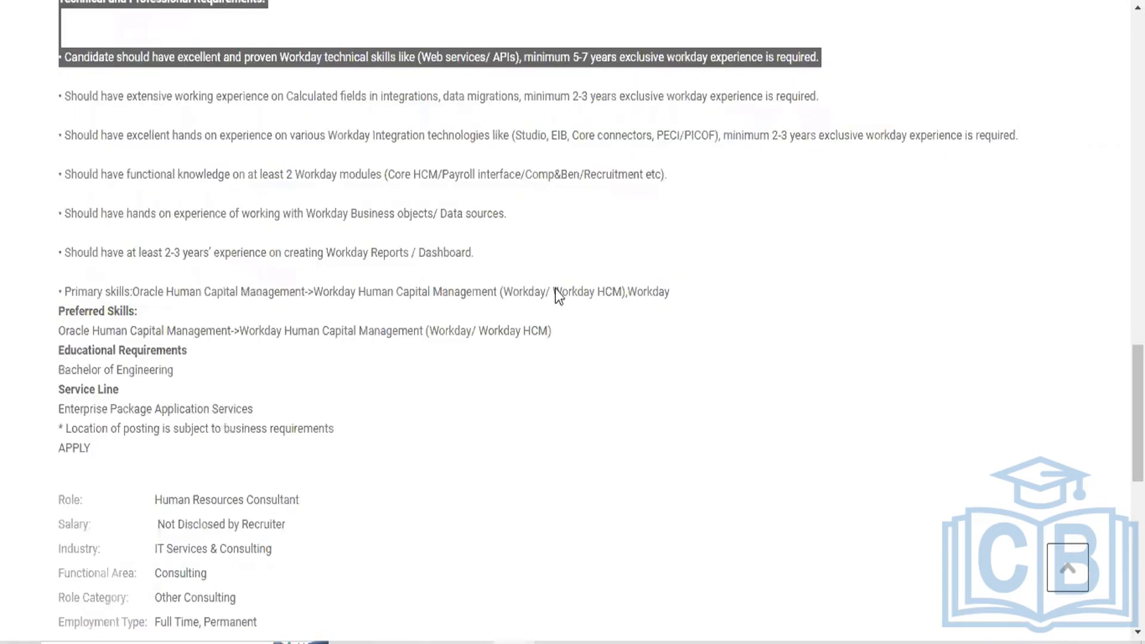
pyautogui.moveTo(555, 291); pyautogui.dragTo(636, 334)
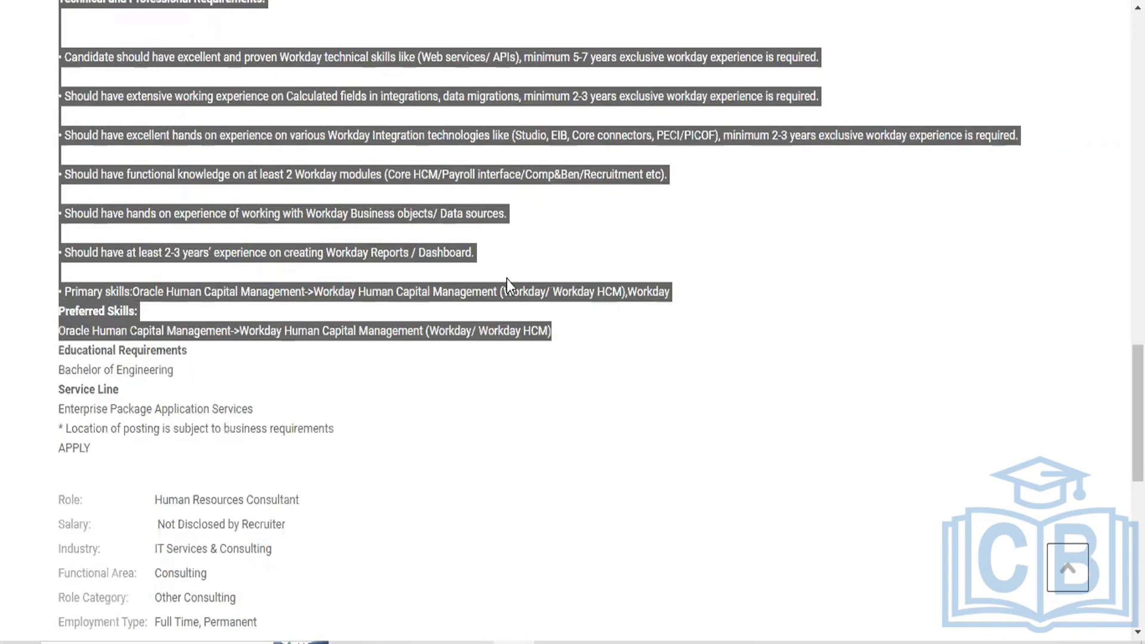
pyautogui.hotkey('alt', 'Tab')
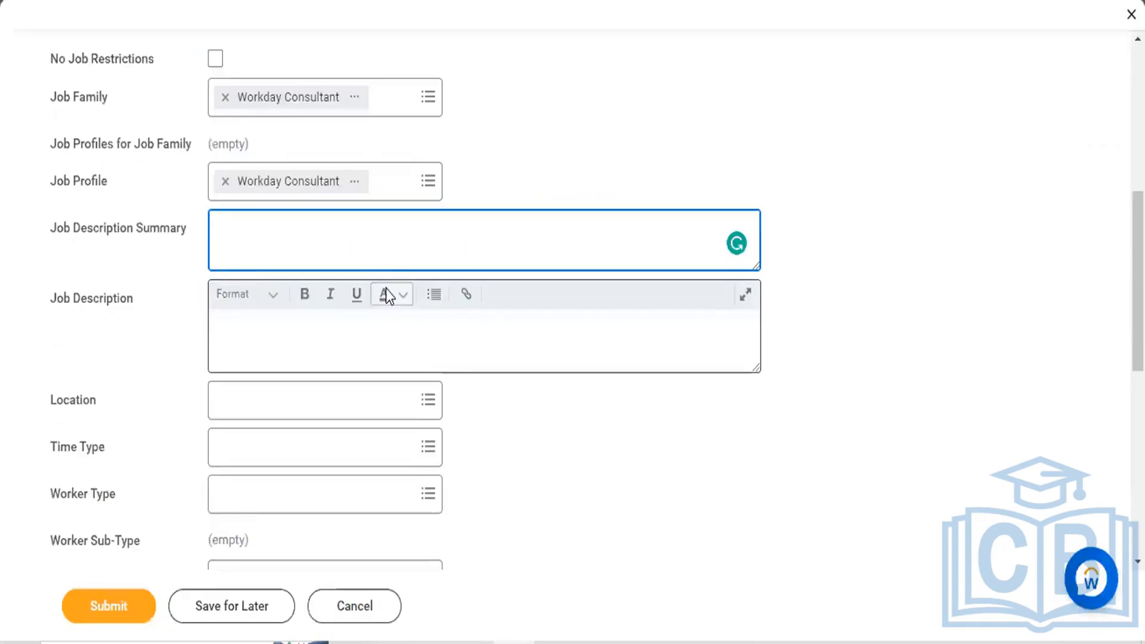
pyautogui.click(344, 330)
pyautogui.hotkey('ctrl', 'v')
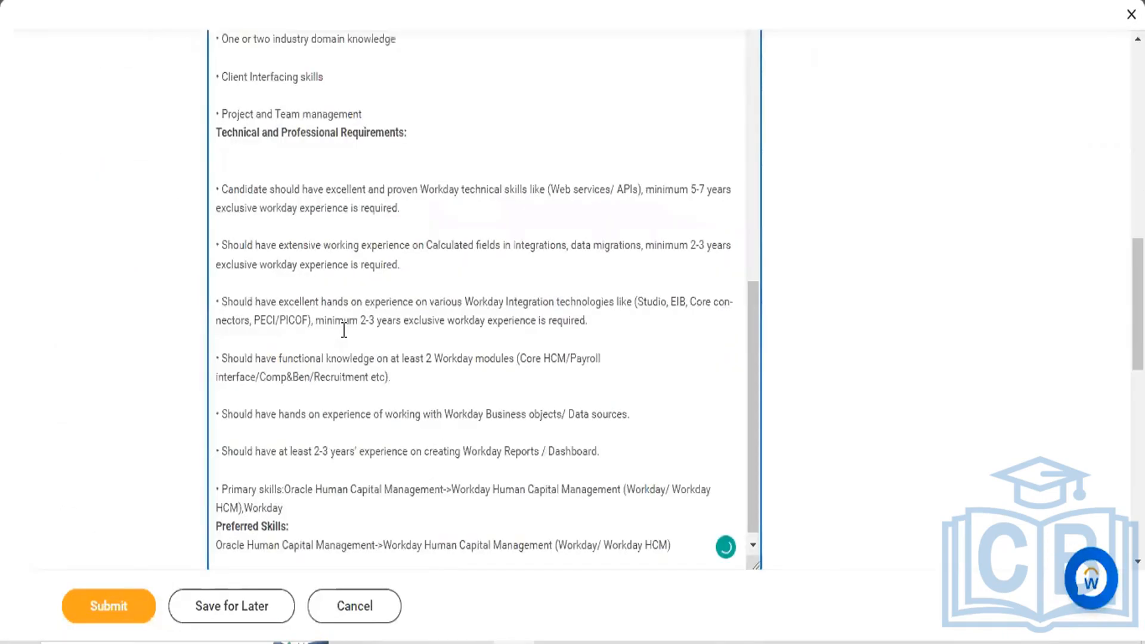
# - Remove the Job Description heading and the empty bullets so that the pasted description starts with Responsibilities
pyautogui.scroll(10, 337, 474)
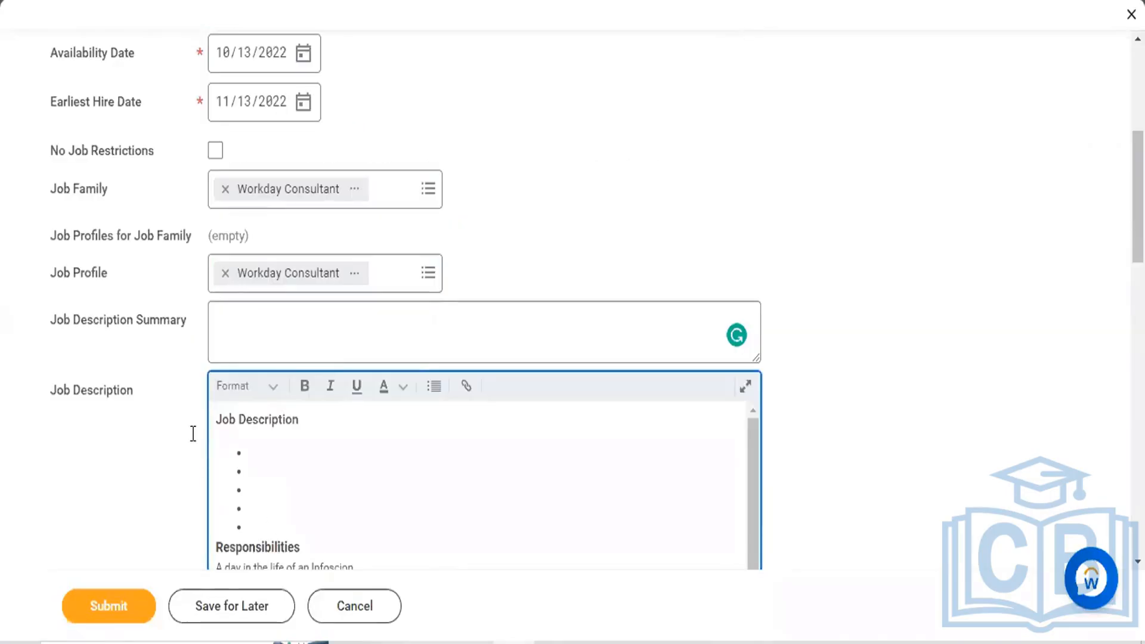
pyautogui.moveTo(219, 419); pyautogui.dragTo(400, 515)
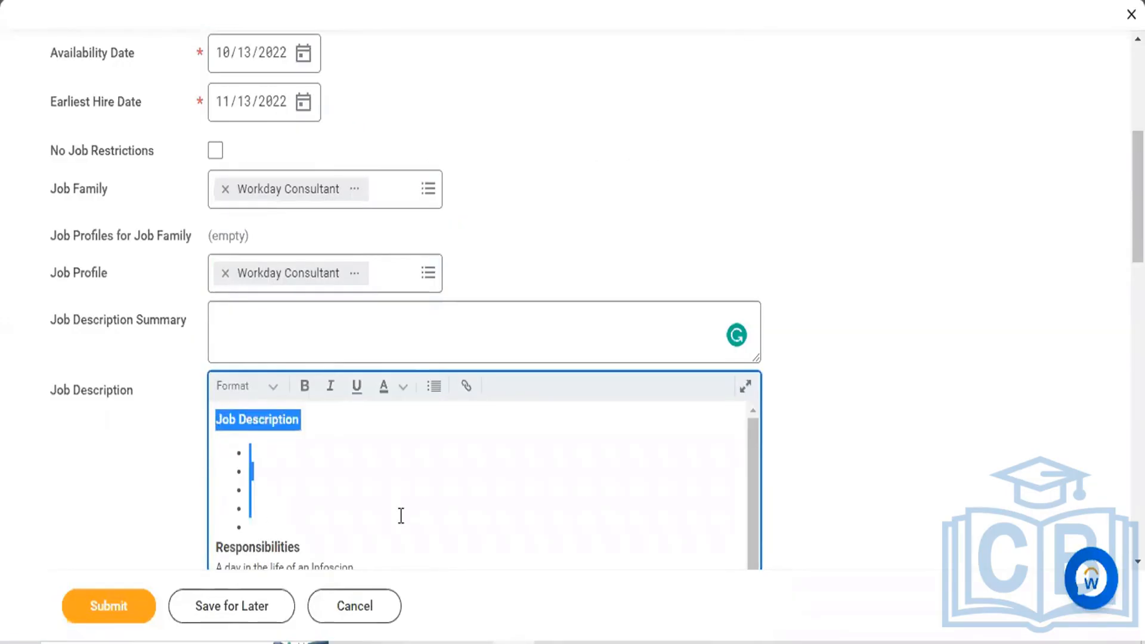
pyautogui.press('BackSpace')
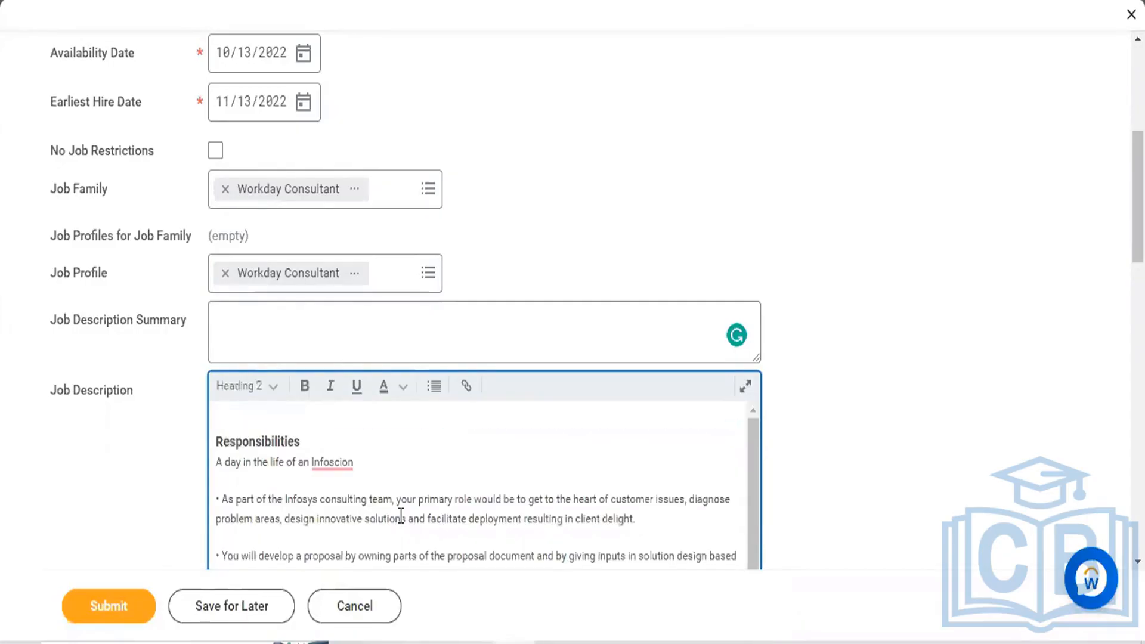
pyautogui.press('BackSpace')
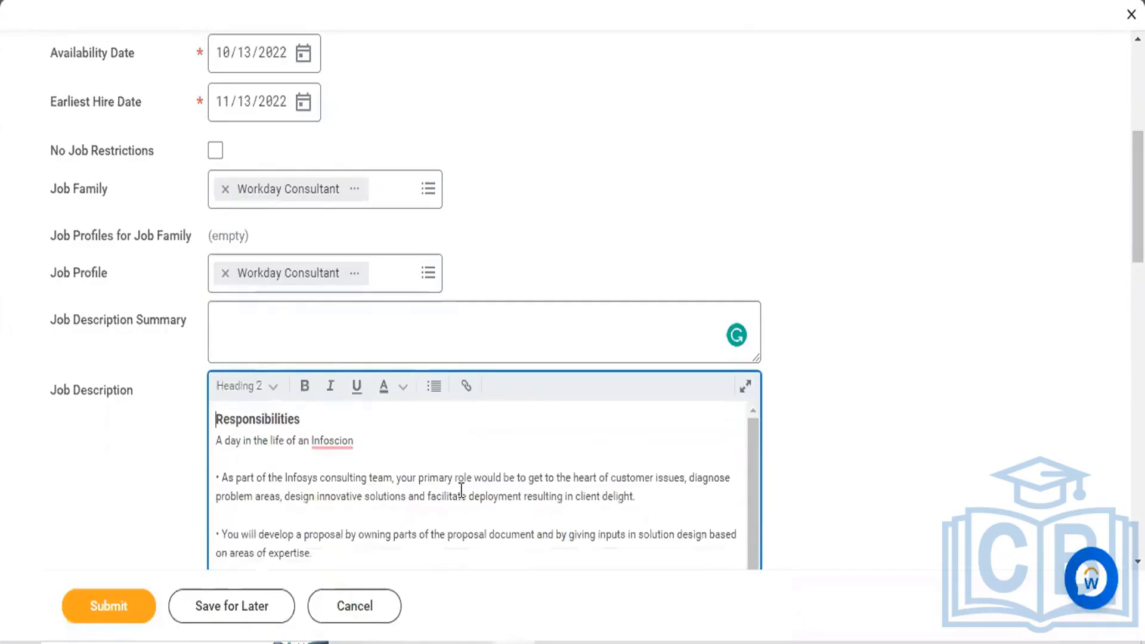
pyautogui.click(327, 316)
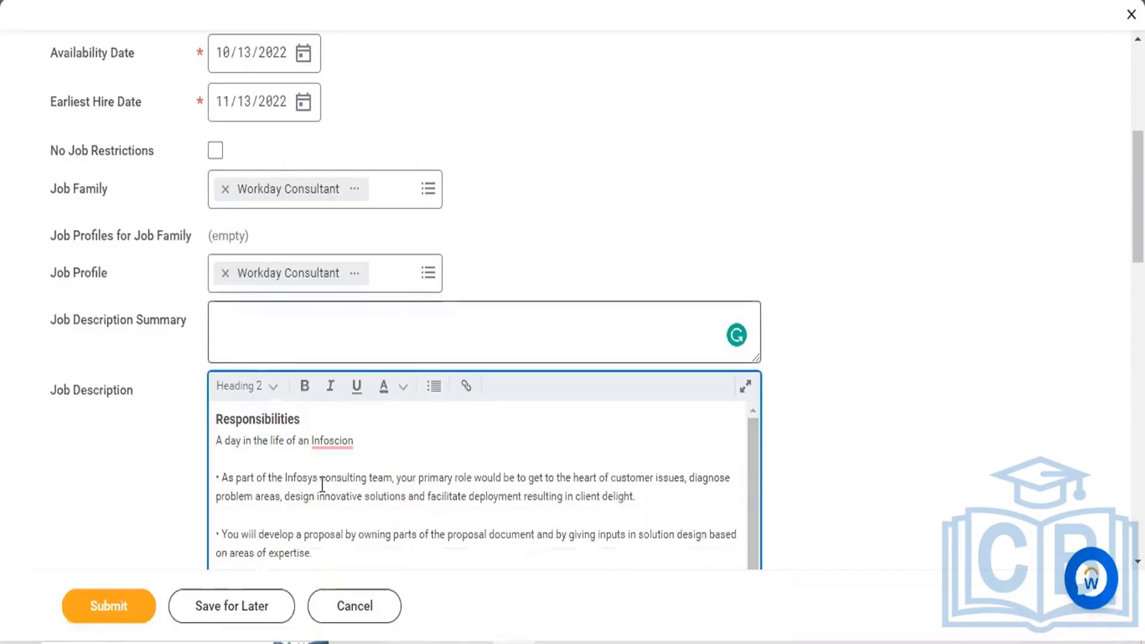
# - Enter "Workday HCM JD." as the Job Description Summary and look over the pasted job description
pyautogui.scroll(-3, 322, 484)
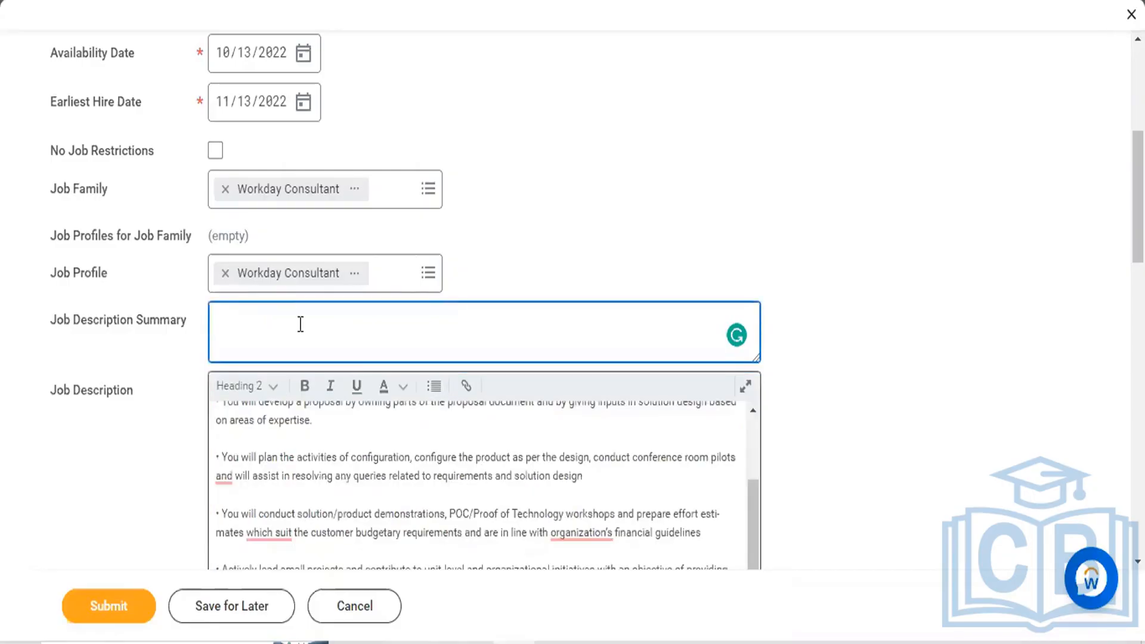
pyautogui.write('W')
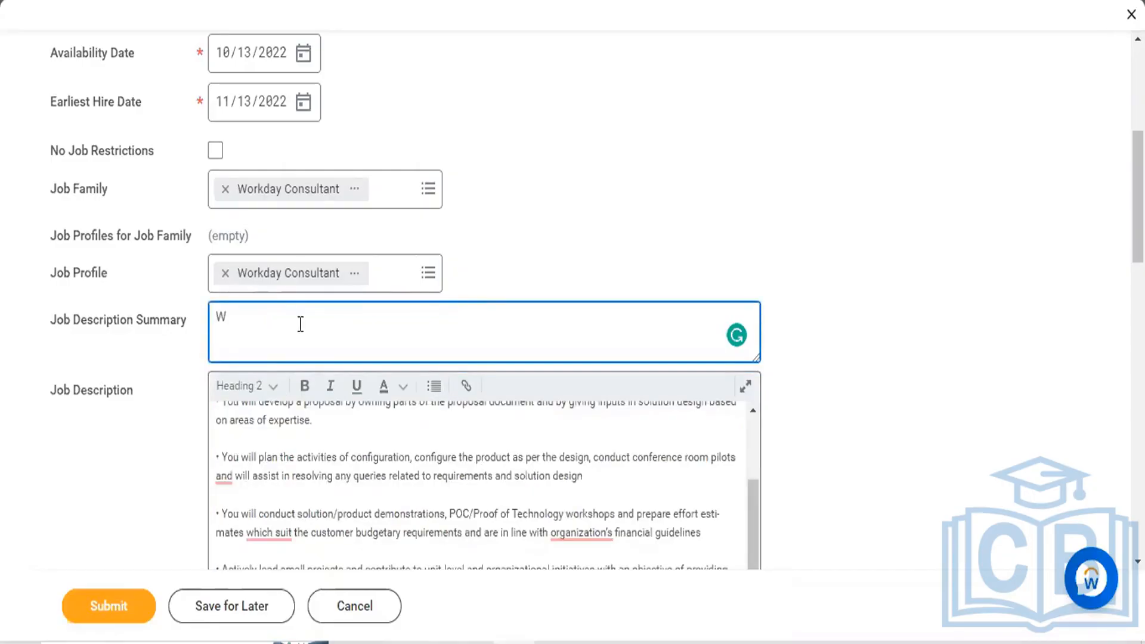
pyautogui.write('orkda')
pyautogui.write('y H')
pyautogui.write('CM ')
pyautogui.write('Jo')
pyautogui.write('d')
pyautogui.press('BackSpace')
pyautogui.press('BackSpace')
pyautogui.write('o')
pyautogui.write('.')
pyautogui.scroll(-3, 574, 258)
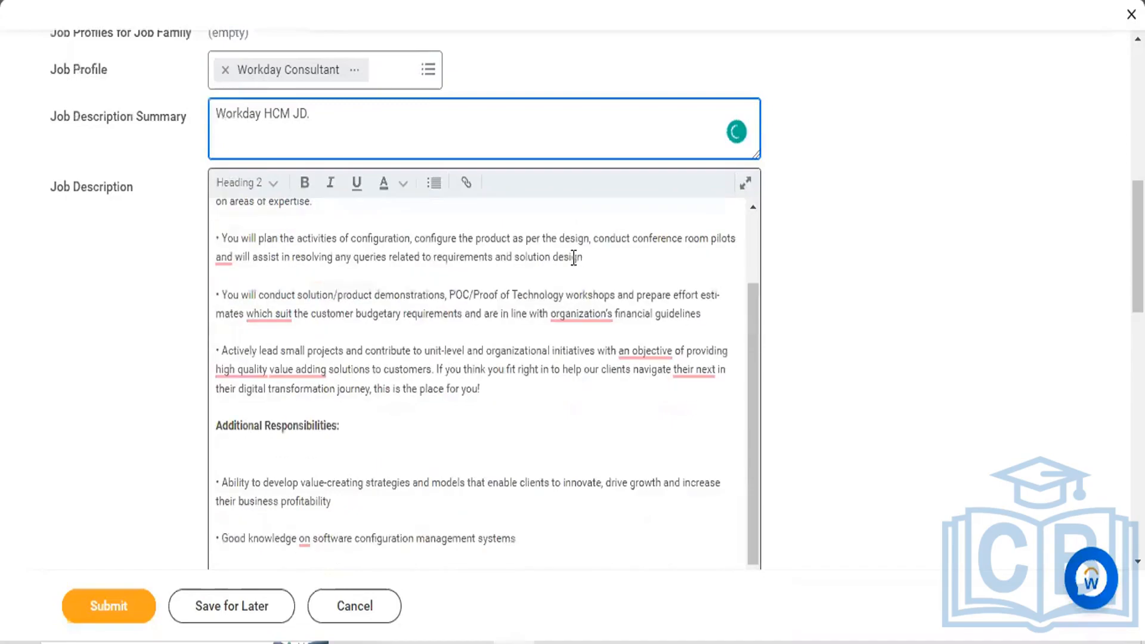
pyautogui.scroll(3, 561, 374)
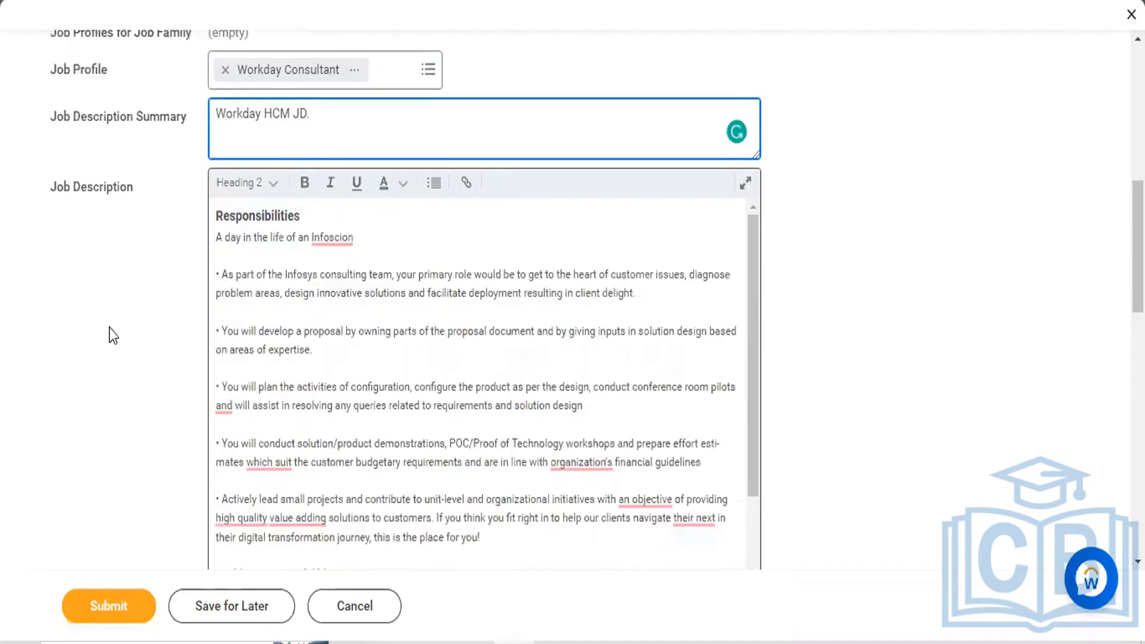
# - Search the position's Location for HYD and select the first Hyderabad entry
pyautogui.scroll(-3, 109, 327)
pyautogui.scroll(-5, 109, 327)
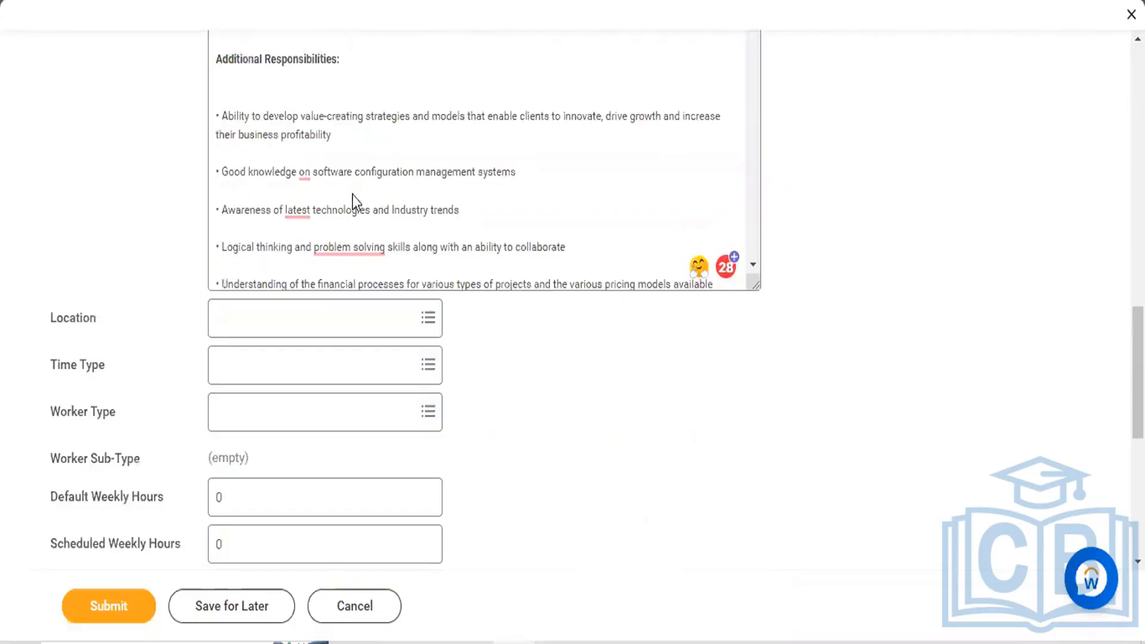
pyautogui.scroll(-2, 334, 174)
pyautogui.click(333, 168)
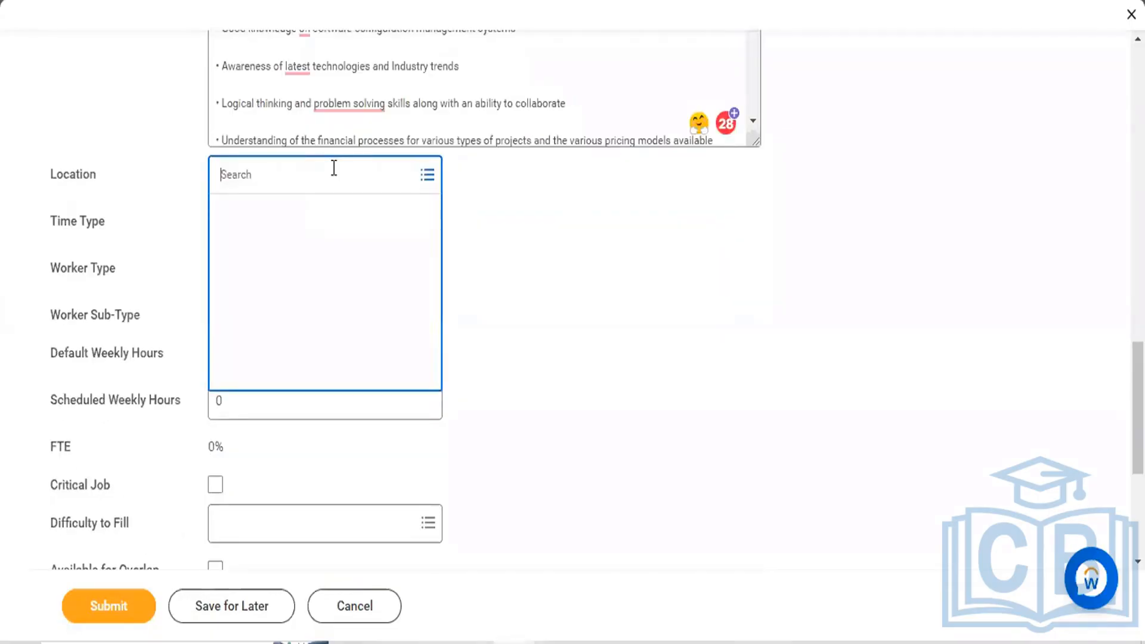
pyautogui.write('HYD')
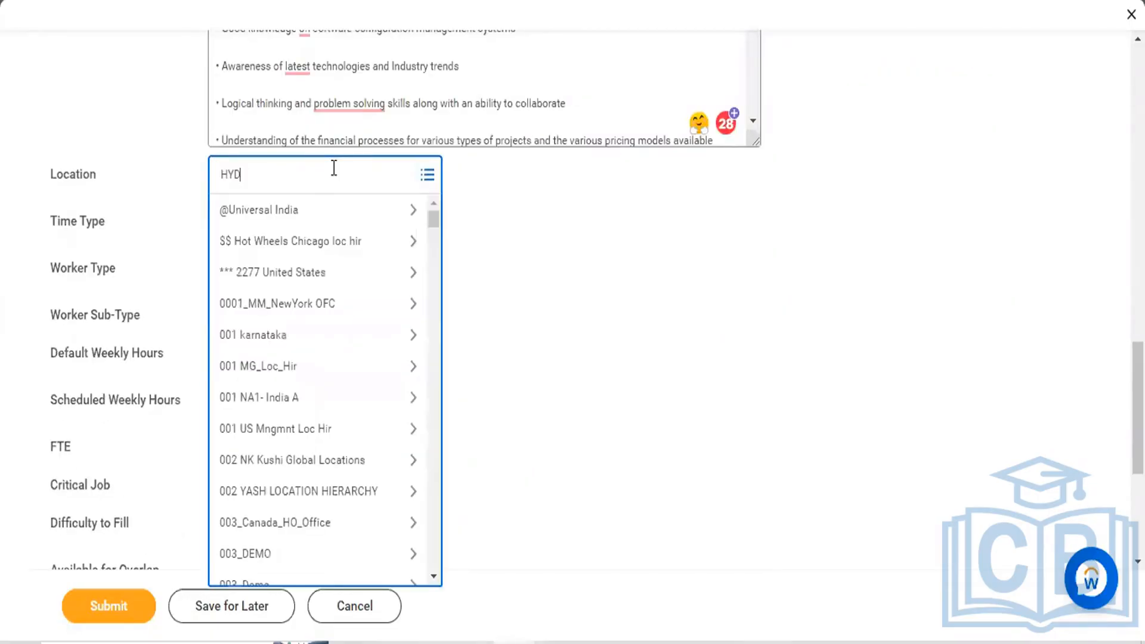
pyautogui.press('Return')
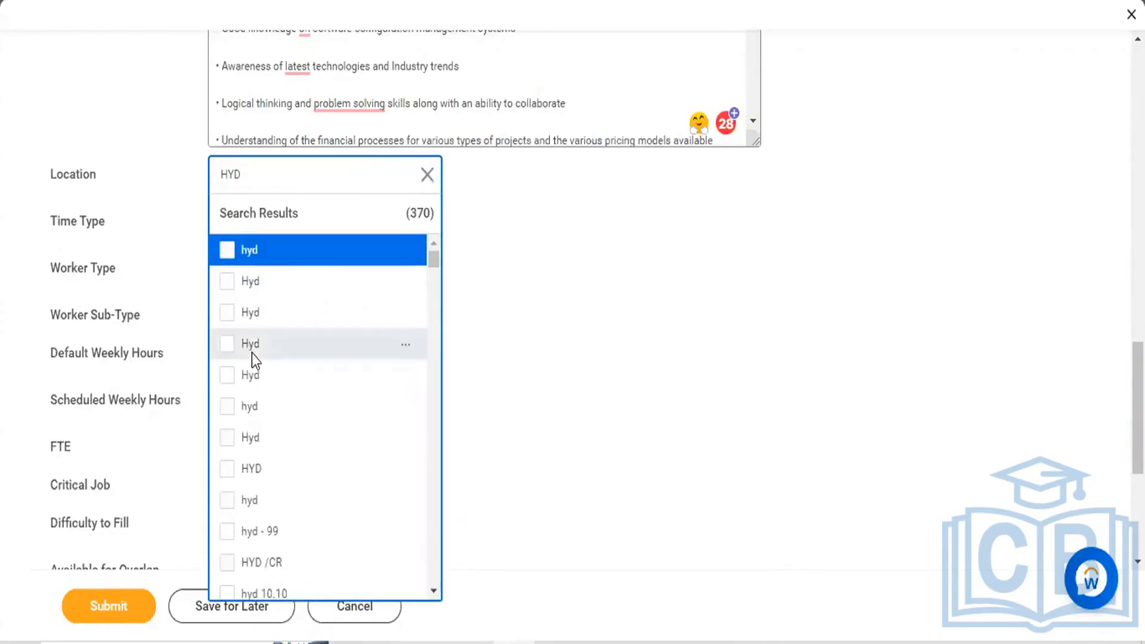
pyautogui.scroll(-4, 252, 353)
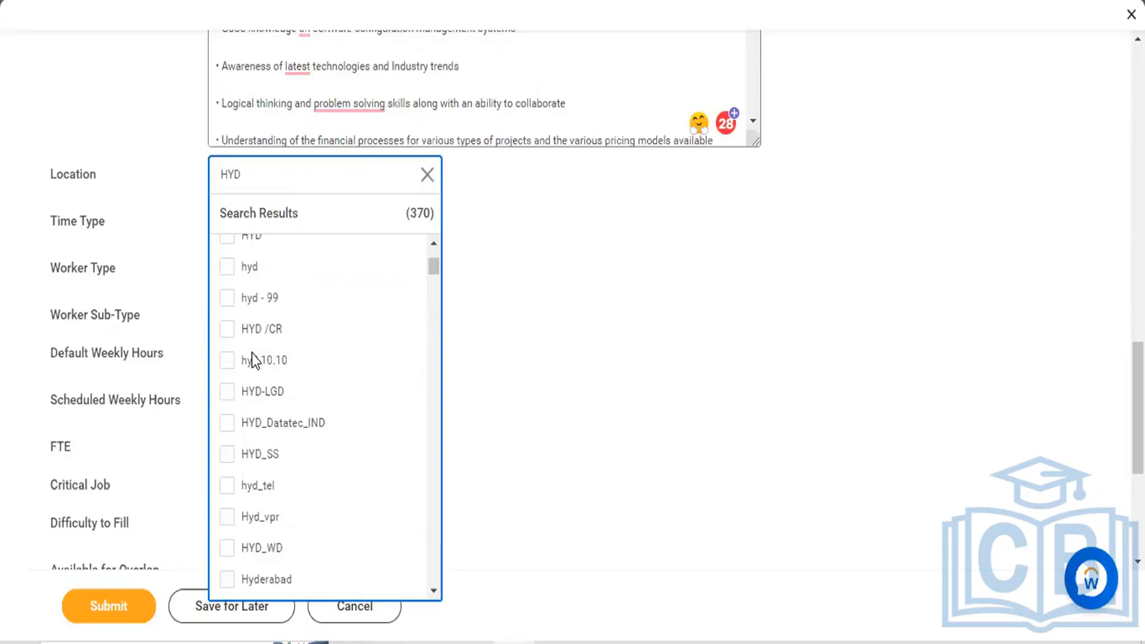
pyautogui.scroll(-3, 230, 378)
pyautogui.scroll(-1, 229, 385)
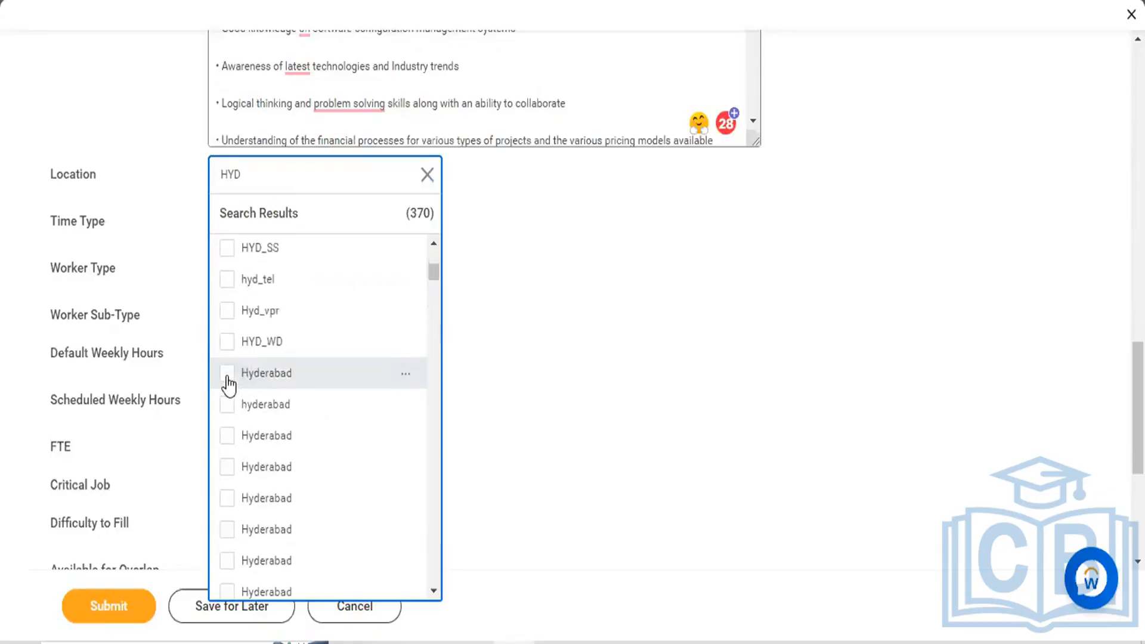
pyautogui.click(227, 376)
pyautogui.click(123, 188)
pyautogui.scroll(-1, 238, 165)
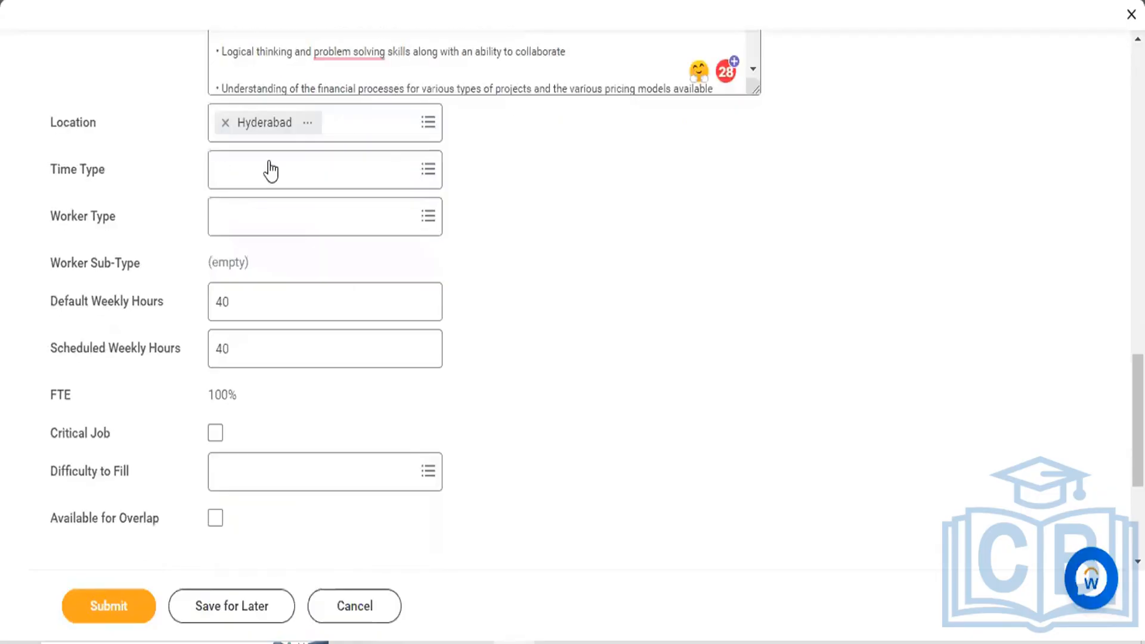
# - Set the Time Type to Full time and the Worker Type to Employee
pyautogui.click(270, 161)
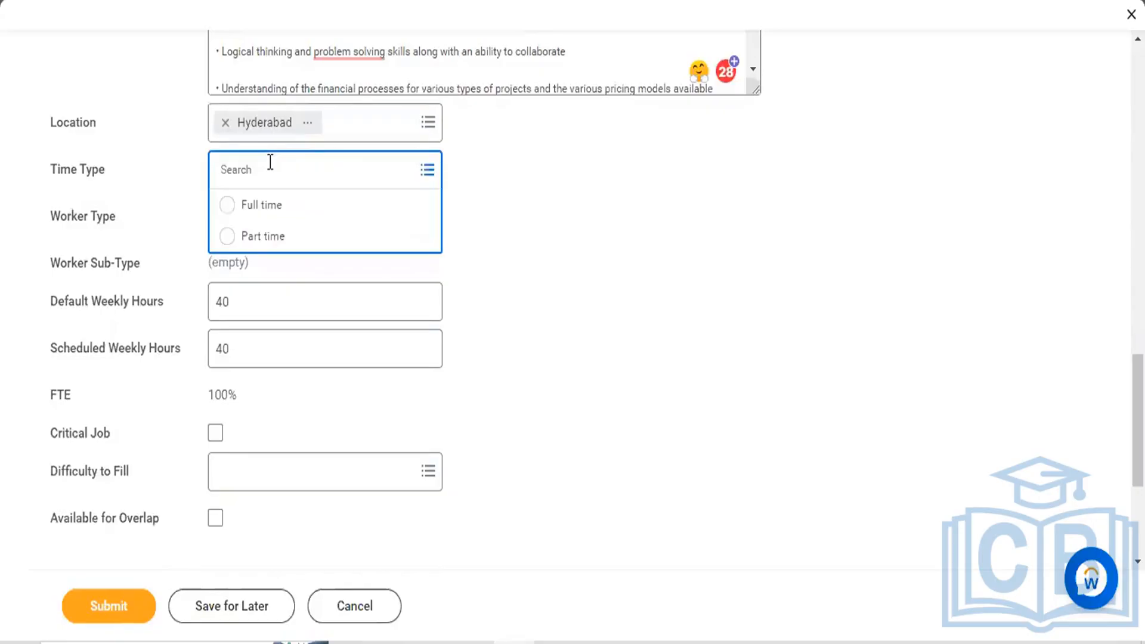
pyautogui.click(224, 210)
pyautogui.click(336, 209)
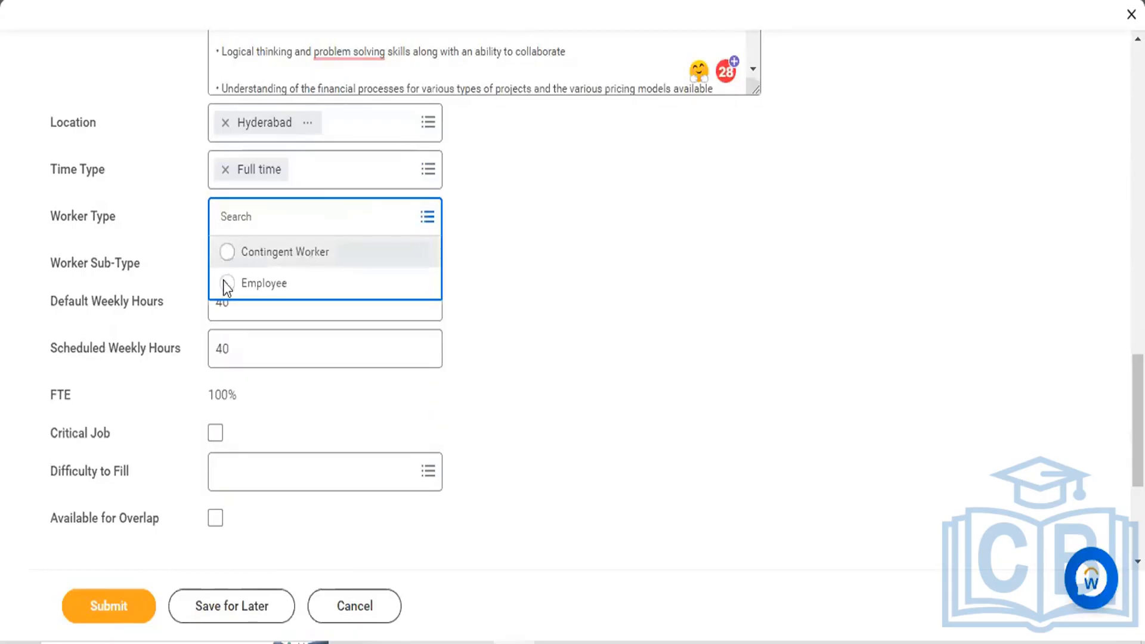
pyautogui.click(280, 252)
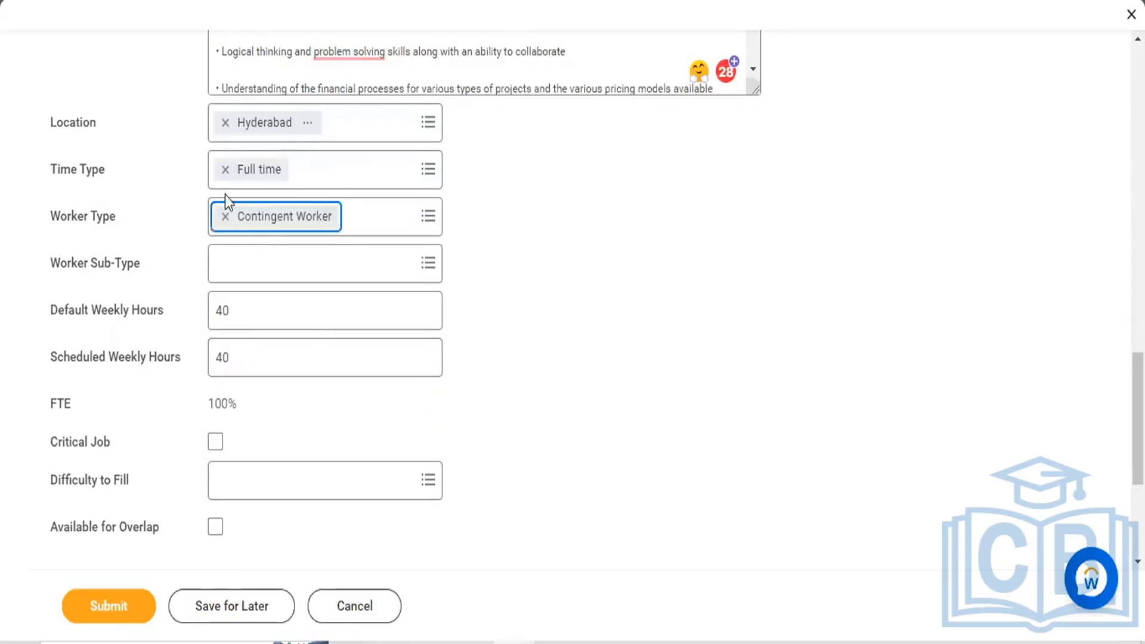
pyautogui.click(223, 217)
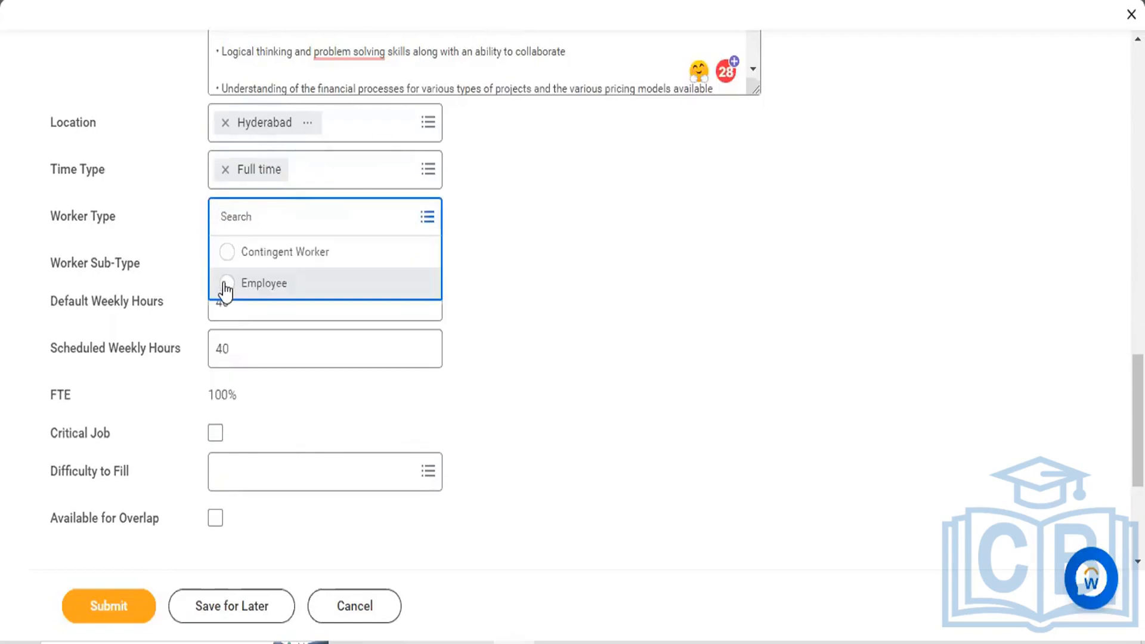
pyautogui.click(226, 285)
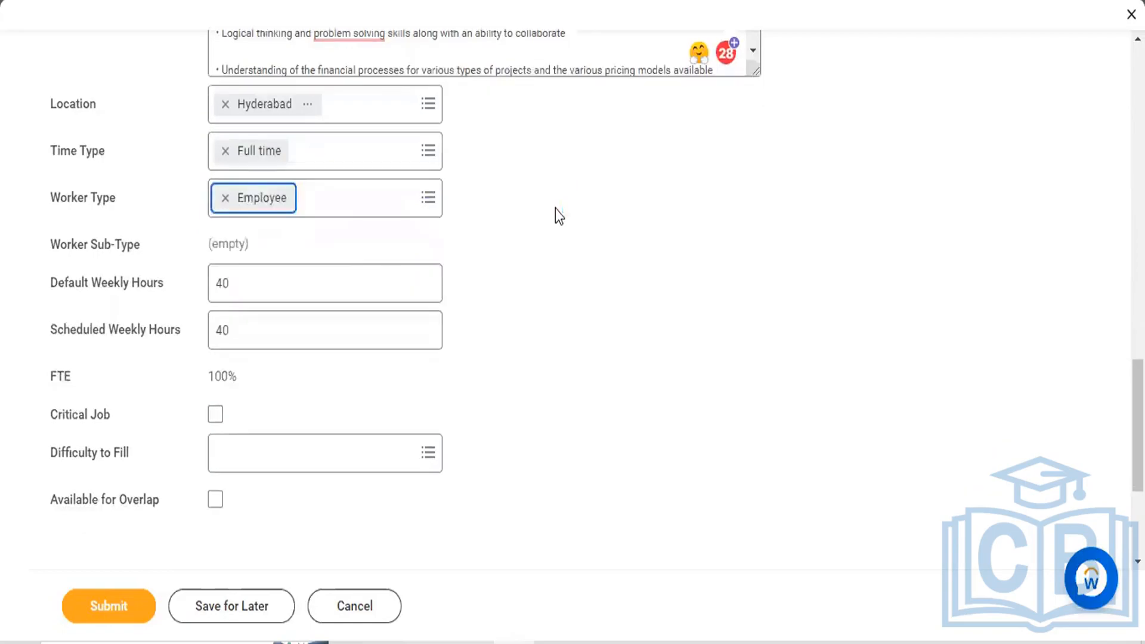
# - Set the Worker Sub-Type to Regular, chosen from the Worker Types category
pyautogui.click(332, 247)
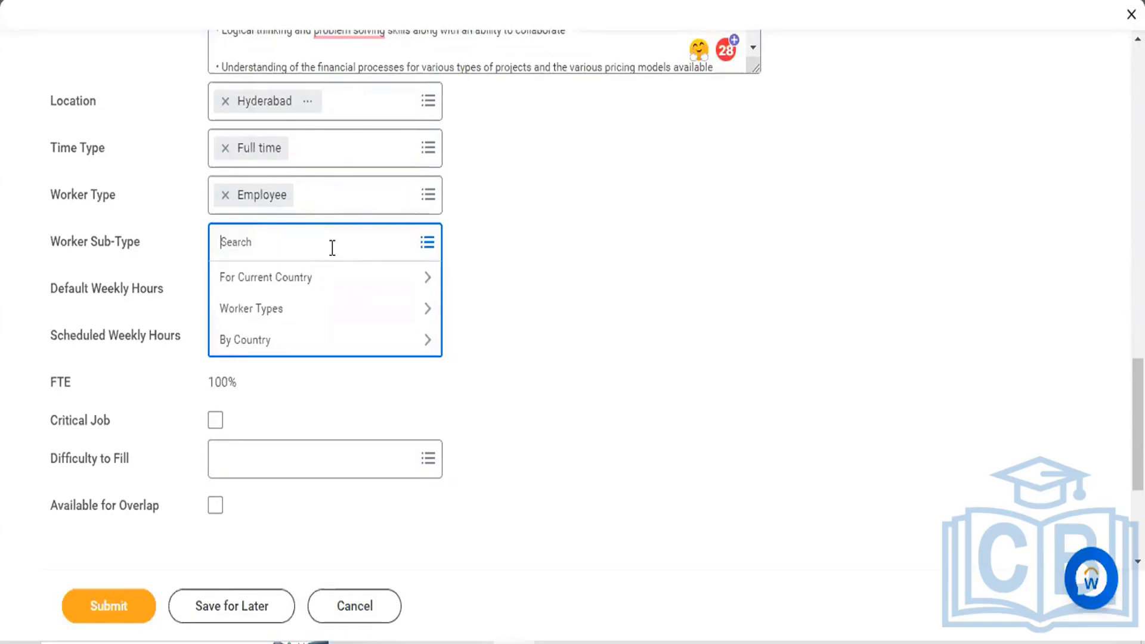
pyautogui.click(230, 313)
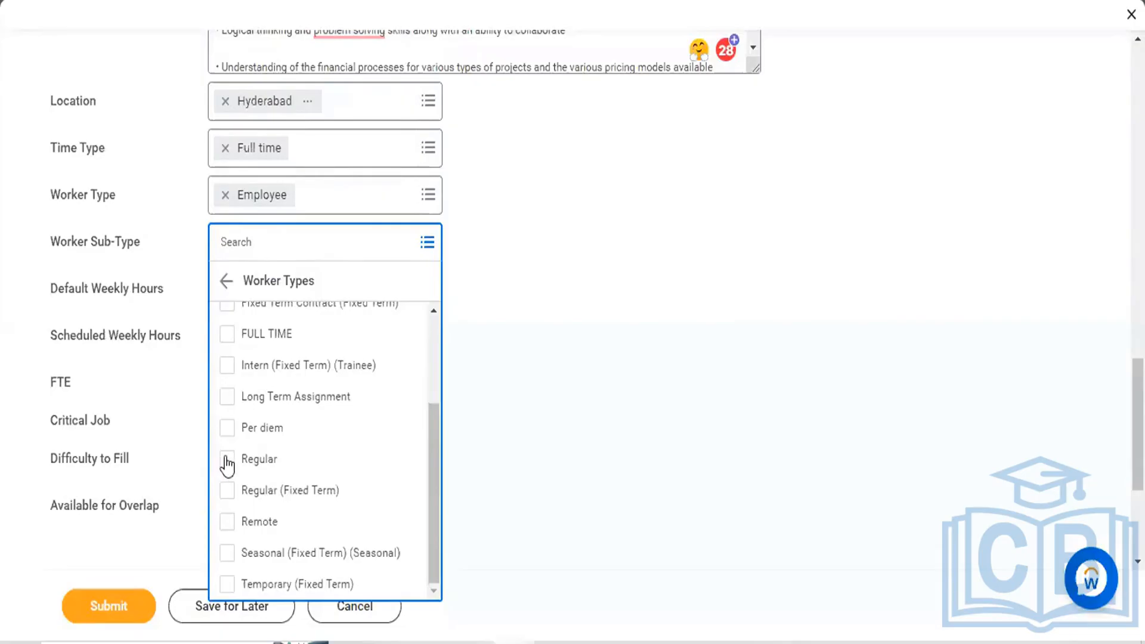
pyautogui.click(227, 460)
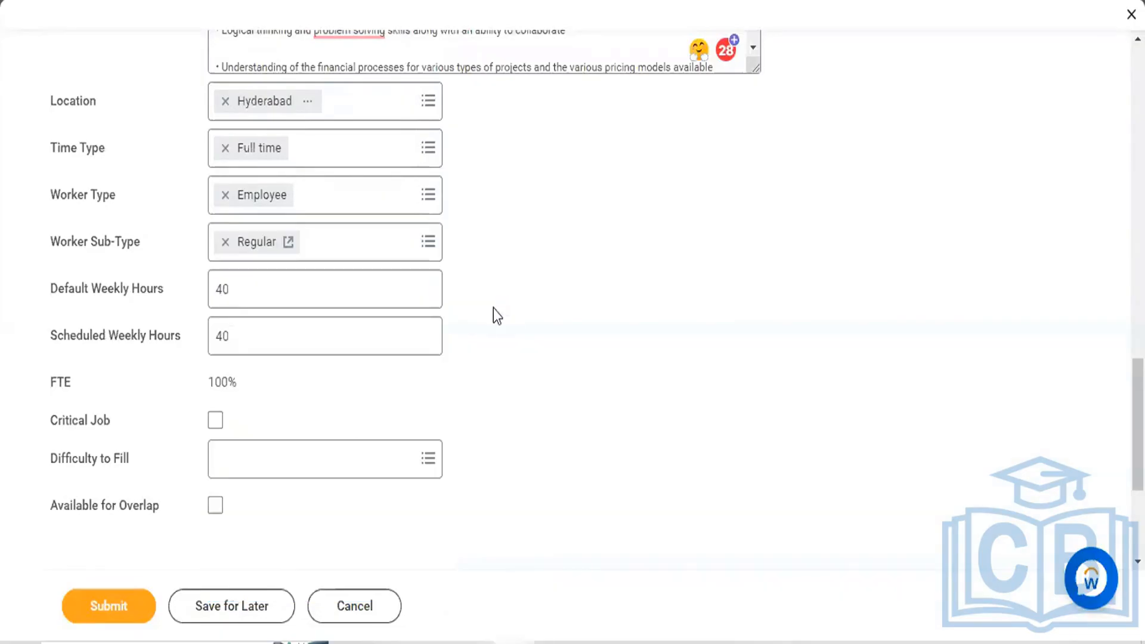
# - Mark the position as a Critical Job and set its Difficulty to Fill to Easy
pyautogui.scroll(-2, 492, 308)
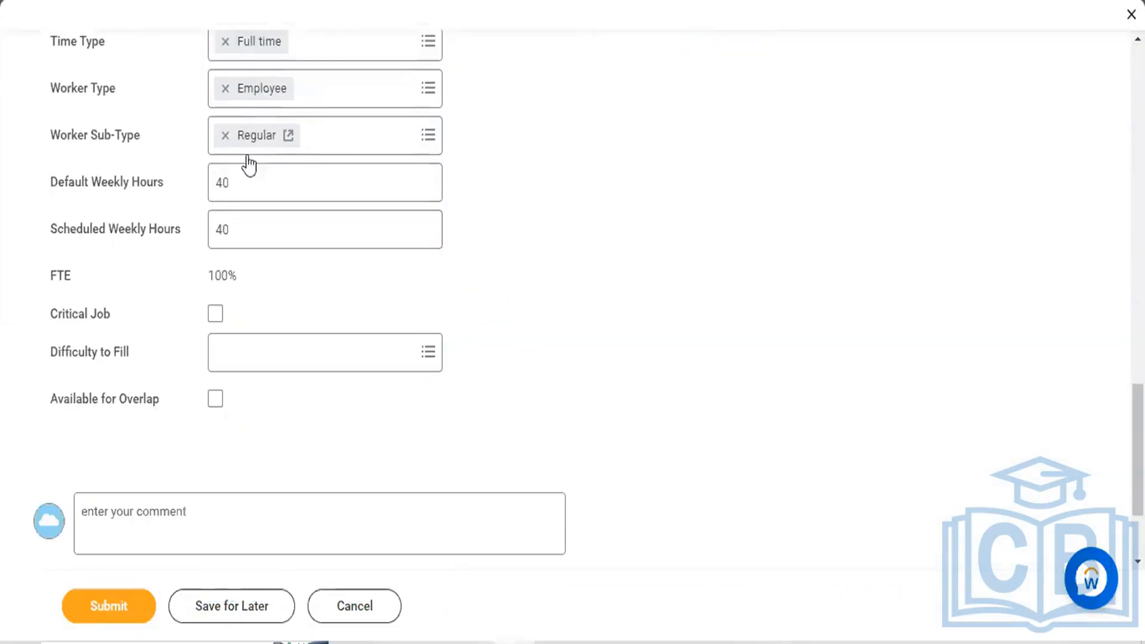
pyautogui.scroll(-3, 234, 137)
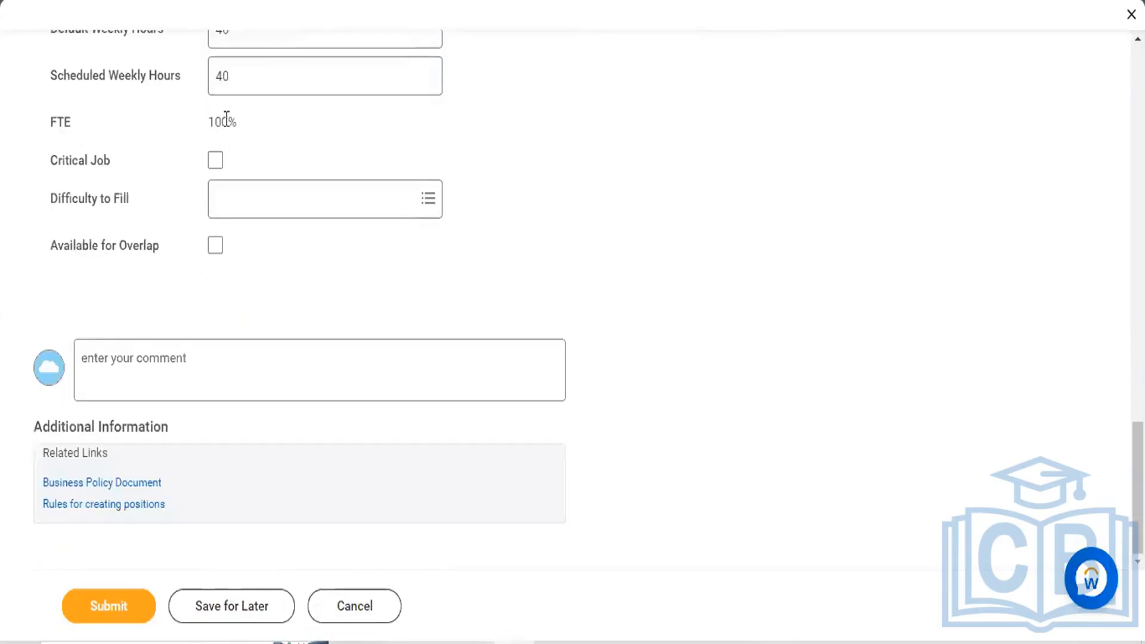
pyautogui.click(215, 160)
pyautogui.click(329, 195)
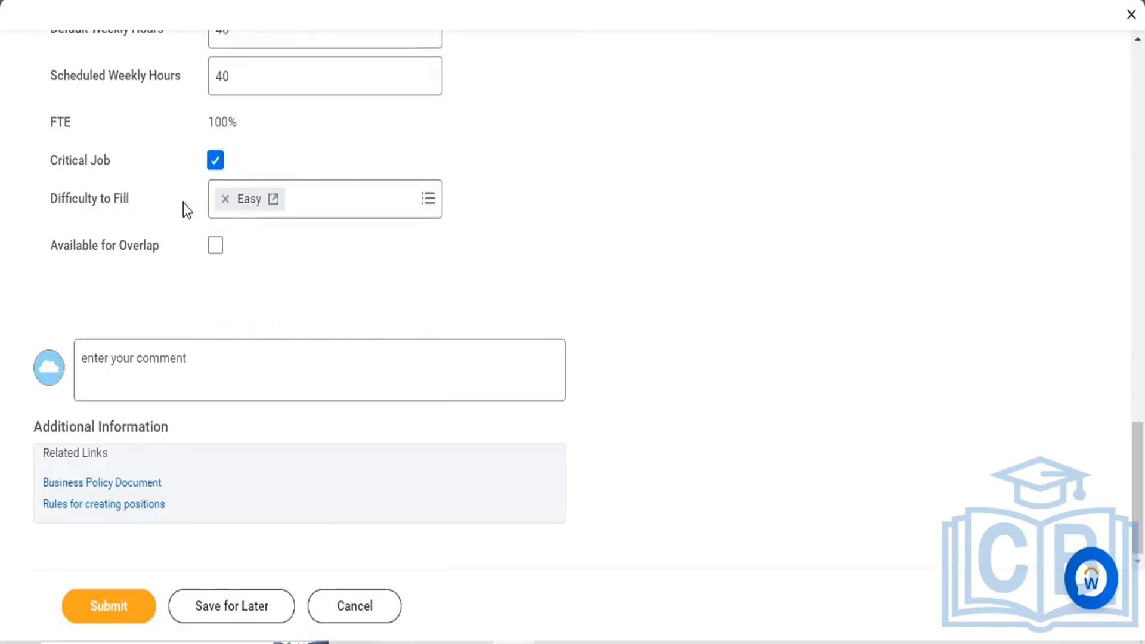
# - Enter the comment "Body of the email" for the position request
pyautogui.tripleClick(317, 351)
pyautogui.click(317, 351)
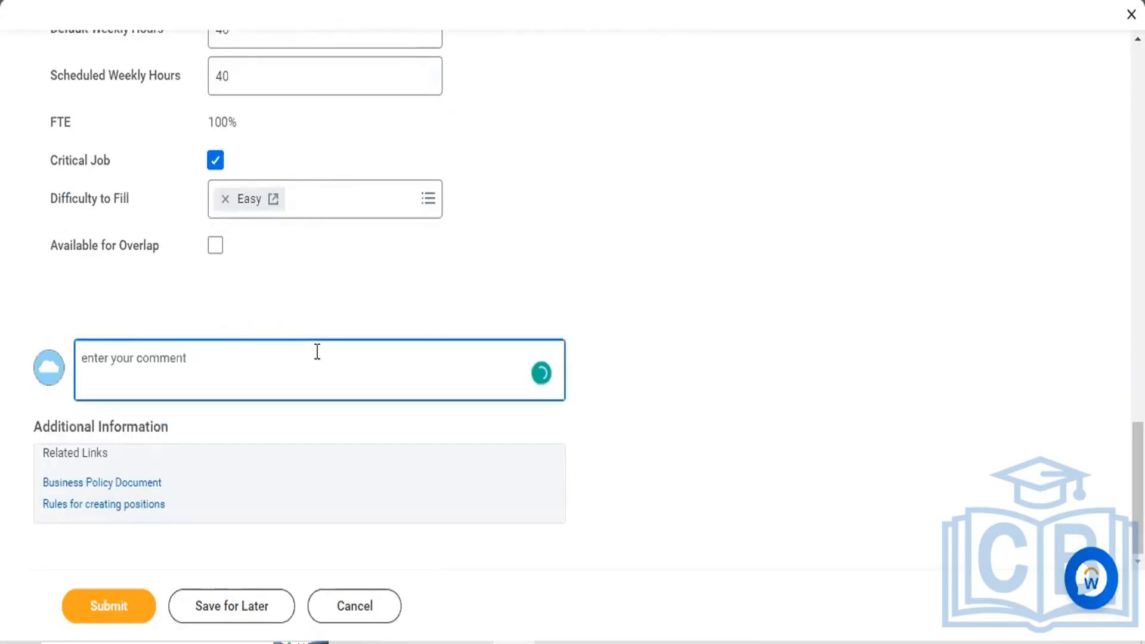
pyautogui.write('Bod')
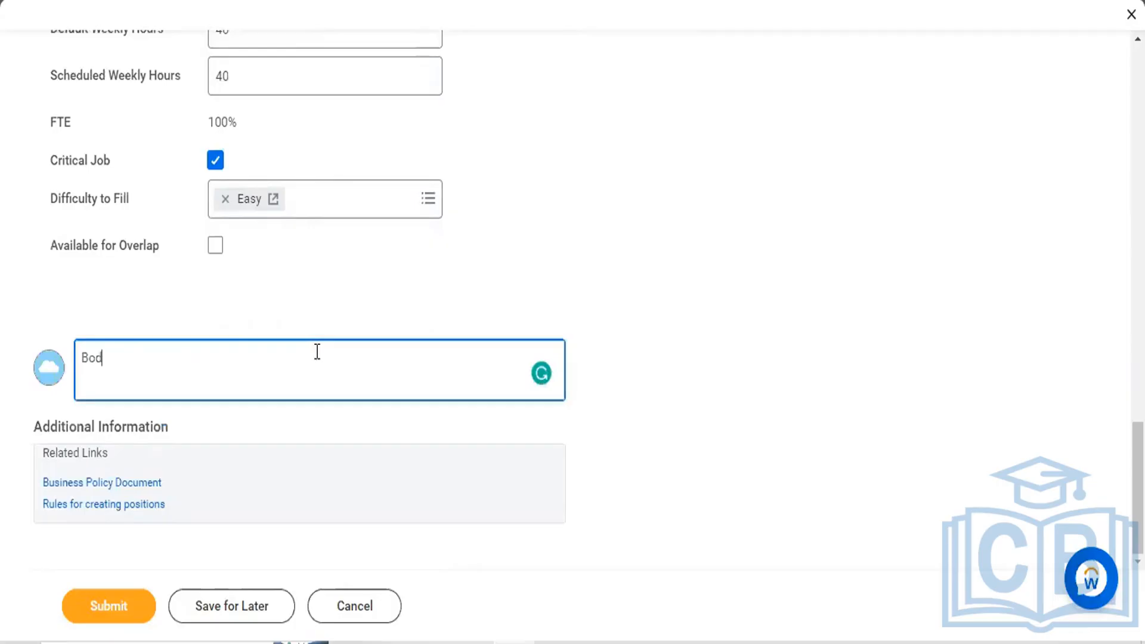
pyautogui.write('y oif')
pyautogui.press('BackSpace')
pyautogui.press('BackSpace')
pyautogui.press('BackSpace')
pyautogui.write('f the email')
# - Add a skill row in the position's Qualifications and mark it as required
pyautogui.scroll(2, 506, 241)
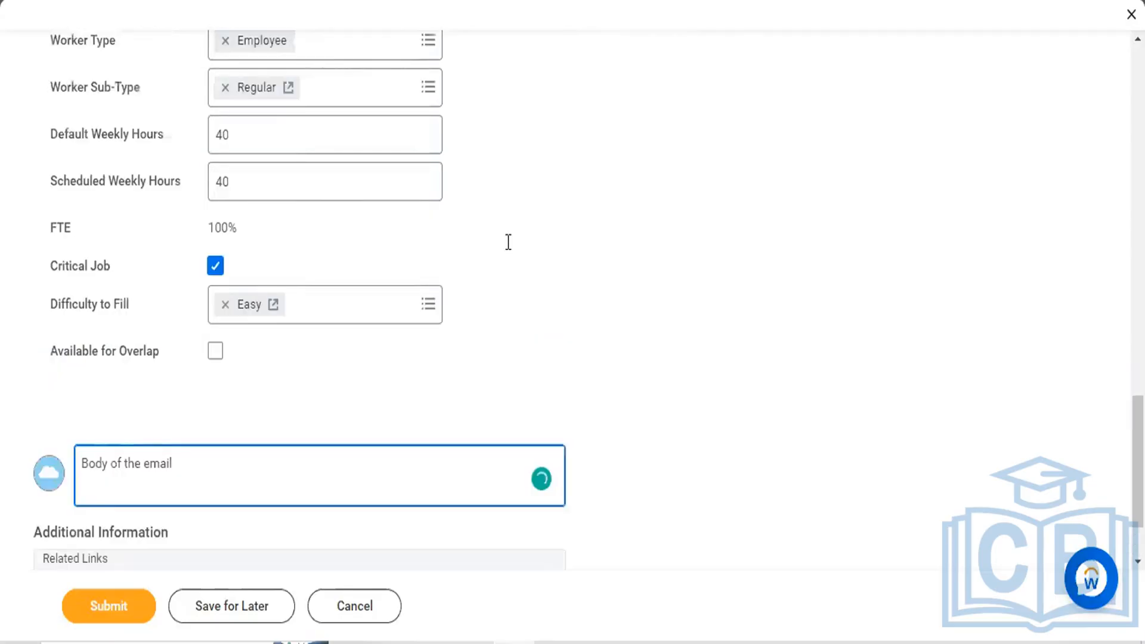
pyautogui.scroll(8, 508, 242)
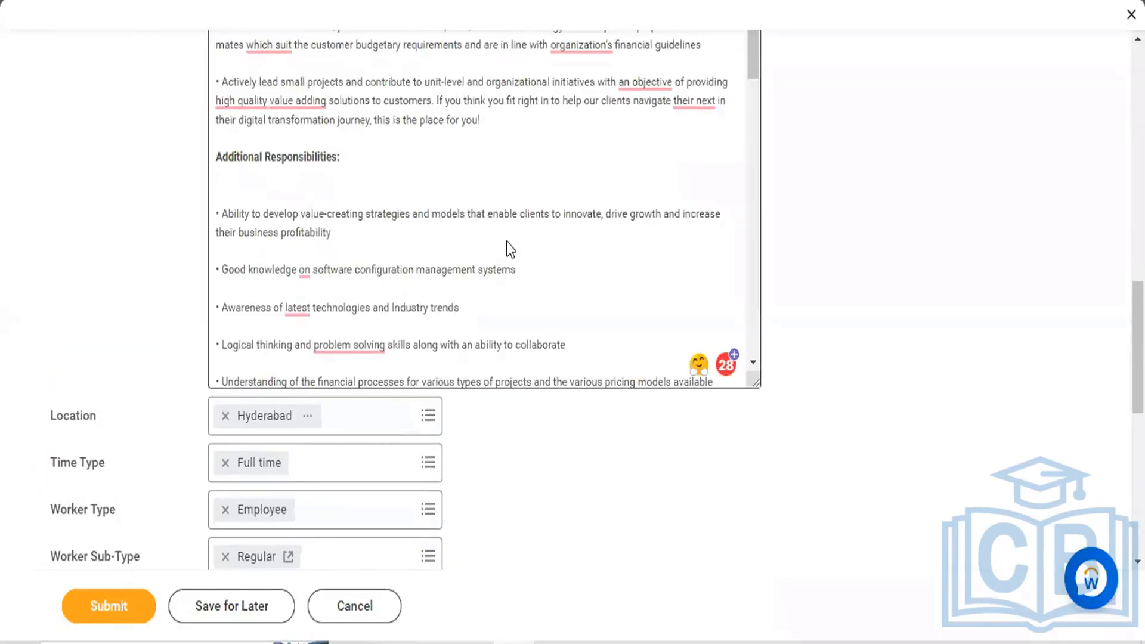
pyautogui.scroll(15, 506, 242)
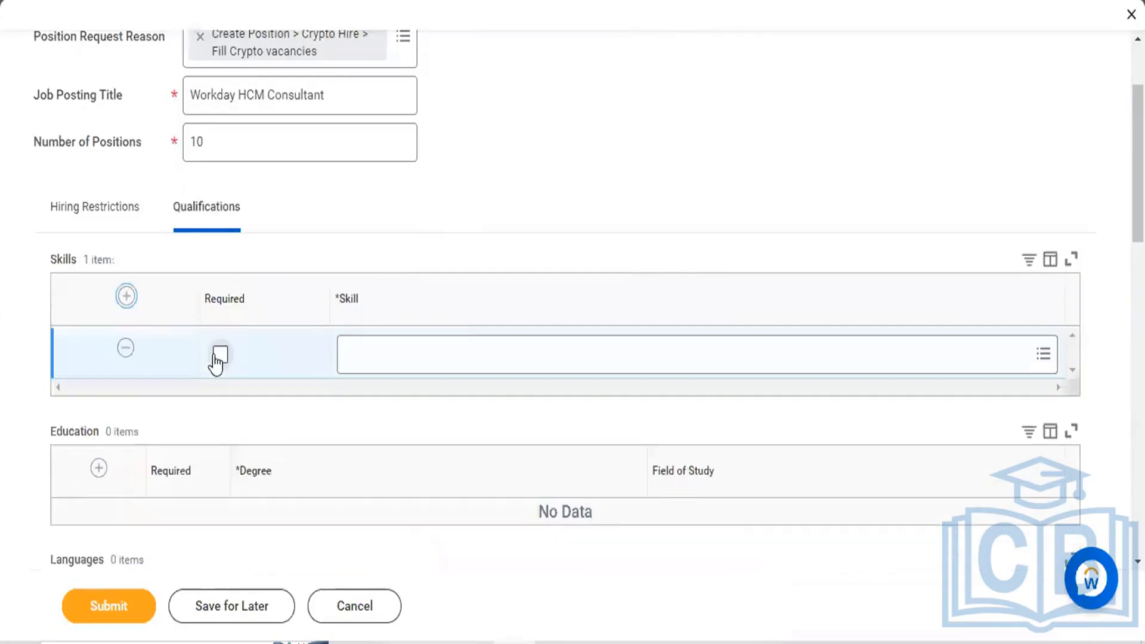
pyautogui.click(220, 354)
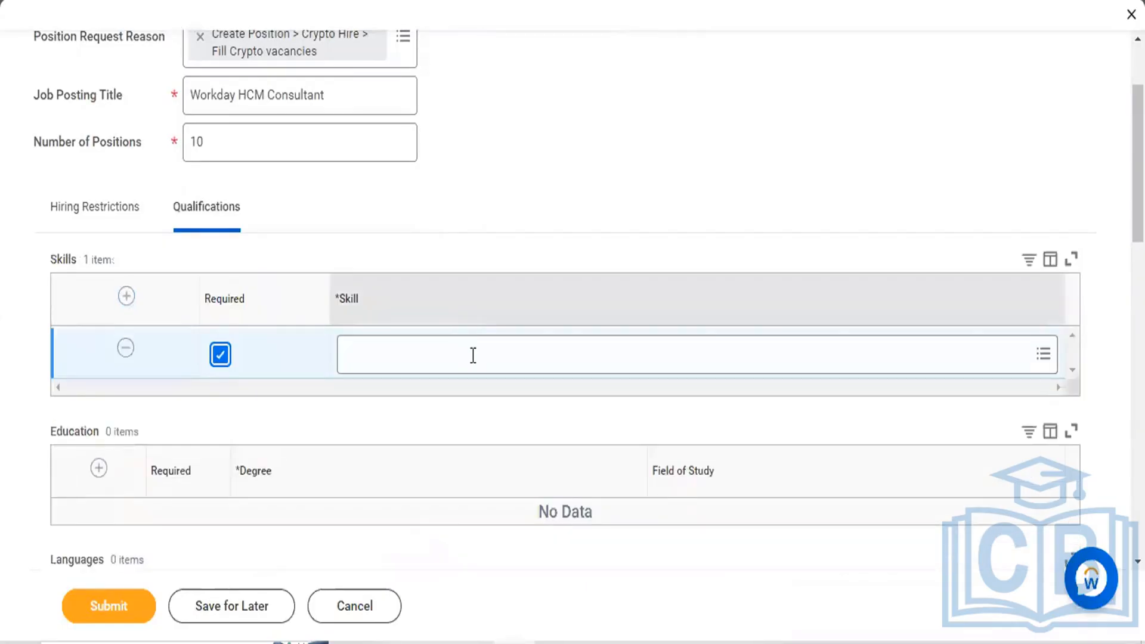
# - Set the required skill to Workday HCM TF, chosen from the Advanced skill category
pyautogui.click(473, 355)
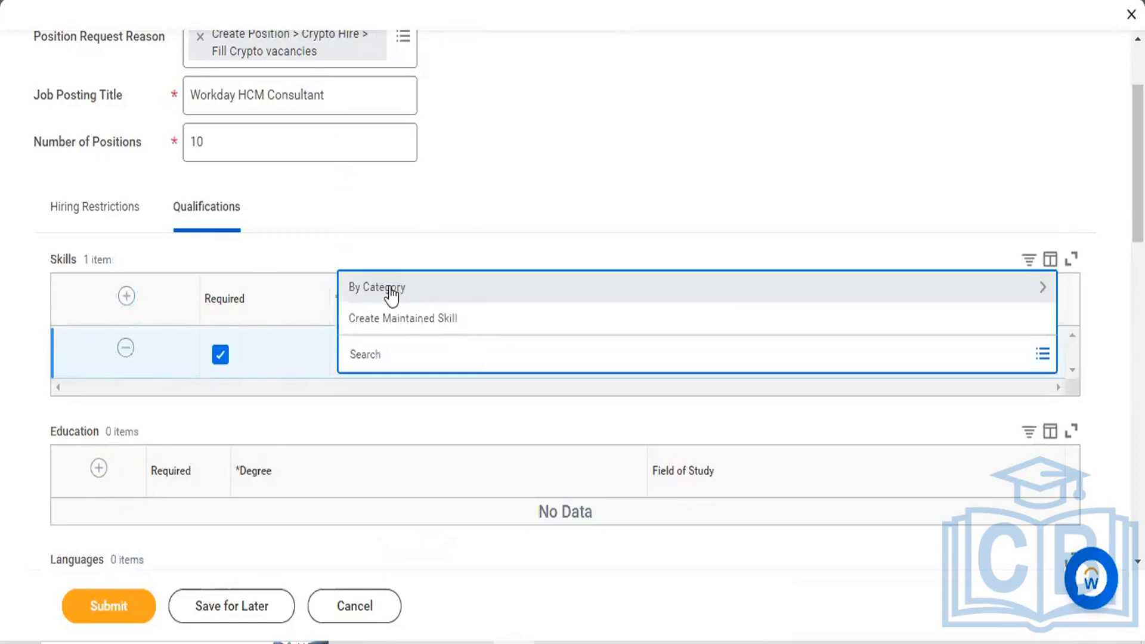
pyautogui.click(391, 288)
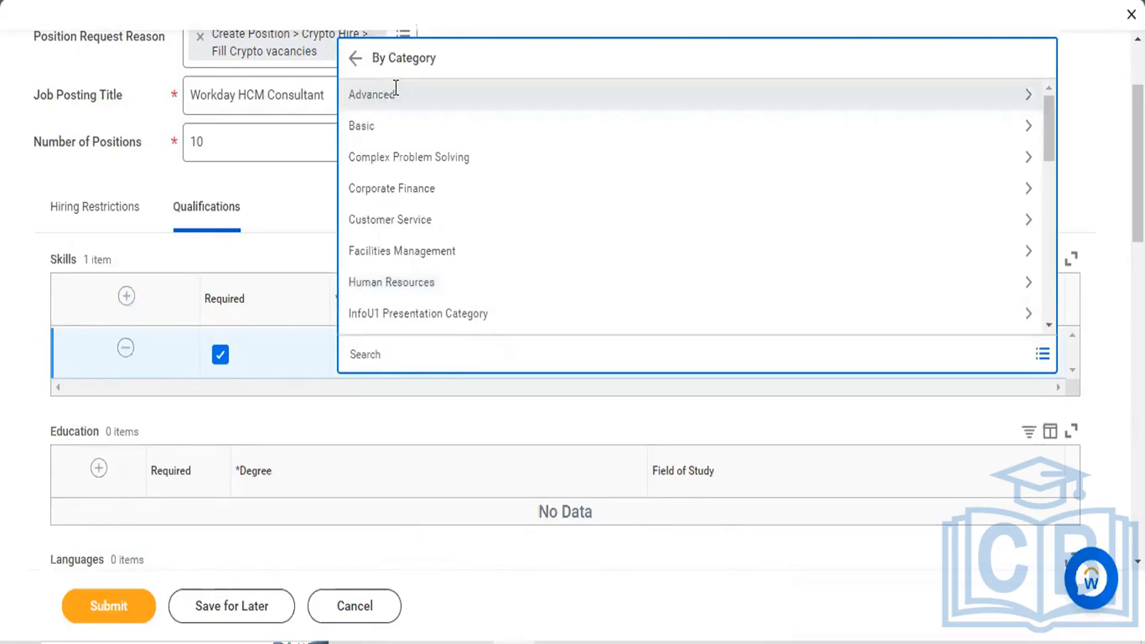
pyautogui.click(396, 93)
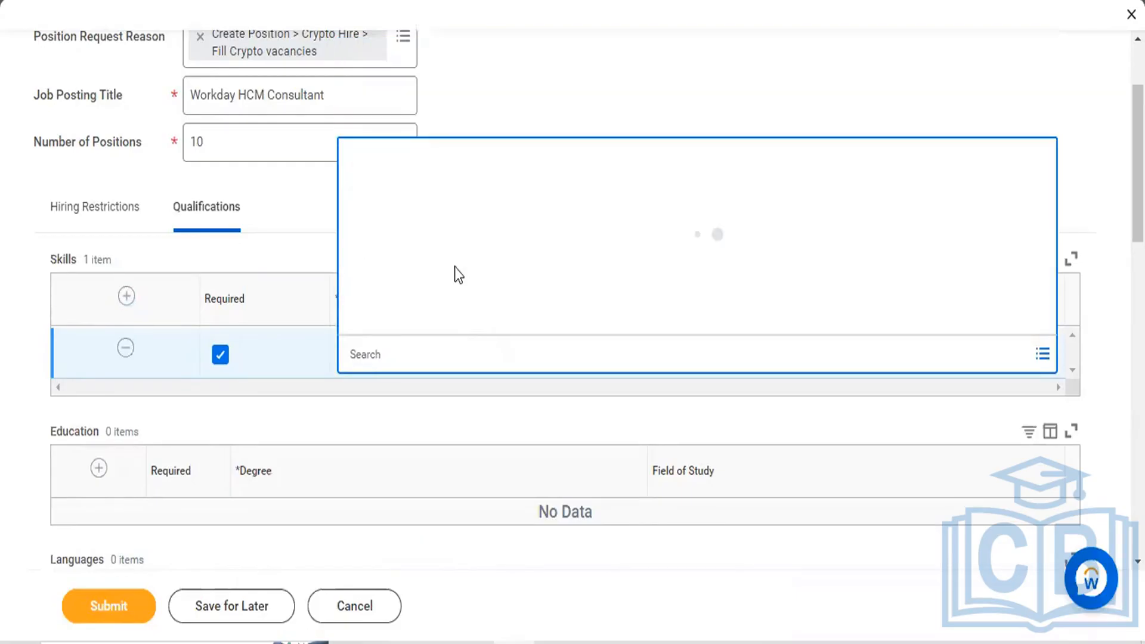
pyautogui.scroll(-3, 455, 267)
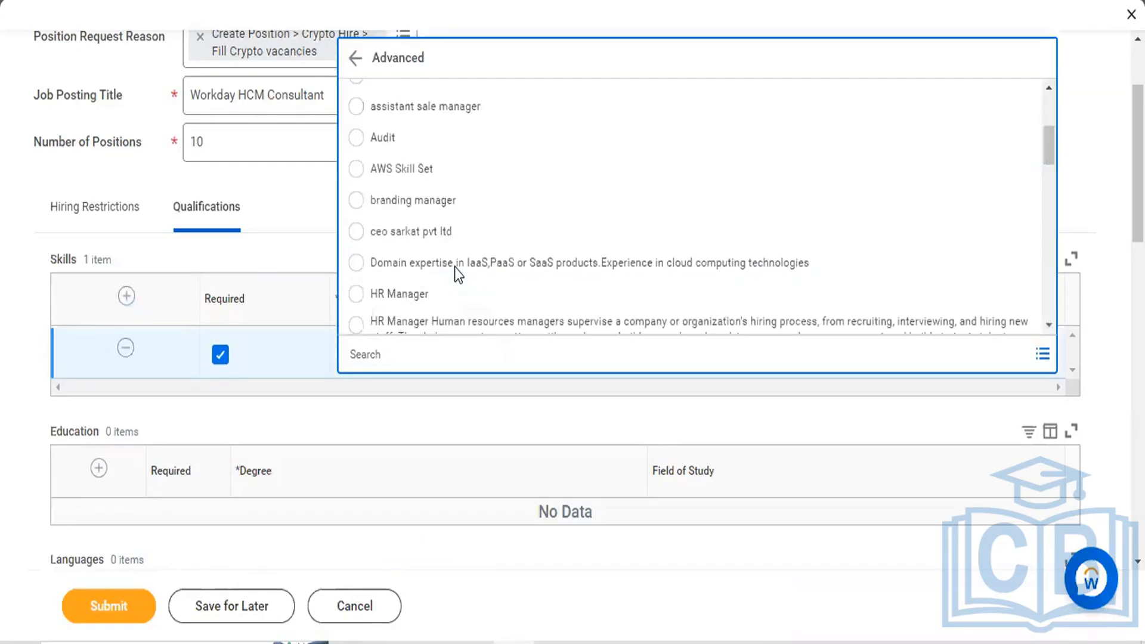
pyautogui.scroll(-3, 455, 267)
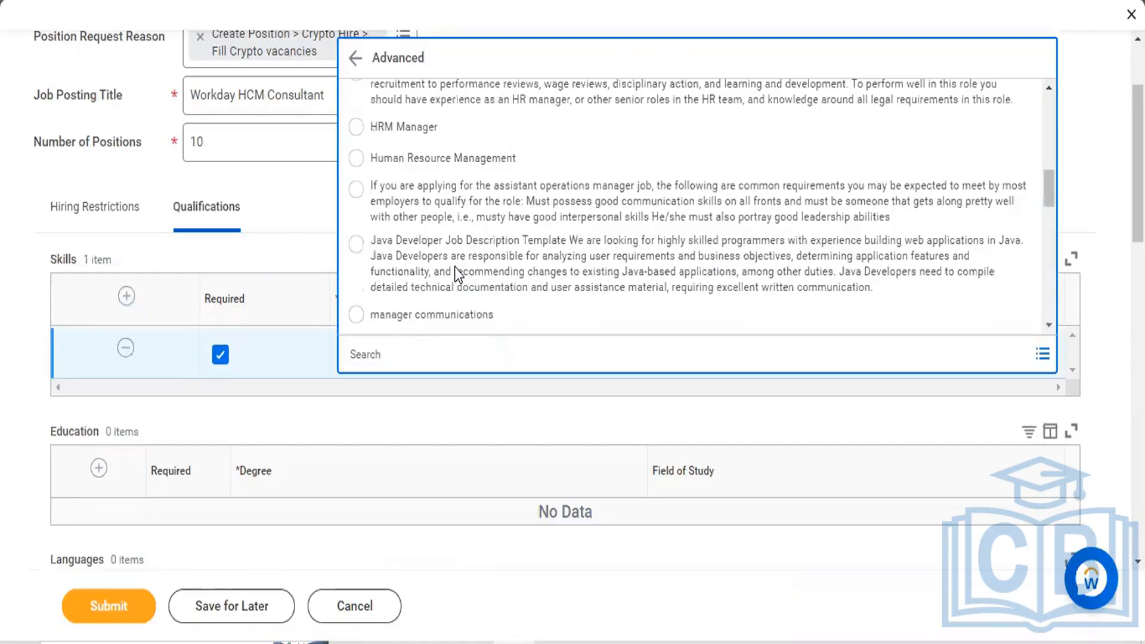
pyautogui.scroll(-3, 454, 267)
pyautogui.scroll(-2, 454, 267)
pyautogui.scroll(-3, 454, 267)
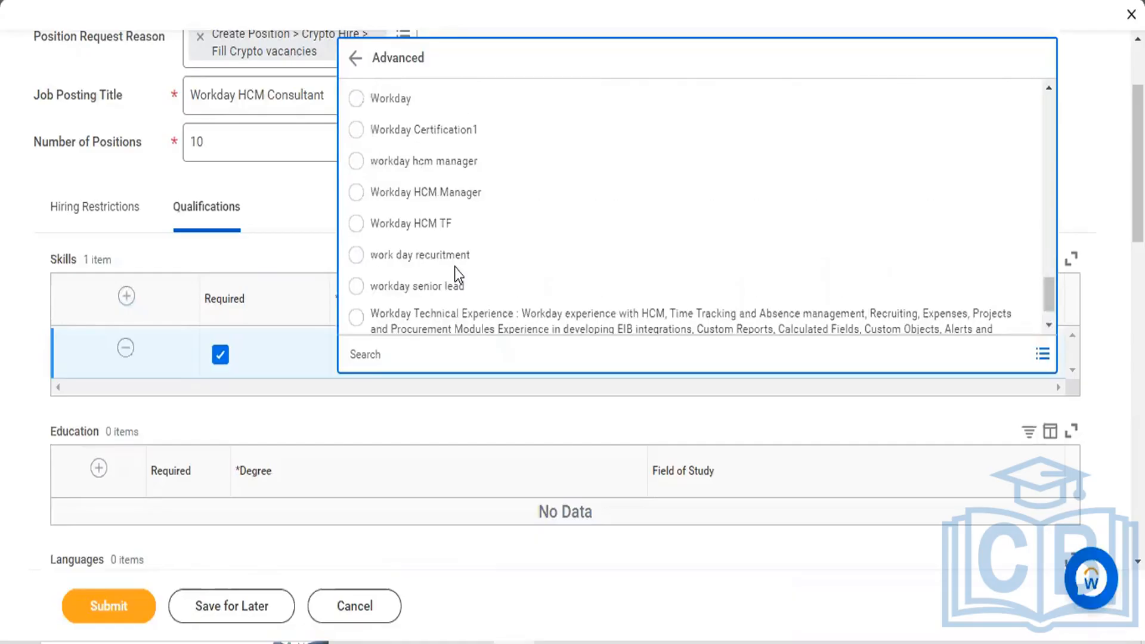
pyautogui.scroll(-1, 454, 267)
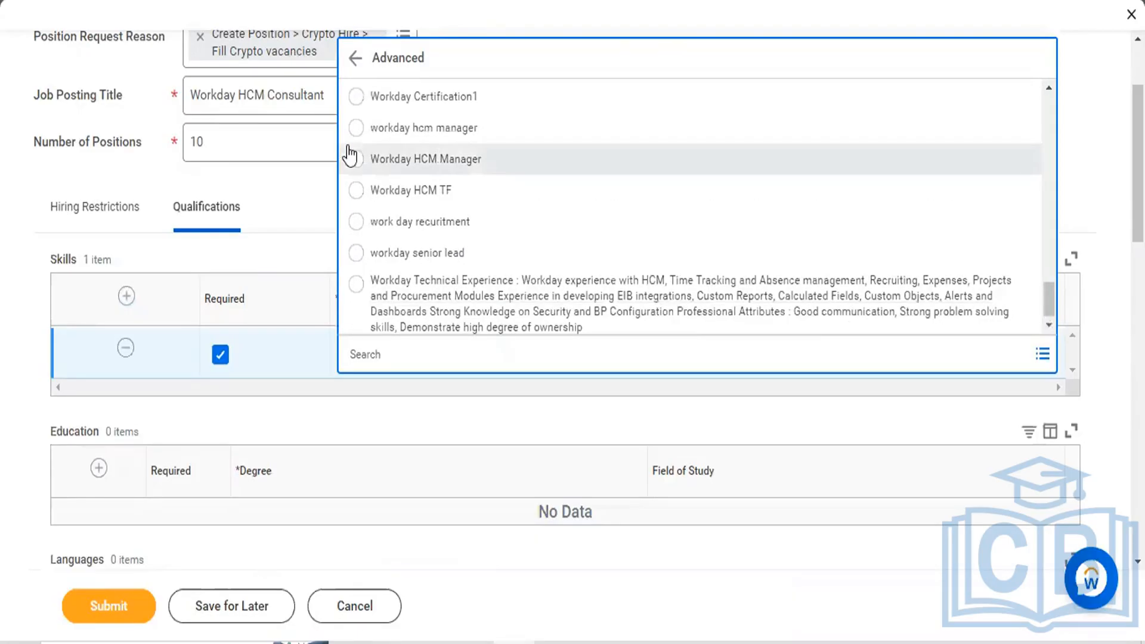
pyautogui.click(356, 191)
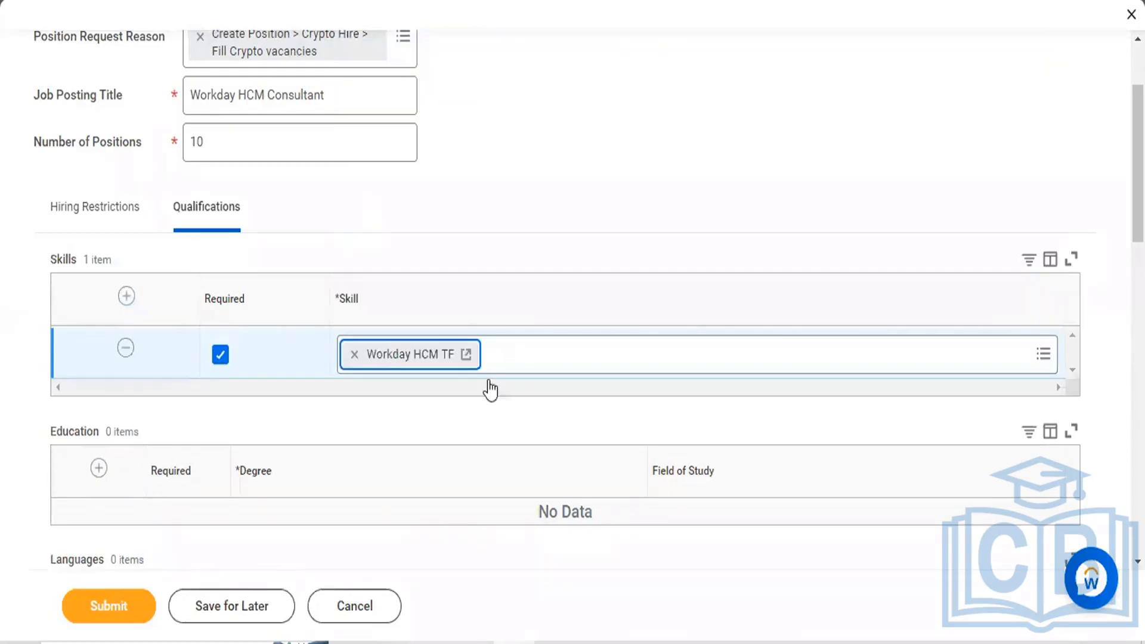
# - Add an education row, mark it as required and set its degree to MBA from all degrees
pyautogui.scroll(-4, 127, 253)
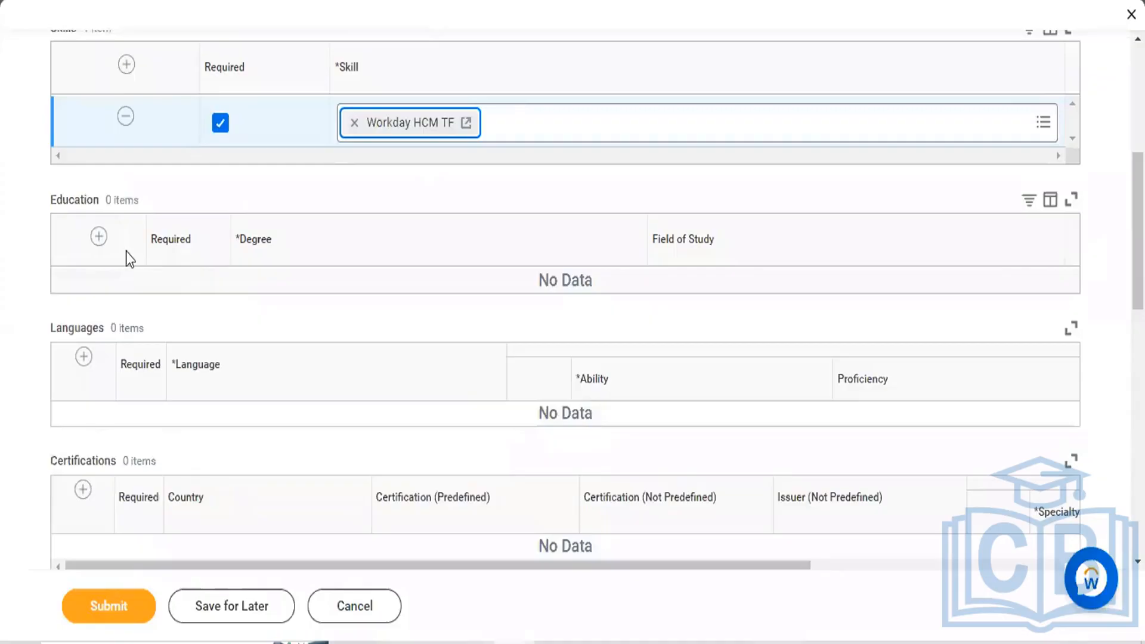
pyautogui.click(94, 239)
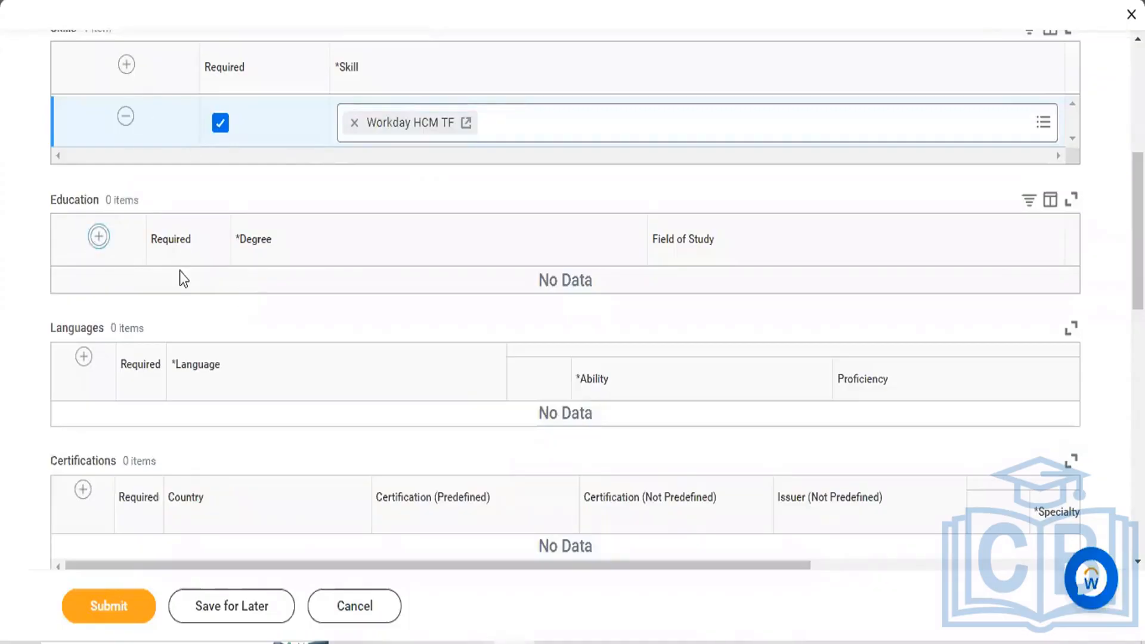
pyautogui.click(166, 295)
pyautogui.click(413, 300)
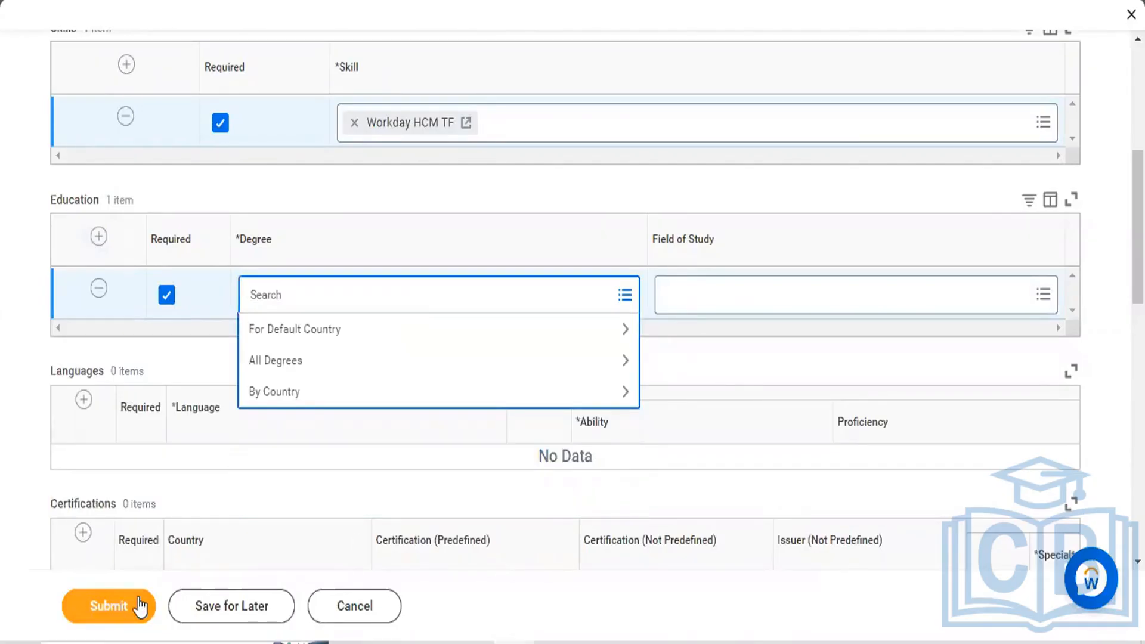
pyautogui.click(298, 362)
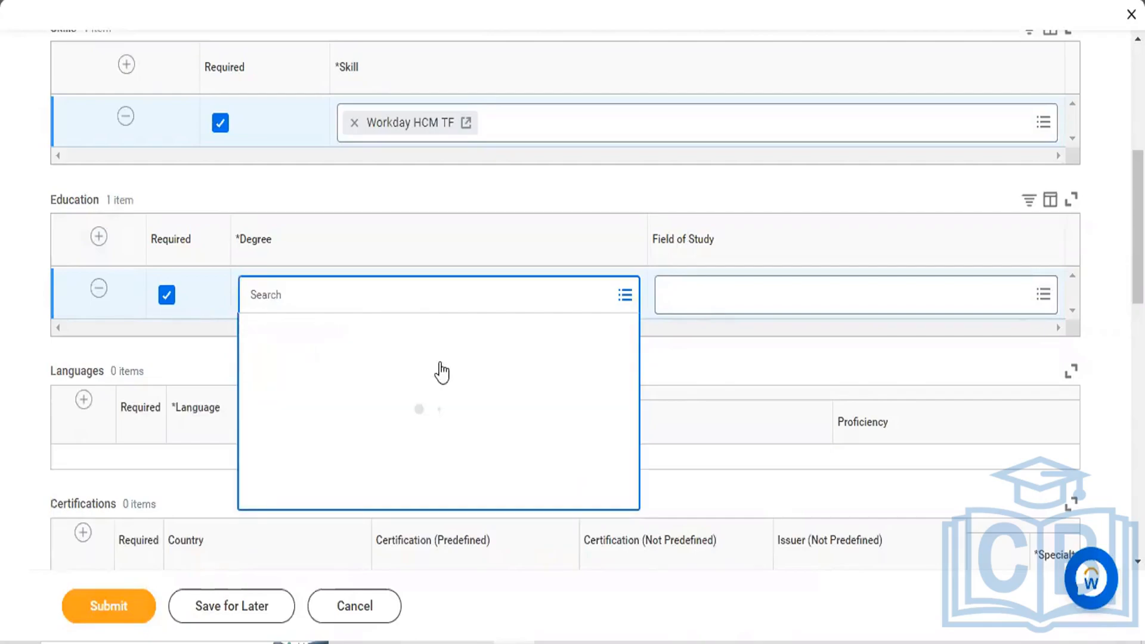
pyautogui.scroll(-2, 280, 444)
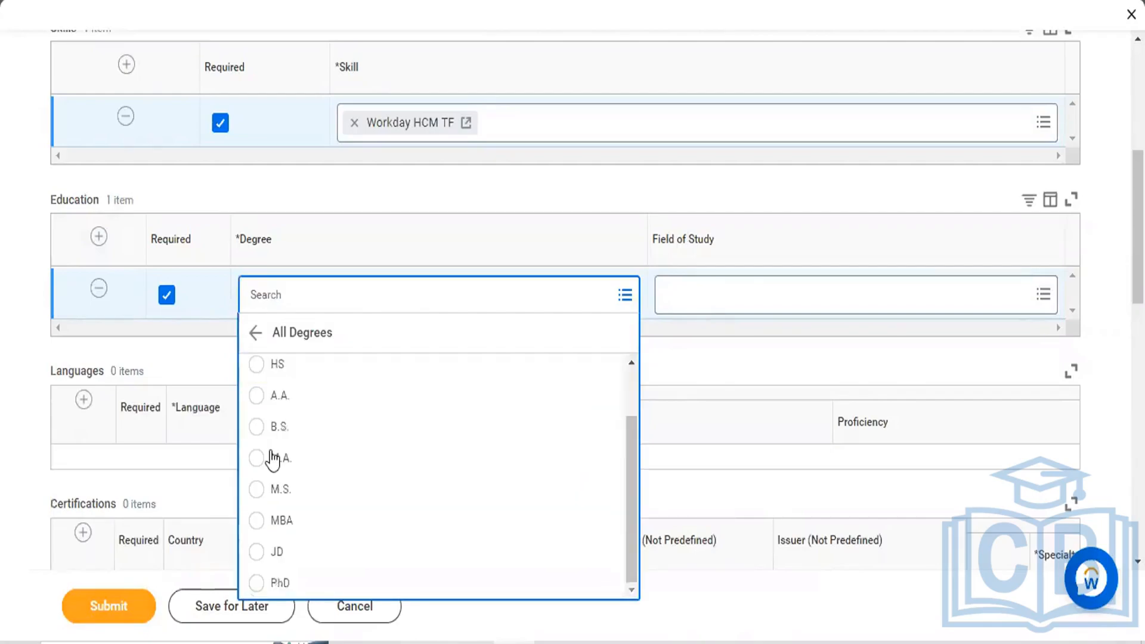
pyautogui.click(261, 524)
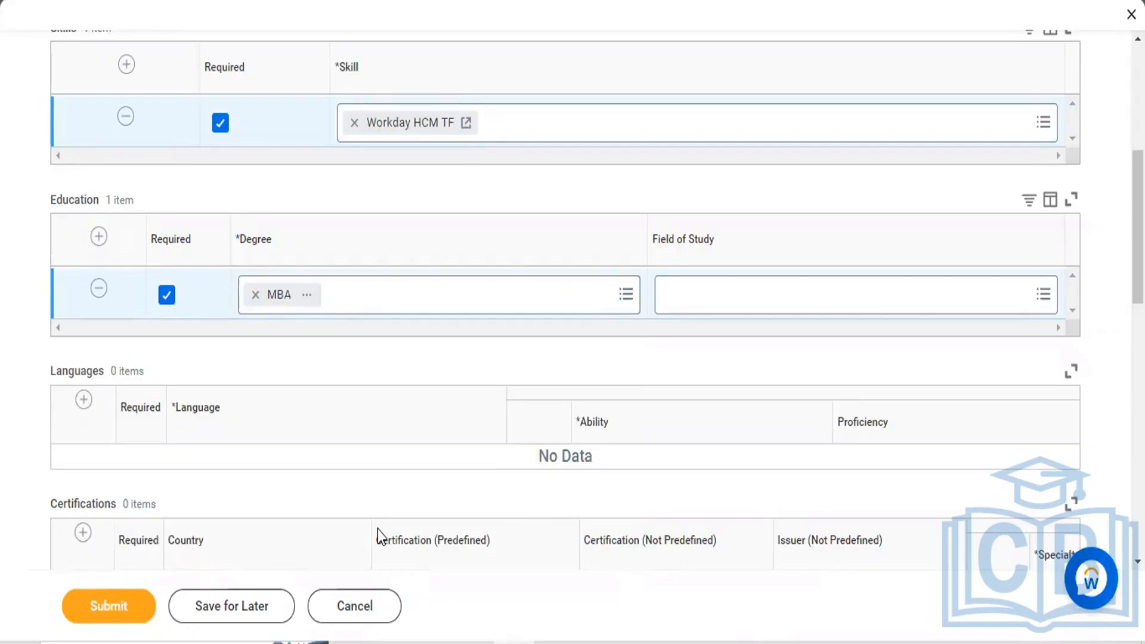
# - Set the MBA row's Field of Study to Business Administration/Management
pyautogui.click(696, 305)
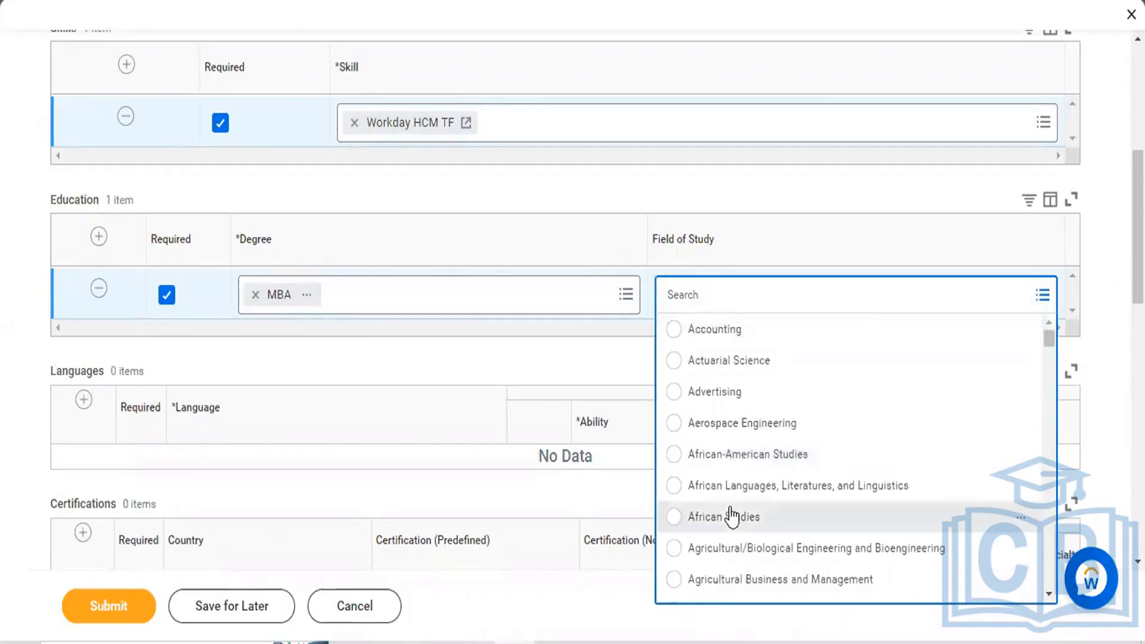
pyautogui.scroll(-3, 729, 509)
pyautogui.scroll(-1, 728, 507)
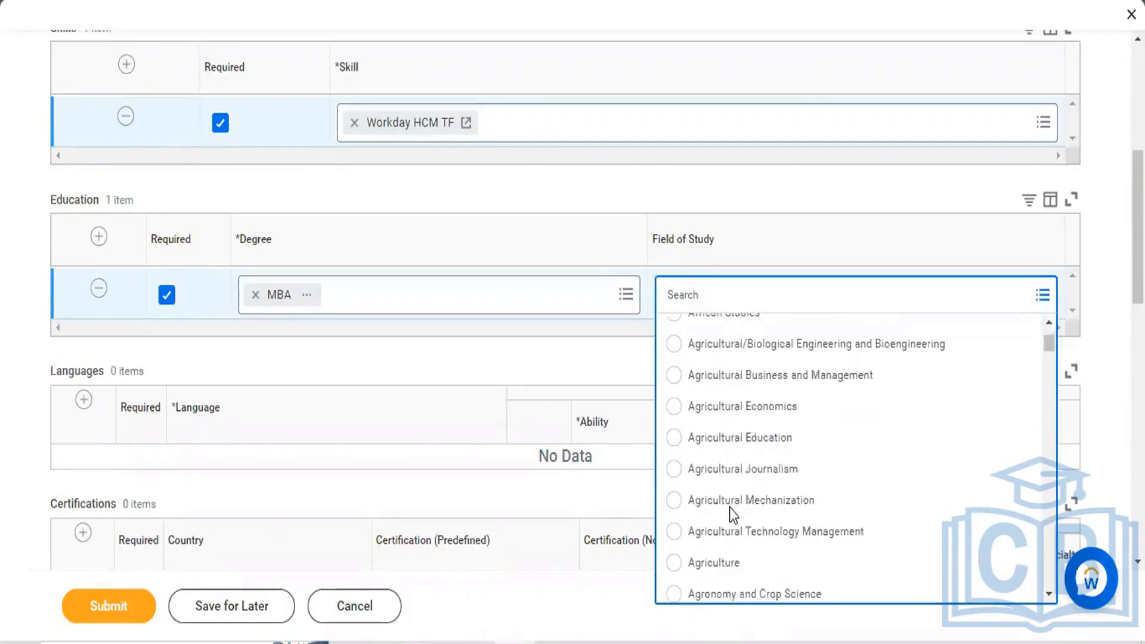
pyautogui.scroll(-3, 728, 506)
pyautogui.scroll(-4, 729, 506)
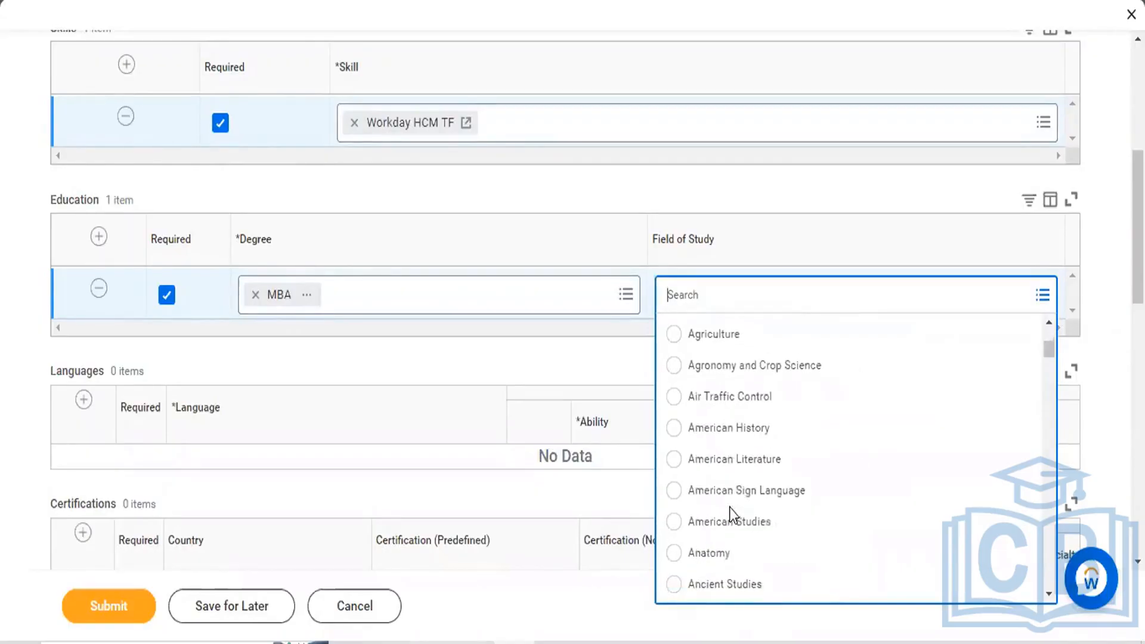
pyautogui.scroll(-10, 729, 507)
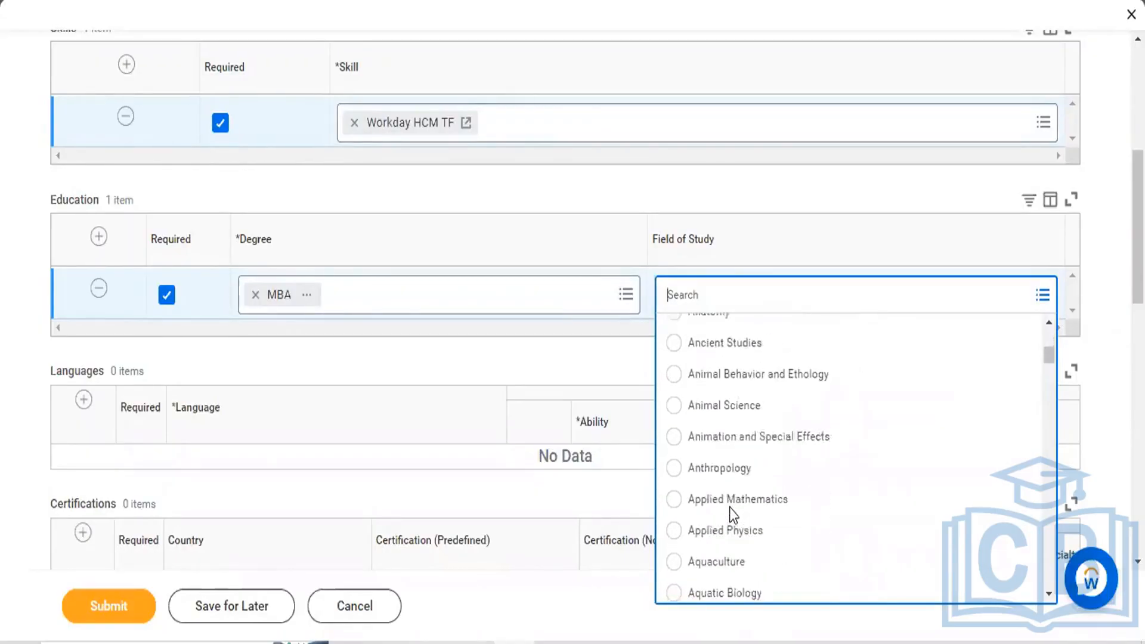
pyautogui.scroll(-2, 729, 506)
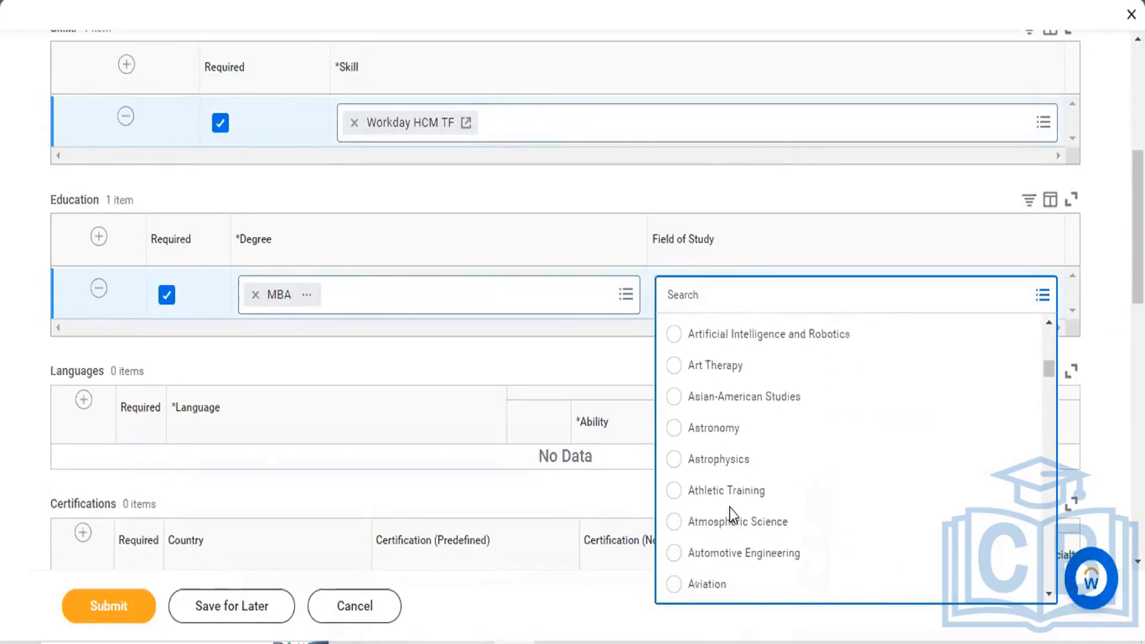
pyautogui.scroll(-12, 728, 507)
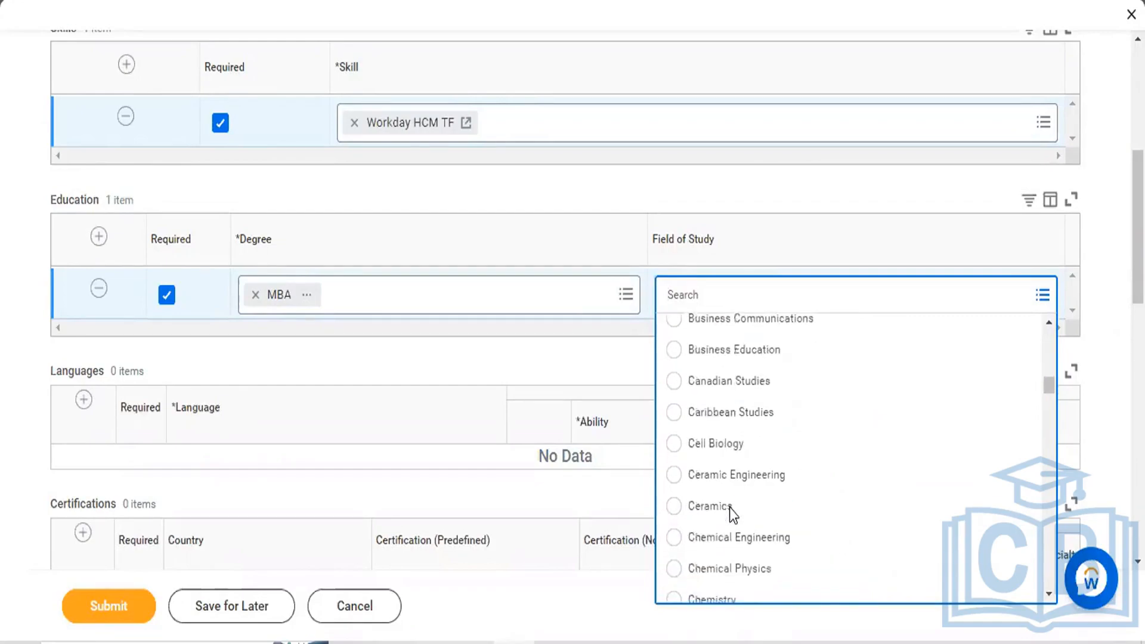
pyautogui.scroll(3, 729, 507)
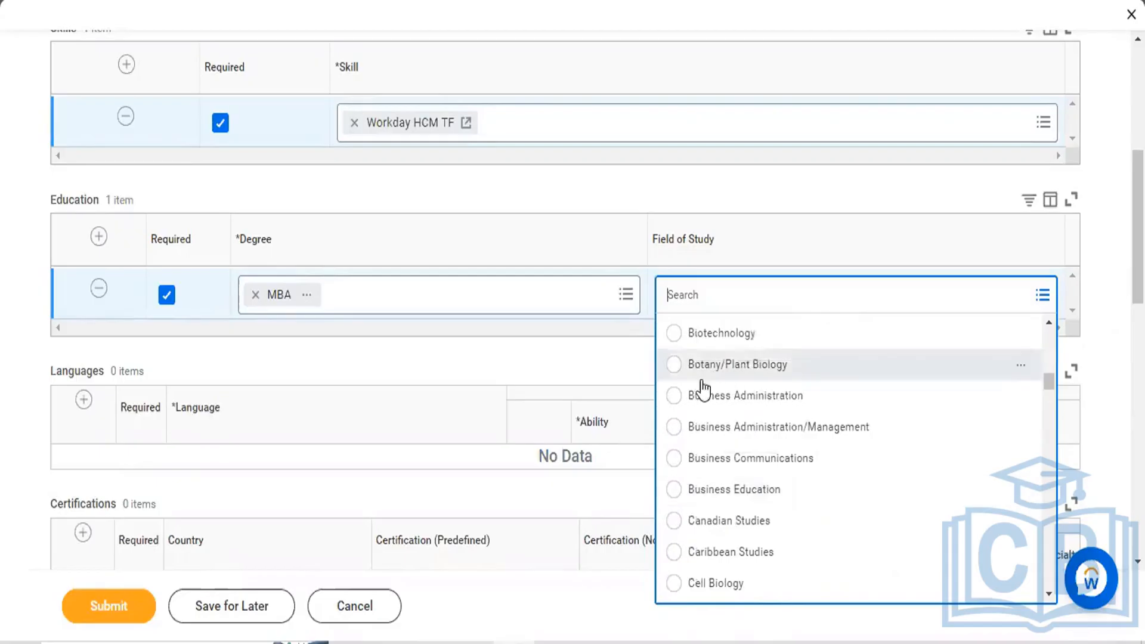
pyautogui.click(674, 426)
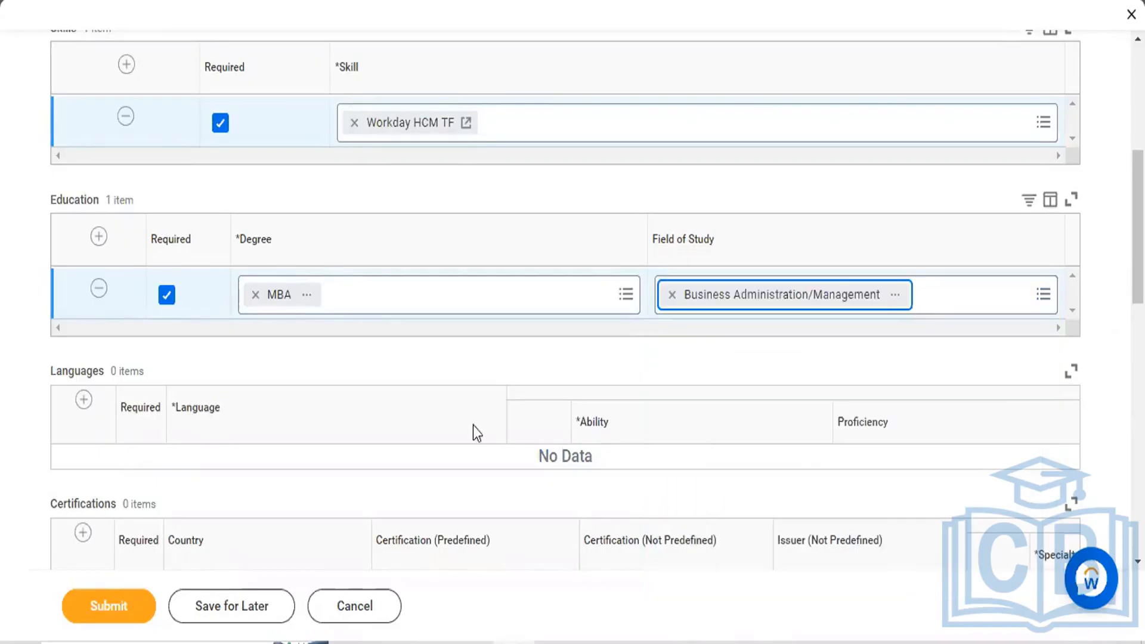
# - Add a language row in the position's Qualifications and mark it as required
pyautogui.scroll(-1, 368, 390)
pyautogui.scroll(-3, 161, 243)
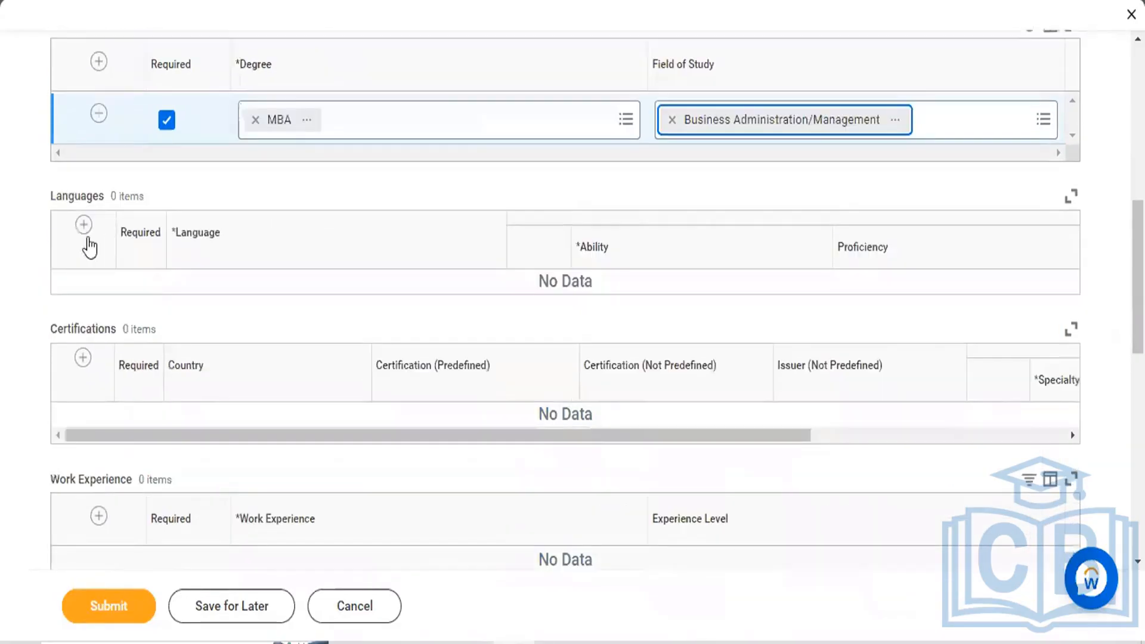
pyautogui.click(83, 229)
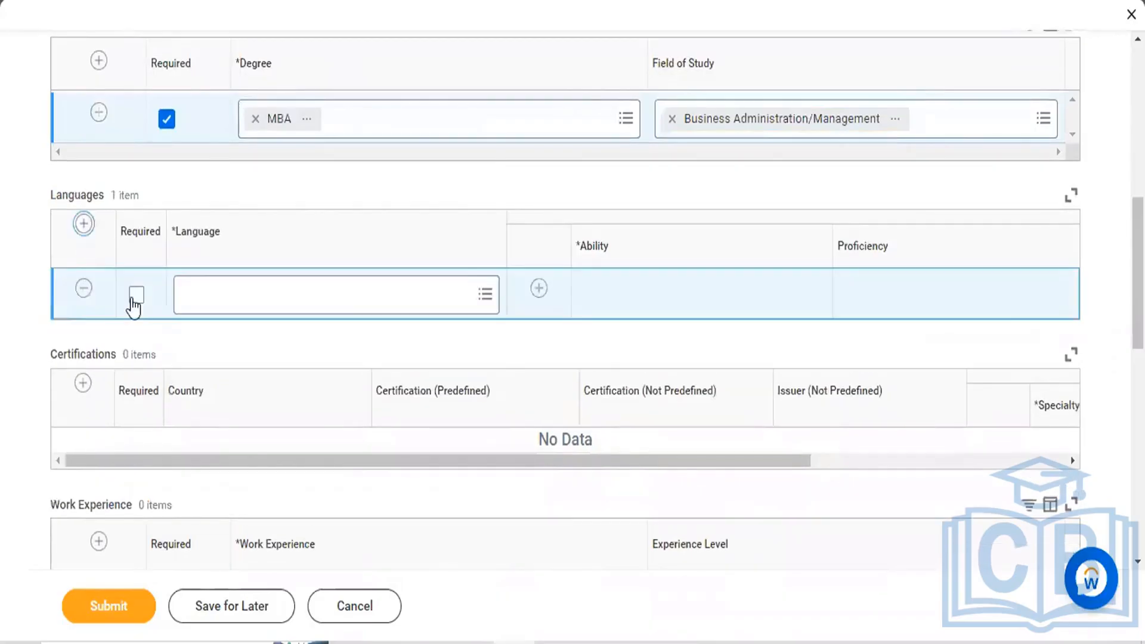
pyautogui.click(134, 298)
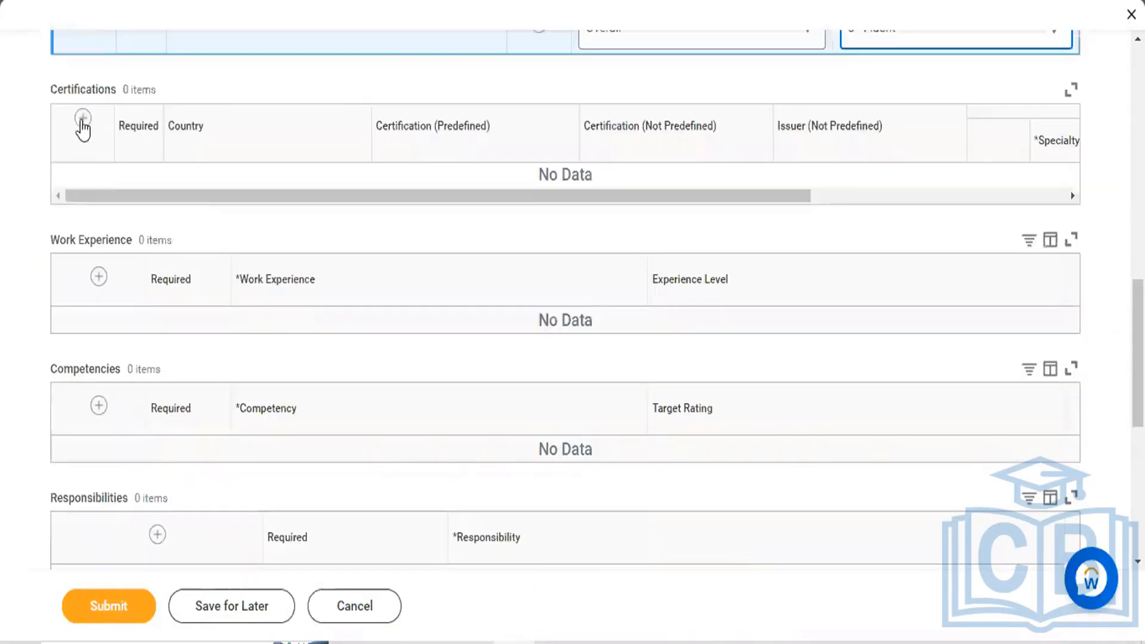
# - Add a certification row, mark it as required and set its country to India
pyautogui.click(82, 120)
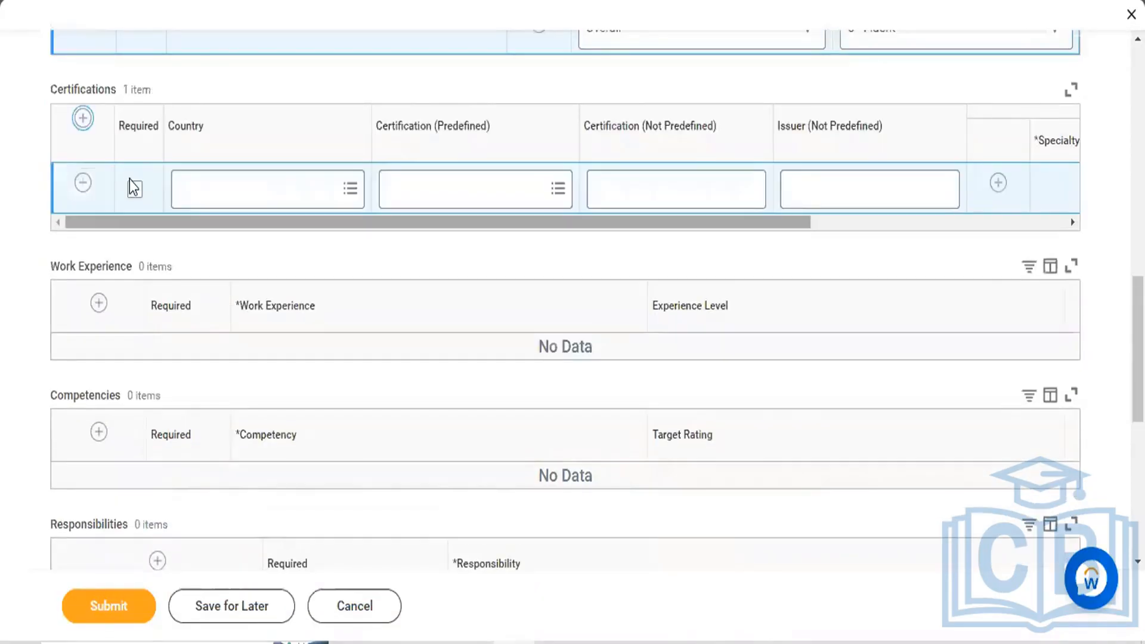
pyautogui.click(134, 188)
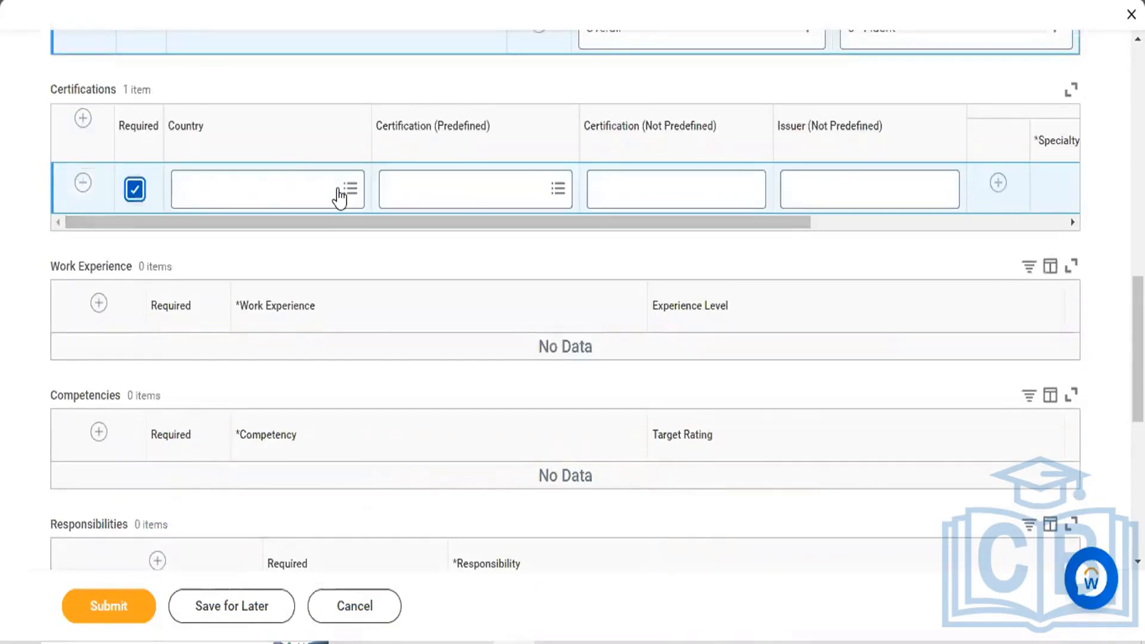
pyautogui.click(340, 196)
pyautogui.click(340, 196)
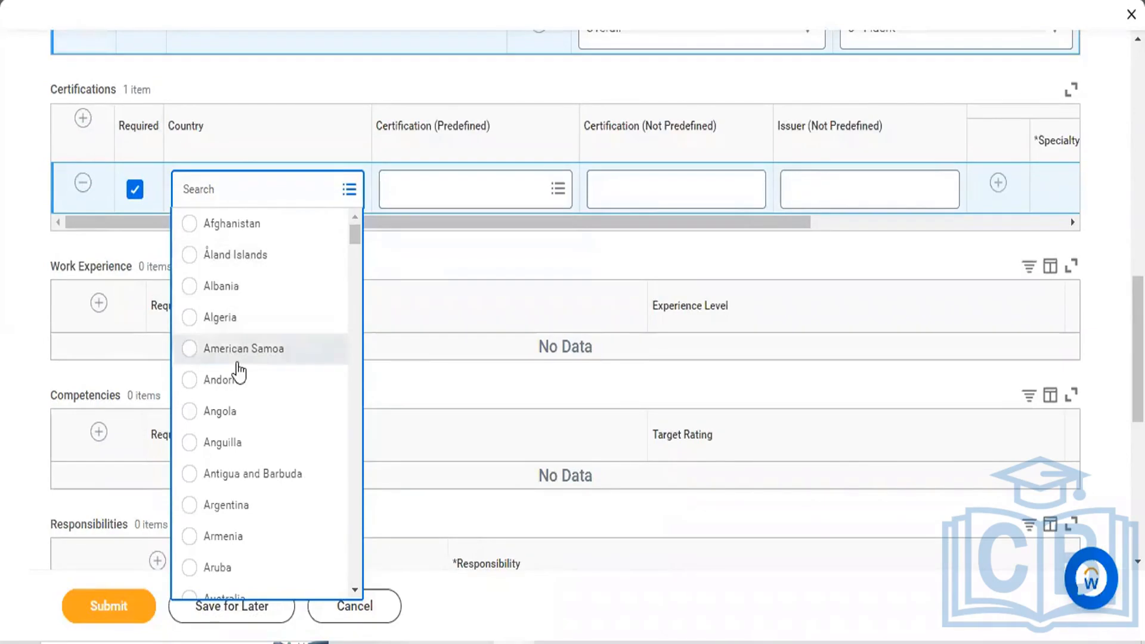
pyautogui.scroll(-5, 238, 370)
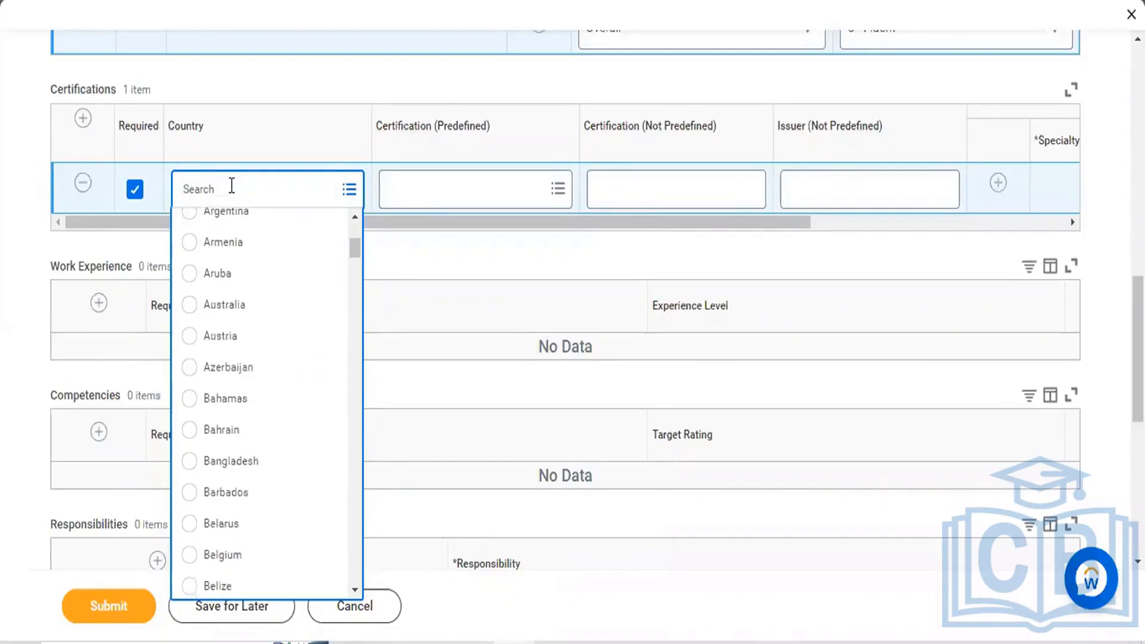
pyautogui.click(232, 186)
pyautogui.write('India')
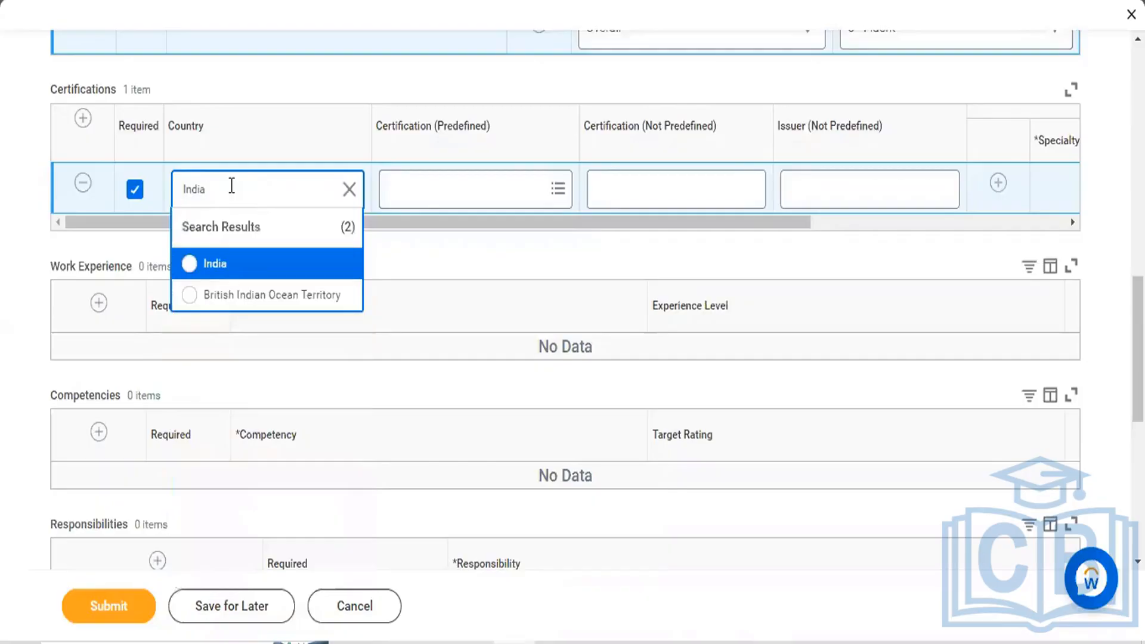
pyautogui.click(189, 264)
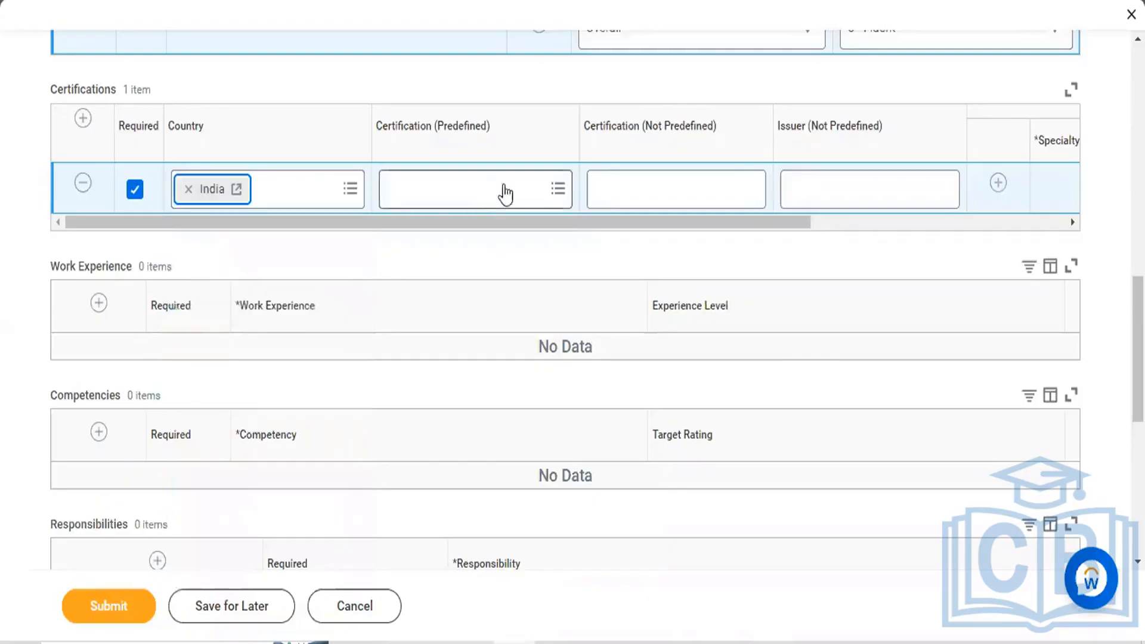
pyautogui.click(512, 182)
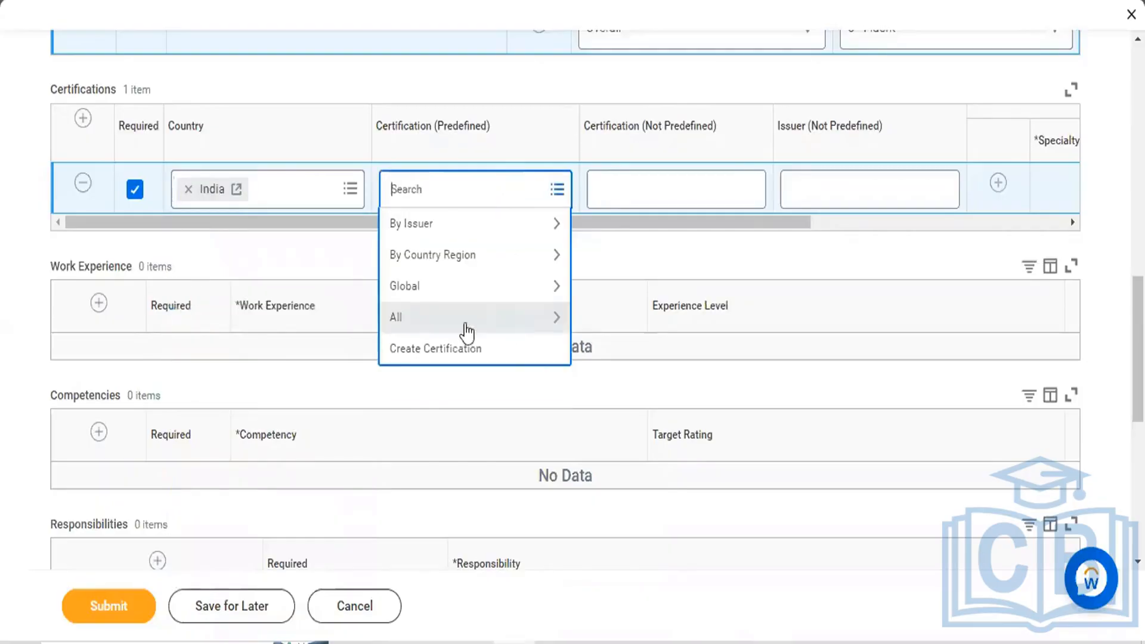
pyautogui.click(433, 321)
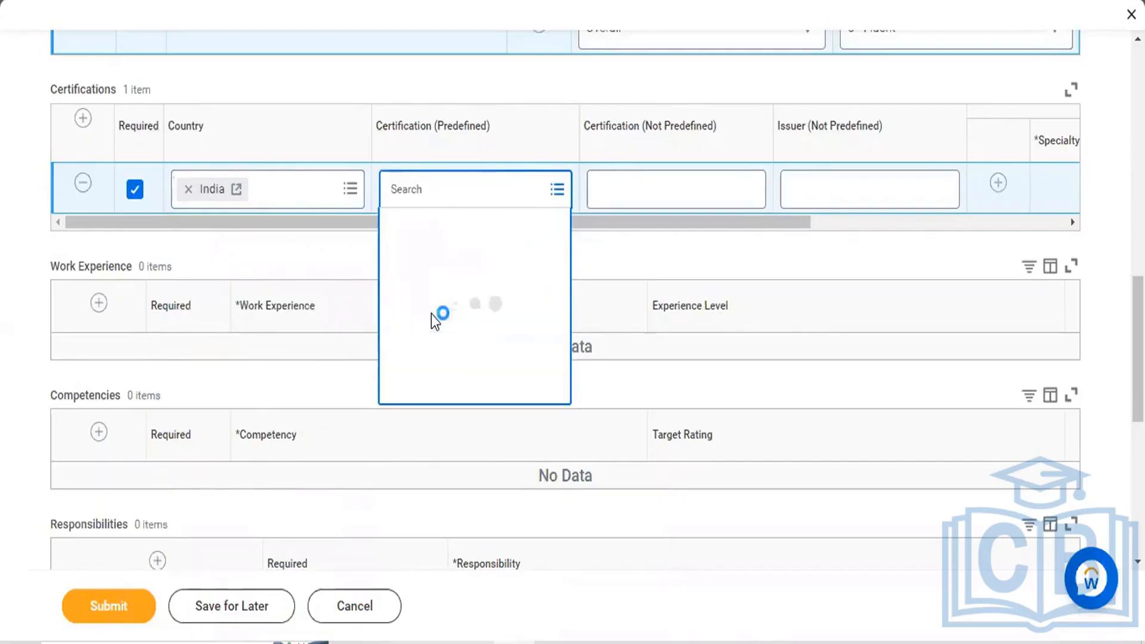
pyautogui.scroll(-20, 434, 321)
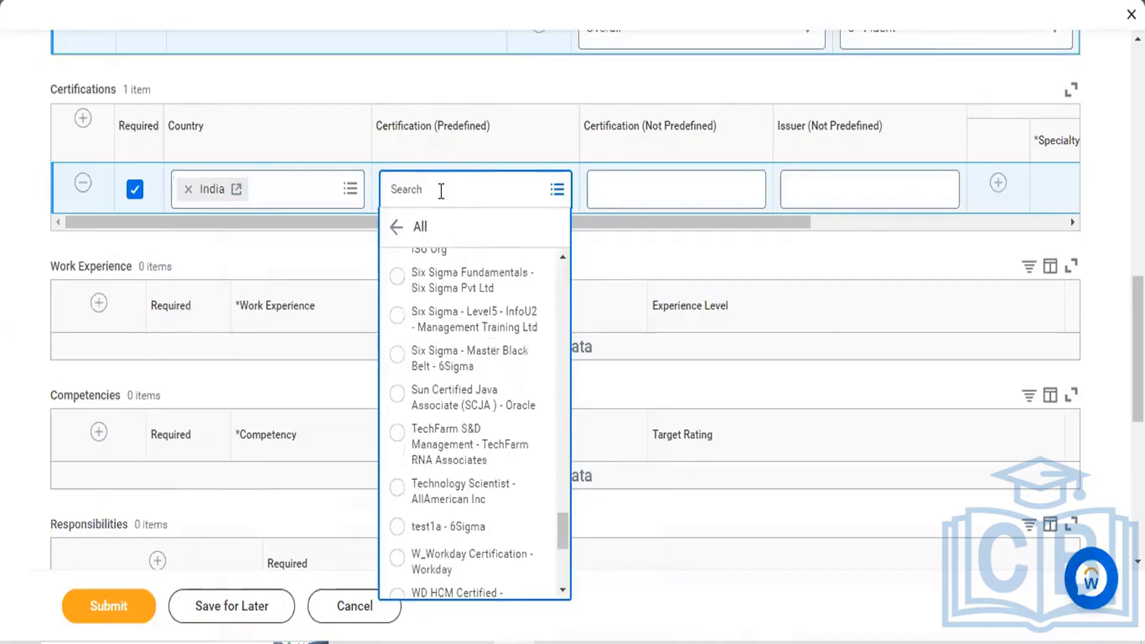
pyautogui.write('work')
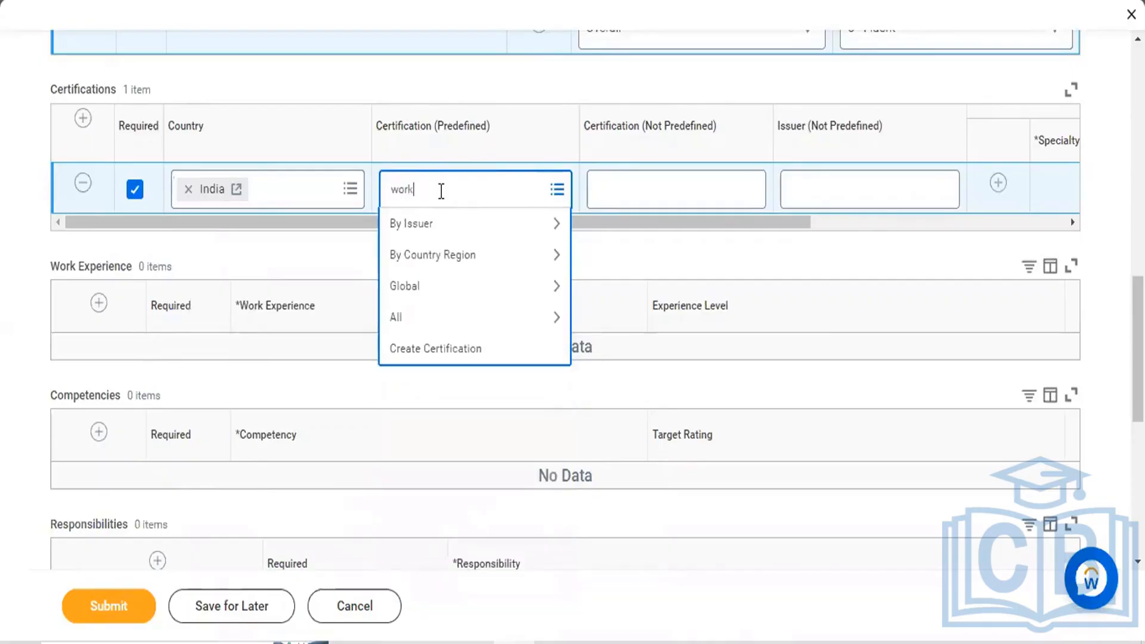
pyautogui.write('day.')
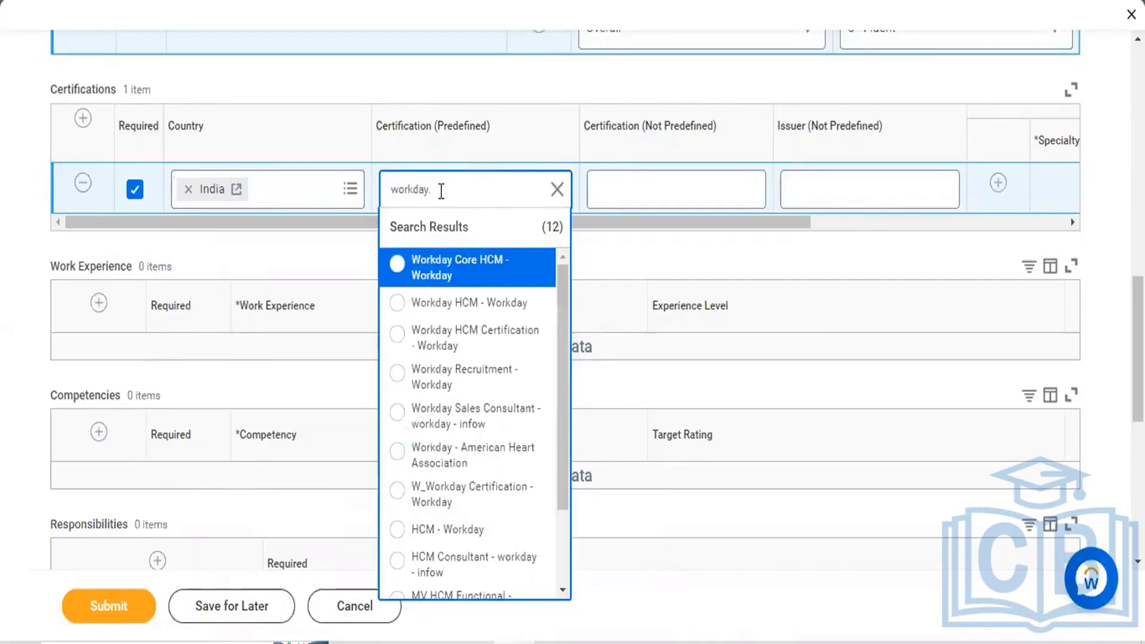
pyautogui.click(393, 265)
pyautogui.click(396, 190)
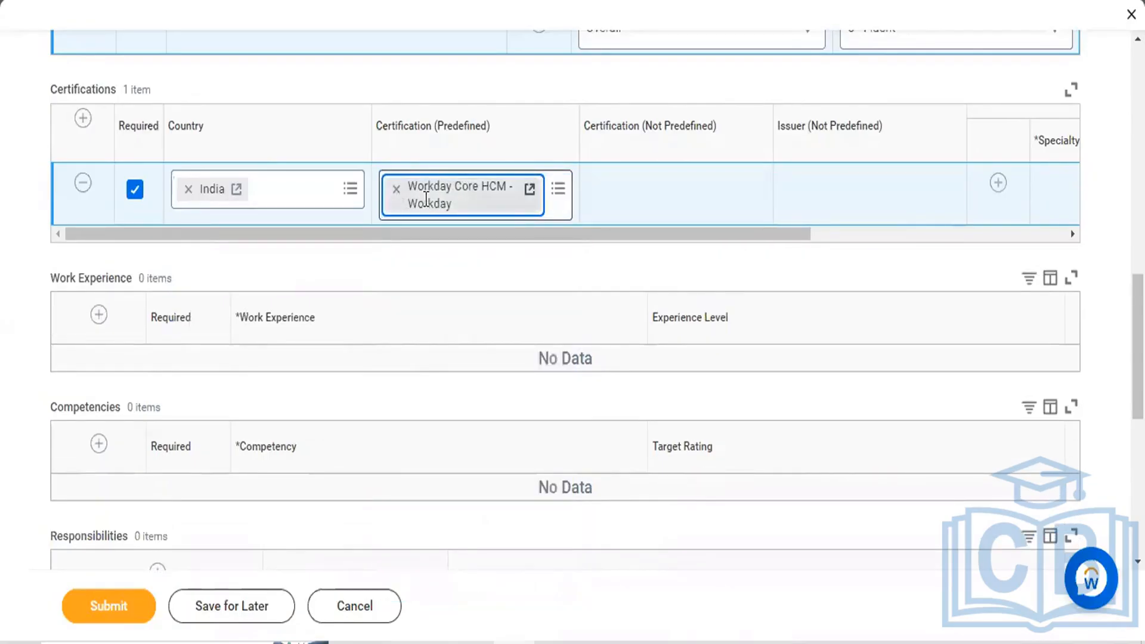
# - Set the certification row's predefined certification to Workday HCM Certification - Workday
pyautogui.write('w')
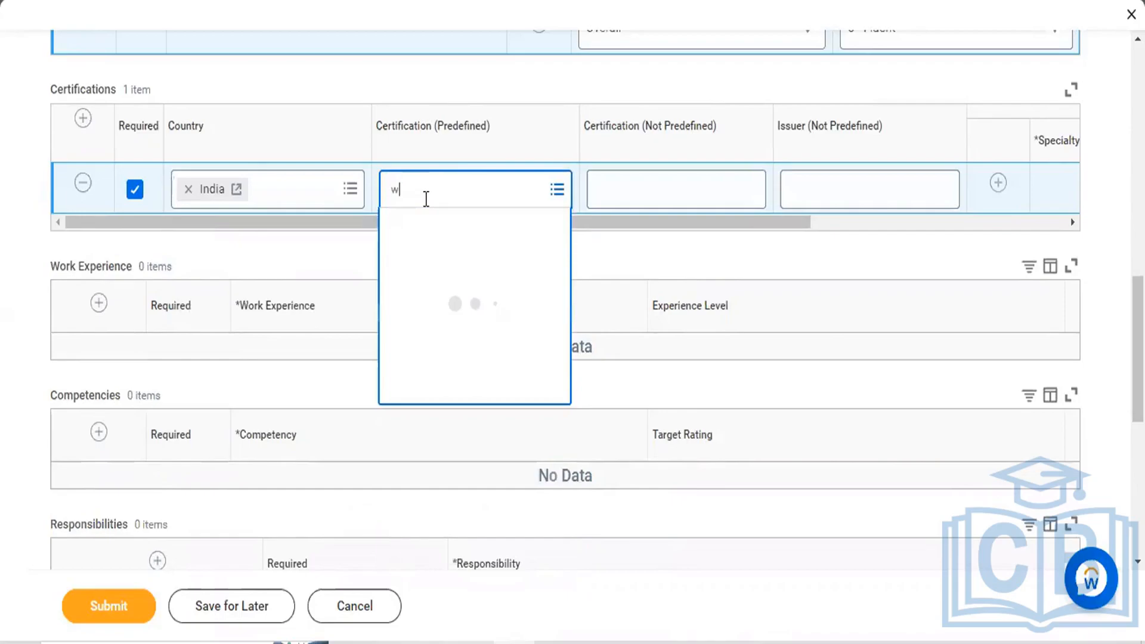
pyautogui.write('orkday')
pyautogui.press('Return')
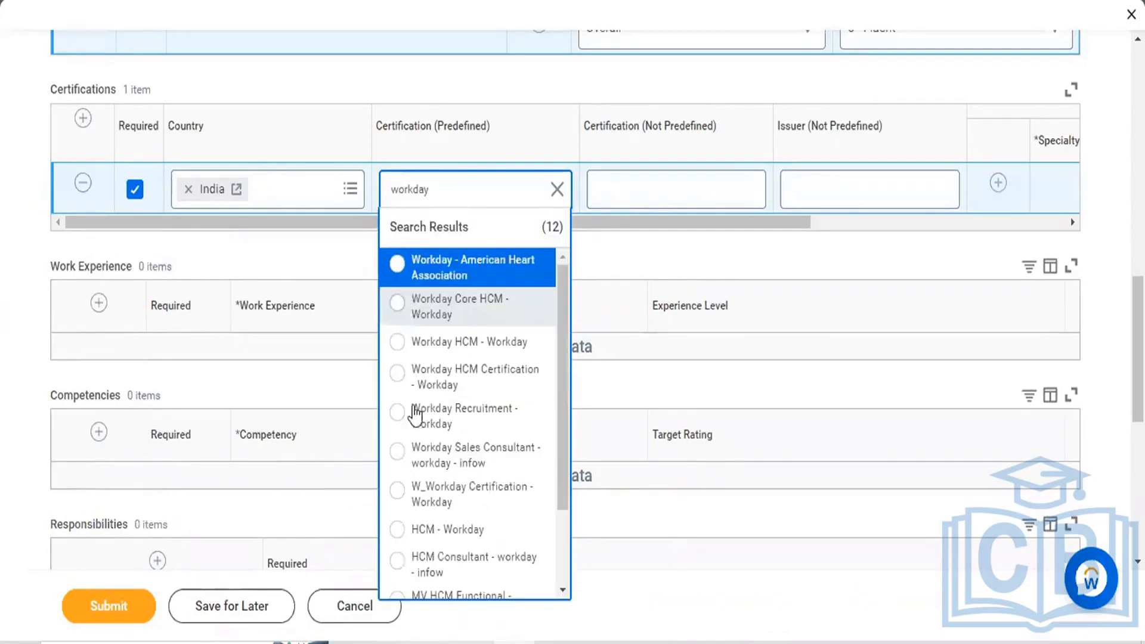
pyautogui.click(398, 374)
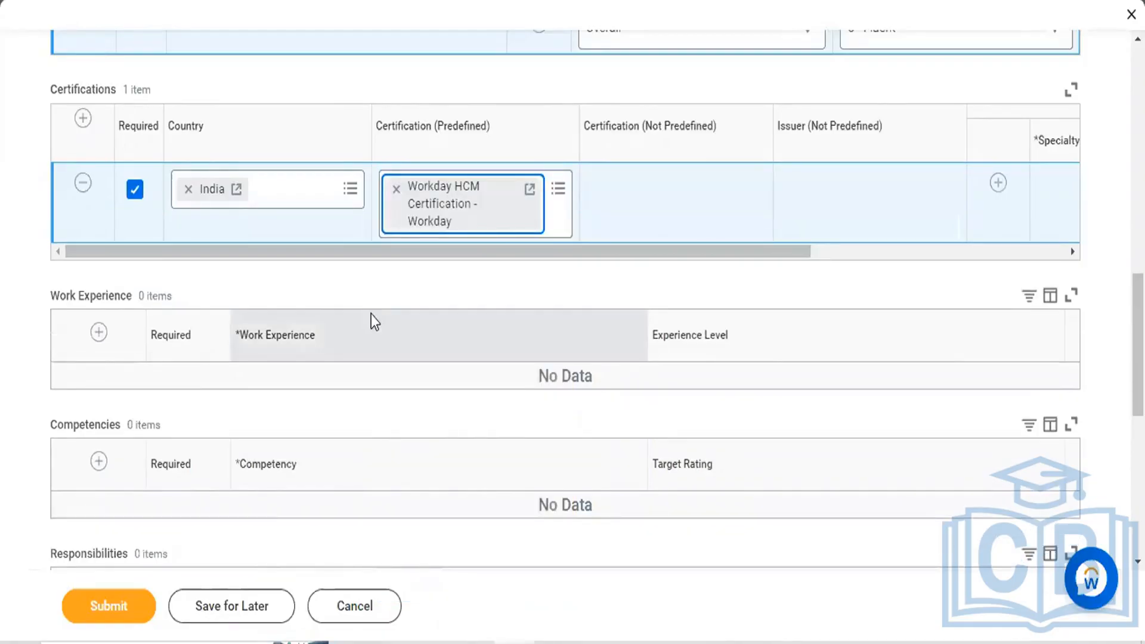
# - Add a required work experience row with 2 Years Work Exp and experience level Sr Level
pyautogui.scroll(-2, 367, 315)
pyautogui.scroll(-1, 96, 164)
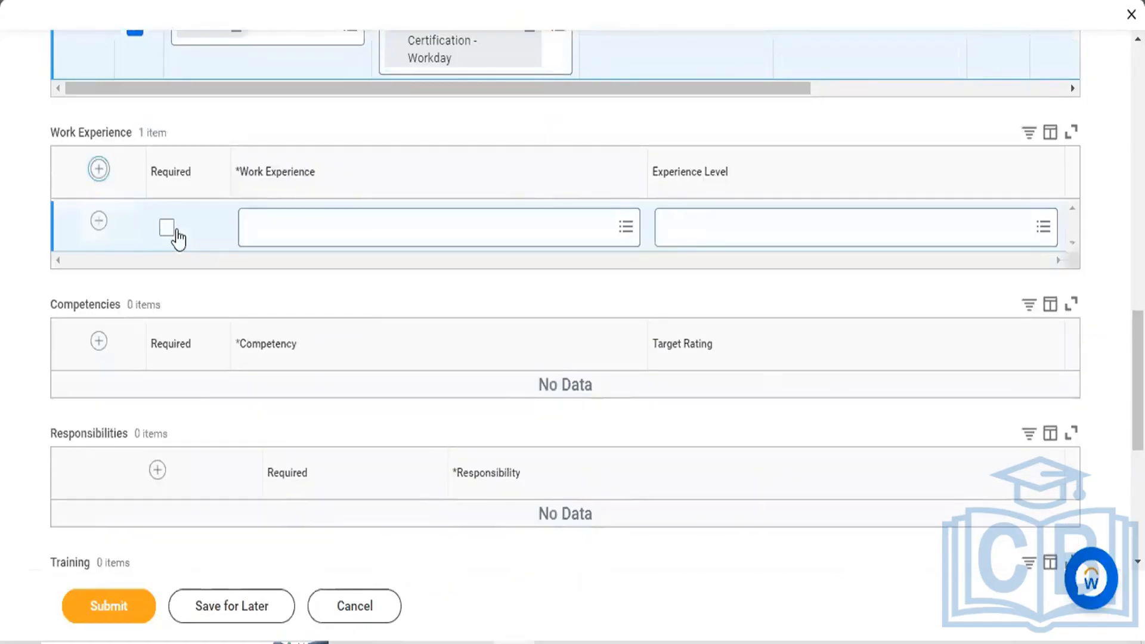
pyautogui.click(168, 229)
pyautogui.click(384, 226)
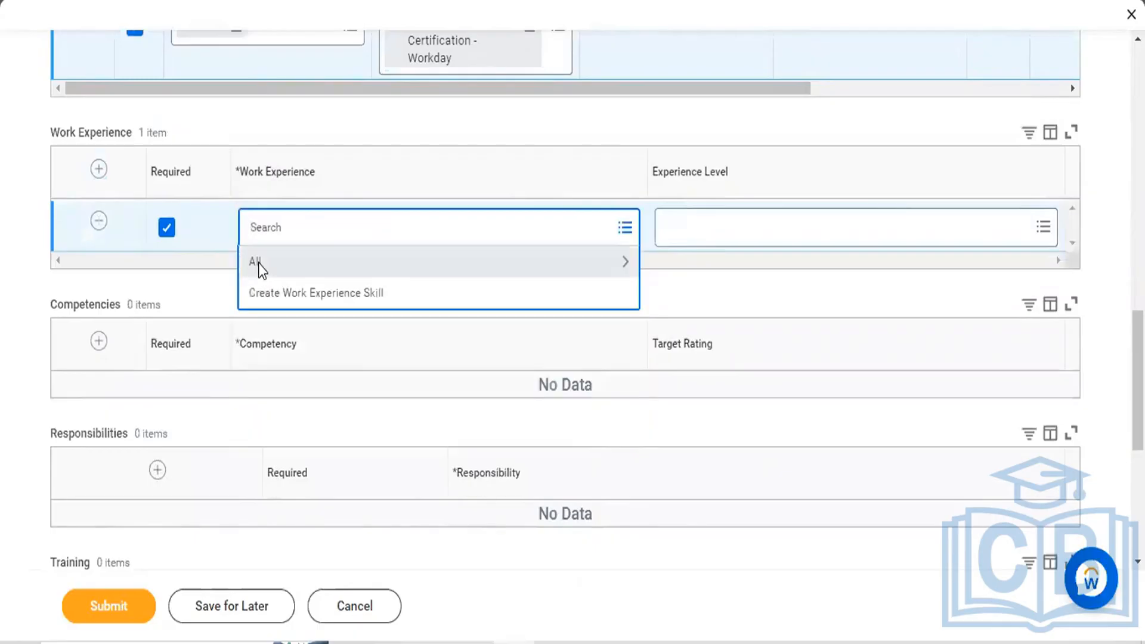
pyautogui.click(254, 266)
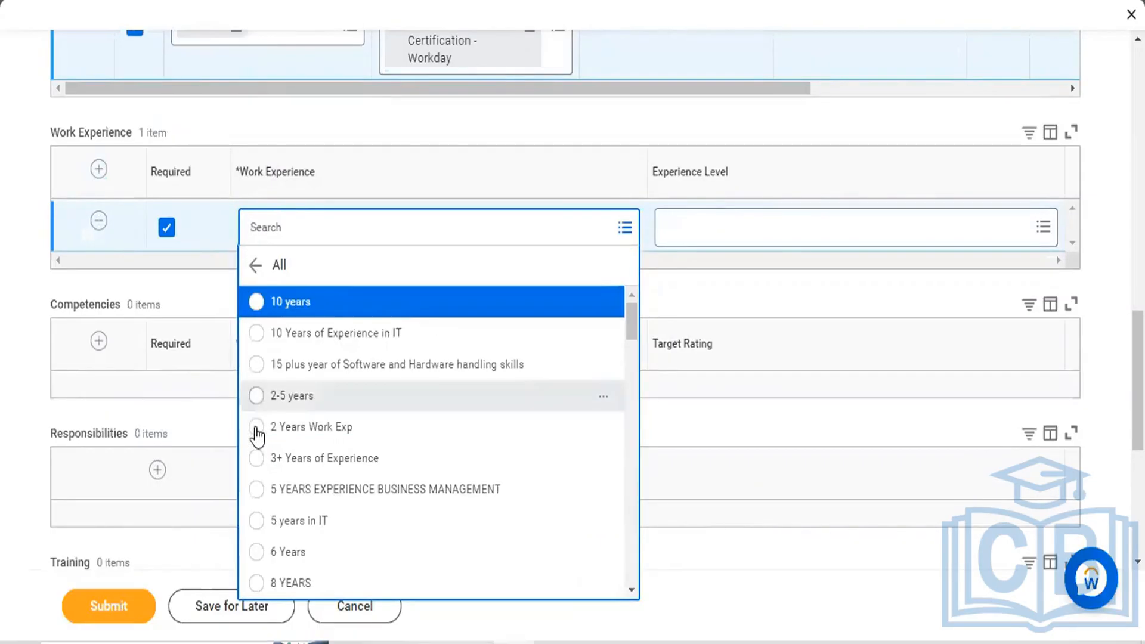
pyautogui.click(257, 427)
pyautogui.click(698, 239)
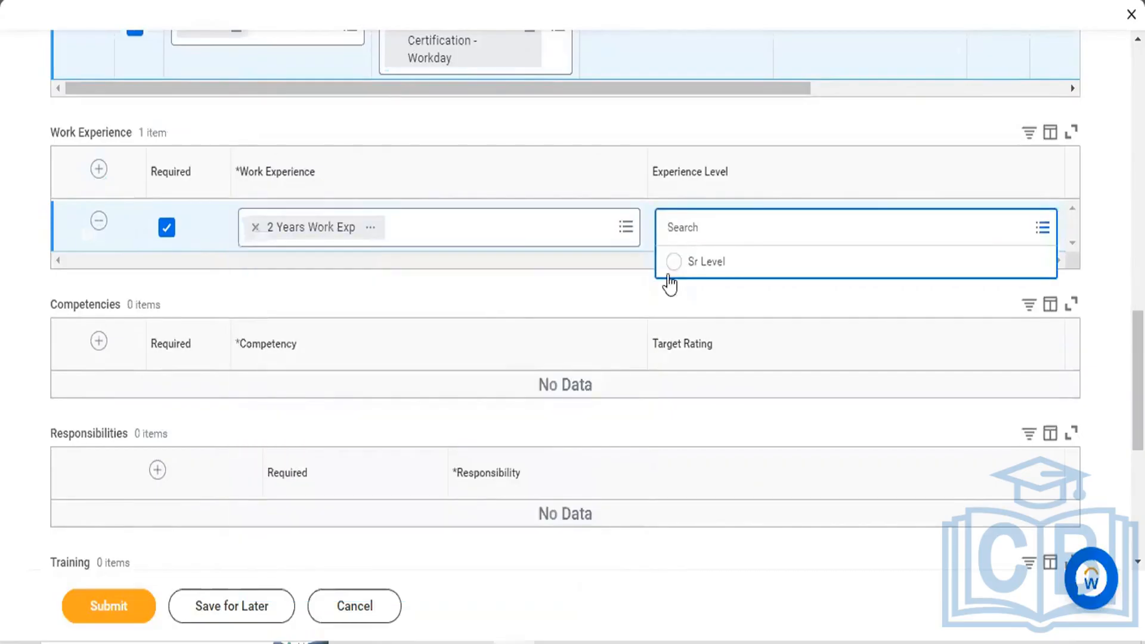
pyautogui.click(669, 268)
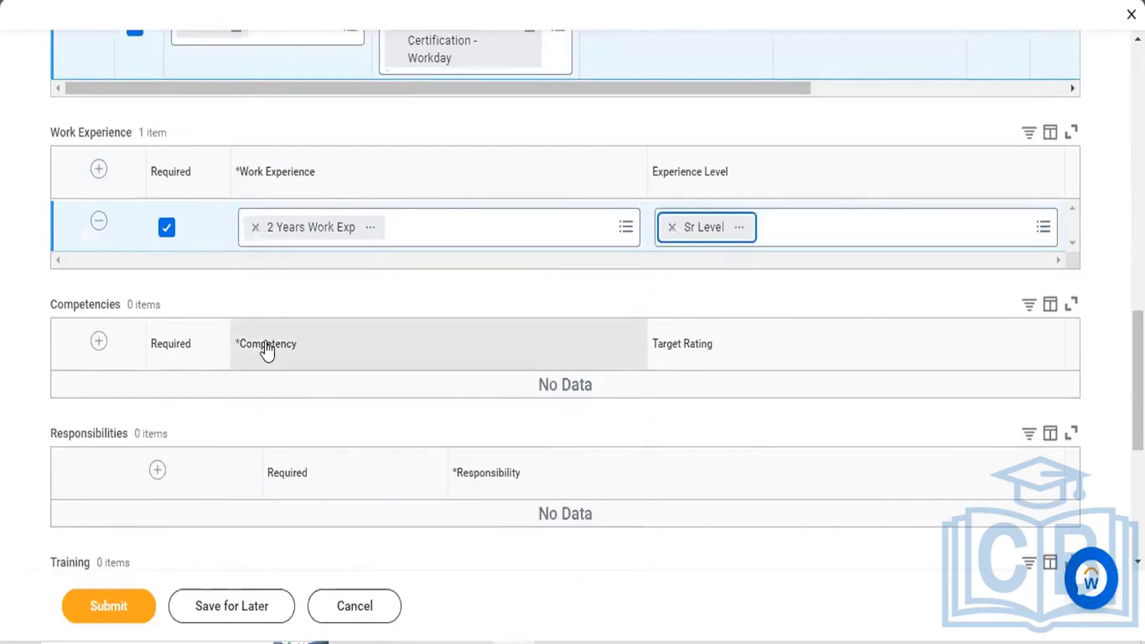
# - Add a competency row to the position's qualifications and mark it as required
pyautogui.scroll(-3, 267, 348)
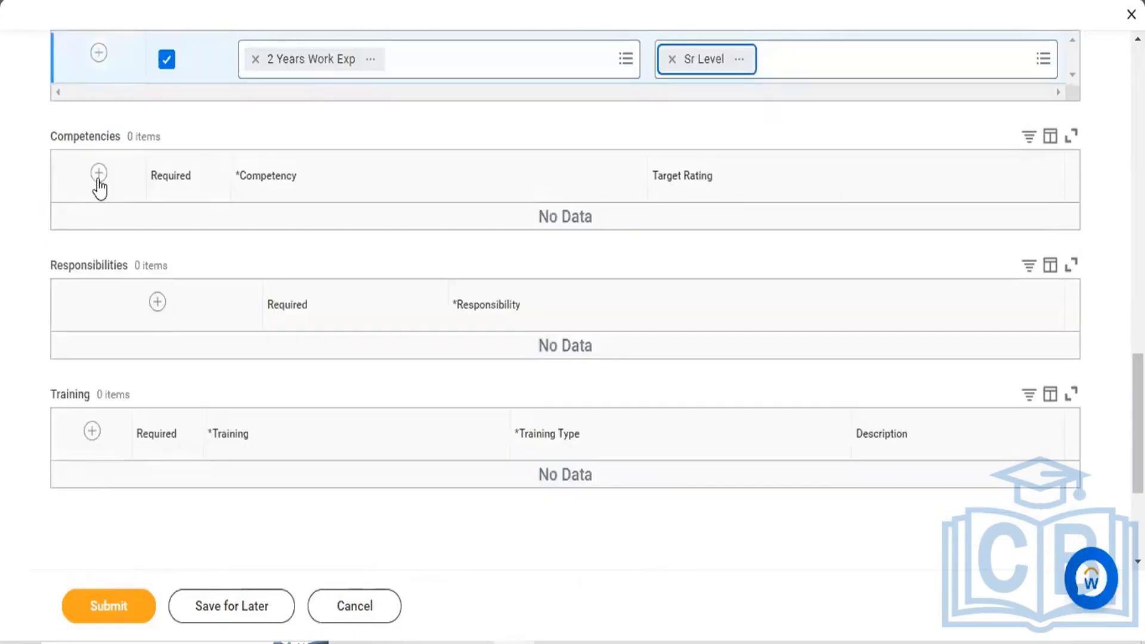
pyautogui.click(99, 179)
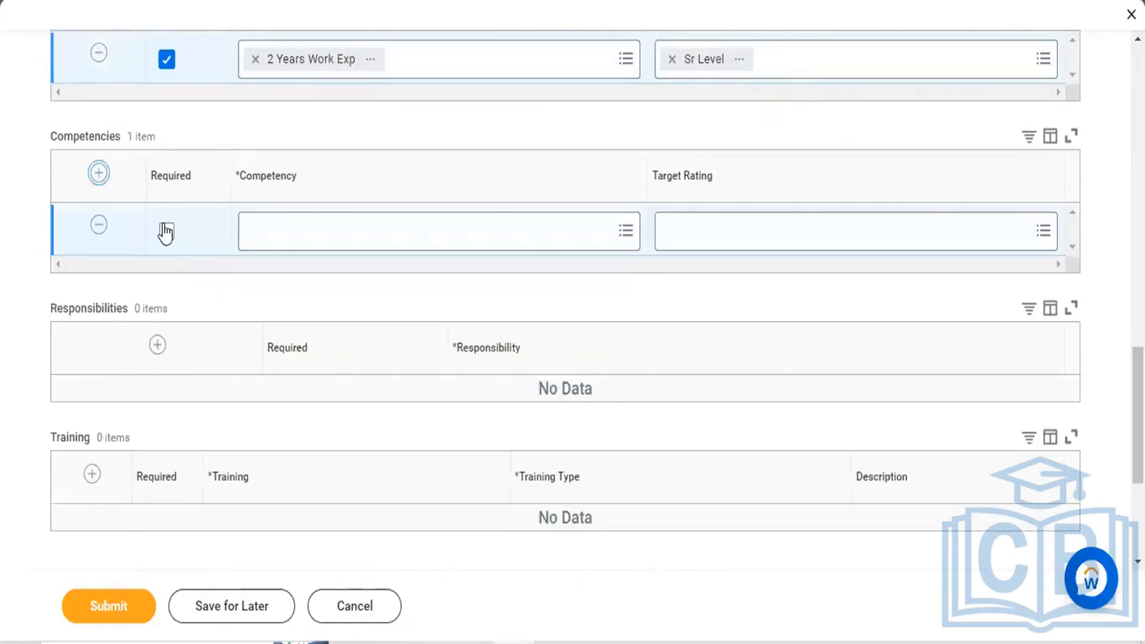
pyautogui.click(166, 231)
# - Create a new competency named Workday HCM for the competency row, keeping the default effective date
pyautogui.click(606, 240)
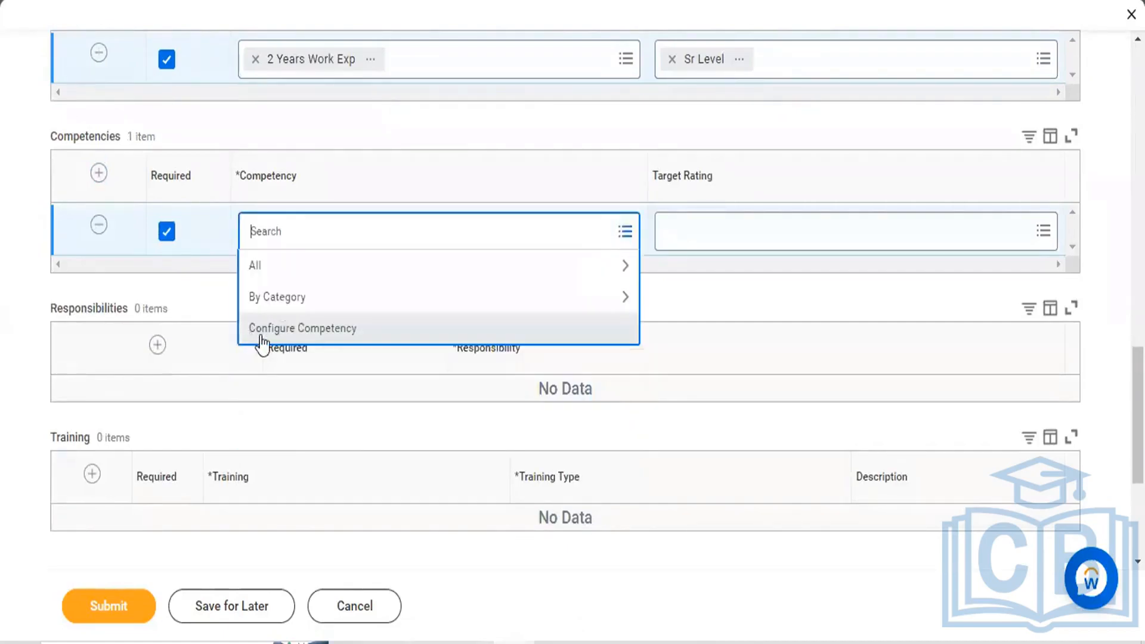
pyautogui.click(280, 329)
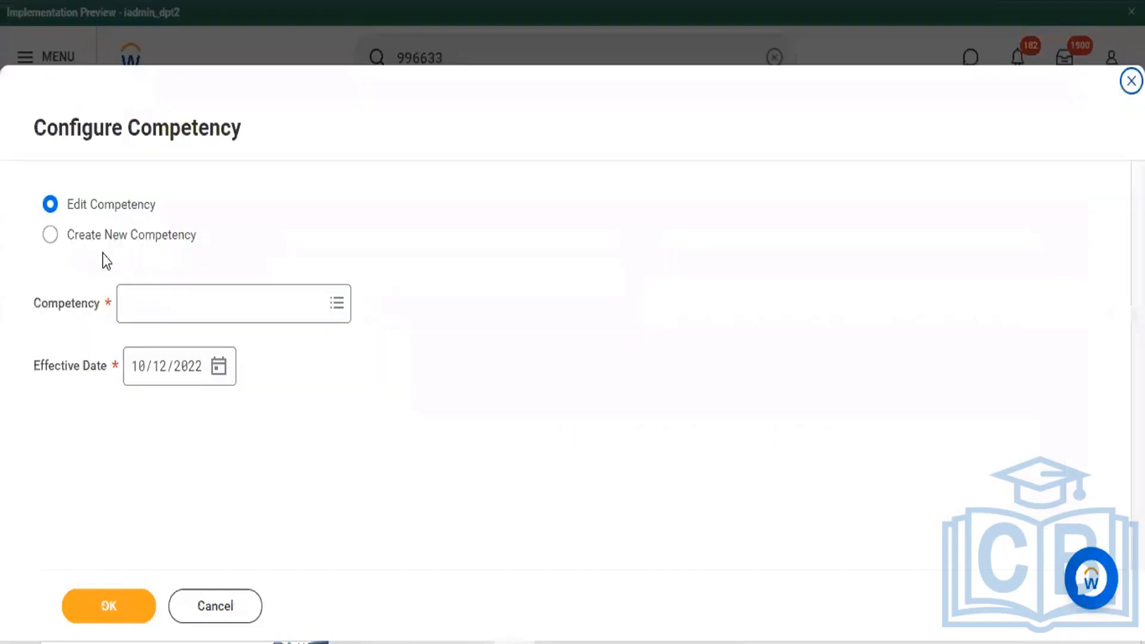
pyautogui.click(49, 237)
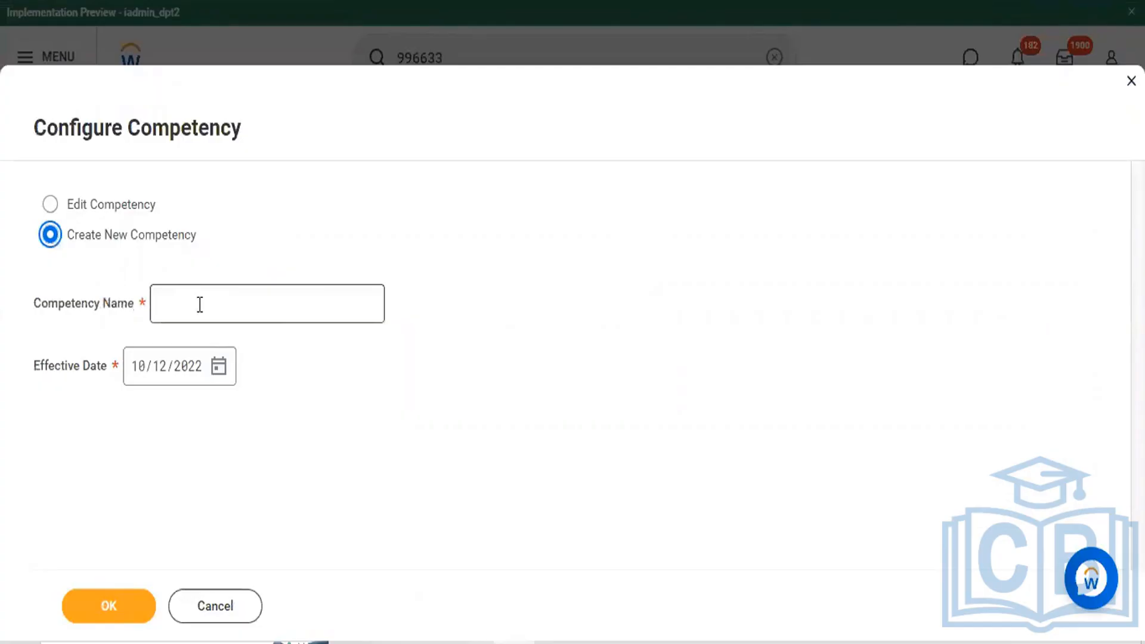
pyautogui.click(336, 295)
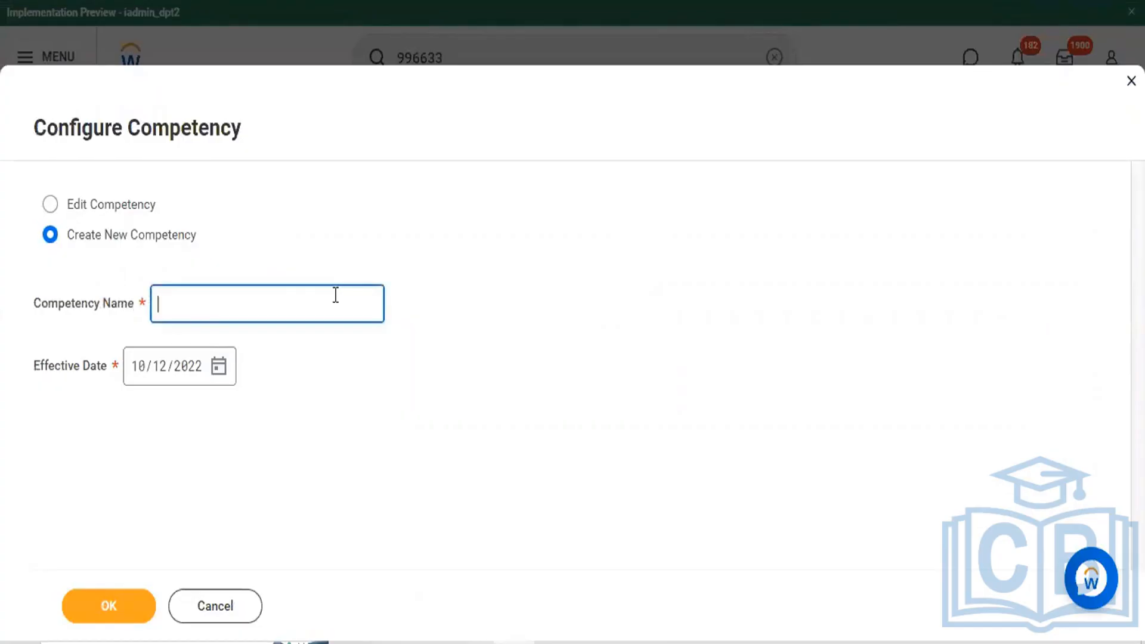
pyautogui.write('W')
pyautogui.write('orj')
pyautogui.press('BackSpace')
pyautogui.press('BackSpace')
pyautogui.press('BackSpace')
pyautogui.press('BackSpace')
pyautogui.write('Workday HCM')
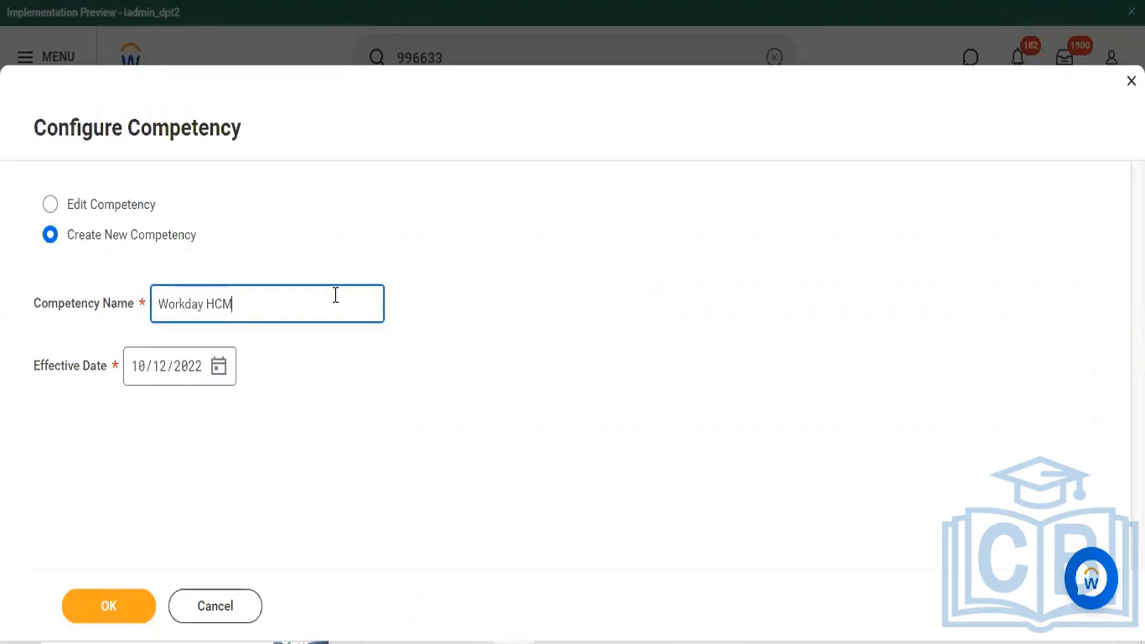
pyautogui.click(142, 377)
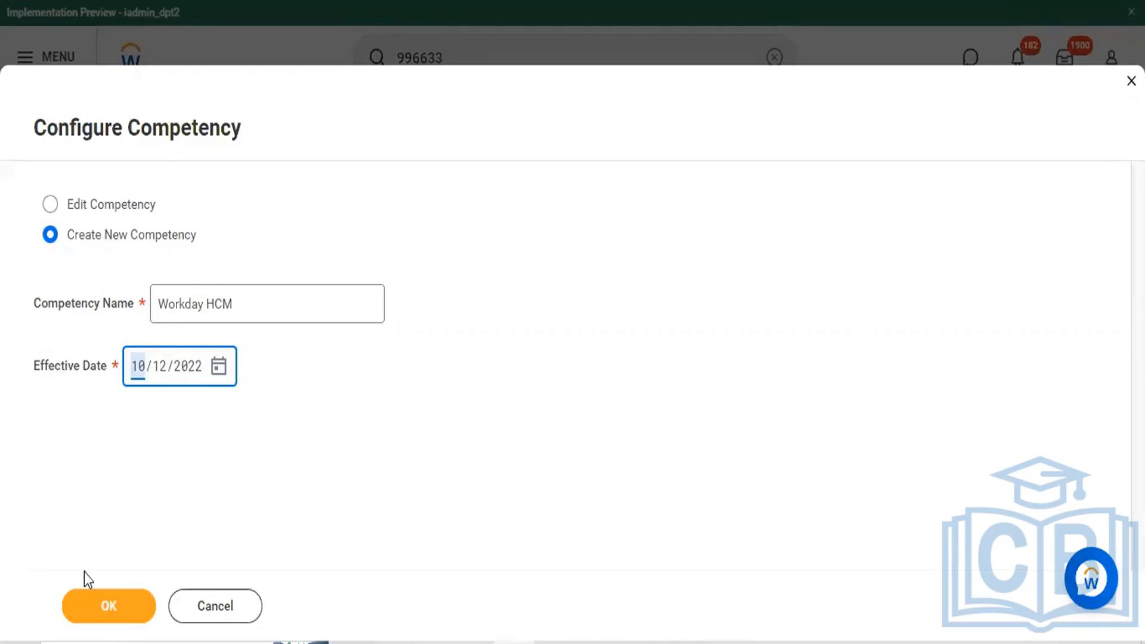
pyautogui.click(98, 606)
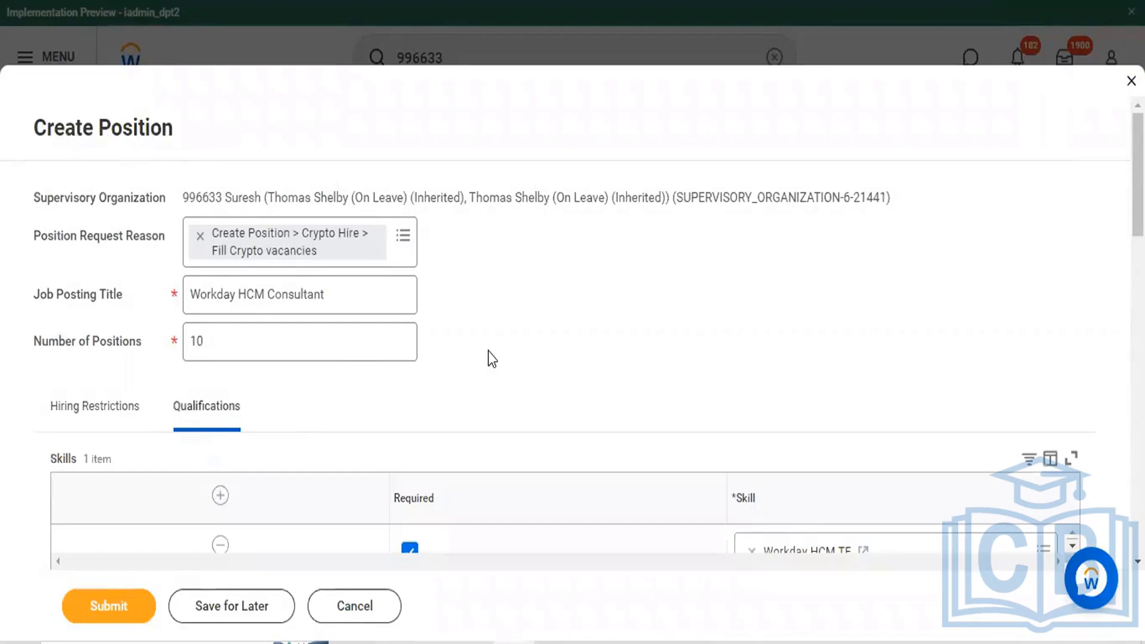
# - Review the remaining qualification sections, the position request details and the hiring restrictions
pyautogui.scroll(-20, 490, 358)
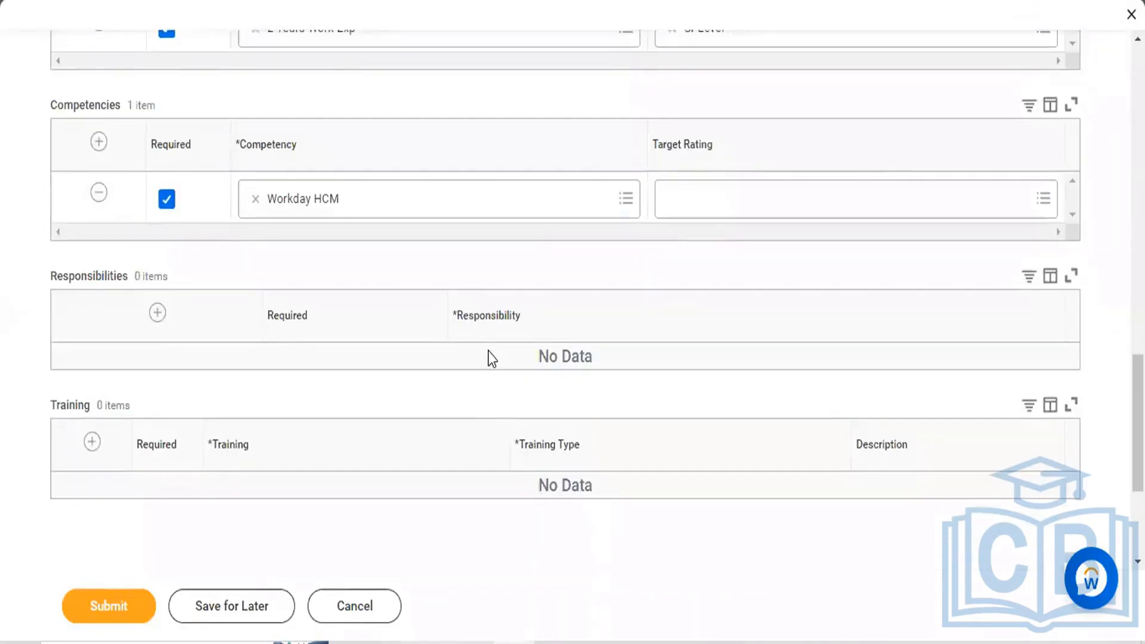
pyautogui.scroll(-4, 490, 358)
pyautogui.scroll(4, 489, 355)
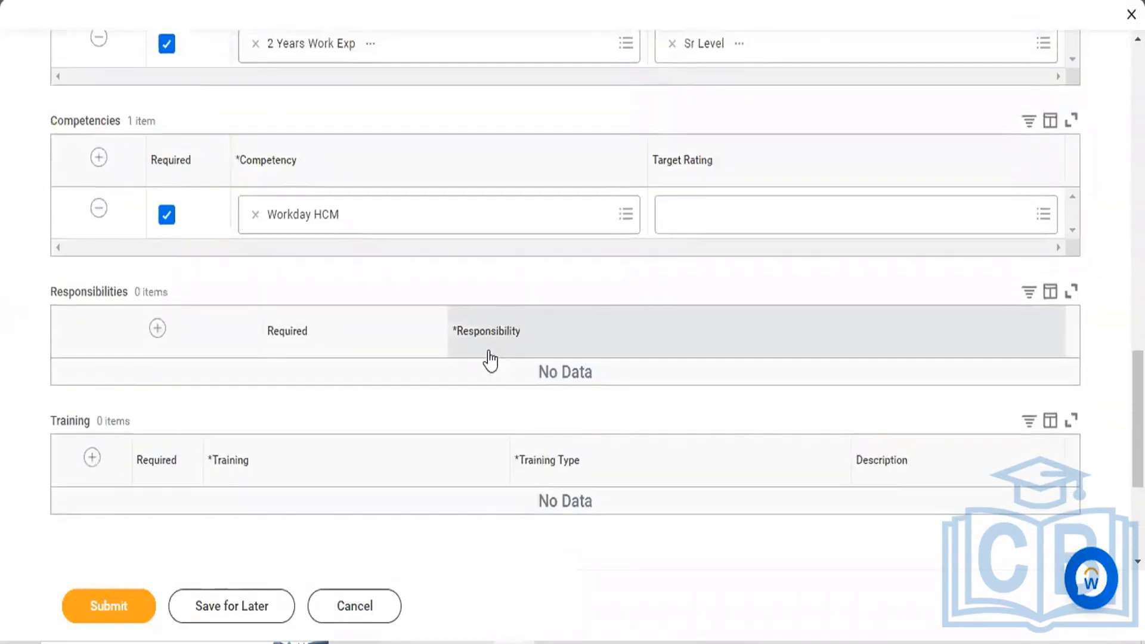
pyautogui.scroll(-3, 489, 358)
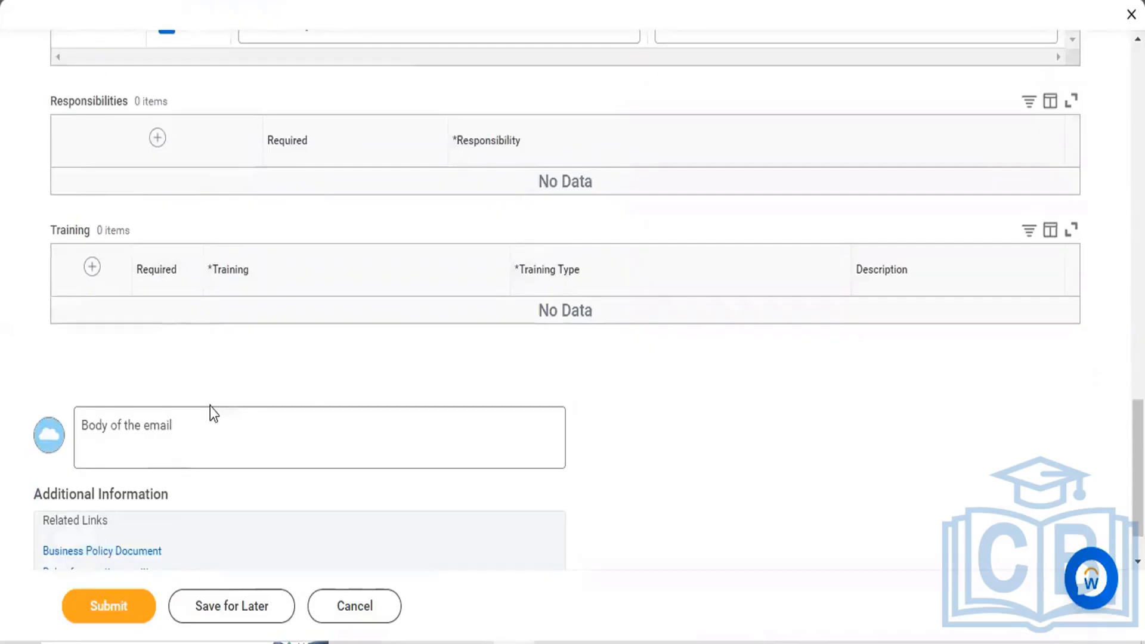
pyautogui.scroll(15, 210, 406)
pyautogui.click(65, 335)
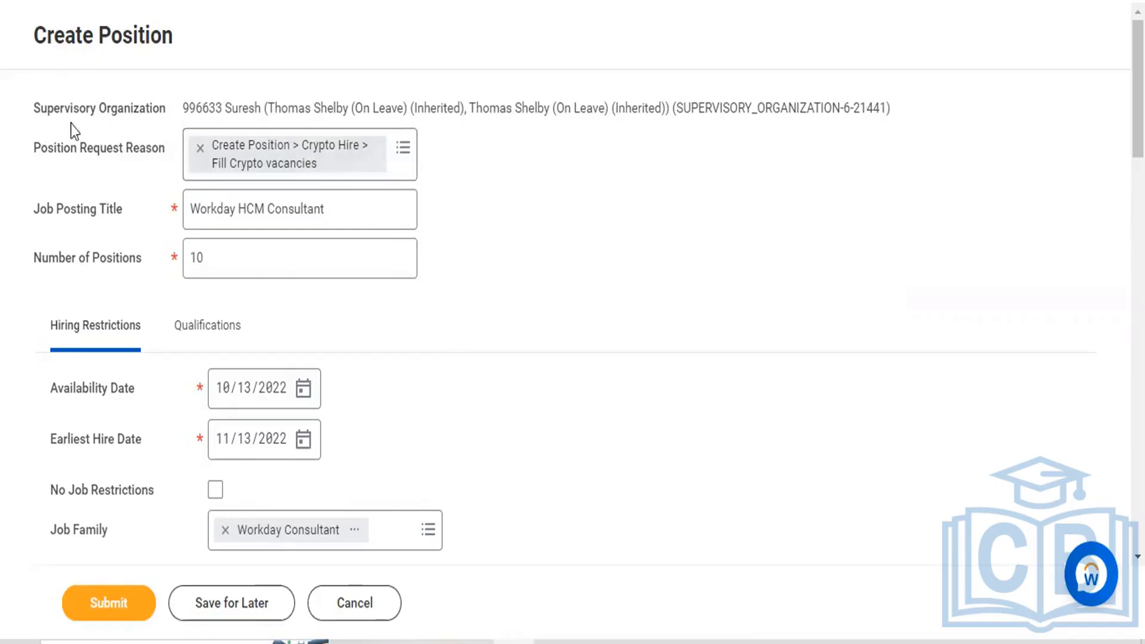
pyautogui.moveTo(36, 149); pyautogui.dragTo(193, 276)
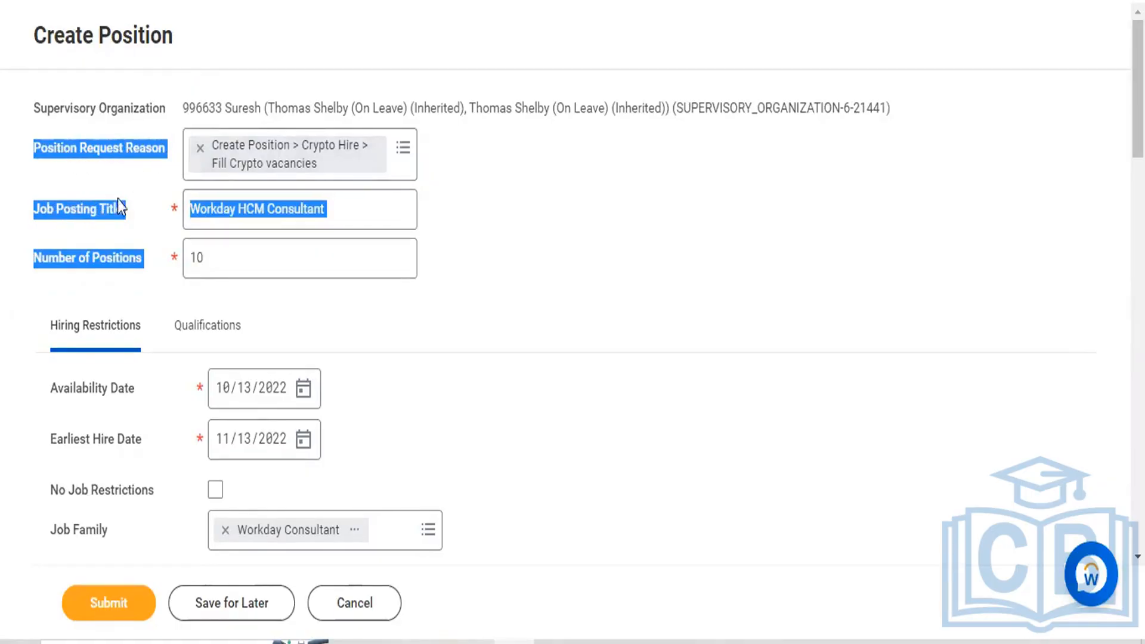
pyautogui.scroll(-5, 102, 283)
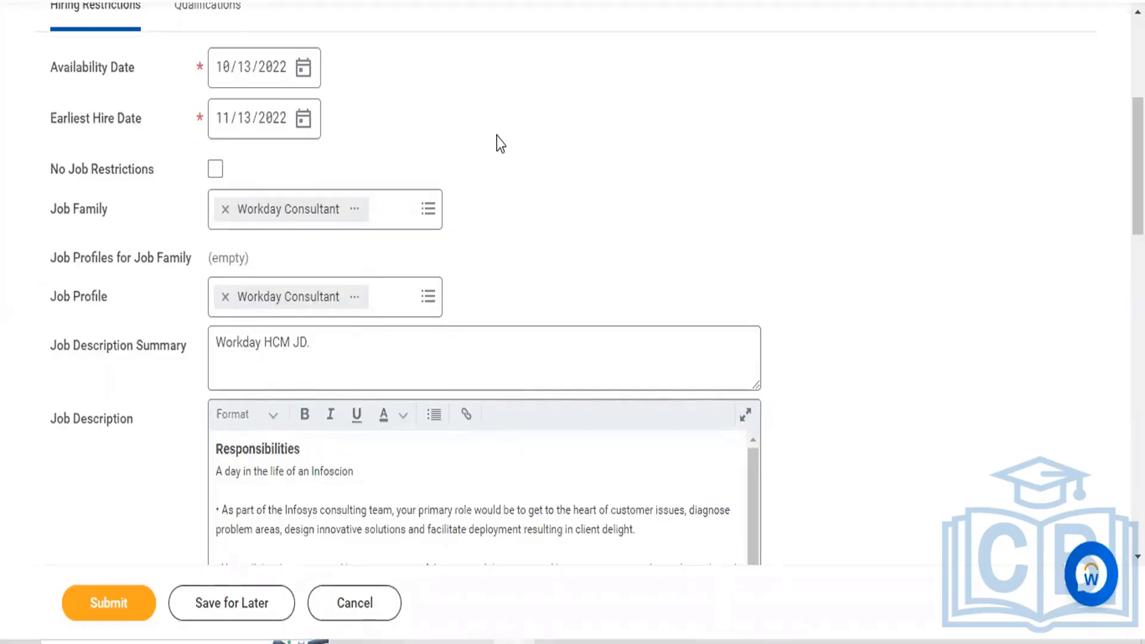
pyautogui.scroll(1, 500, 144)
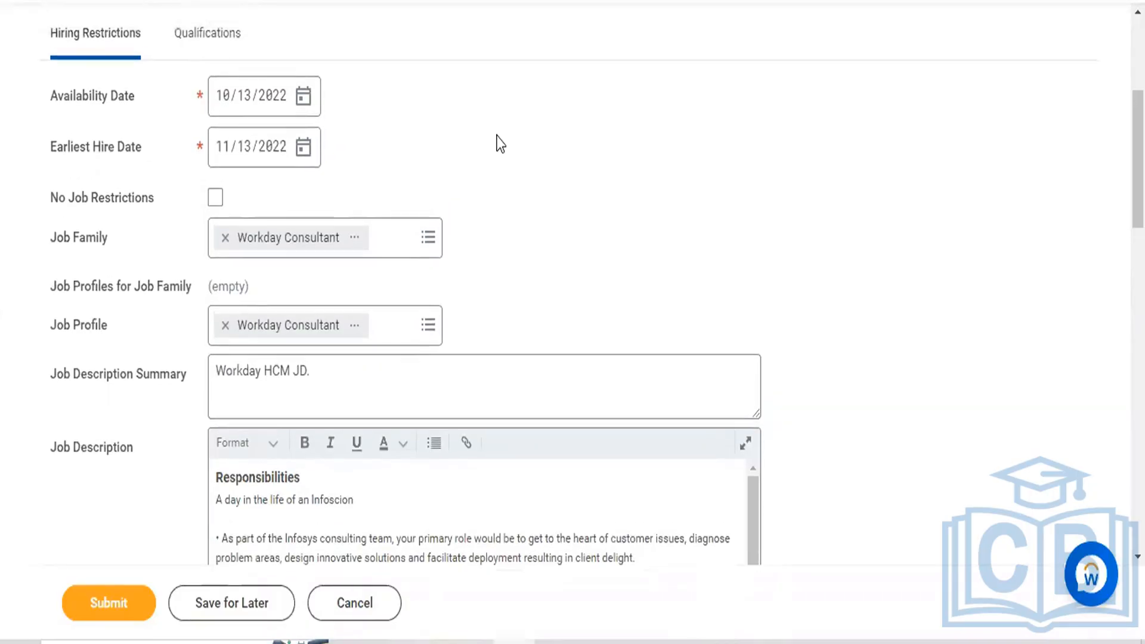
pyautogui.scroll(1, 500, 143)
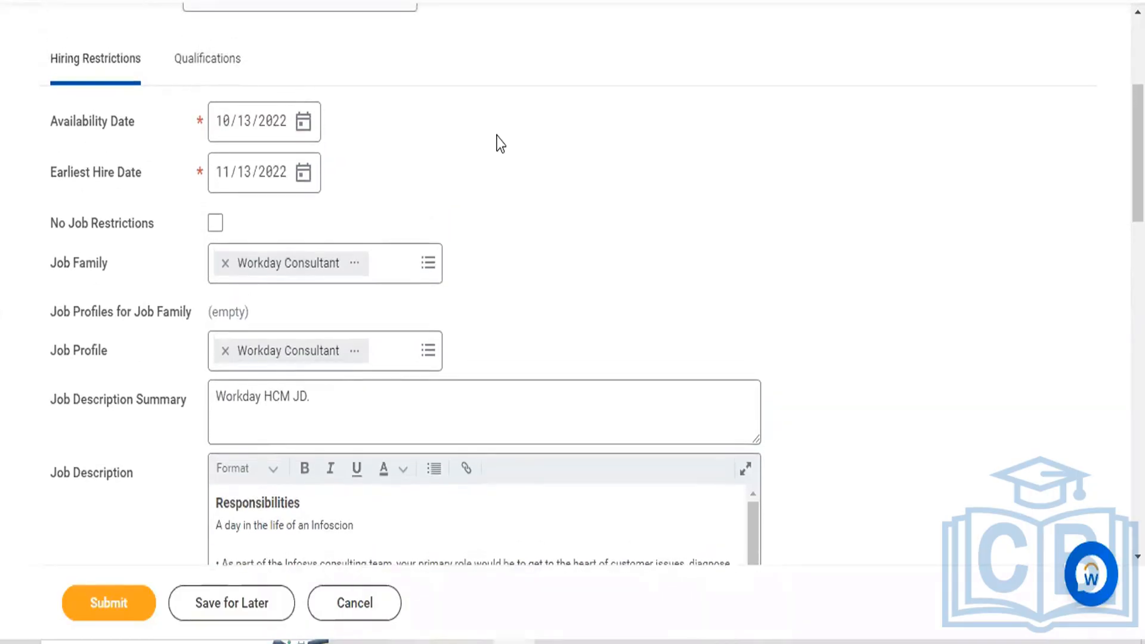
pyautogui.scroll(5, 500, 144)
pyautogui.scroll(2, 500, 144)
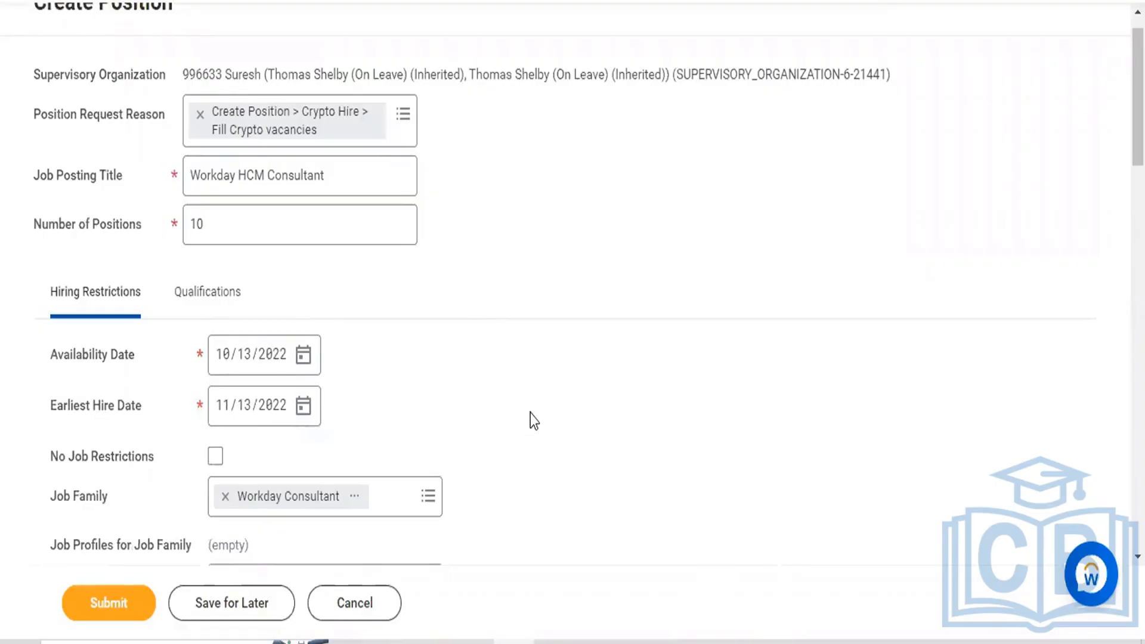
pyautogui.press('super+r')
pyautogui.press('Escape')
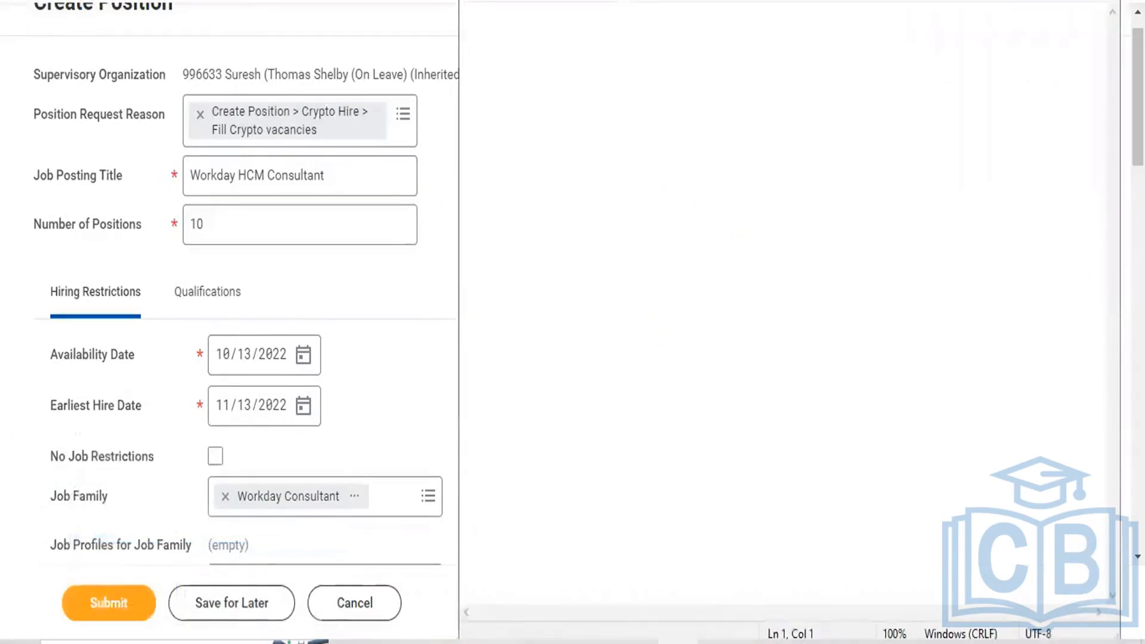
pyautogui.click(339, 25)
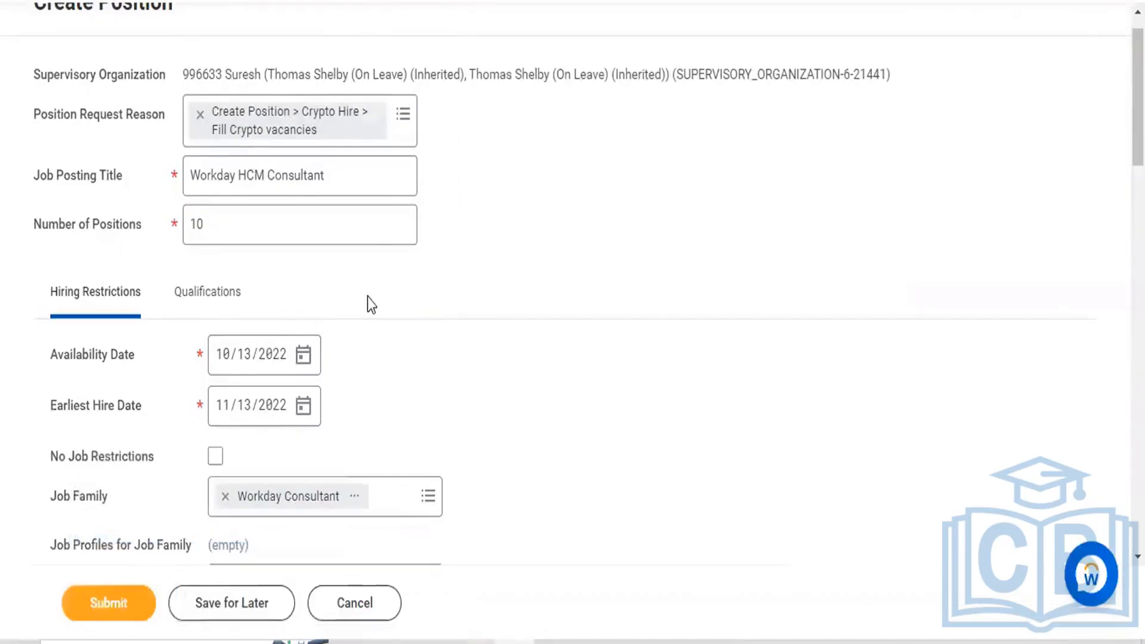
pyautogui.scroll(-15, 367, 296)
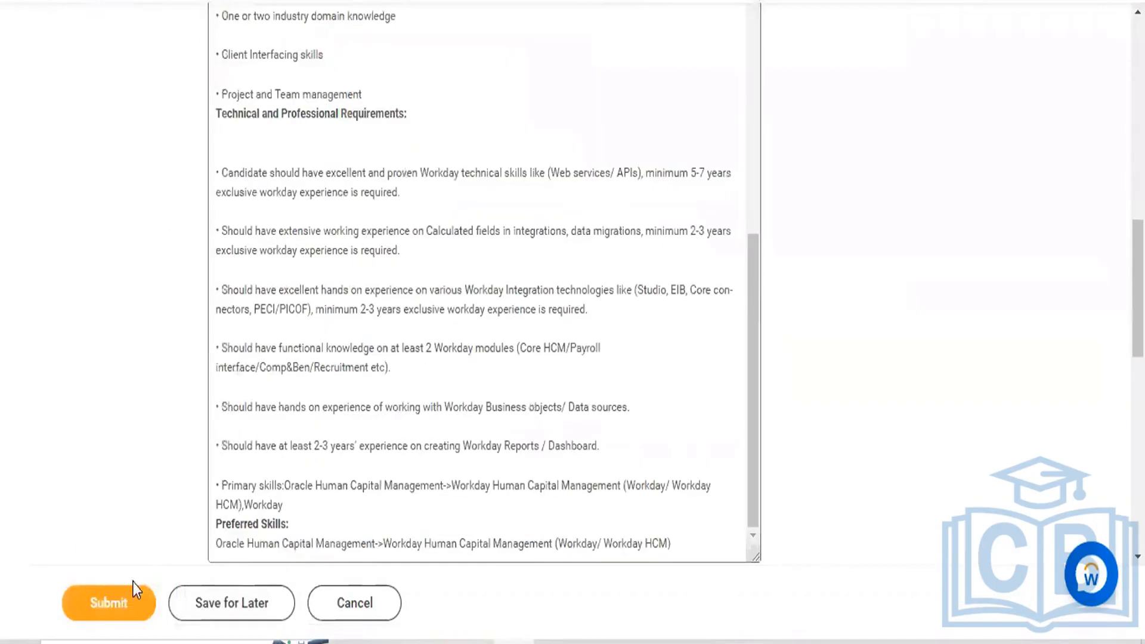
# - Submit the Create Position request for the Workday HCM Consultant positions
pyautogui.click(119, 605)
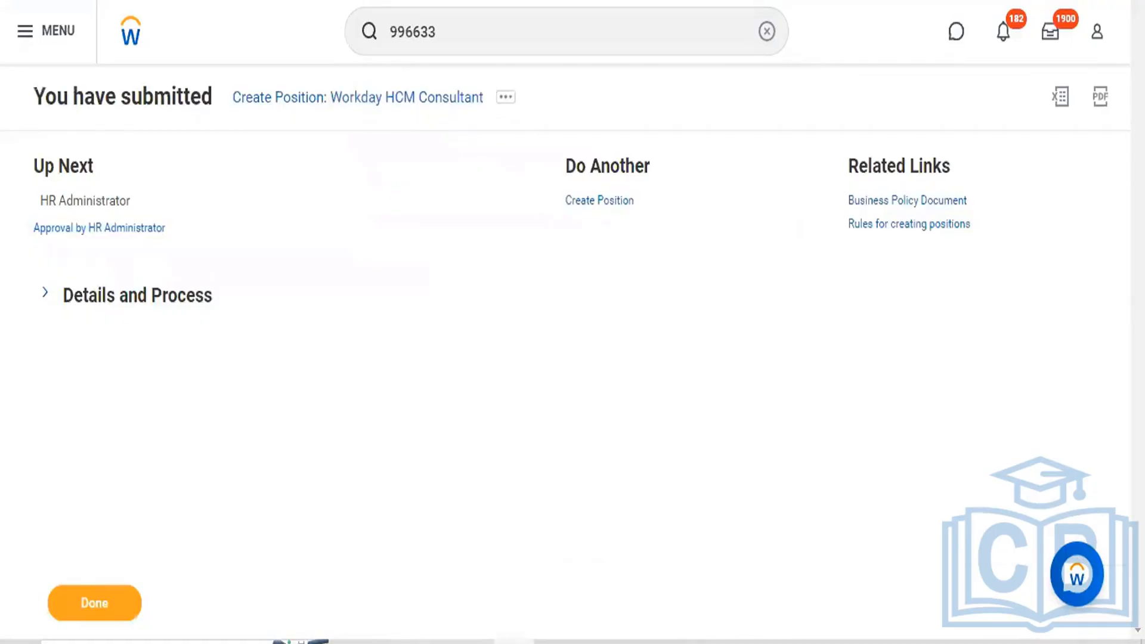
# - Switch to Notepad and enter the heading Aravind Pvt Ltd on an indented line below a few blank lines
pyautogui.click(677, 642)
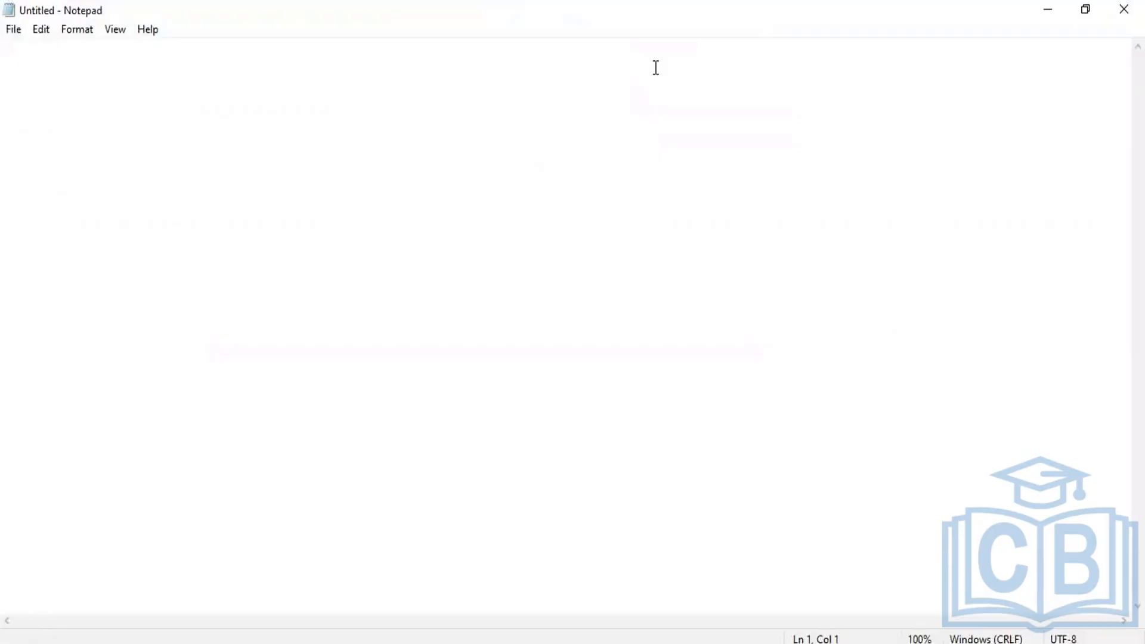
pyautogui.press('Return')
pyautogui.press('Return')
pyautogui.press('Return')
pyautogui.press('Return')
pyautogui.press('Return')
pyautogui.press('Tab')
pyautogui.write('Arav')
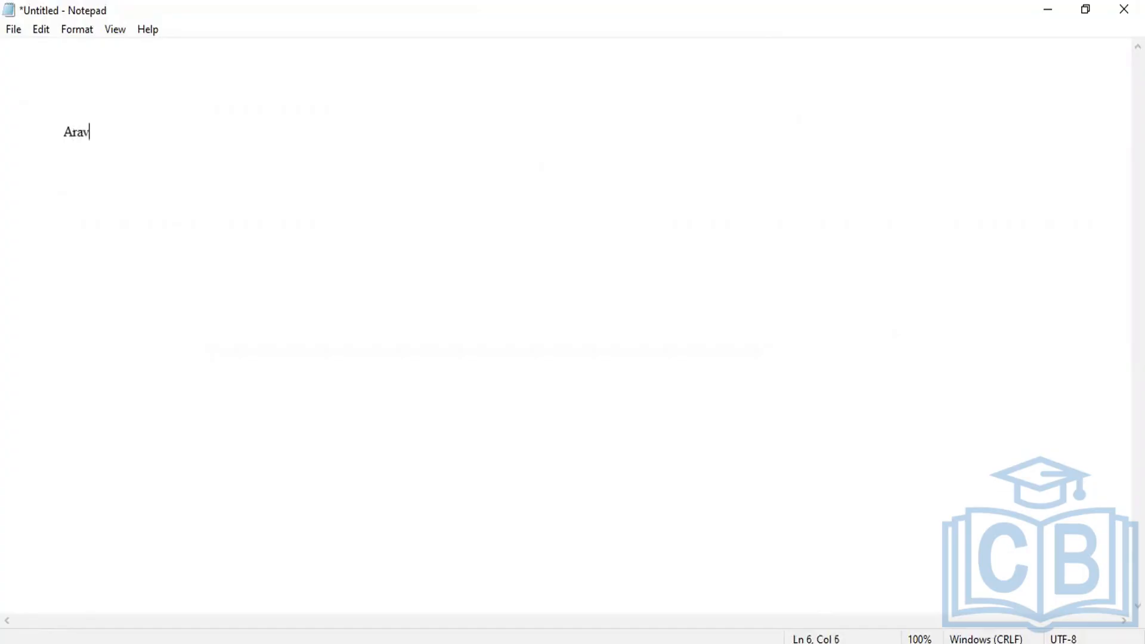
pyautogui.write('ind P')
pyautogui.press('BackSpace')
pyautogui.write('Pc')
pyautogui.write('t')
pyautogui.press('BackSpace')
pyautogui.press('BackSpace')
pyautogui.press('BackSpace')
pyautogui.write('vt Ltd')
pyautogui.press('Return')
pyautogui.press('Return')
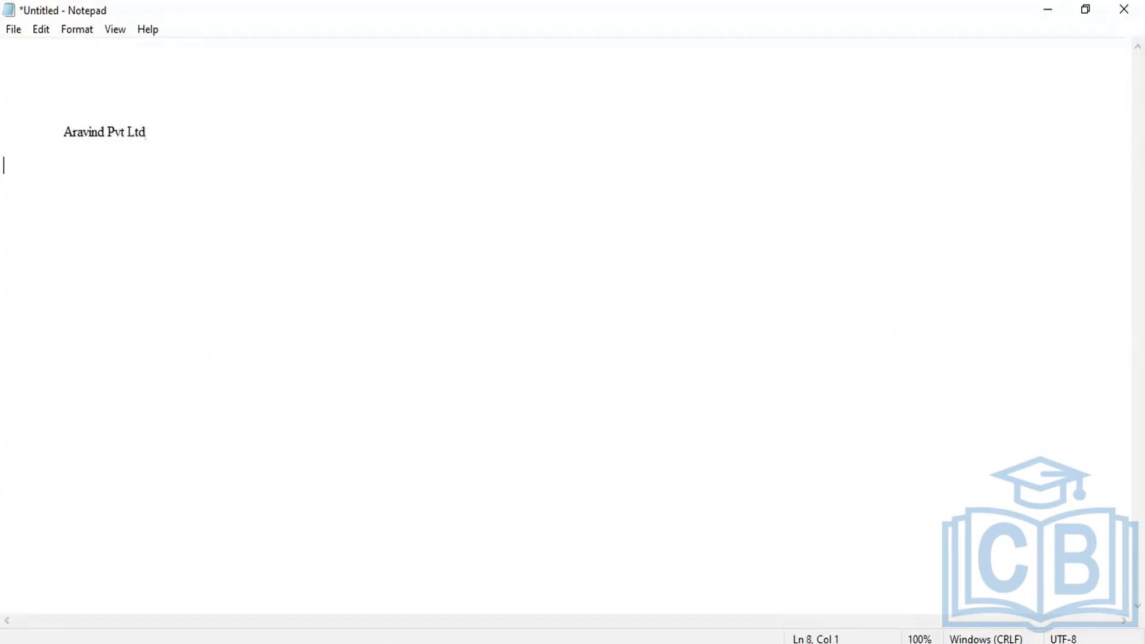
# - Add indented entries CEO and VP on separate lines below the company heading
pyautogui.press('Return')
pyautogui.press('Tab')
pyautogui.write('CEO')
pyautogui.press('Return')
pyautogui.press('Return')
pyautogui.press('Tab')
pyautogui.write('VP')
pyautogui.press('Return')
pyautogui.press('Return')
pyautogui.press('Tab')
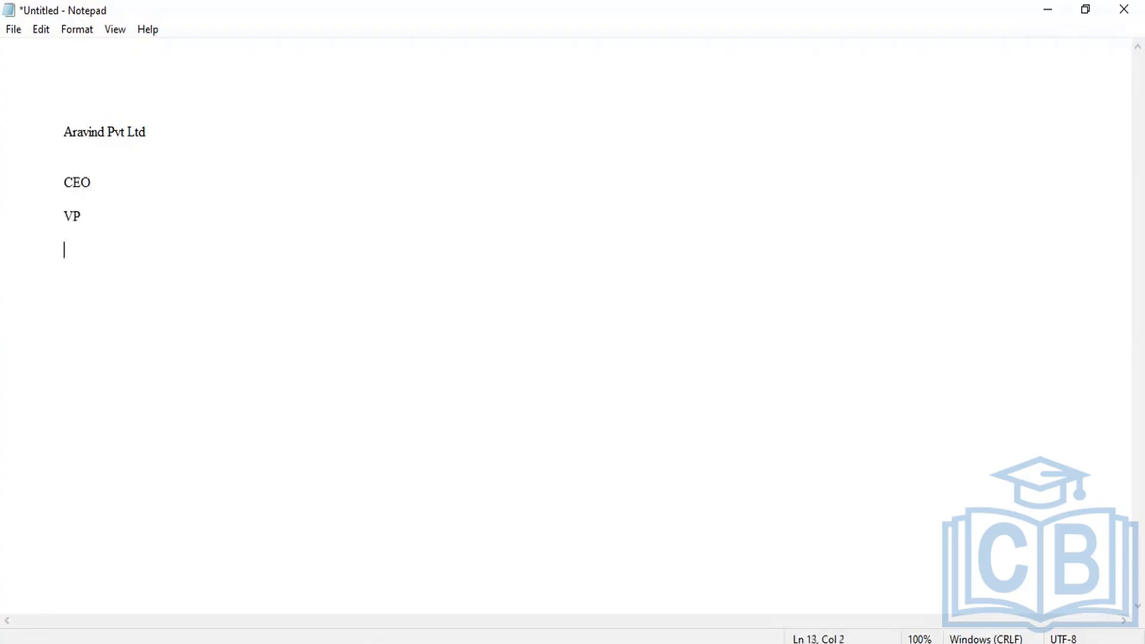
# - Add indented entries GM, SUp and Sub below VP, with a blank line between them
pyautogui.write('GM')
pyautogui.press('Return')
pyautogui.press('Return')
pyautogui.press('Tab')
pyautogui.write('SUp')
pyautogui.press('Return')
pyautogui.press('Return')
pyautogui.press('Tab')
pyautogui.write('Sub')
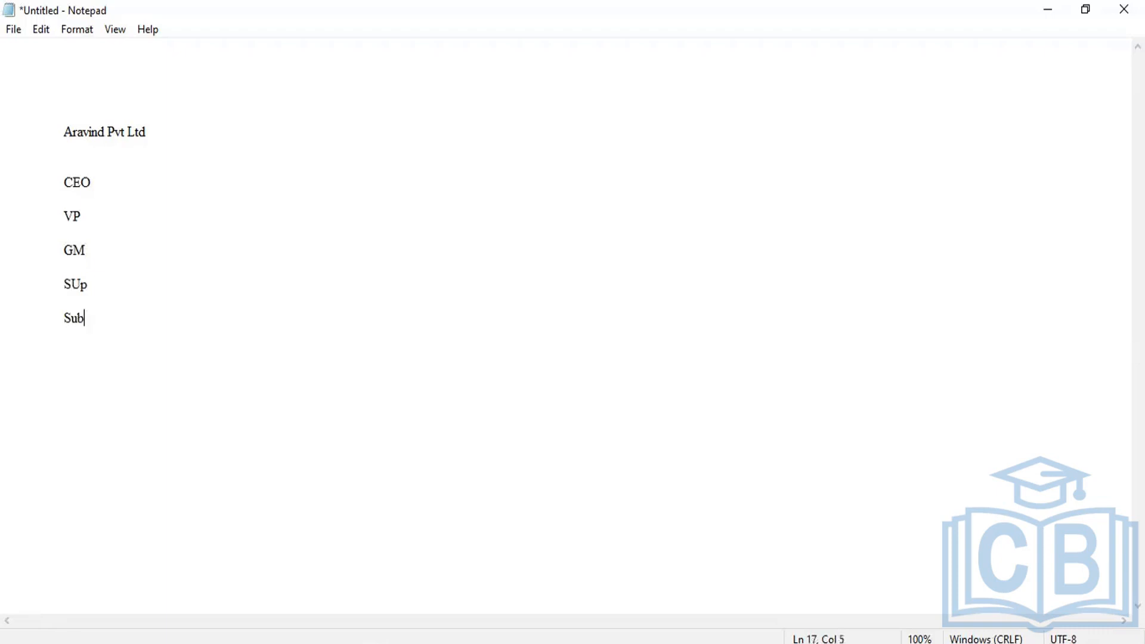
# - Add an indented HR Team entry below Sub
pyautogui.press('Return')
pyautogui.press('Return')
pyautogui.press('Tab')
pyautogui.write('HR tE')
pyautogui.press('BackSpace')
pyautogui.press('BackSpace')
pyautogui.write('Tra')
pyautogui.press('BackSpace')
pyautogui.press('BackSpace')
pyautogui.write('eam')
# - Add an indented Training Team entry below HR Team
pyautogui.press('Return')
pyautogui.press('Return')
pyautogui.press('Tab')
pyautogui.write('Training TEA')
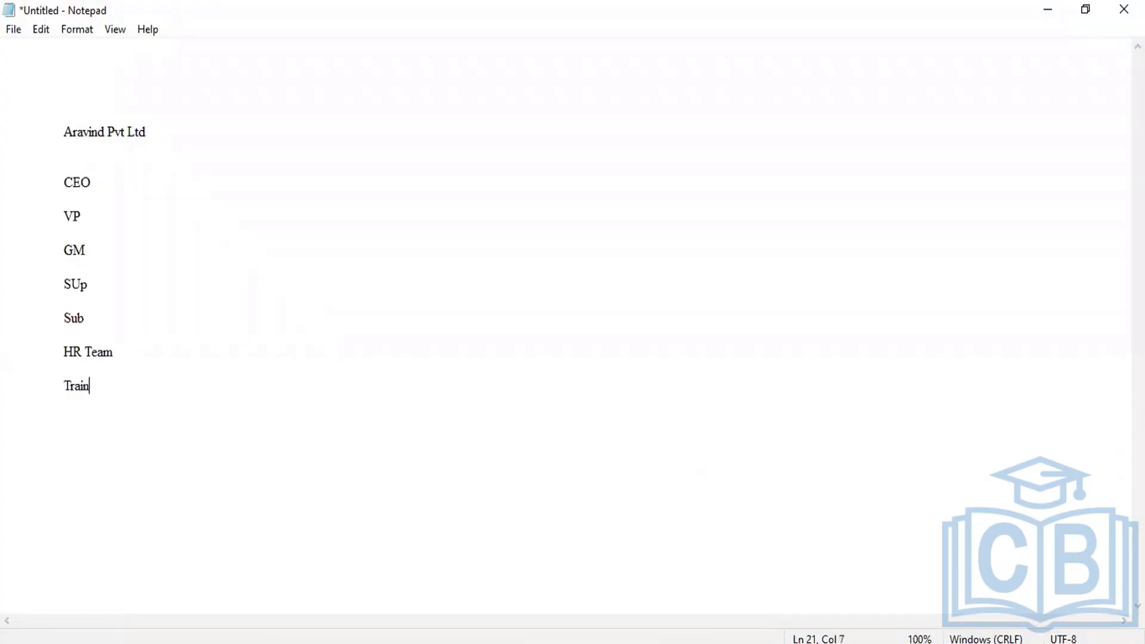
pyautogui.press('BackSpace')
pyautogui.press('BackSpace')
pyautogui.write('r')
pyautogui.press('BackSpace')
pyautogui.write('eam')
# - Add indented entries Ops Team' and Admin Team below Training Team
pyautogui.press('Return')
pyautogui.press('Return')
pyautogui.press('Tab')
pyautogui.write("Ops Team'")
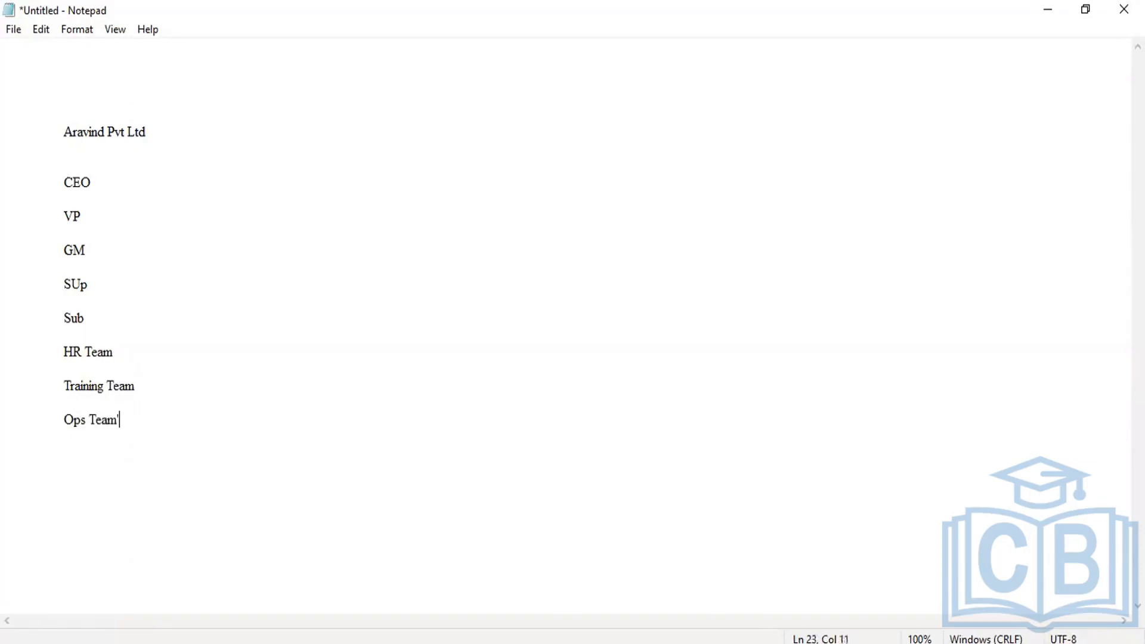
pyautogui.press('Return')
pyautogui.press('Return')
pyautogui.press('Tab')
pyautogui.write('Admin Team')
pyautogui.press('Return')
pyautogui.press('Return')
pyautogui.press('Tab')
pyautogui.write('Ops Tea=')
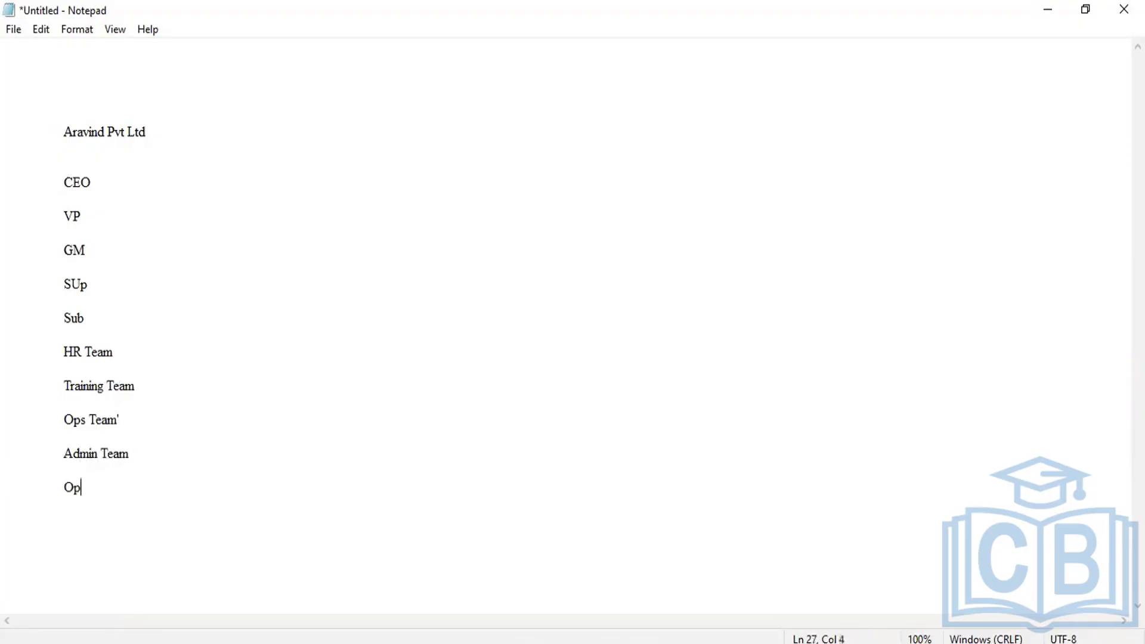
pyautogui.press('BackSpace')
pyautogui.press('BackSpace')
pyautogui.press('BackSpace')
pyautogui.press('BackSpace')
pyautogui.press('BackSpace')
pyautogui.press('BackSpace')
pyautogui.press('BackSpace')
pyautogui.press('BackSpace')
# - Add indented entries Payroll Team' and Marketing Team at the end of the list
pyautogui.write("Payroll Team'")
pyautogui.press('Return')
pyautogui.press('Return')
pyautogui.press('Tab')
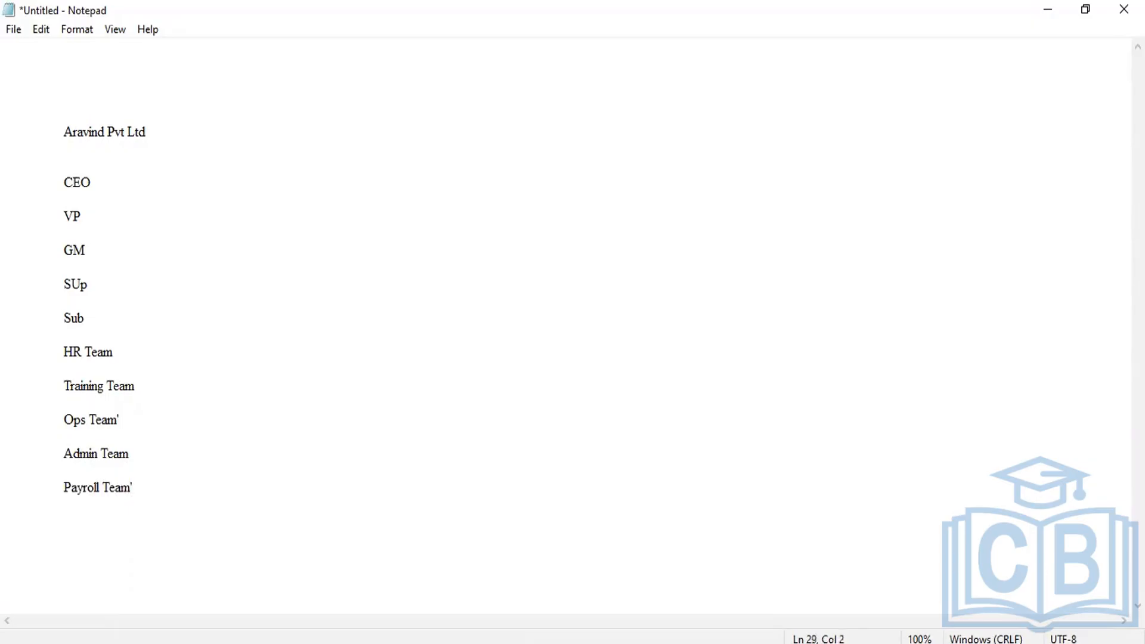
pyautogui.write('Marketing Team')
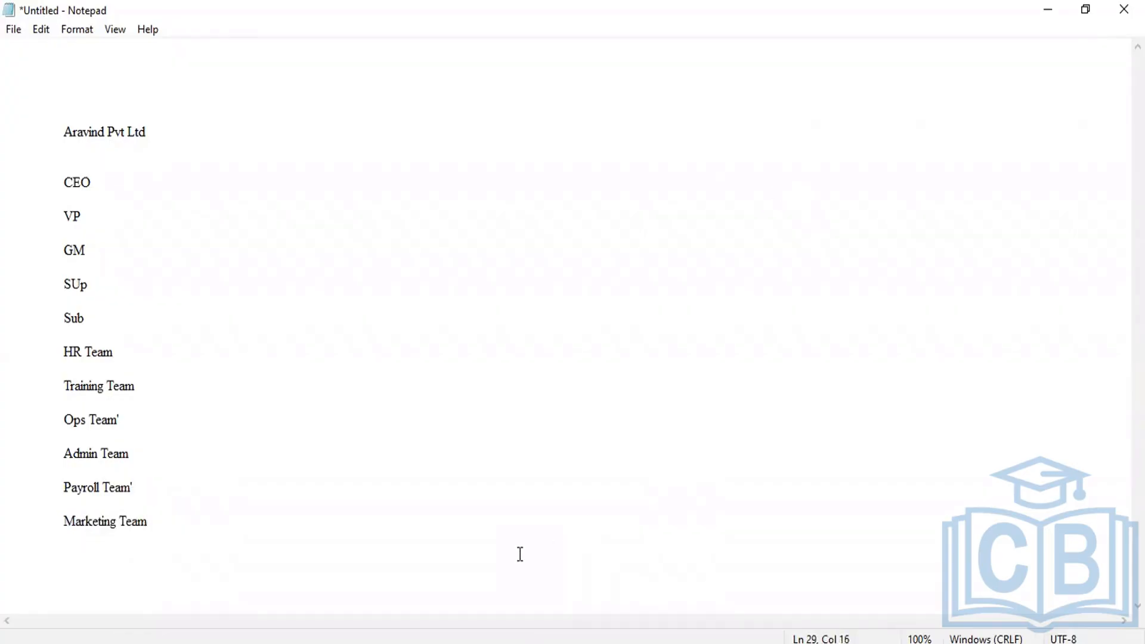
# - Switch to the course outline PDF, highlight the topic "What are Positions?" and return to the Notepad list
pyautogui.hotkey('alt', 'Tab')
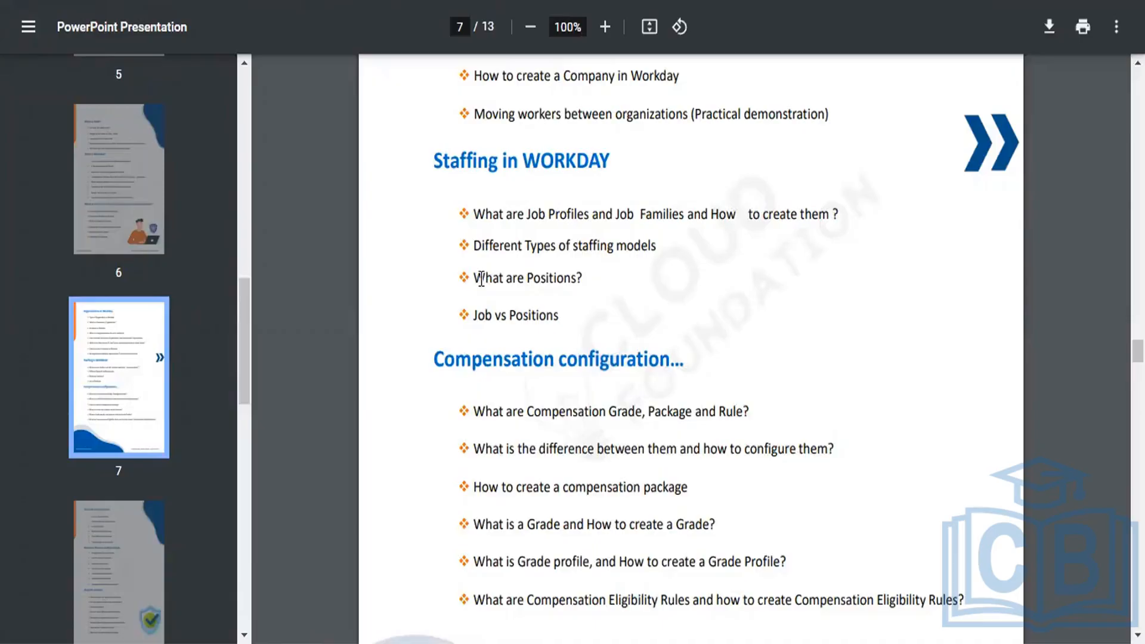
pyautogui.moveTo(476, 279); pyautogui.dragTo(585, 278)
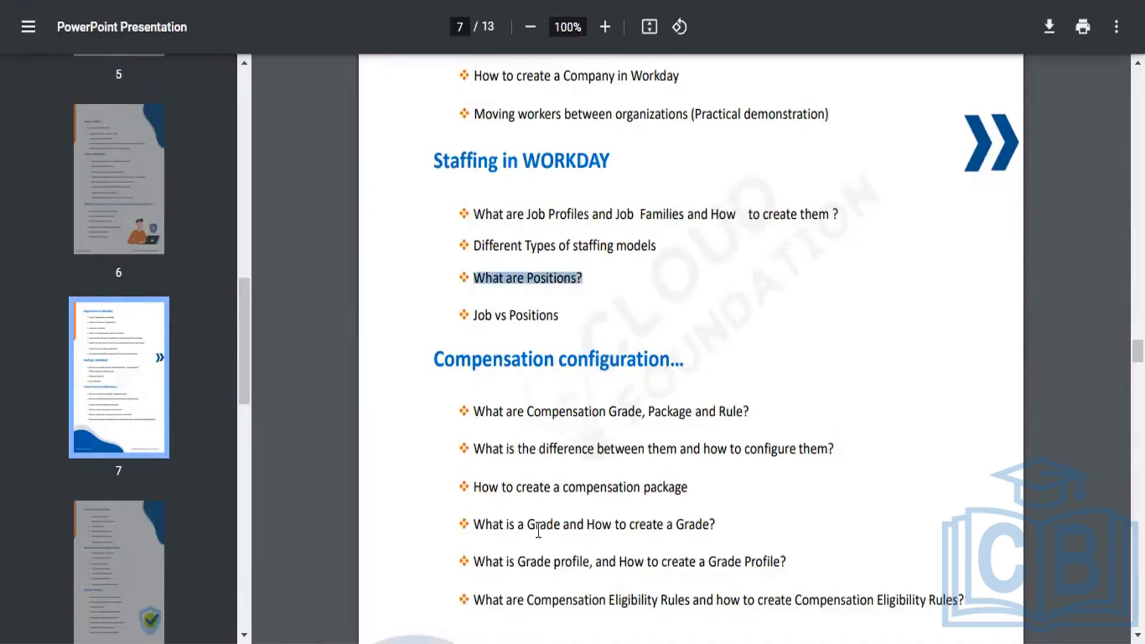
pyautogui.hotkey('alt', 'Tab')
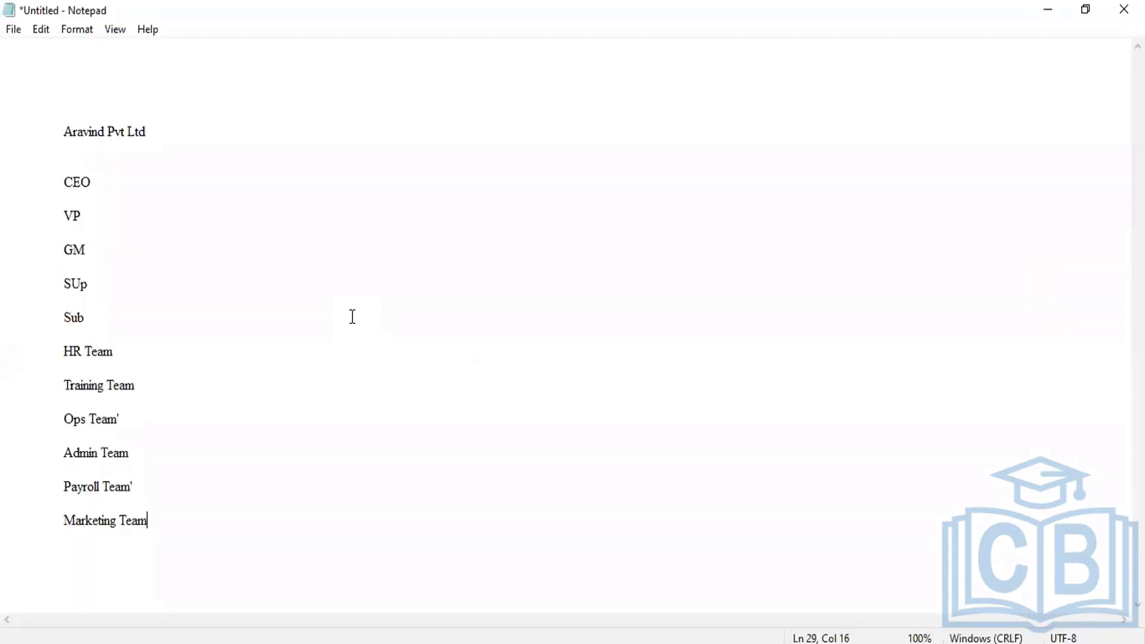
pyautogui.click(113, 180)
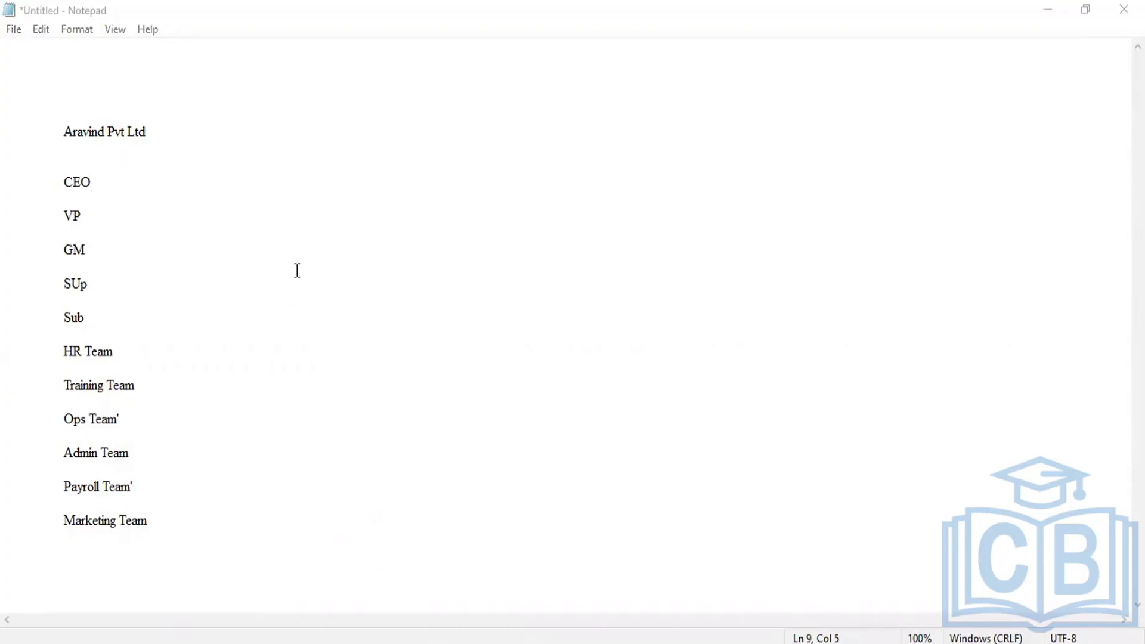
# - Start the role list on the HR Team line with a colon followed by Manager + Am + Sr.Tl +
pyautogui.click(156, 351)
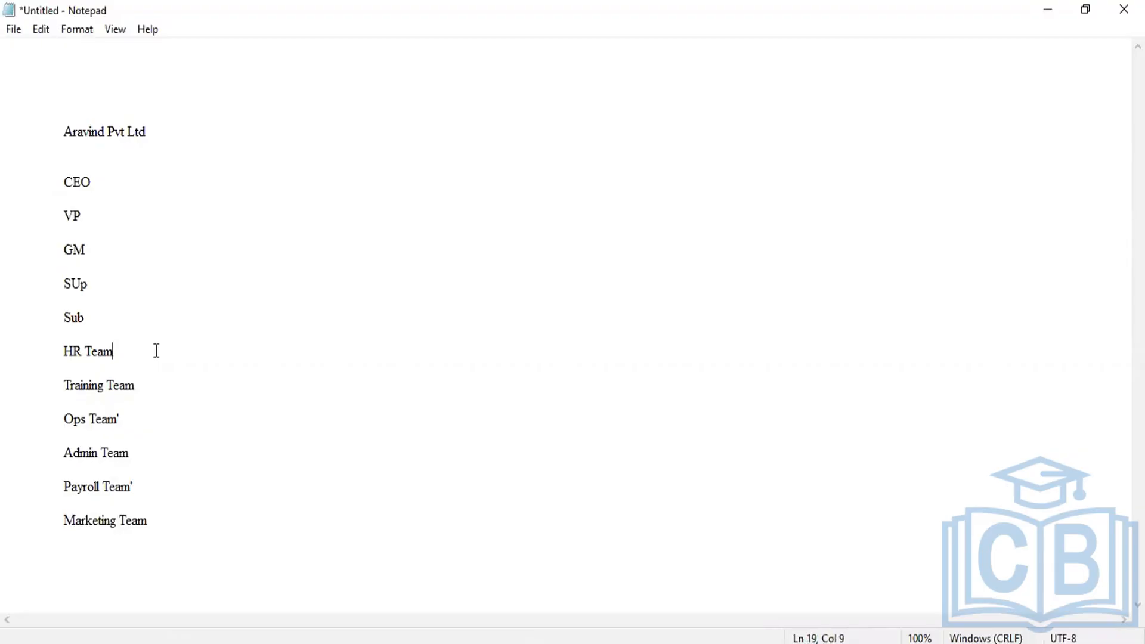
pyautogui.write(':')
pyautogui.write('     Mangar')
pyautogui.press('BackSpace')
pyautogui.press('BackSpace')
pyautogui.press('BackSpace')
pyautogui.write('ager + AS,')
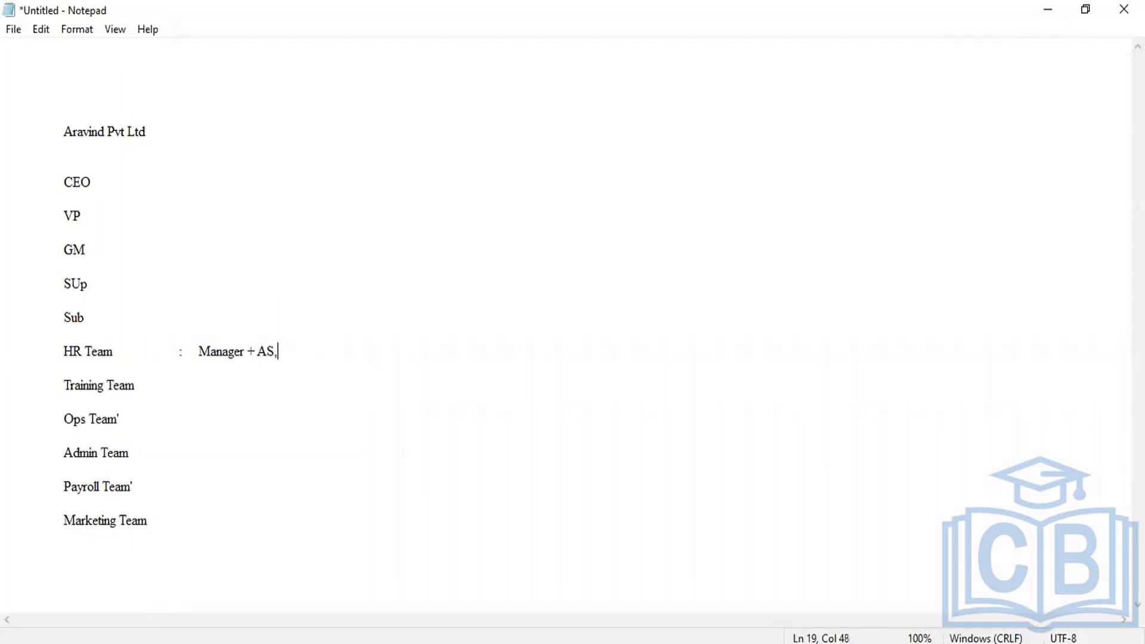
pyautogui.press('BackSpace')
pyautogui.write('m + TL + S')
pyautogui.press('BackSpace')
pyautogui.press('BackSpace')
pyautogui.press('BackSpace')
pyautogui.press('BackSpace')
pyautogui.press('BackSpace')
pyautogui.press('BackSpace')
pyautogui.write('Sr')
pyautogui.write('.')
pyautogui.write('TL ')
pyautogui.write('+ ')
# - Complete the HR Team role list with Sr.Hr + L1 + L2 + L3
pyautogui.write('AS')
pyautogui.press('BackSpace')
pyautogui.press('BackSpace')
pyautogui.write('SR')
pyautogui.press('BackSpace')
pyautogui.write('r.Hr + ')
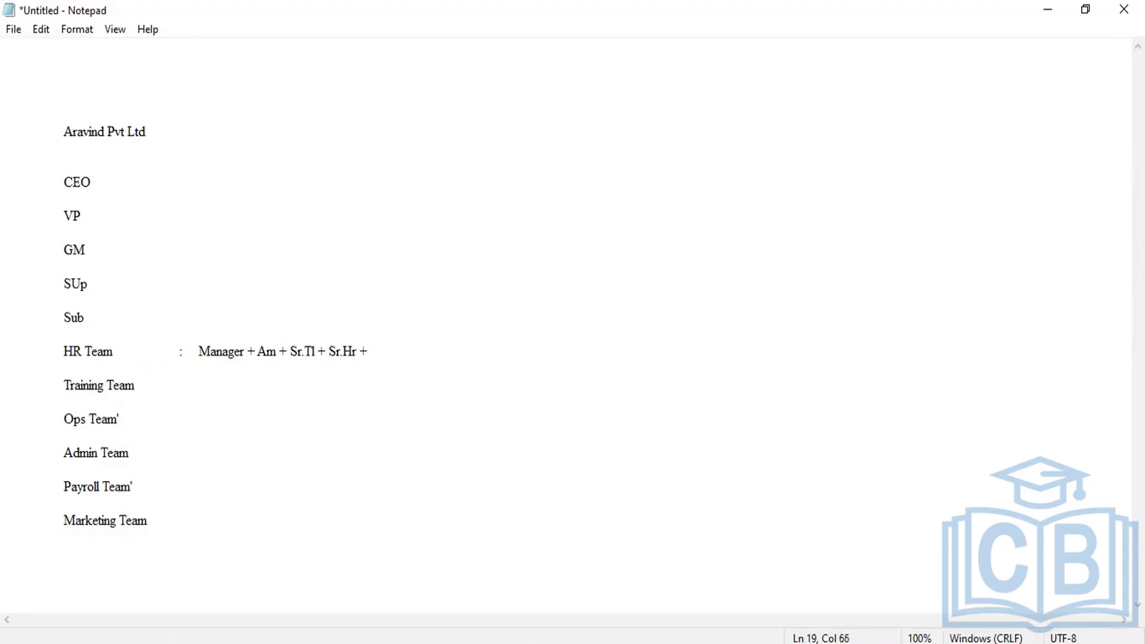
pyautogui.write('S')
pyautogui.press('BackSpace')
pyautogui.write('L1 + L2 + L3')
# - Highlight the roles from Manager to L3 on the HR Team line
pyautogui.moveTo(198, 351); pyautogui.dragTo(463, 352)
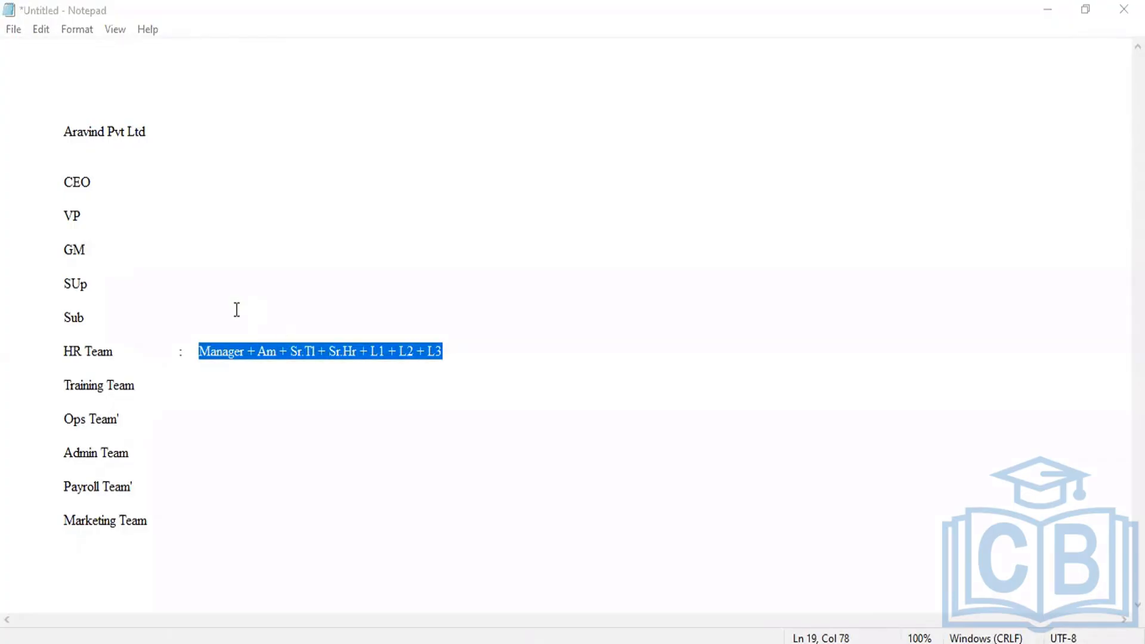
pyautogui.click(200, 351)
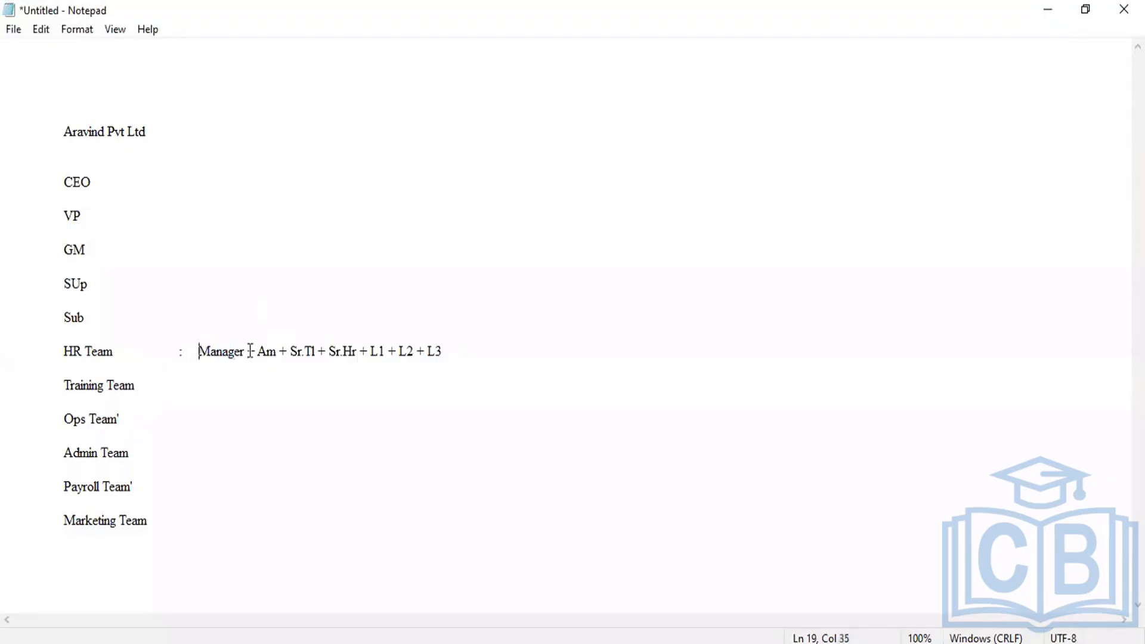
pyautogui.moveTo(201, 350); pyautogui.dragTo(465, 344)
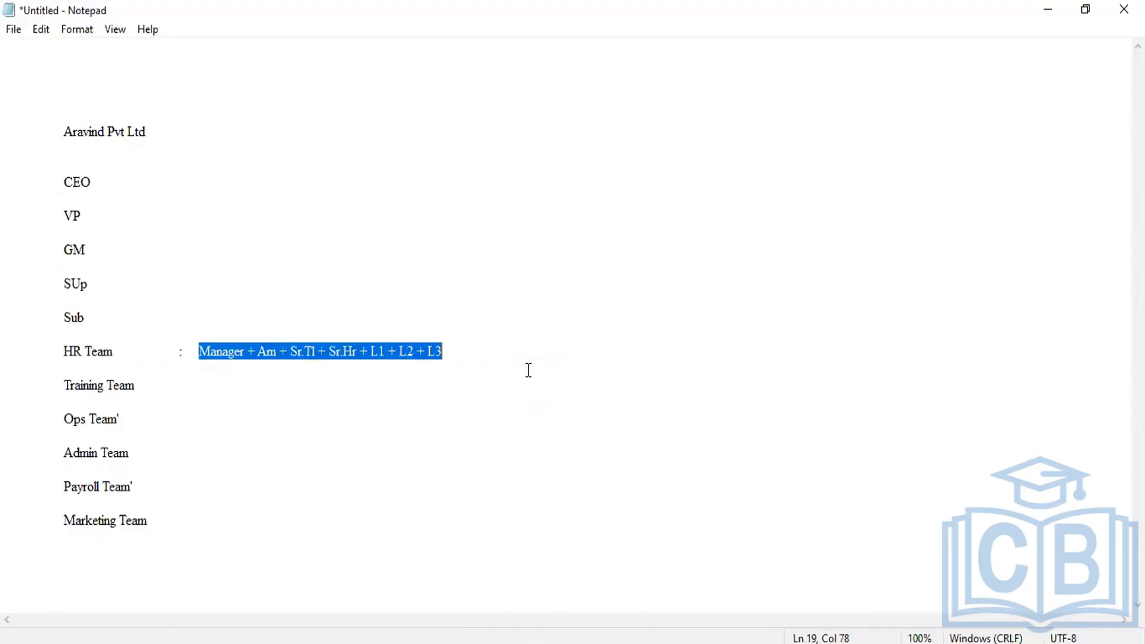
# - Add to the Training Team line ": Training Manager + AM Training Manager + Lead Trainer + Sr.Trainer + Trainer + Aux Trainer."
pyautogui.click(245, 377)
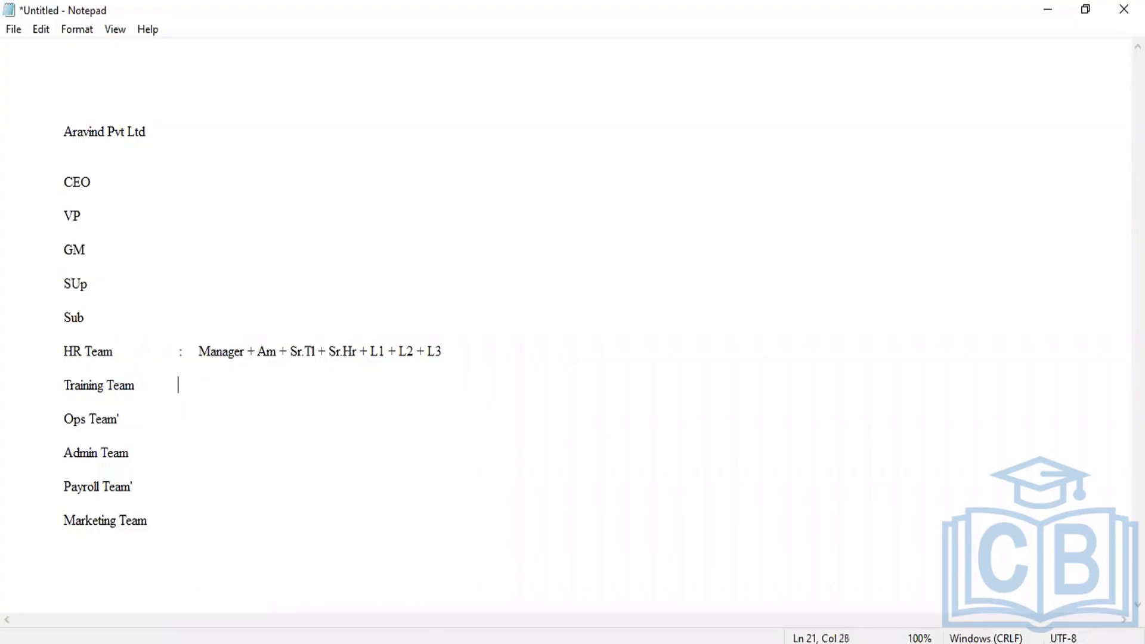
pyautogui.write(':     Training M')
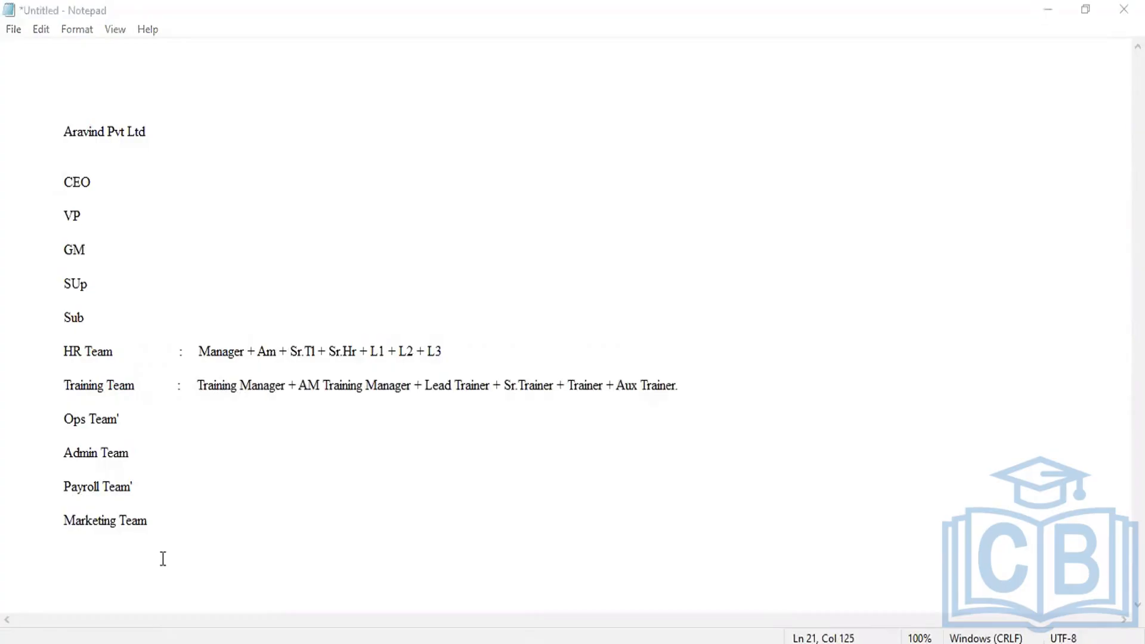
# - Highlight the full role list on the Training Team line and clear the selection
pyautogui.moveTo(528, 491); pyautogui.dragTo(388, 385)
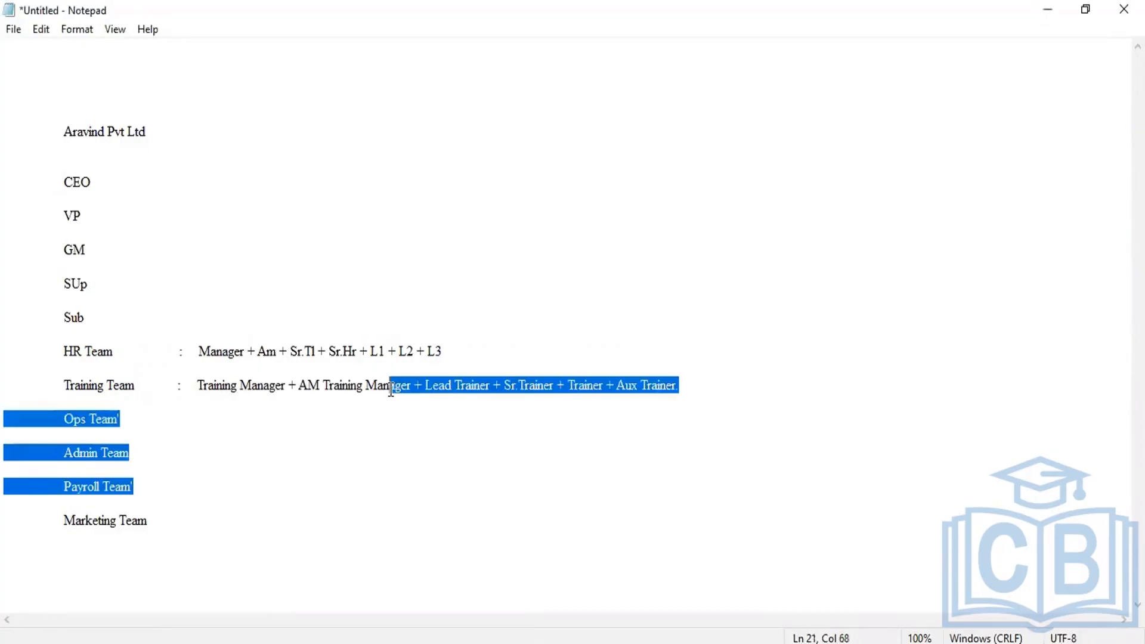
pyautogui.click(455, 436)
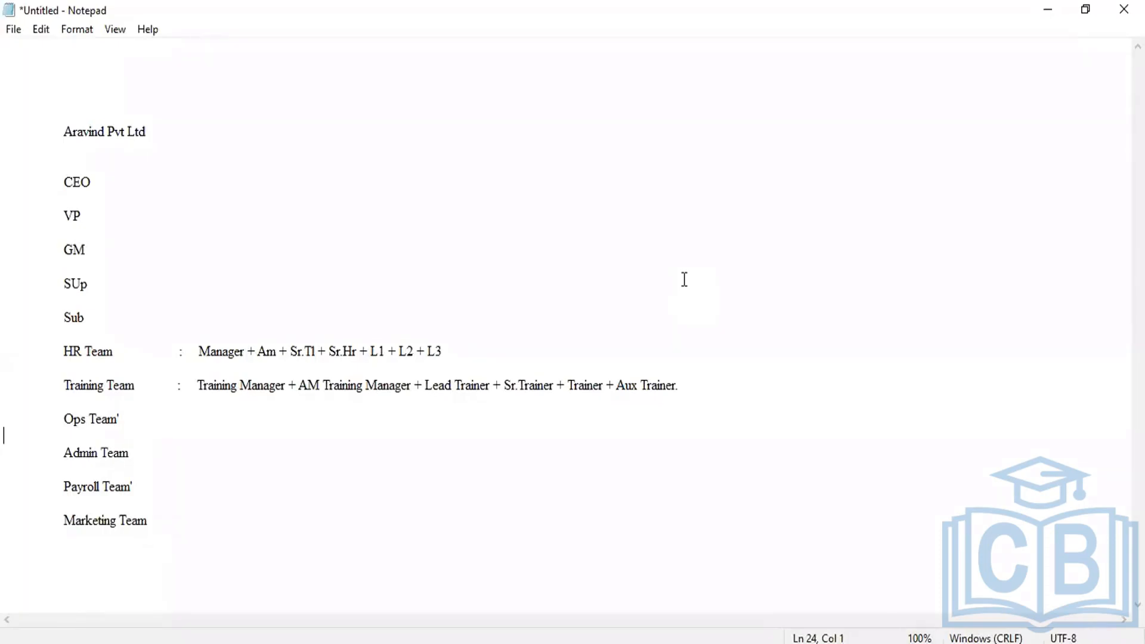
pyautogui.click(538, 559)
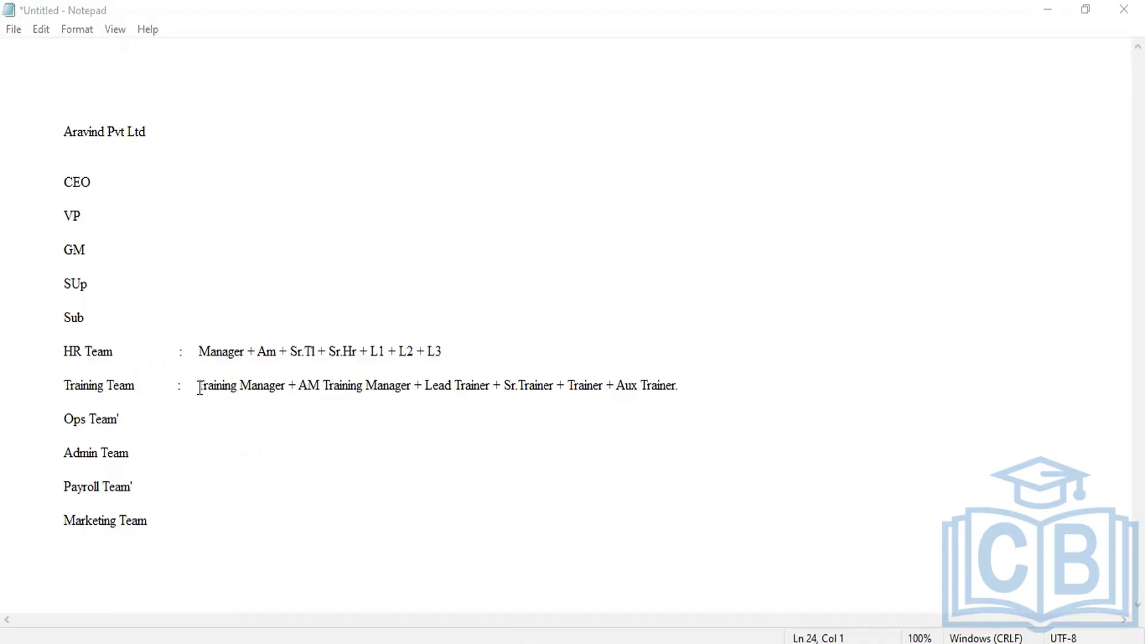
pyautogui.moveTo(196, 387); pyautogui.dragTo(720, 386)
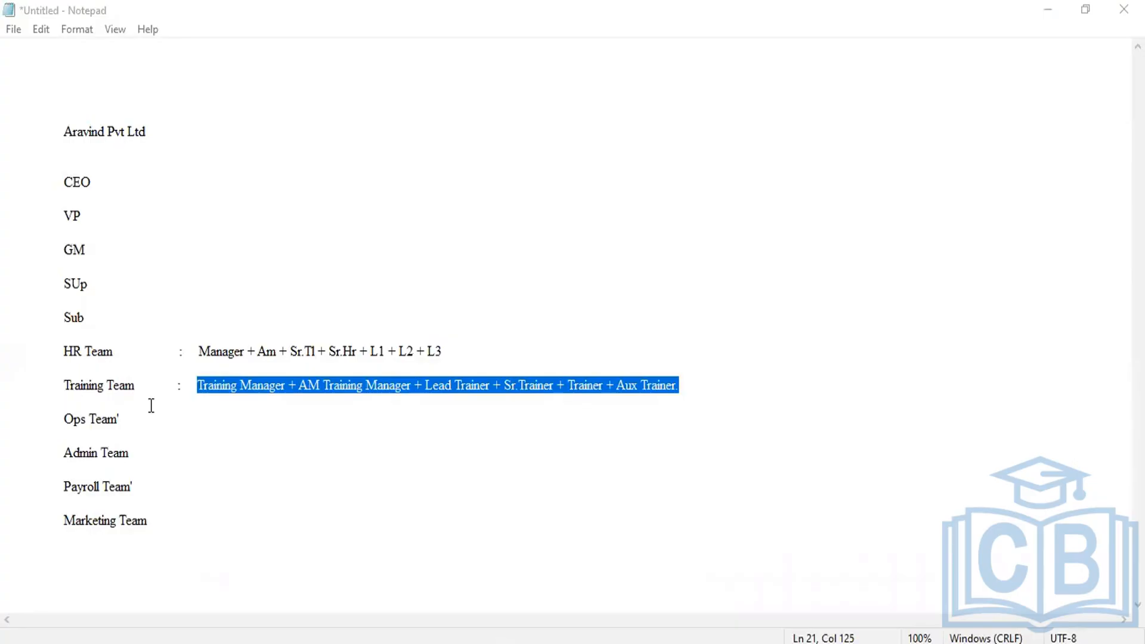
pyautogui.click(182, 443)
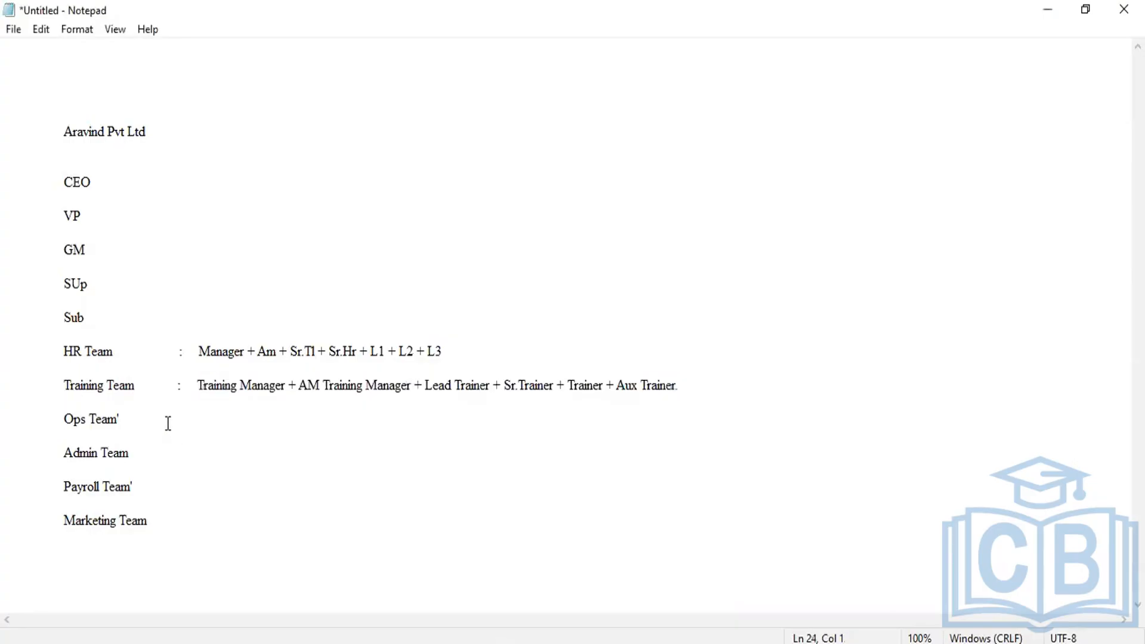
# - Start the role list on the Ops Team' line with a colon followed by Manager + AM + TL's + SME +
pyautogui.click(167, 422)
pyautogui.write(':      Manager')
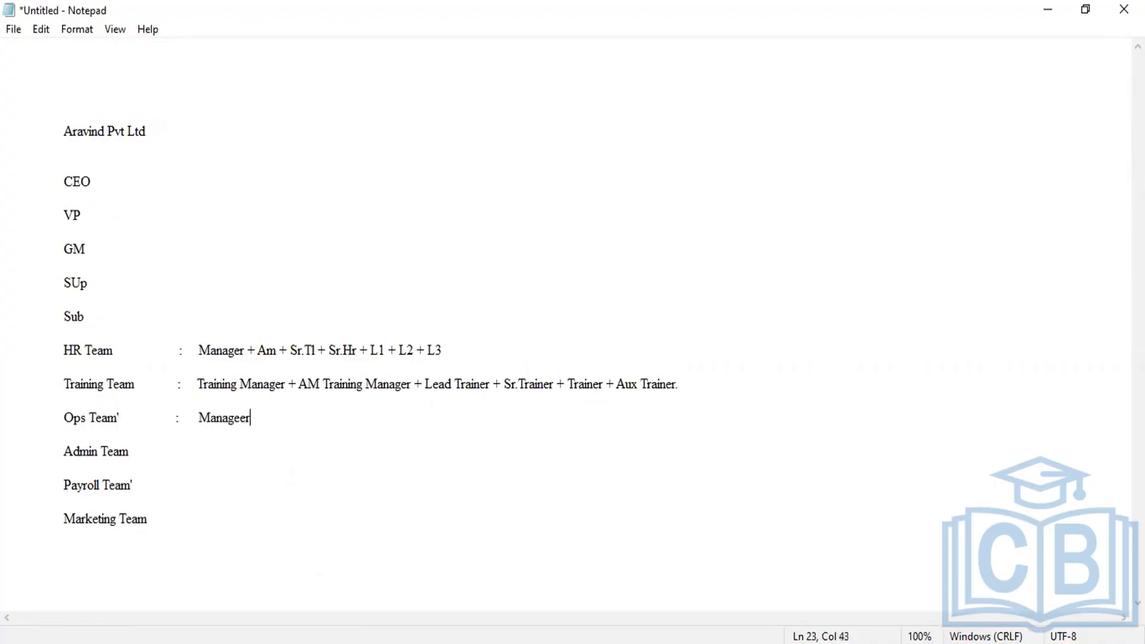
pyautogui.press('BackSpace')
pyautogui.write('r + AM + SME ')
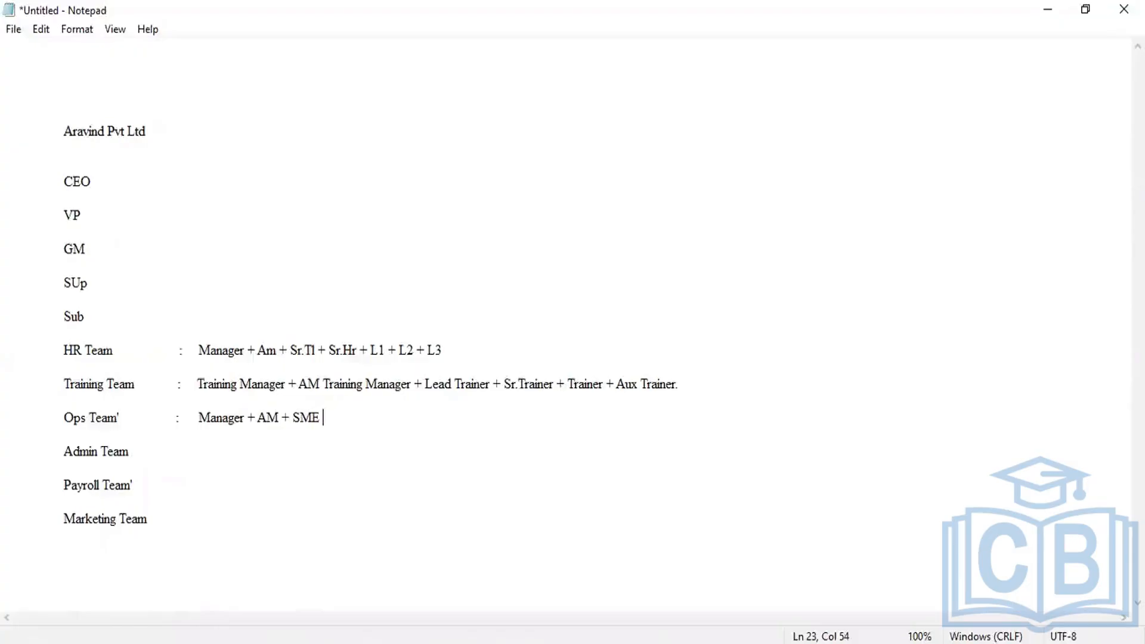
pyautogui.write('+')
pyautogui.press('BackSpace')
pyautogui.press('BackSpace')
pyautogui.press('BackSpace')
pyautogui.press('BackSpace')
pyautogui.press('BackSpace')
pyautogui.write("TL's + A")
pyautogui.press('BackSpace')
pyautogui.write('SME + ')
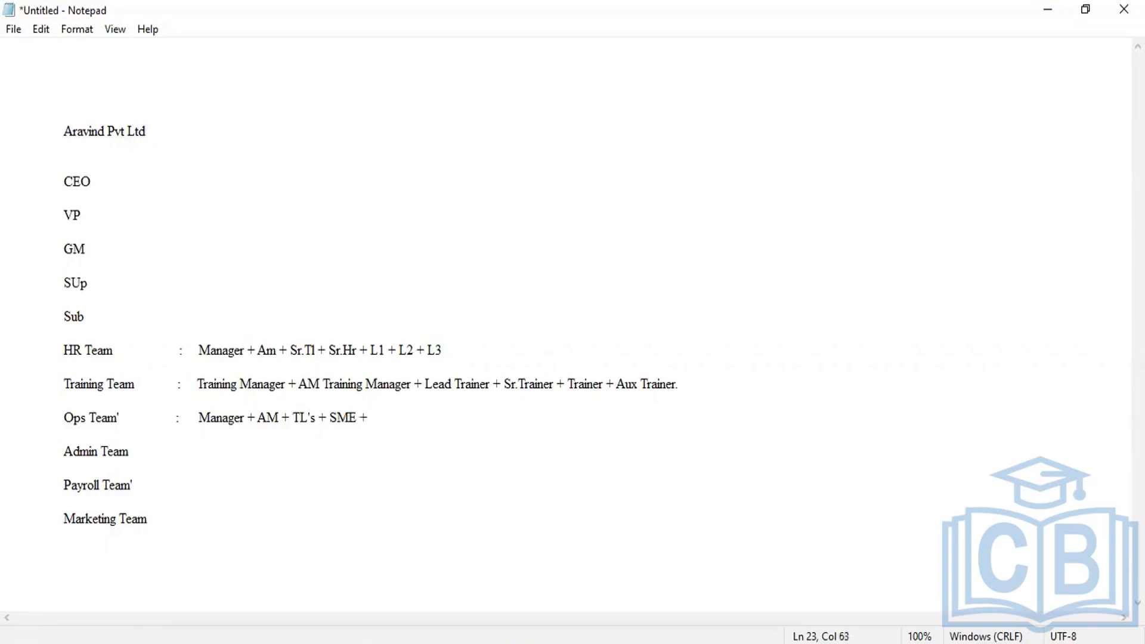
# - Extend the Ops Team' line with "10 Java Developer L1+L3+ & .netdeveloper L1+ L2+ L3. Testing Team 5 Members + Quality Team 5 Memers"
pyautogui.write('10 Java Developer ')
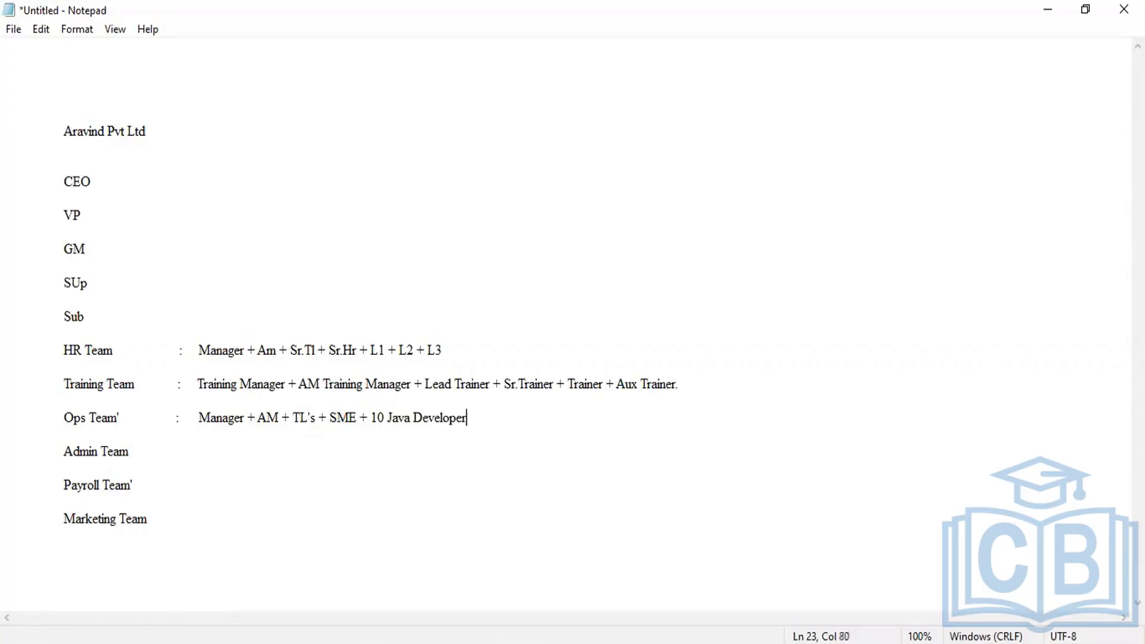
pyautogui.write('+')
pyautogui.hotkey('alt', 'Tab')
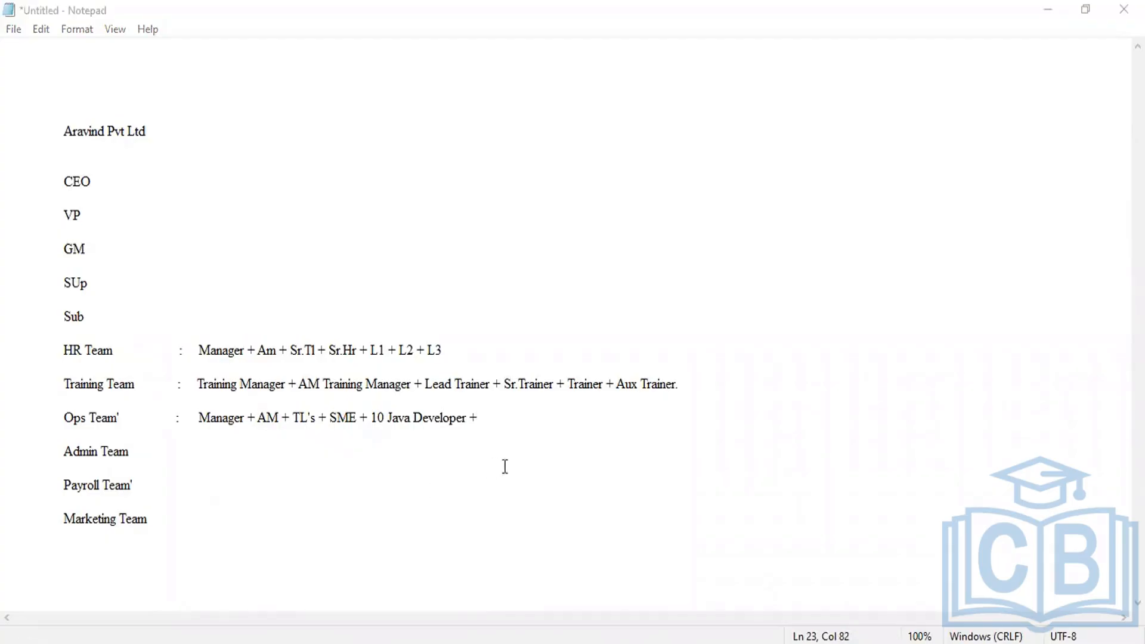
pyautogui.click(471, 418)
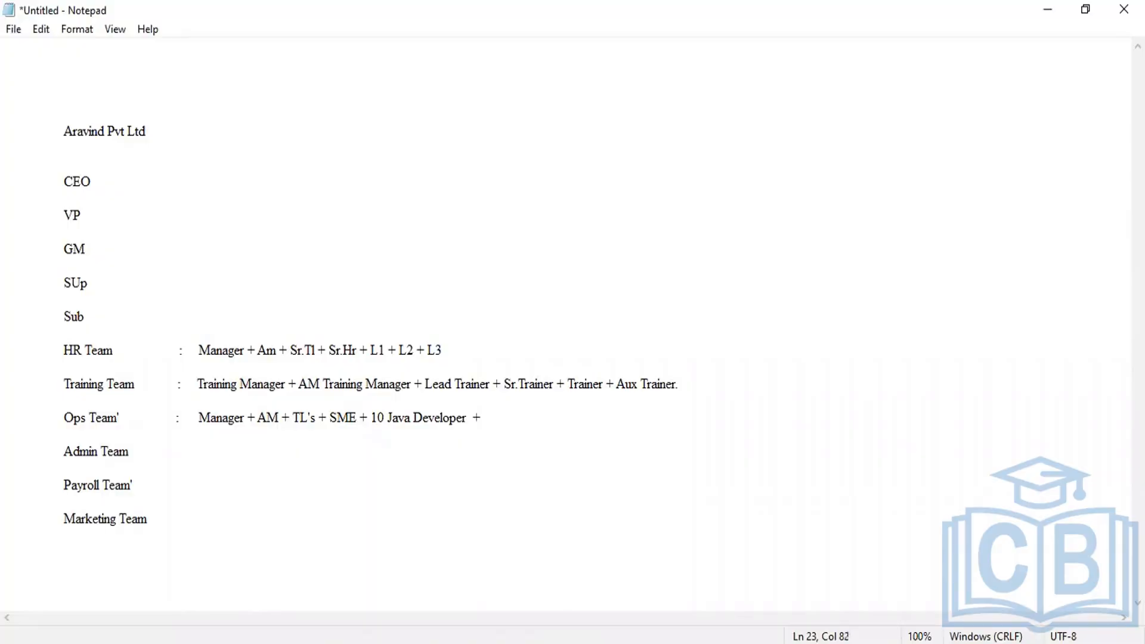
pyautogui.write('l1+l2')
pyautogui.press('BackSpace')
pyautogui.press('BackSpace')
pyautogui.write('L3')
pyautogui.press('Left')
pyautogui.press('Left')
pyautogui.press('Left')
pyautogui.press('Left')
pyautogui.press('BackSpace')
pyautogui.press('BackSpace')
pyautogui.write('L1')
pyautogui.click(565, 417)
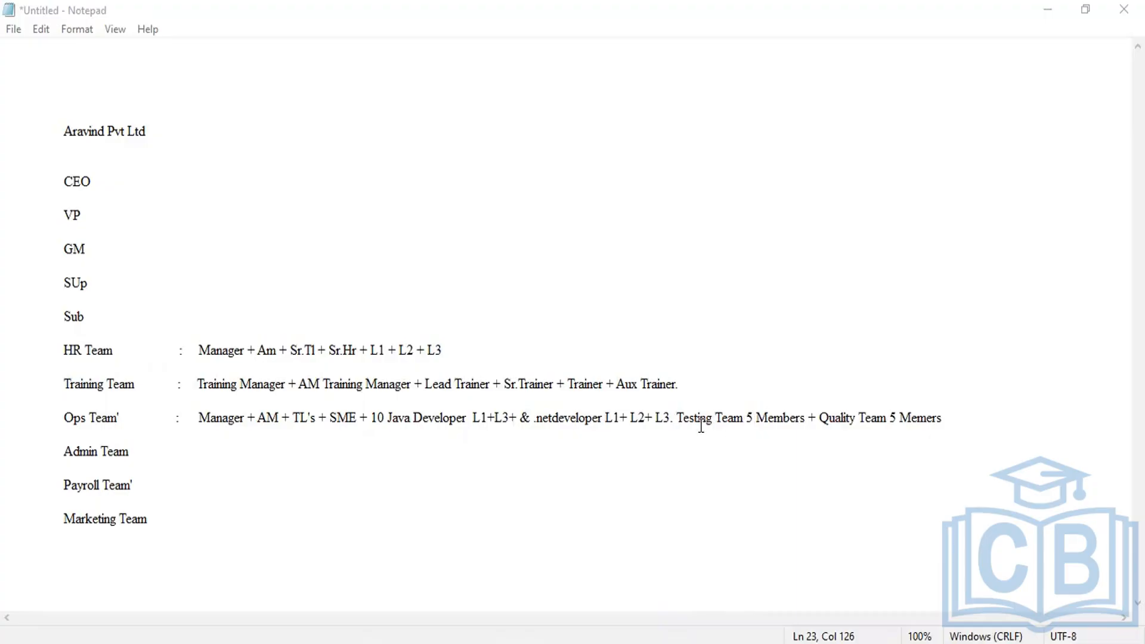
# - On the Ops Team' line, replace the period after the last L3 with "+" and "&" with "20", then highlight the developer roles
pyautogui.click(674, 419)
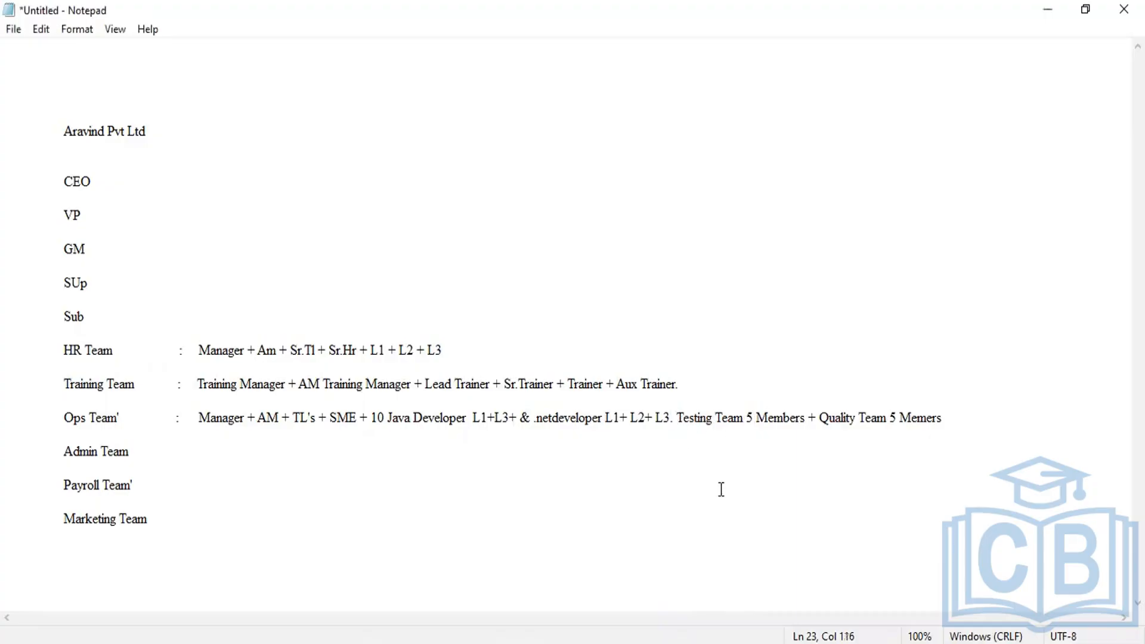
pyautogui.write('+')
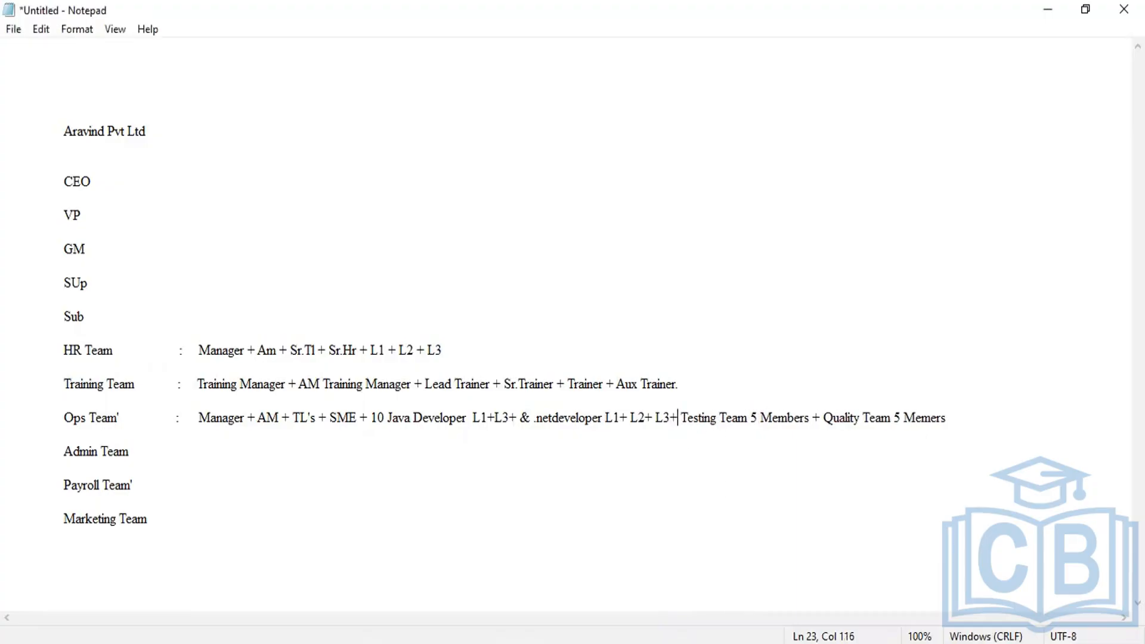
pyautogui.click(531, 419)
pyautogui.press('BackSpace')
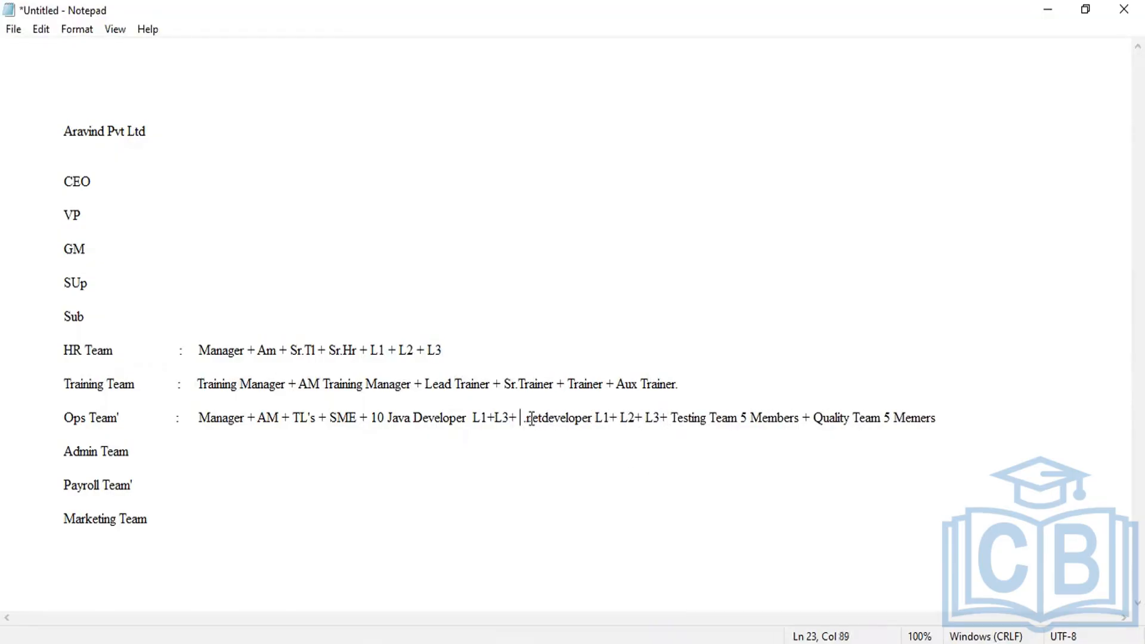
pyautogui.press('BackSpace')
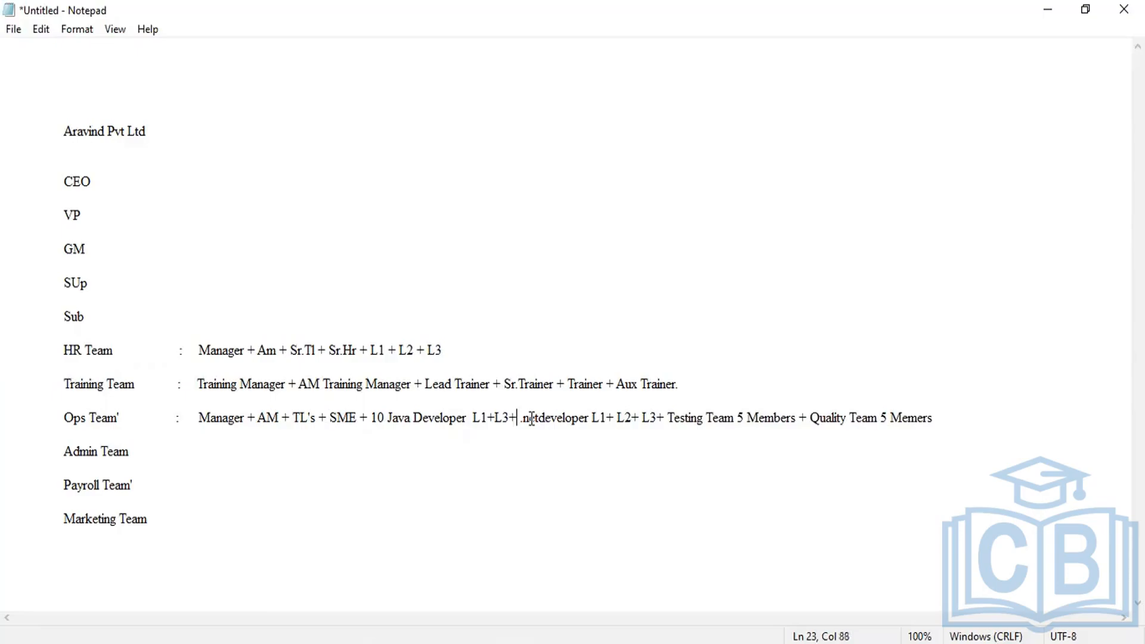
pyautogui.write('20')
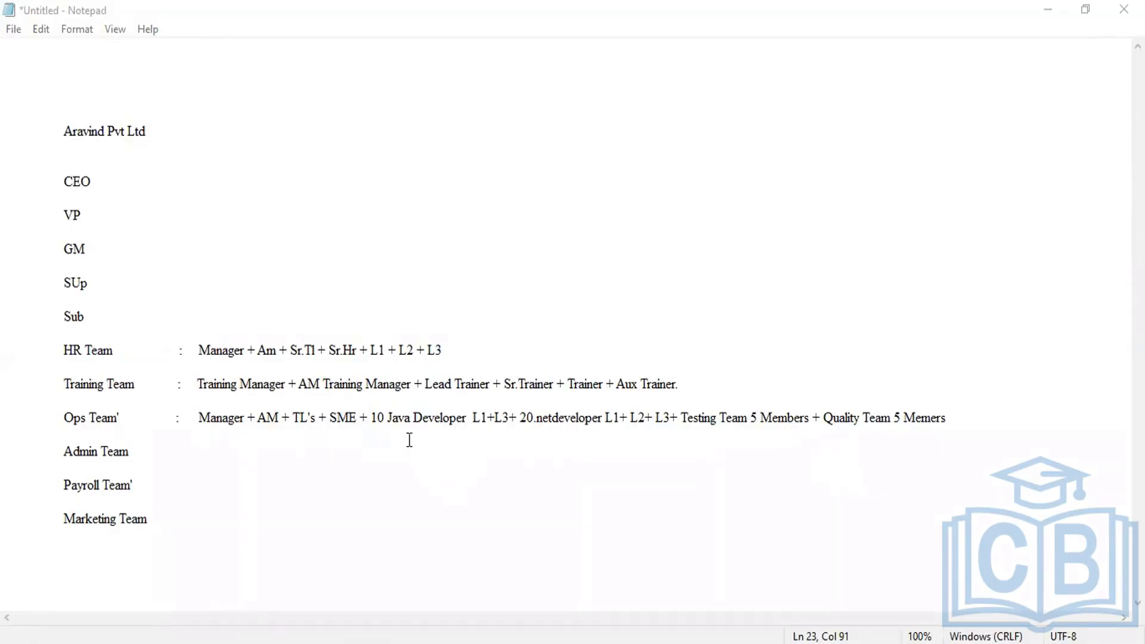
pyautogui.moveTo(371, 420); pyautogui.dragTo(677, 417)
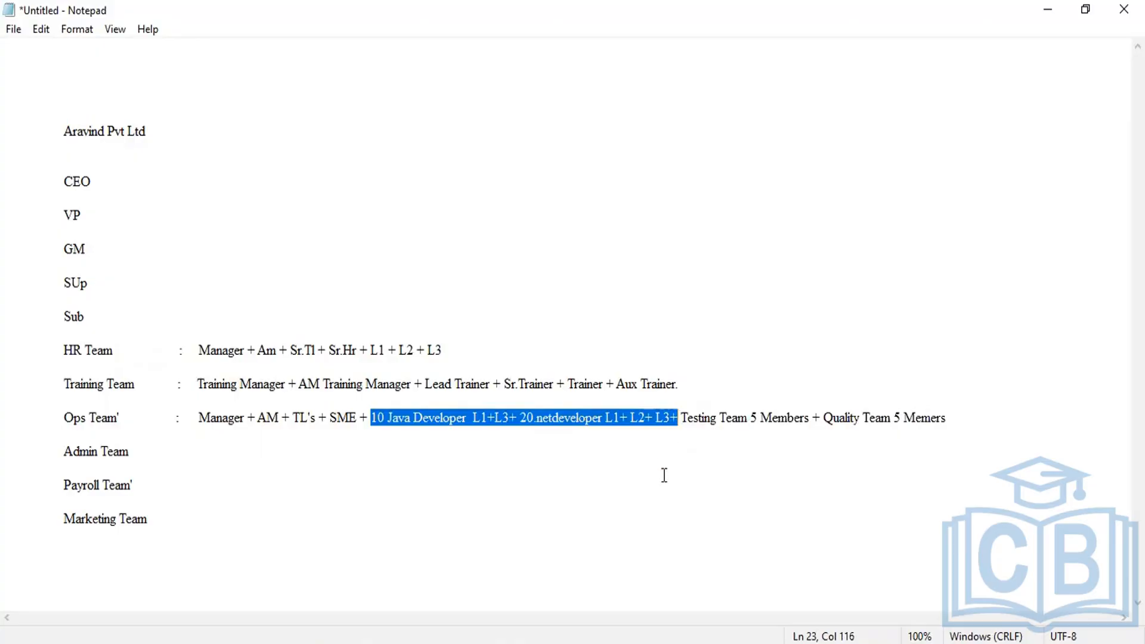
# - Add an aligned colon after the Admin Team, Payroll Team' and Marketing Team entries
pyautogui.click(240, 444)
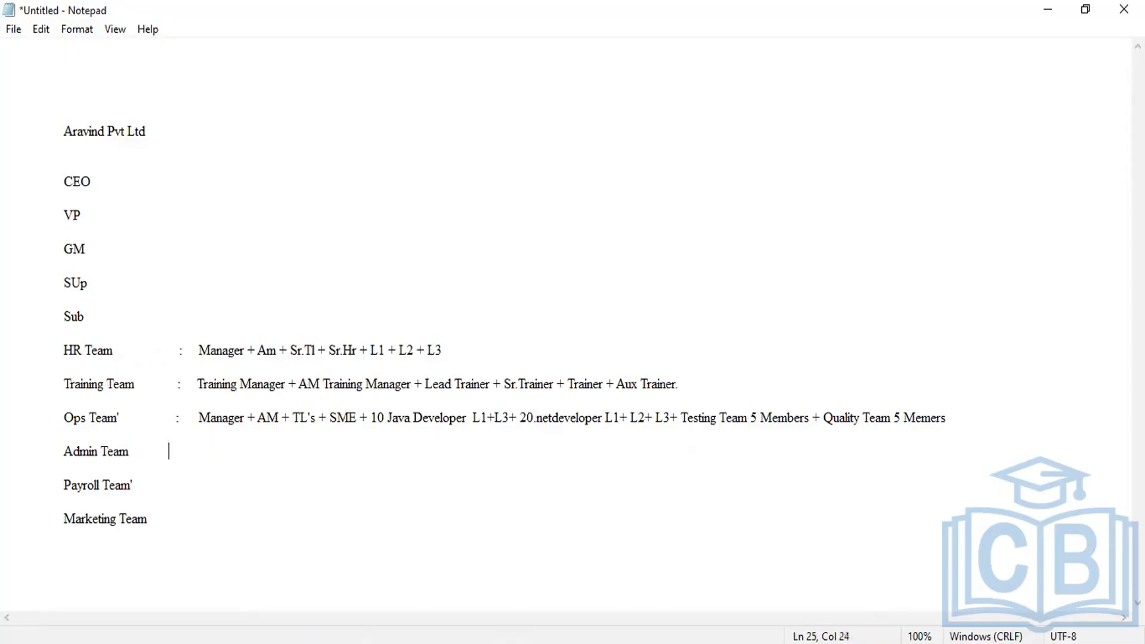
pyautogui.write(':')
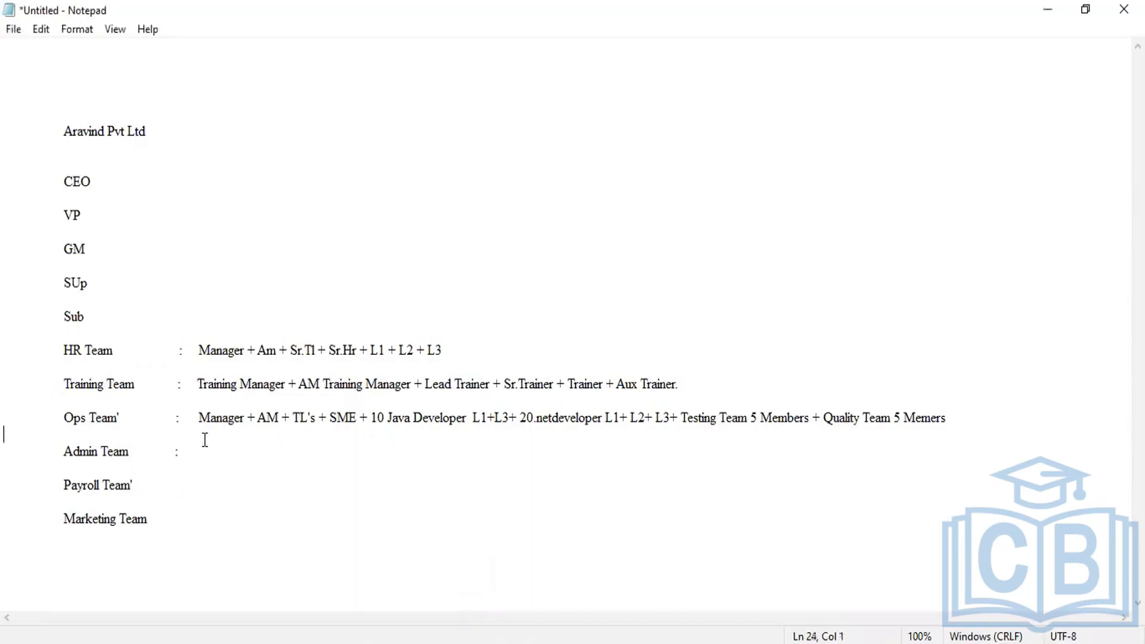
pyautogui.click(213, 460)
pyautogui.hotkey('alt', 'Tab')
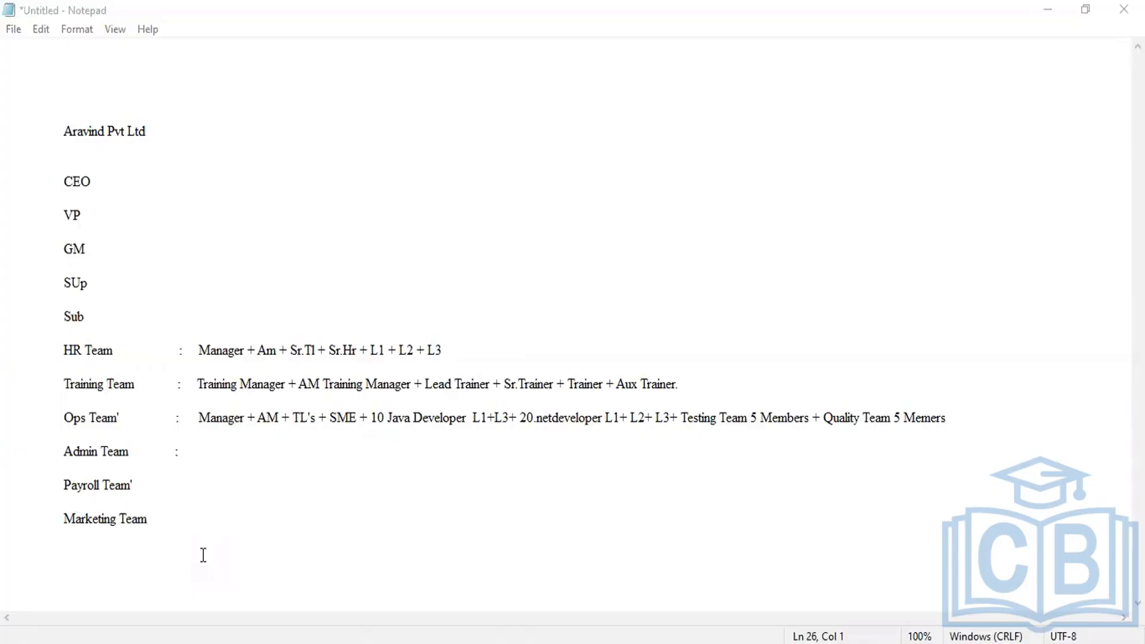
pyautogui.click(180, 477)
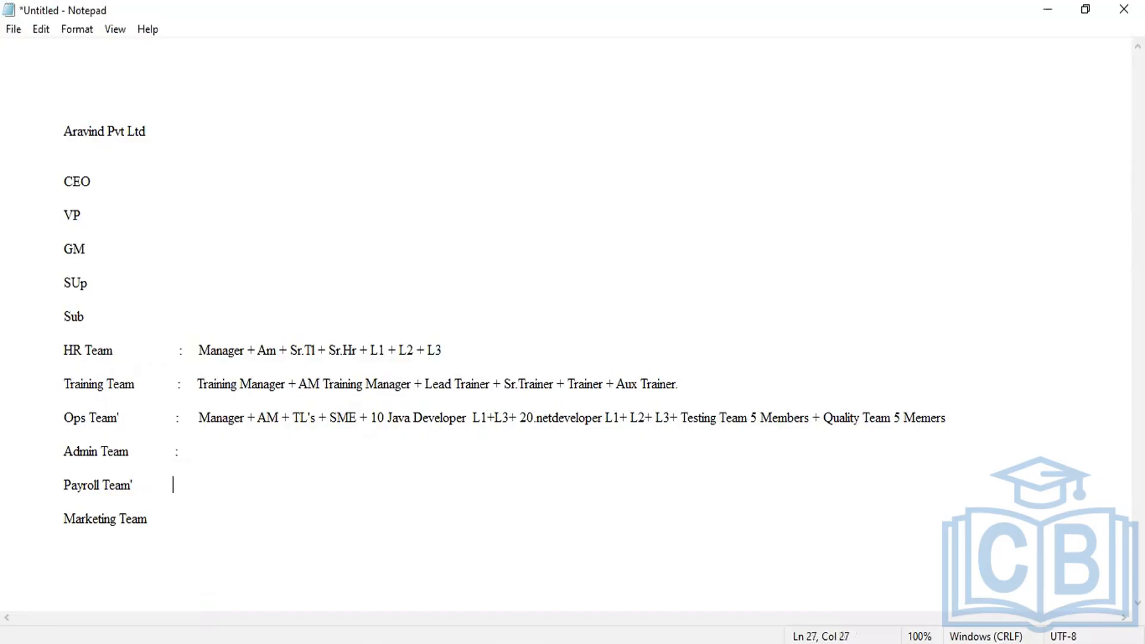
pyautogui.write(':')
pyautogui.press('Down')
pyautogui.click(179, 513)
pyautogui.write(':')
# - Highlight the team lines and the CEO-to-Sub levels in the outline, and the "What are Positions?" topic in the PDF syllabus
pyautogui.moveTo(44, 352); pyautogui.dragTo(282, 534)
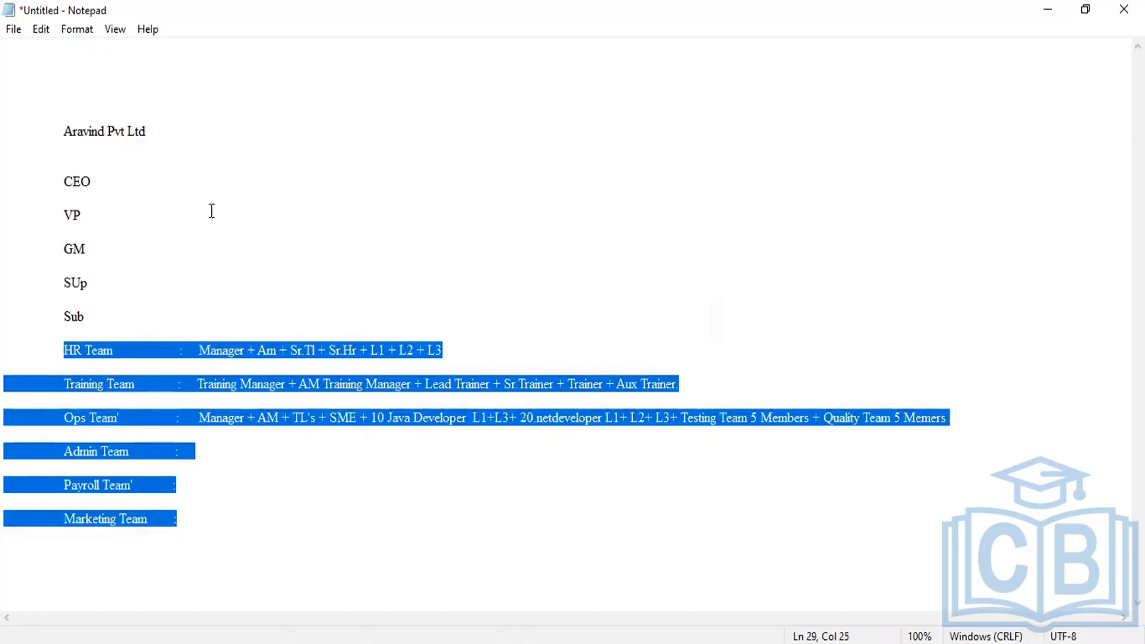
pyautogui.click(186, 199)
pyautogui.moveTo(60, 177); pyautogui.dragTo(113, 316)
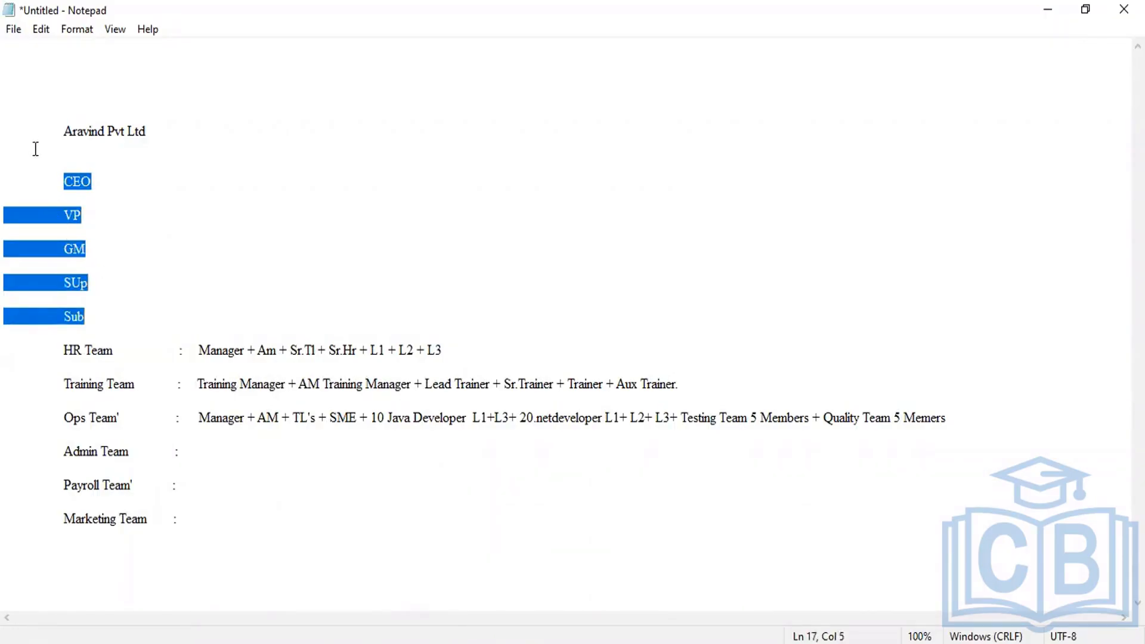
pyautogui.click(42, 166)
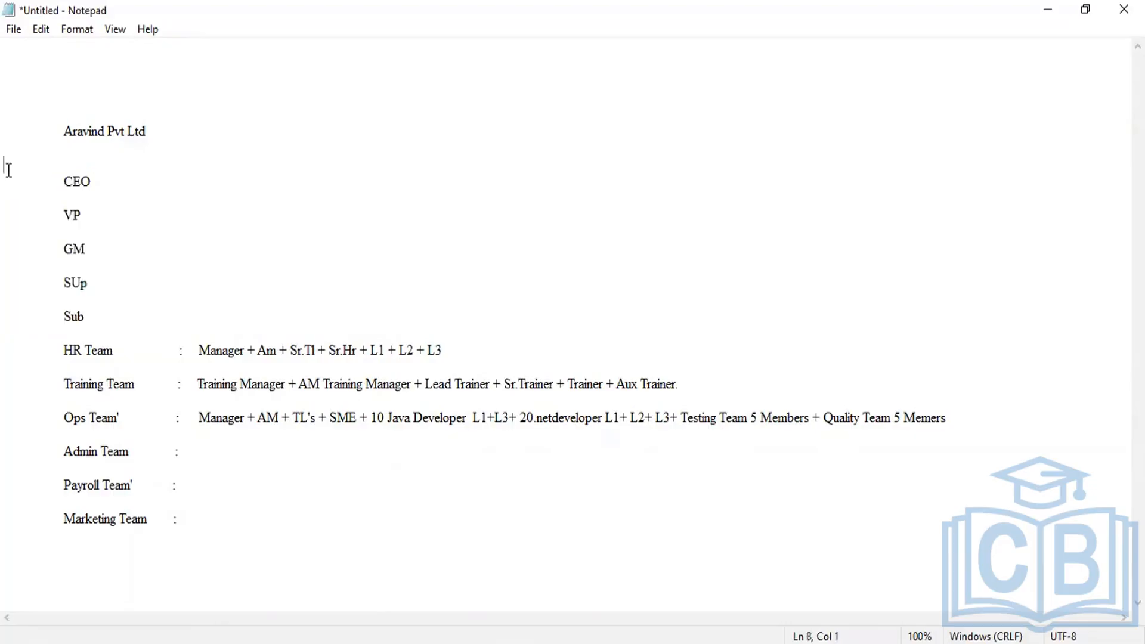
pyautogui.moveTo(5, 173); pyautogui.dragTo(160, 312)
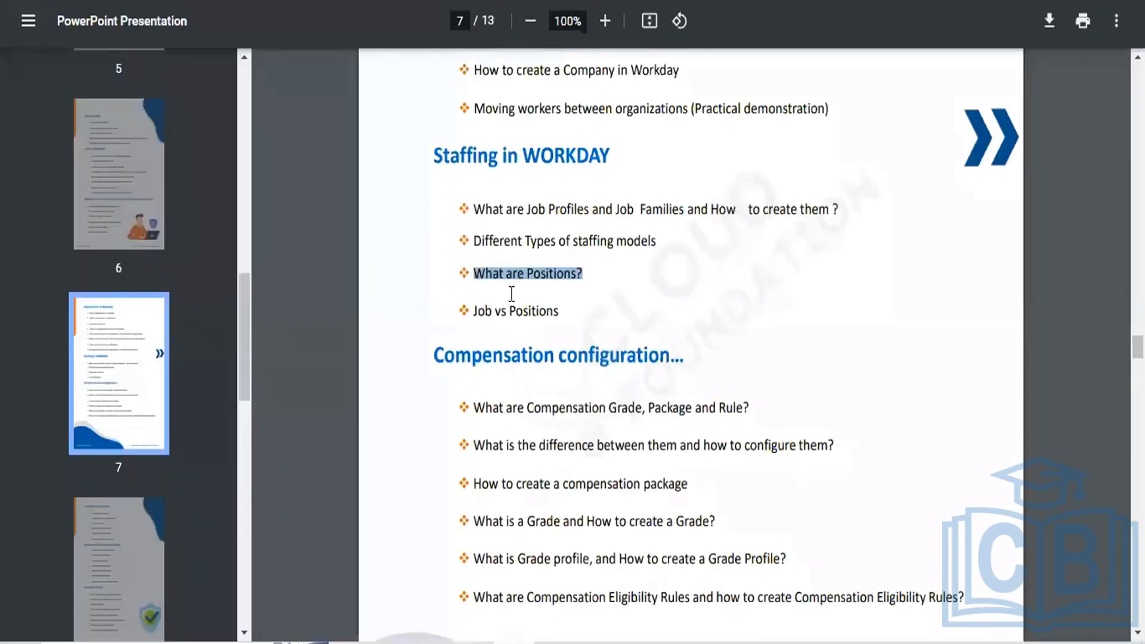
pyautogui.tripleClick(535, 264)
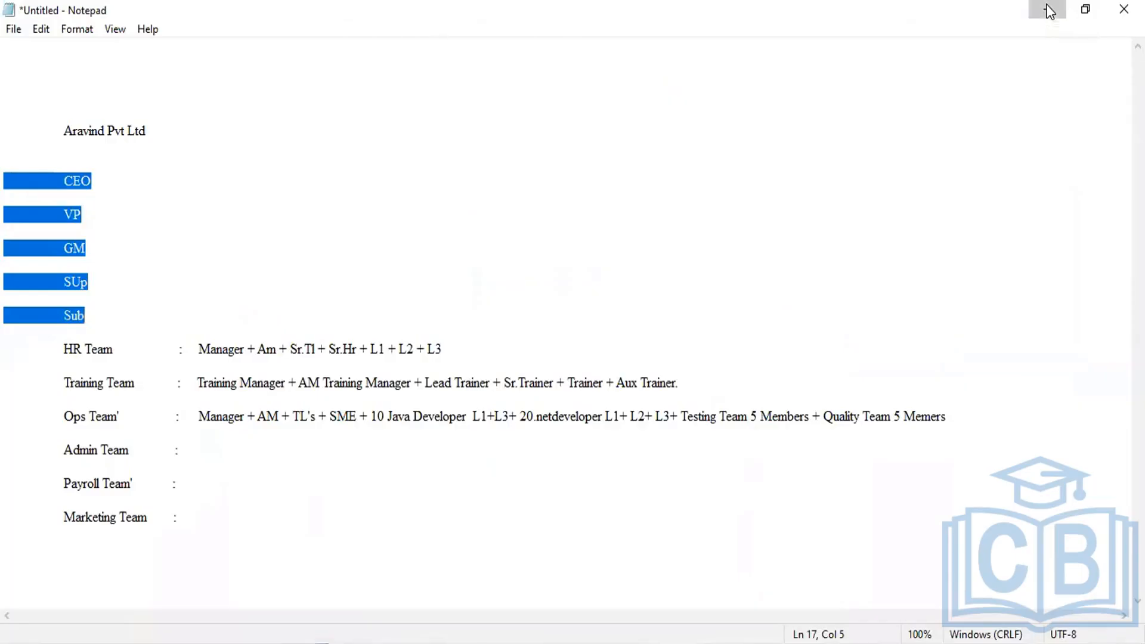
# - Switch to Workday, search for "Create Job Profile" and open that task
pyautogui.click(1049, 11)
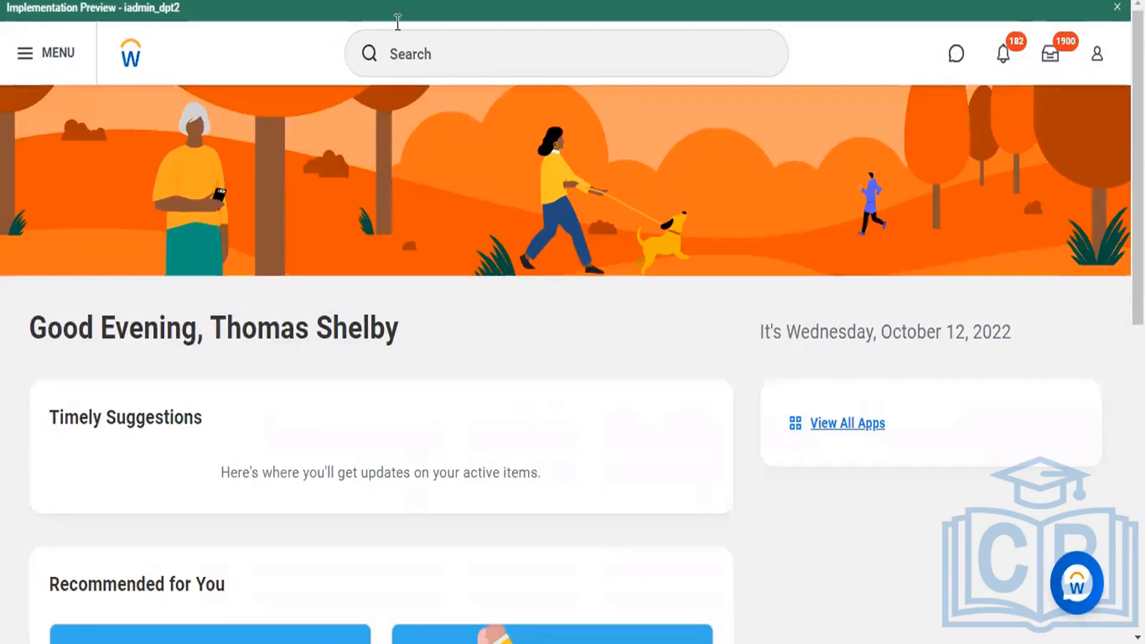
pyautogui.click(398, 54)
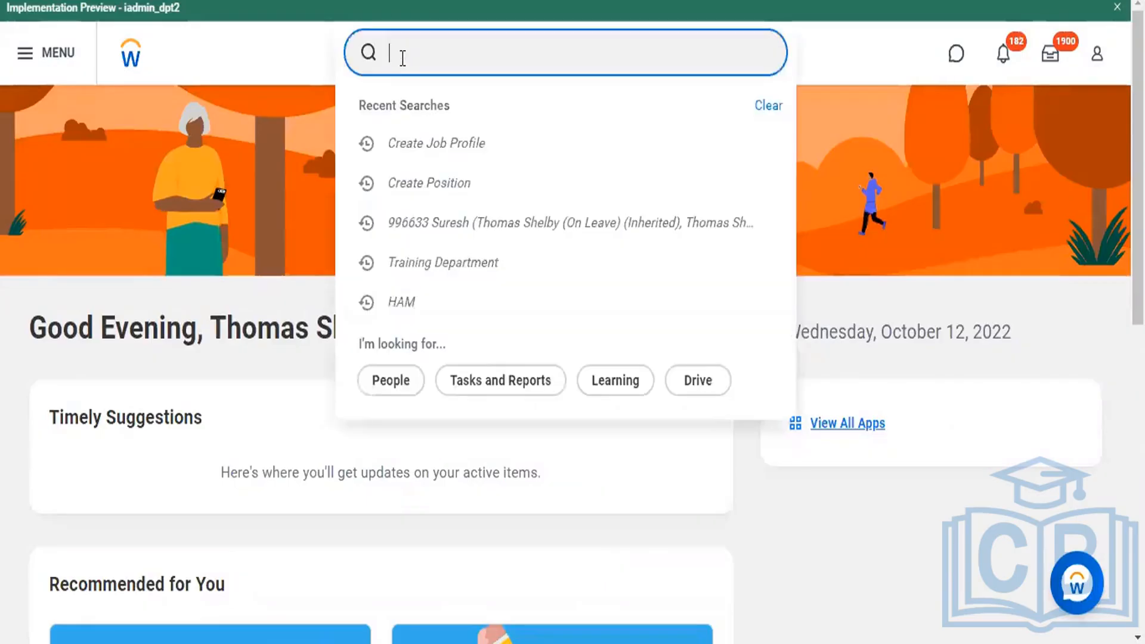
pyautogui.write('Create ')
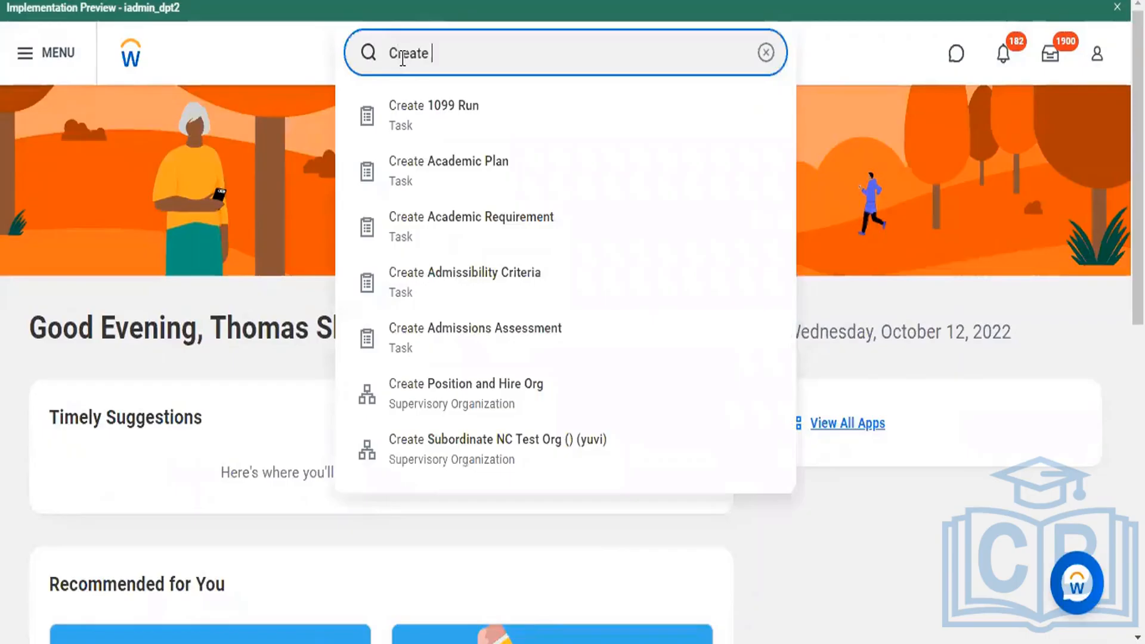
pyautogui.write('Job Pro')
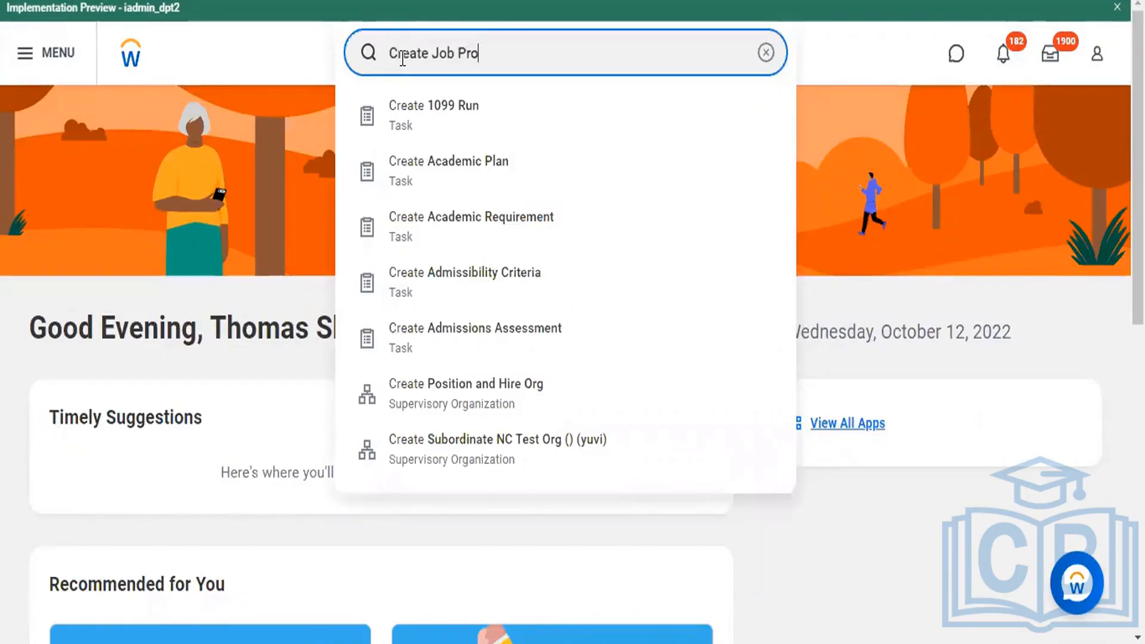
pyautogui.write('fi')
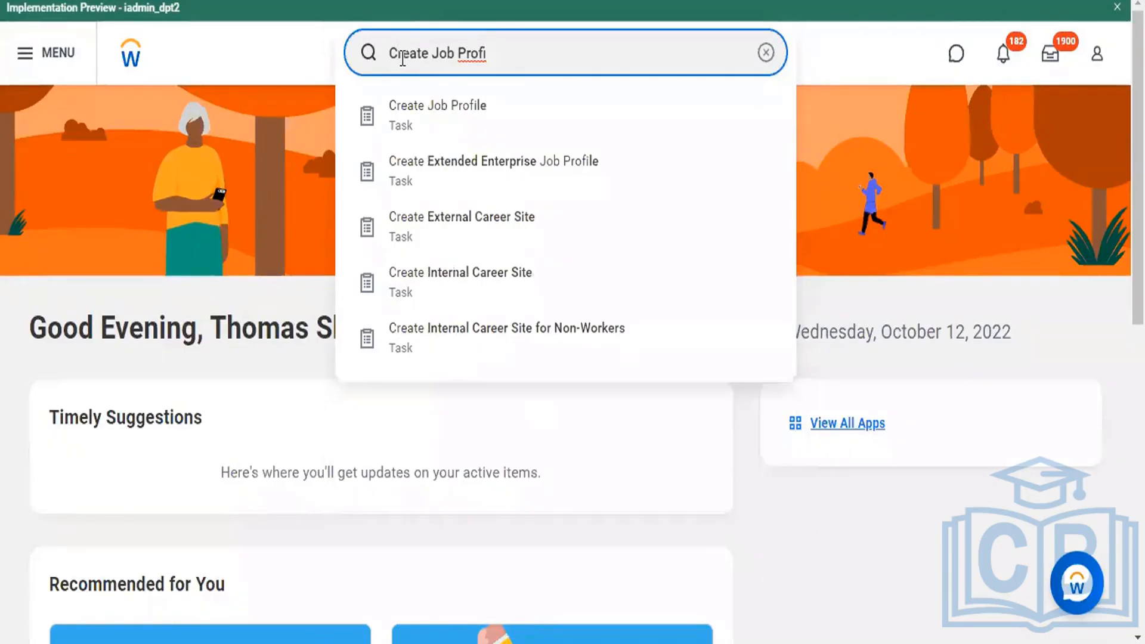
pyautogui.write('le')
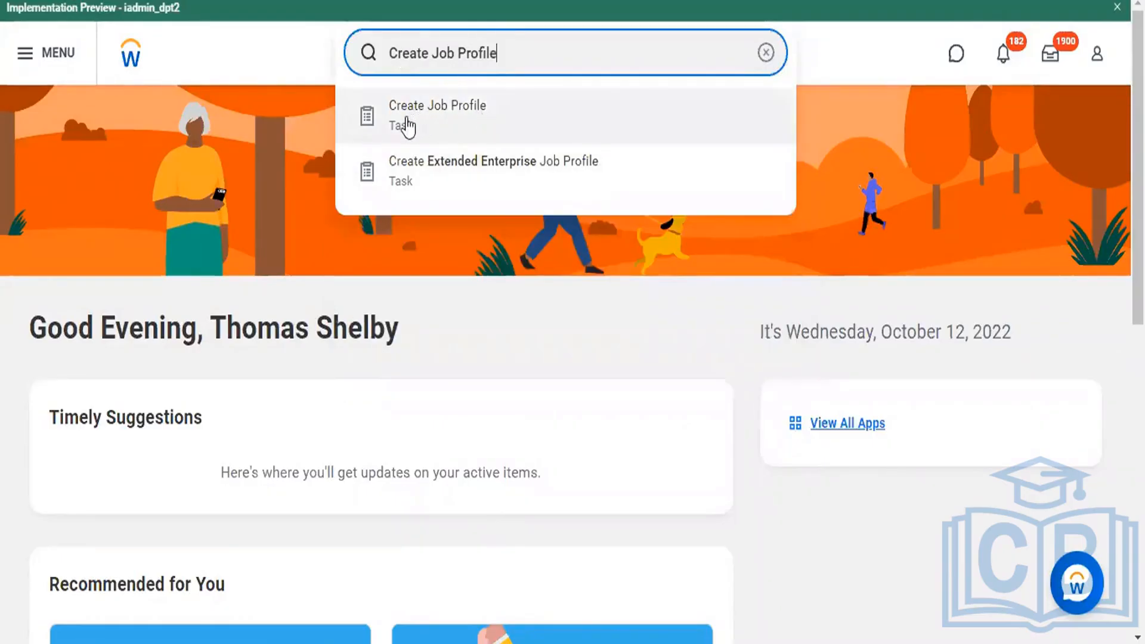
pyautogui.click(406, 122)
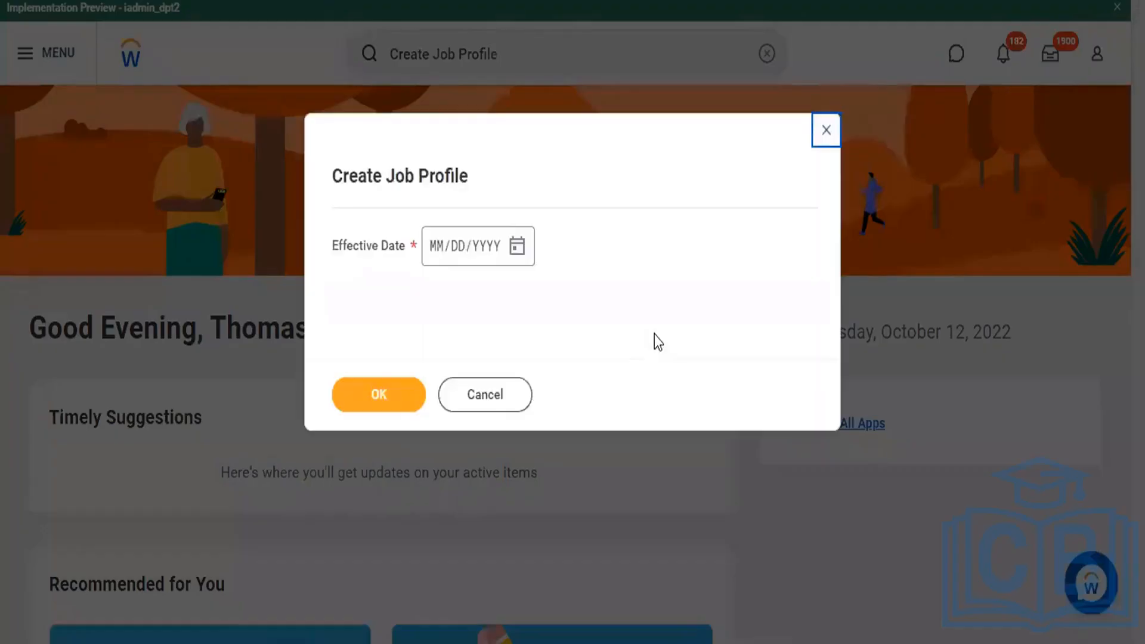
# - Set the job profile's effective date to 10/12/2022 and continue to the profile details form
pyautogui.click(436, 253)
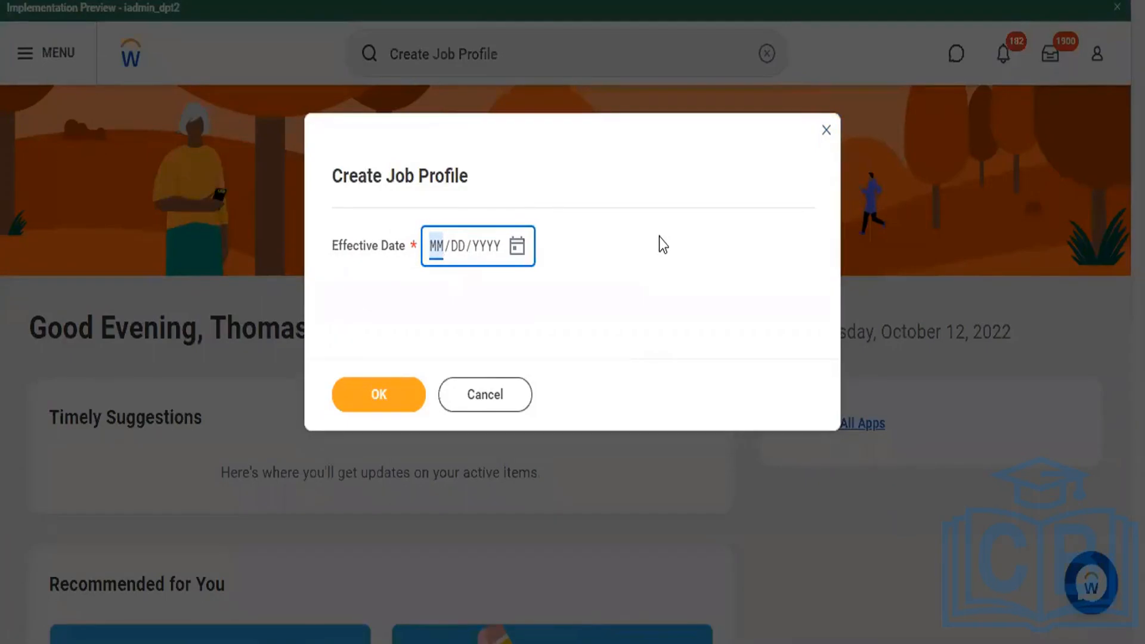
pyautogui.write('10/1')
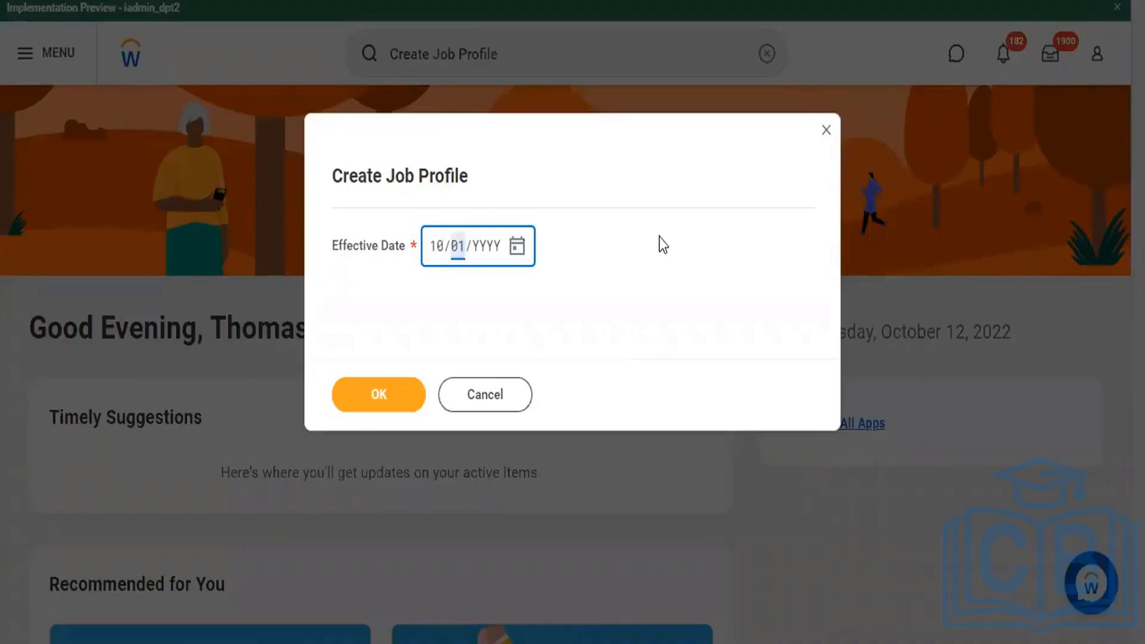
pyautogui.write('2/2022')
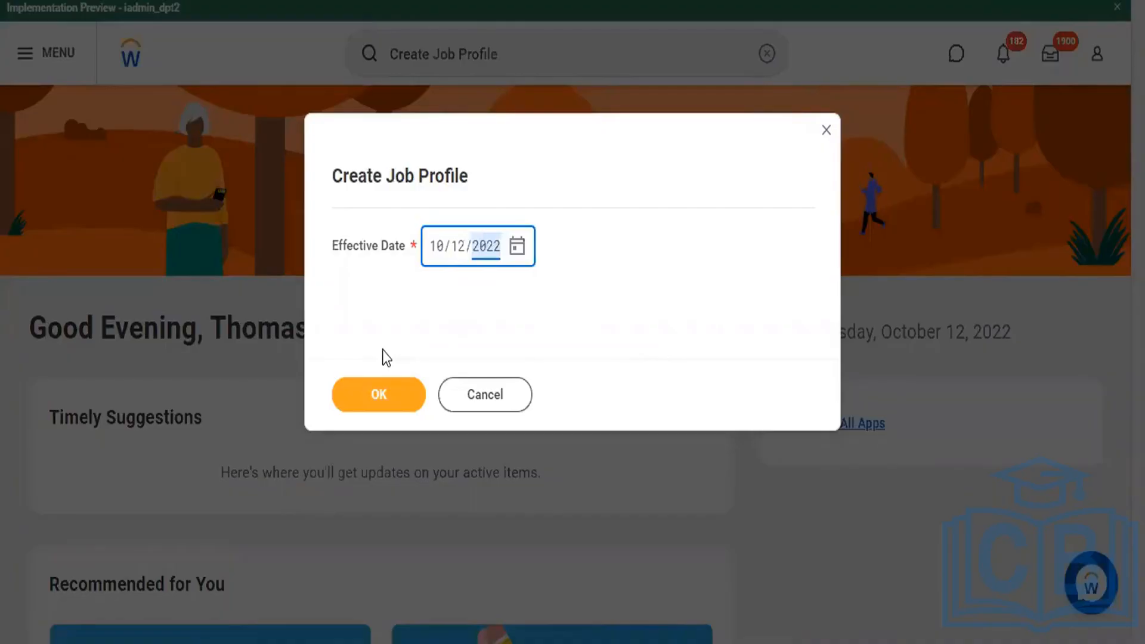
pyautogui.click(377, 397)
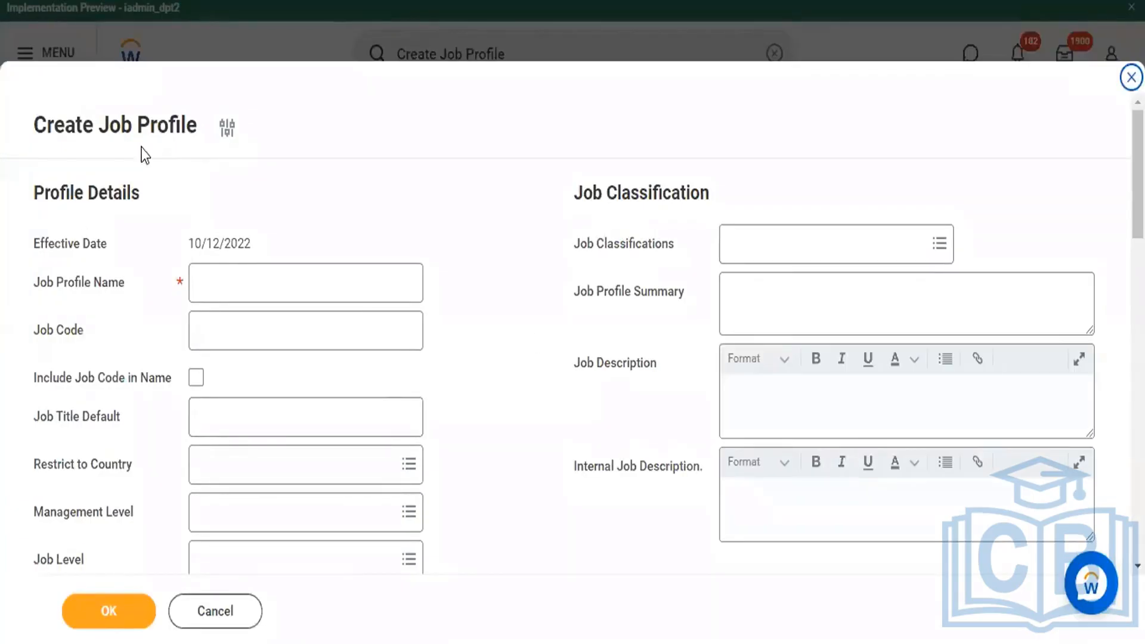
# - Examine the Create Job Profile fields from Profile Details to Pay Rate Types, Characteristics and Compensation
pyautogui.scroll(-10, 268, 225)
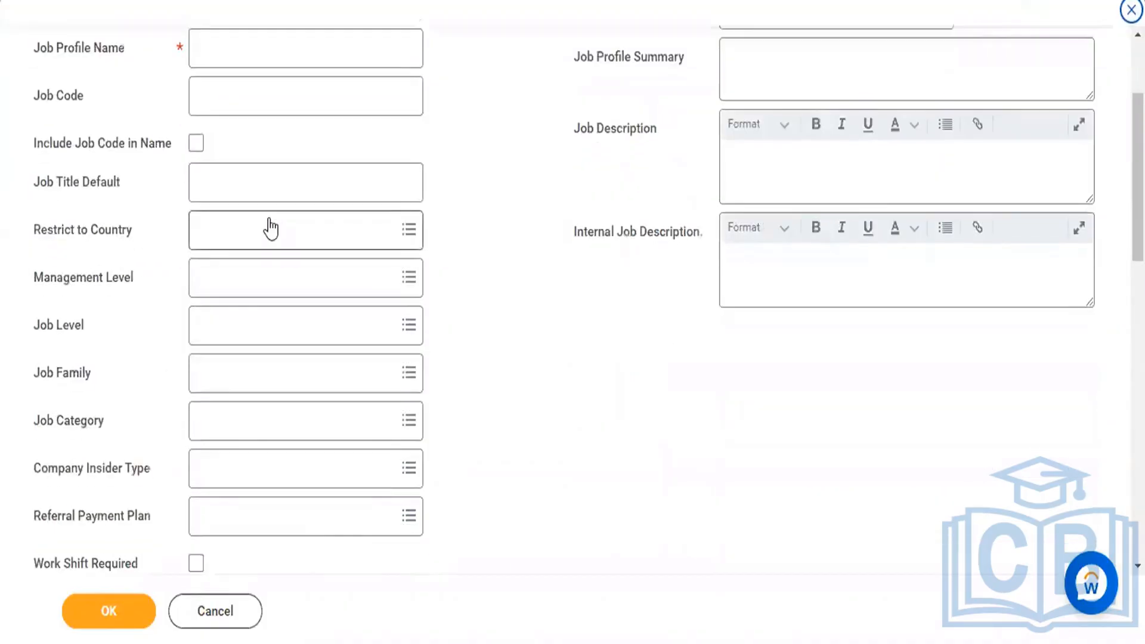
pyautogui.scroll(-4, 270, 227)
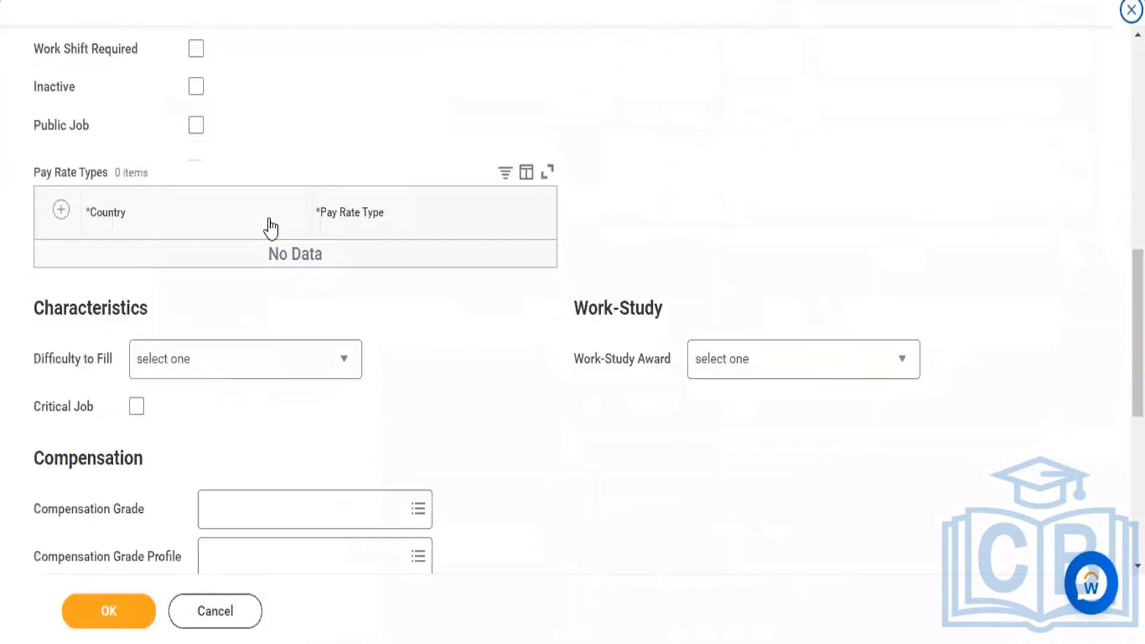
# - Name the new job profile CEO and enter Chief Executive Officer as its job code
pyautogui.scroll(-6, 270, 227)
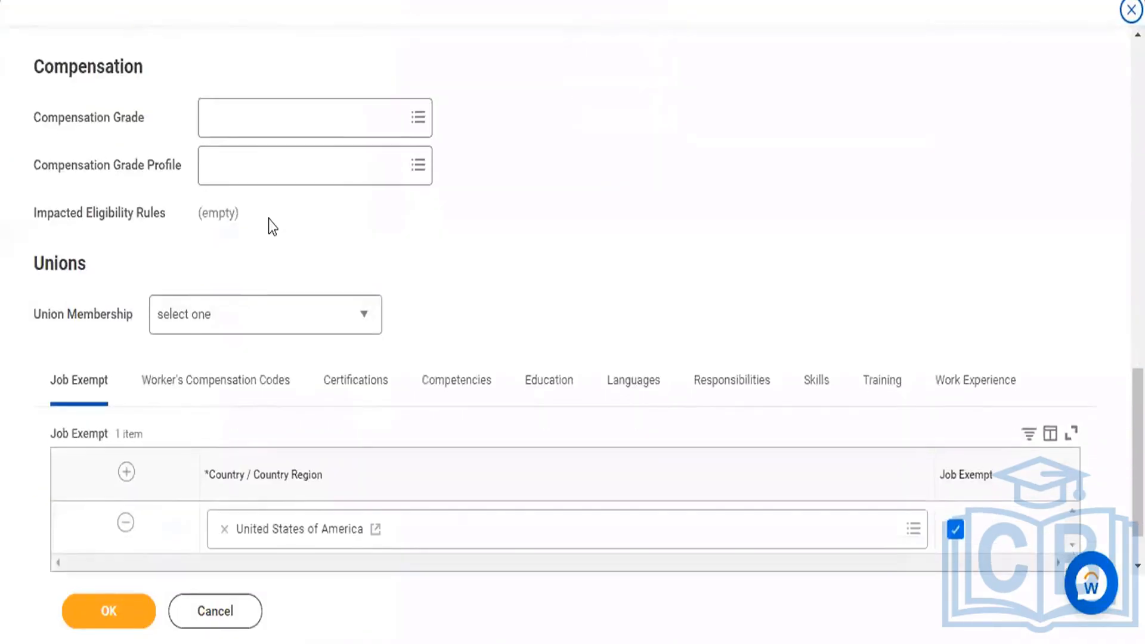
pyautogui.scroll(15, 472, 222)
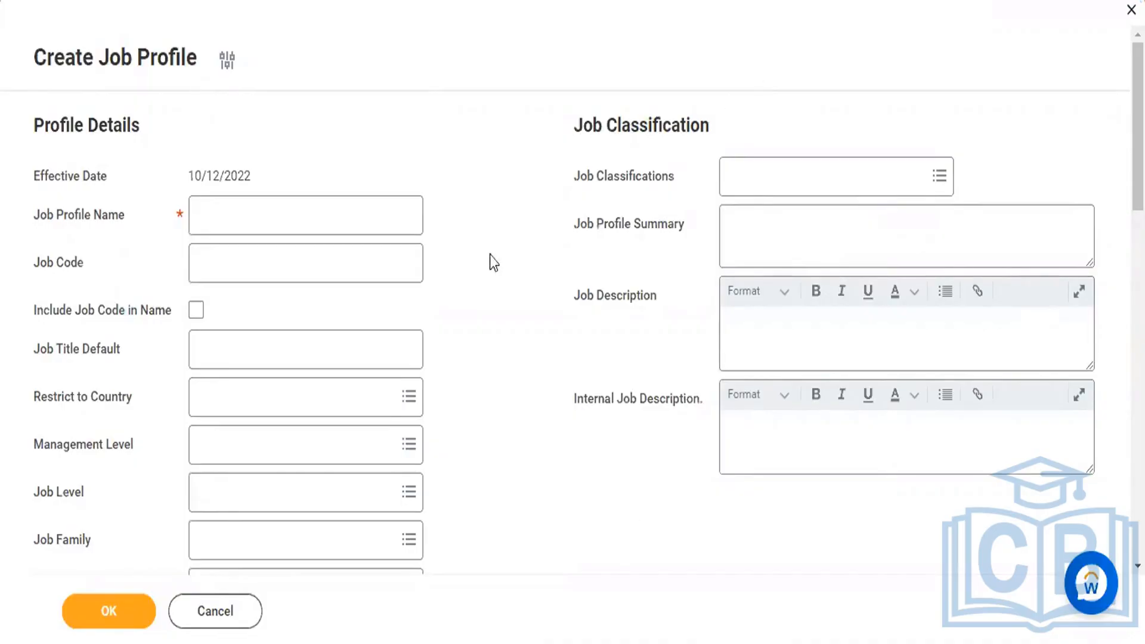
pyautogui.click(303, 215)
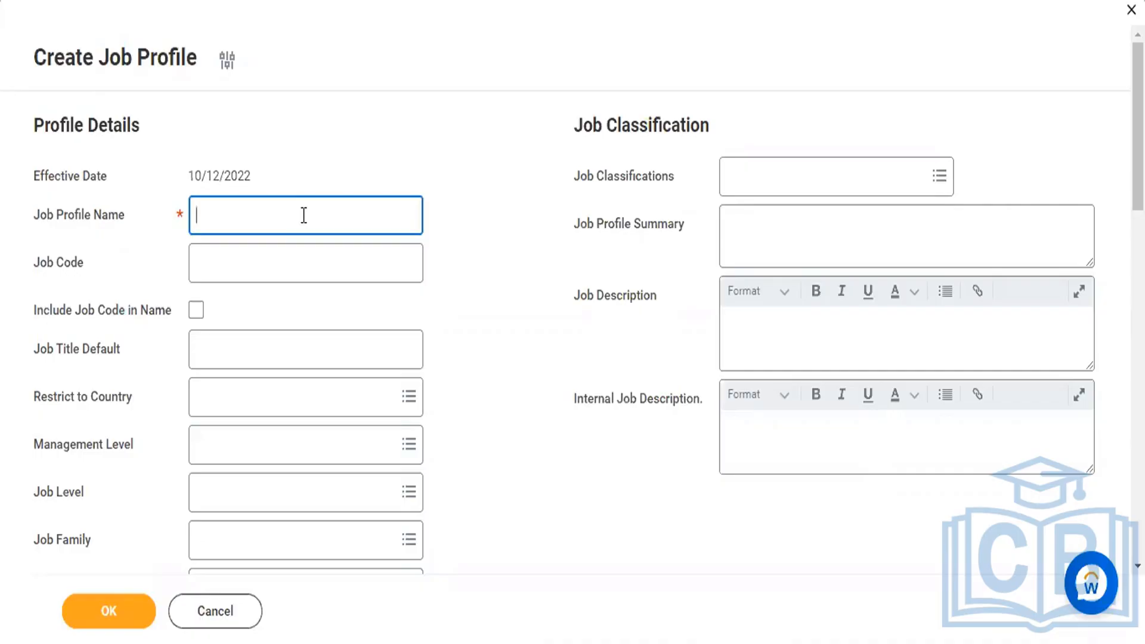
pyautogui.write('CEO')
pyautogui.click(250, 261)
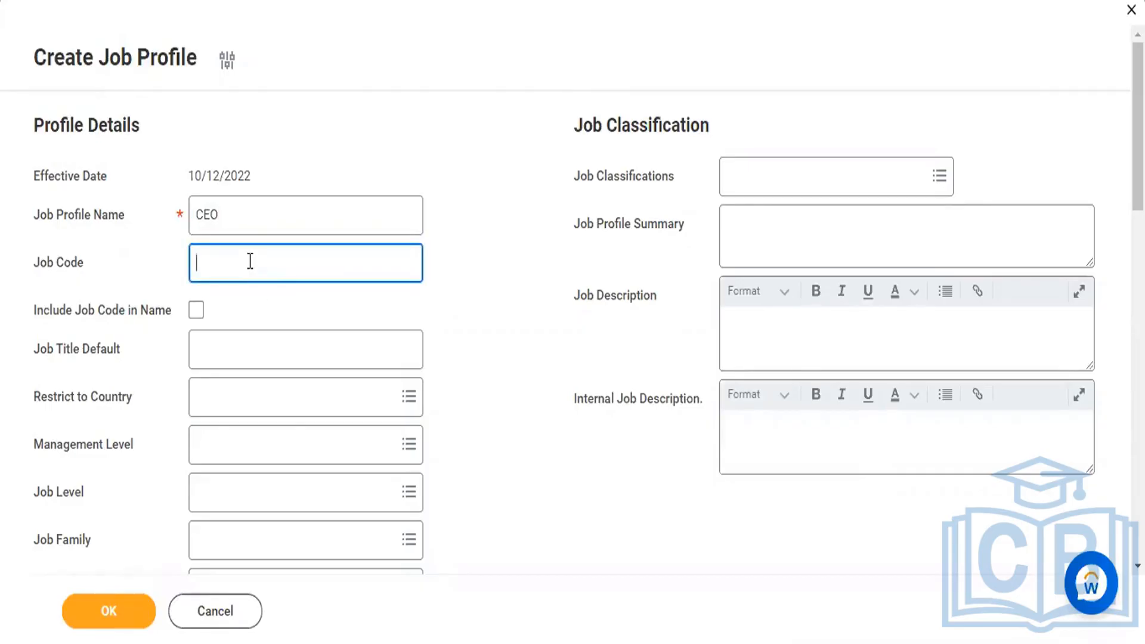
pyautogui.write('Chief Executive Officer')
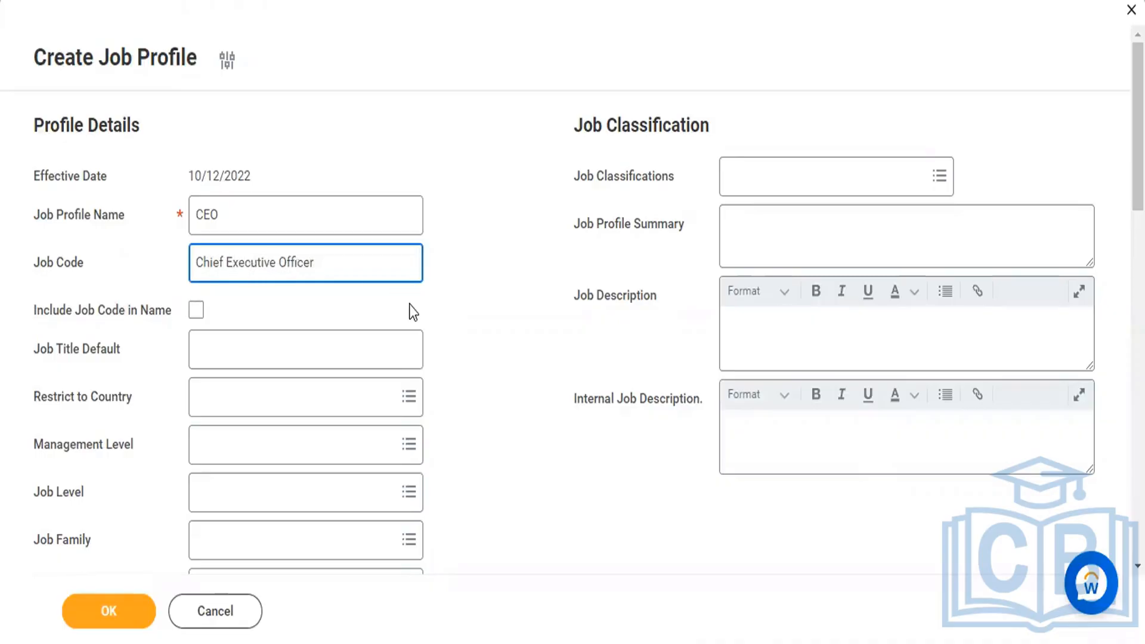
# - Include the job code in the profile name and change the code to Chief Executive Officer (CF Pvt Ltd)
pyautogui.scroll(-2, 410, 304)
pyautogui.scroll(-3, 410, 303)
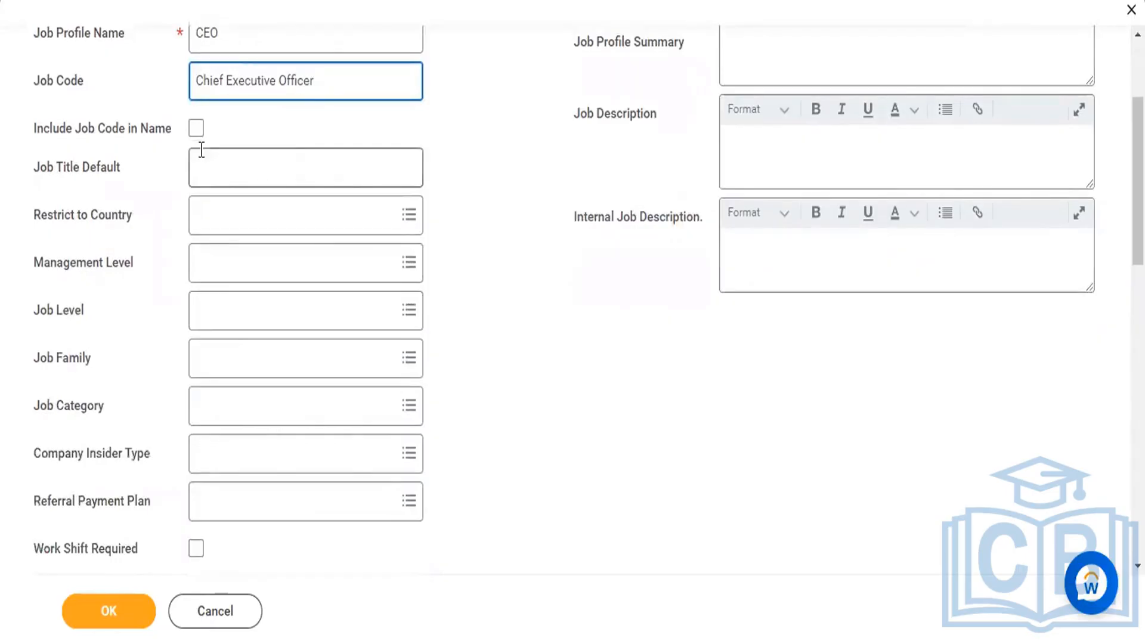
pyautogui.click(197, 131)
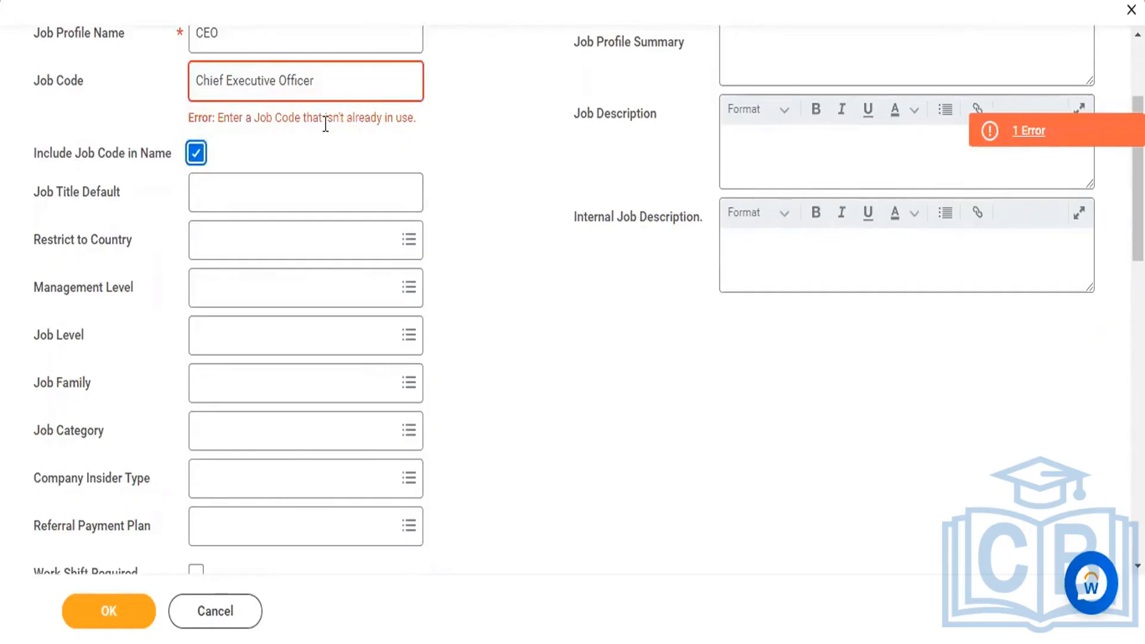
pyautogui.click(367, 79)
pyautogui.write('(')
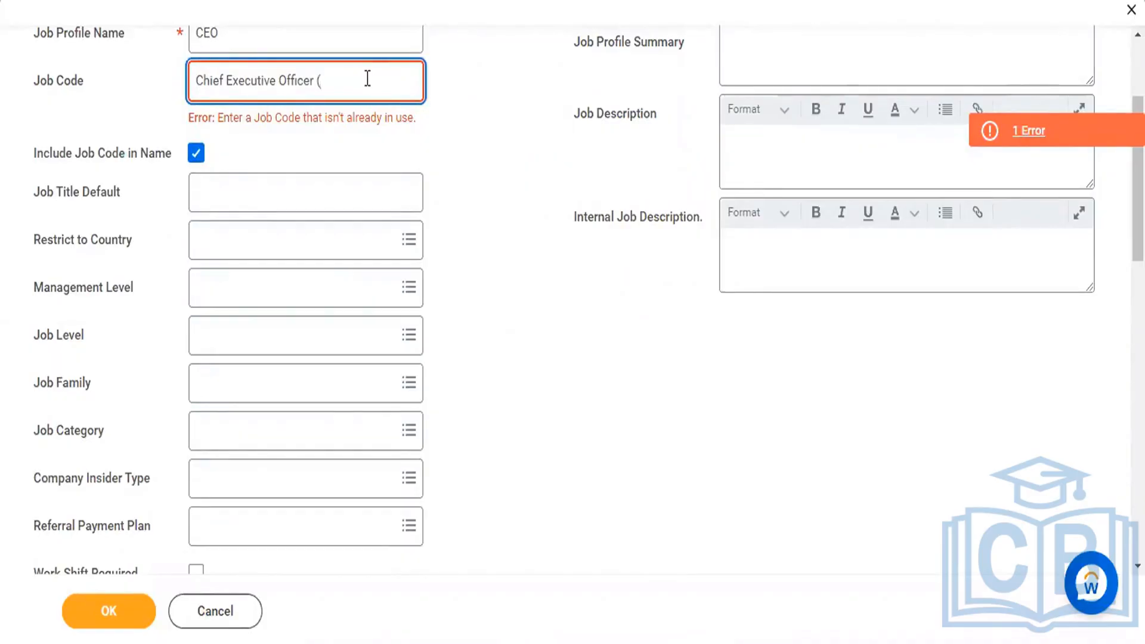
pyautogui.write('CF Pvt Ltd)')
pyautogui.click(509, 148)
# - Set the default job title to CEO and restrict the job profile to India
pyautogui.click(311, 167)
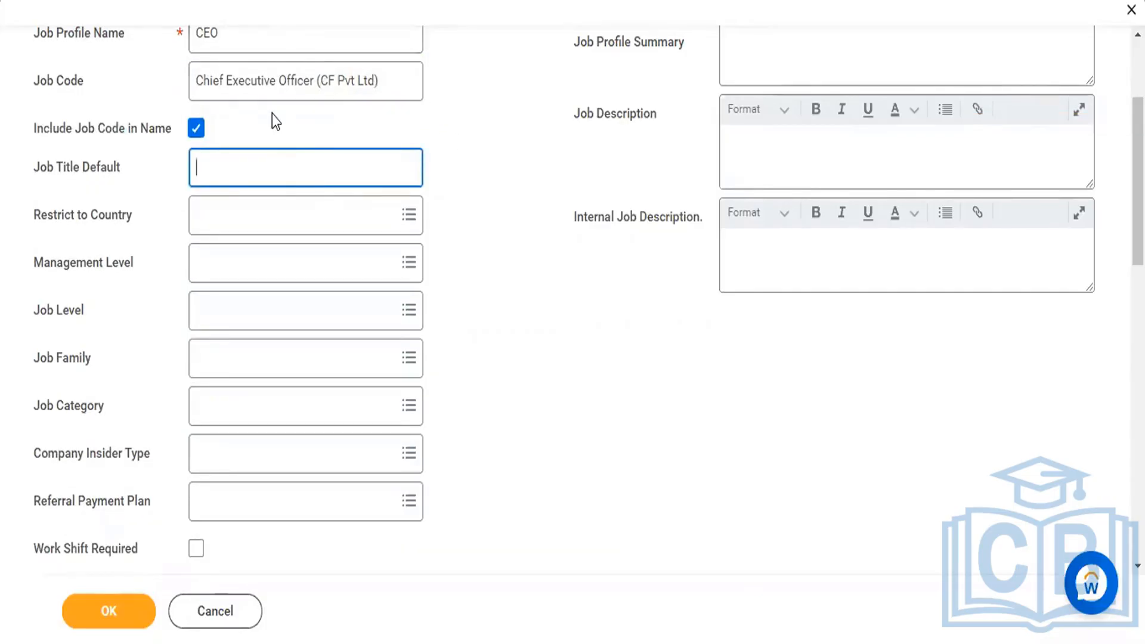
pyautogui.write('CEO')
pyautogui.press('Tab')
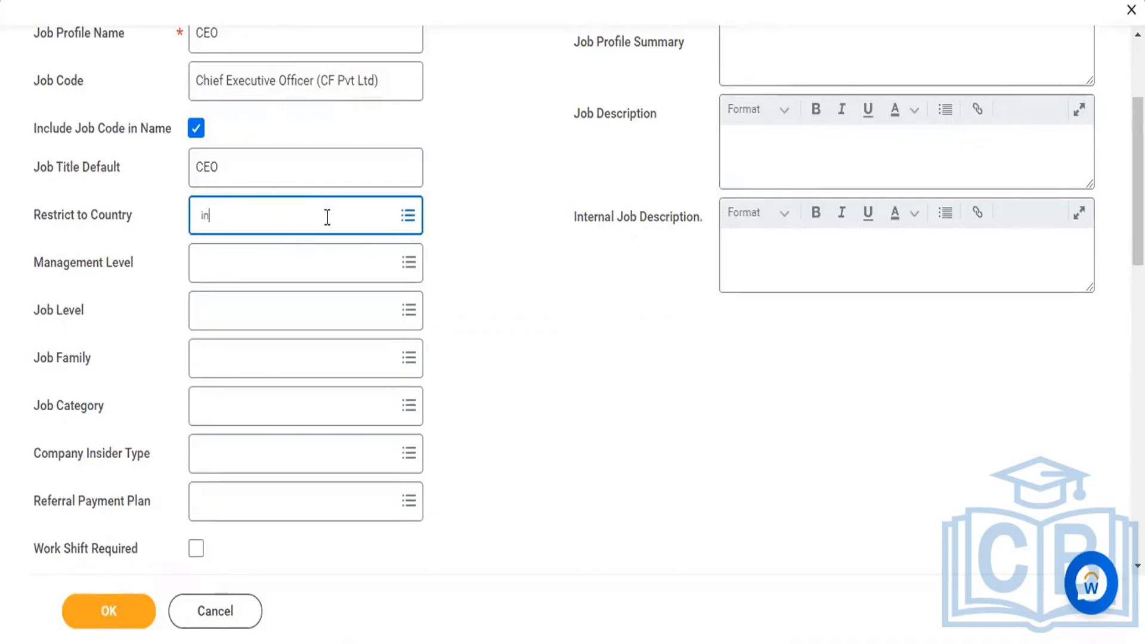
pyautogui.write('IND')
pyautogui.press('Return')
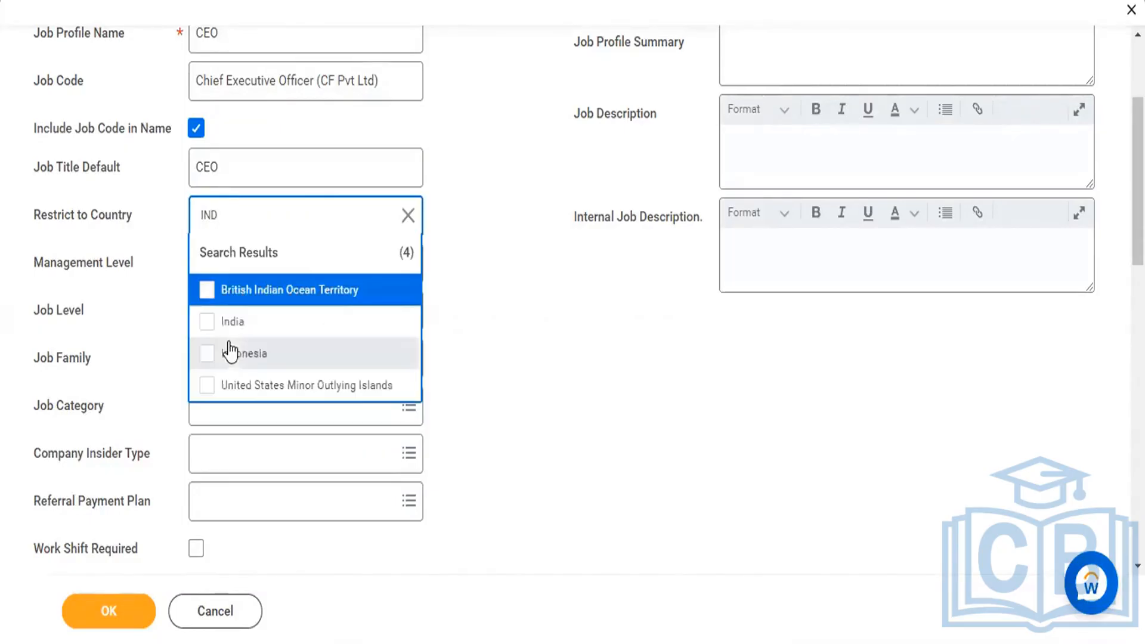
pyautogui.click(207, 322)
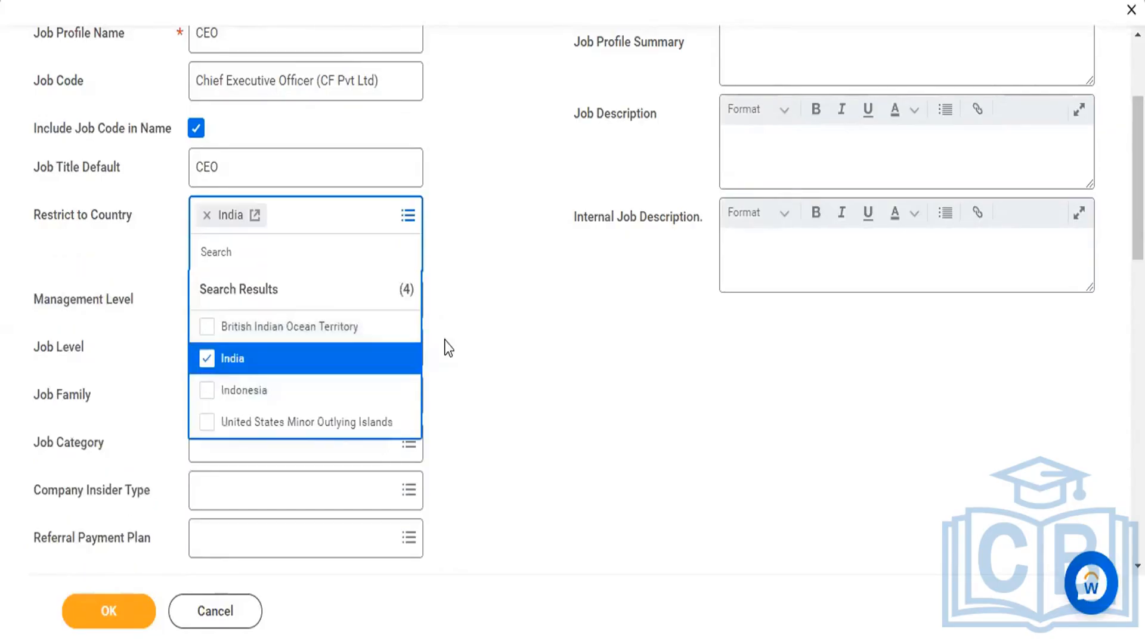
pyautogui.click(449, 347)
# - Set the job profile's management level to 3 2. sa1 CEO
pyautogui.scroll(-2, 444, 347)
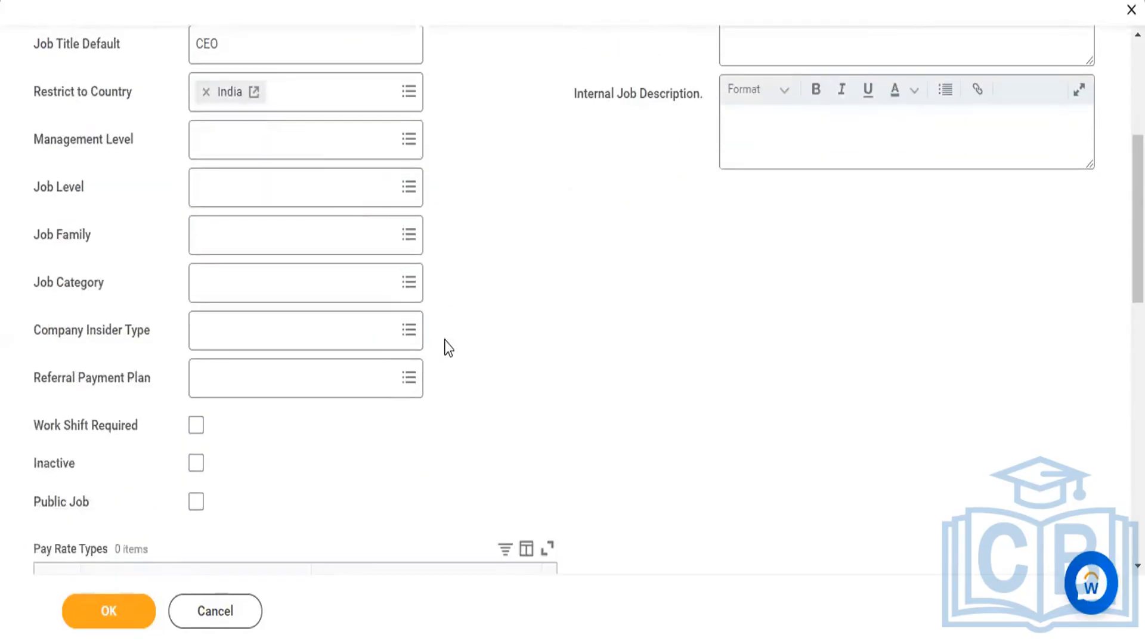
pyautogui.click(312, 146)
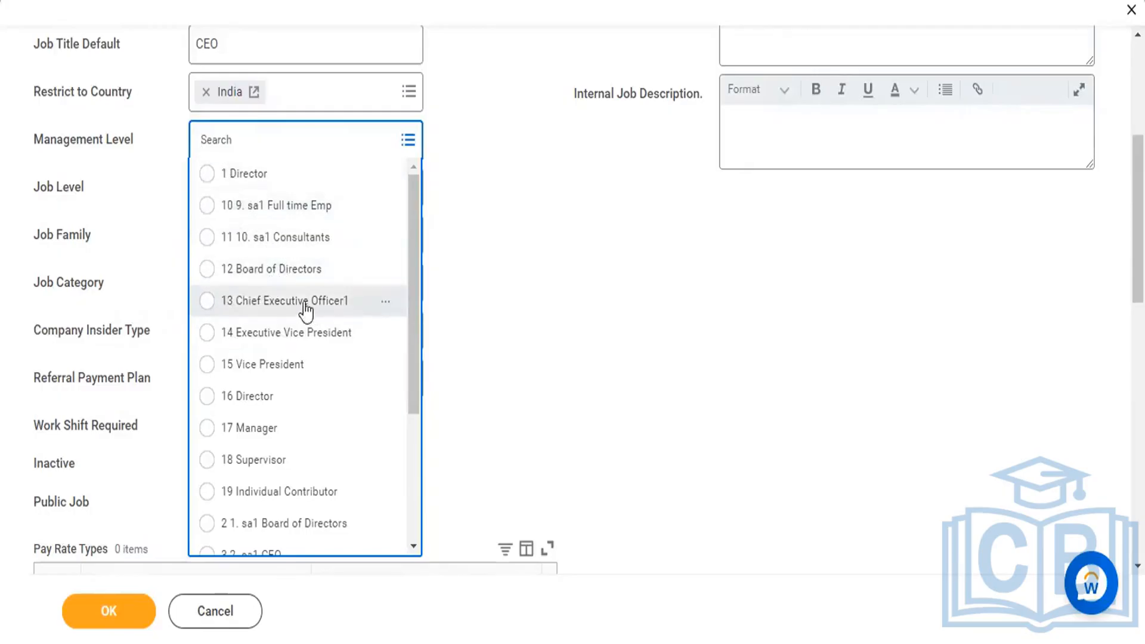
pyautogui.scroll(-3, 298, 305)
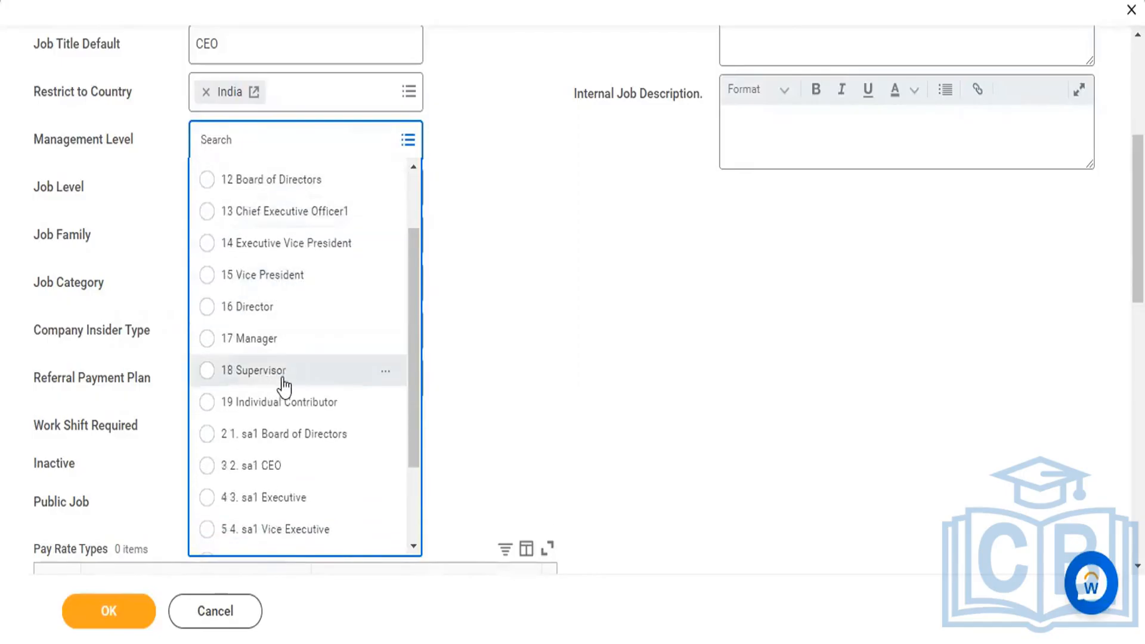
pyautogui.scroll(-4, 283, 384)
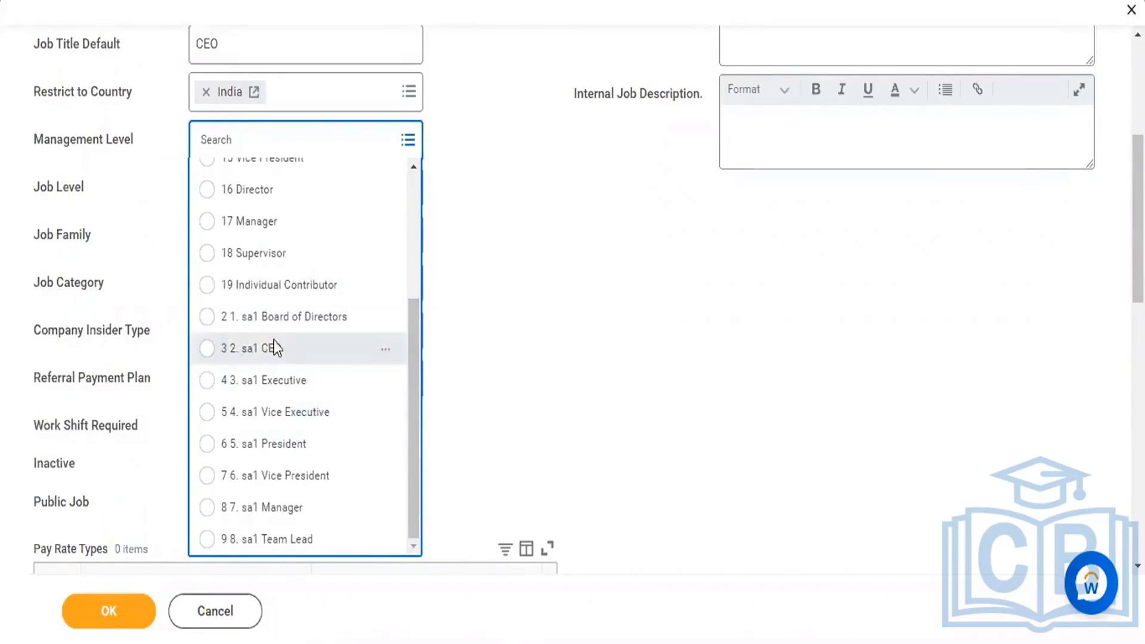
pyautogui.scroll(3, 274, 343)
pyautogui.scroll(-5, 275, 348)
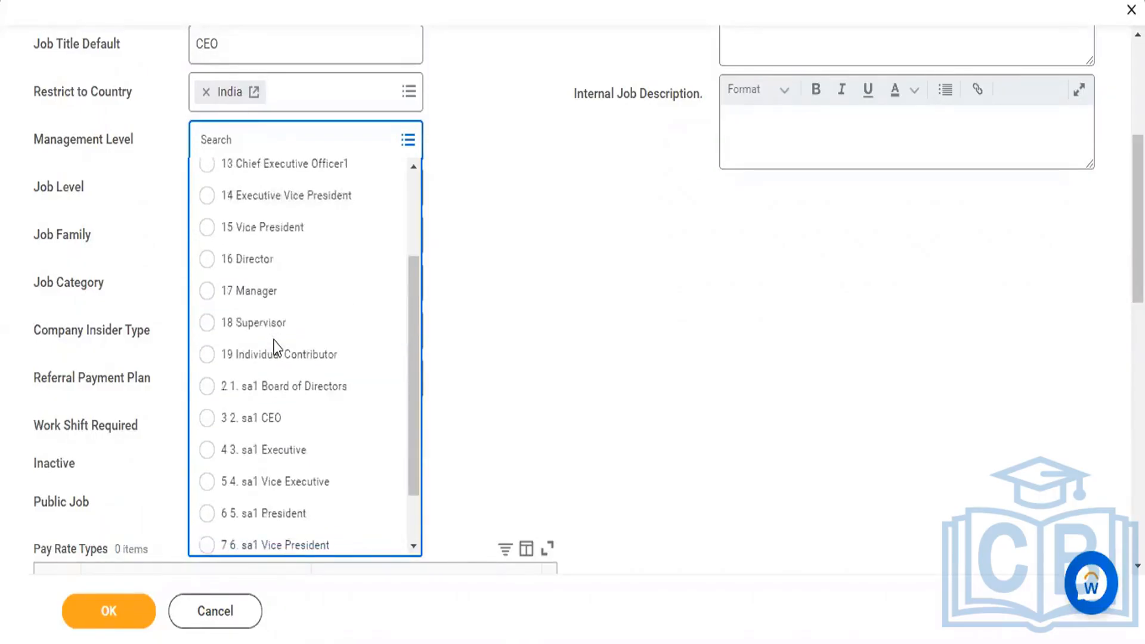
pyautogui.click(210, 351)
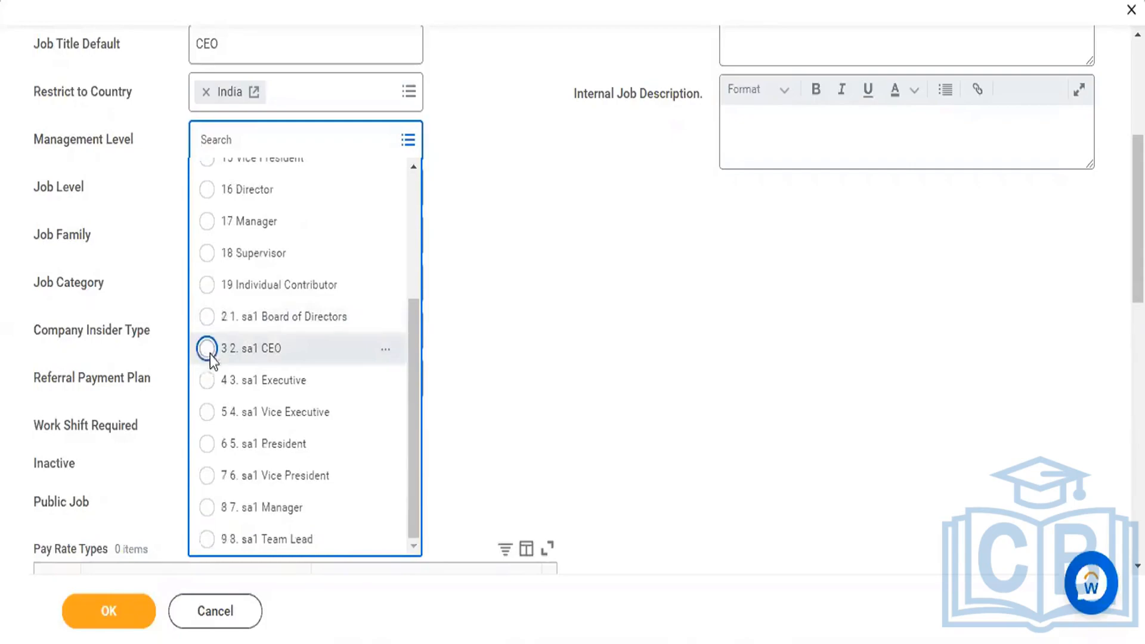
# - Find CEO among the job levels and assign it as the profile's job level
pyautogui.click(328, 193)
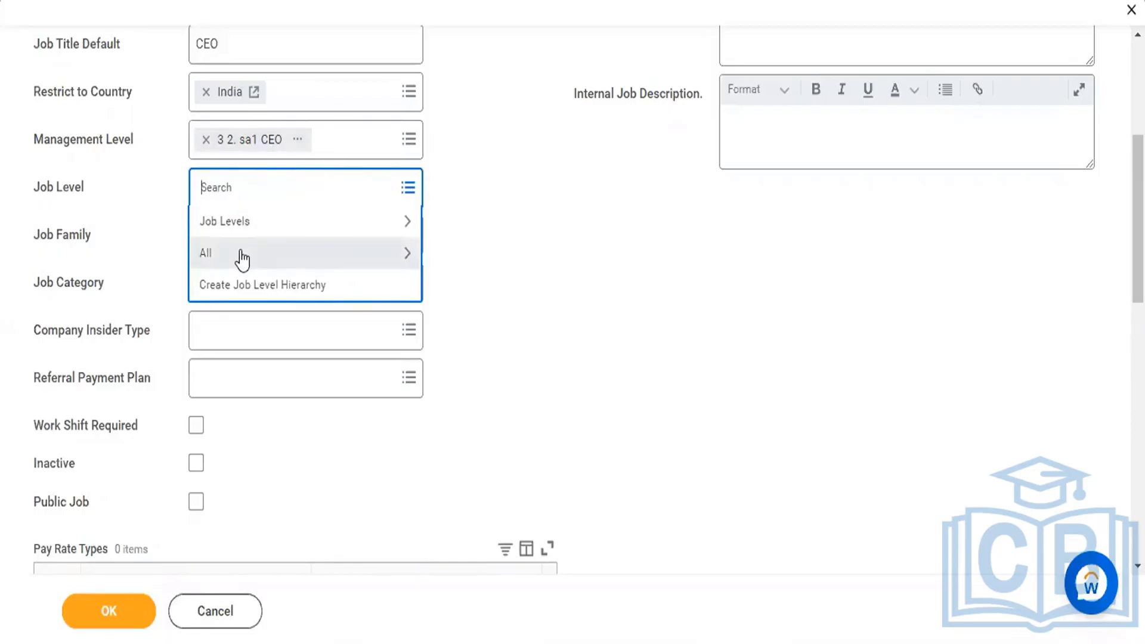
pyautogui.write('CEO')
pyautogui.press('Return')
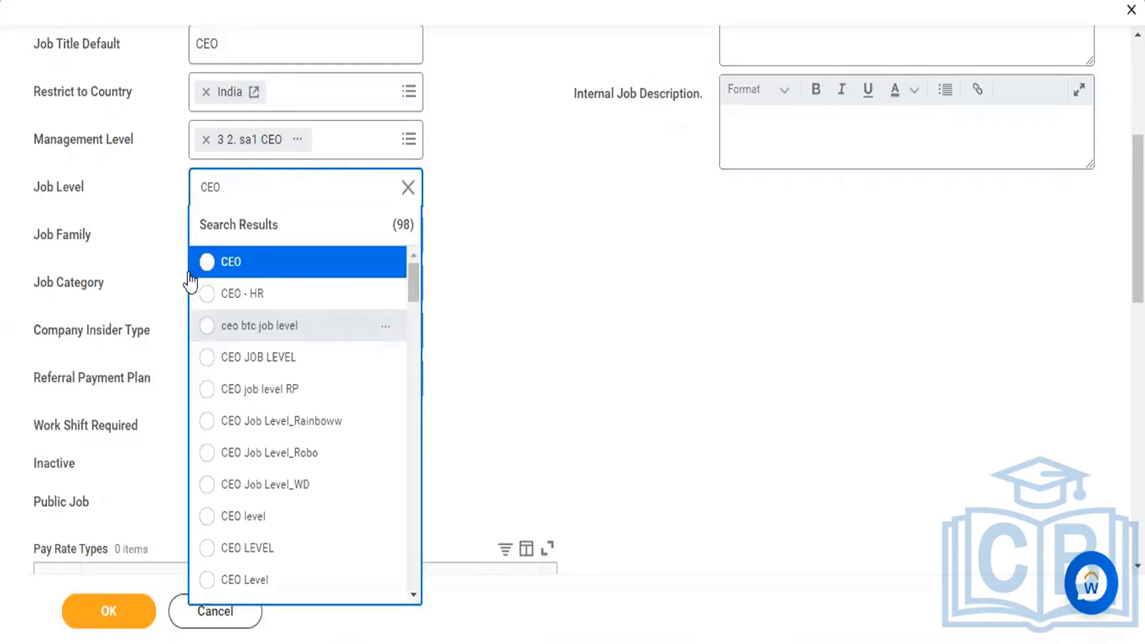
pyautogui.click(206, 261)
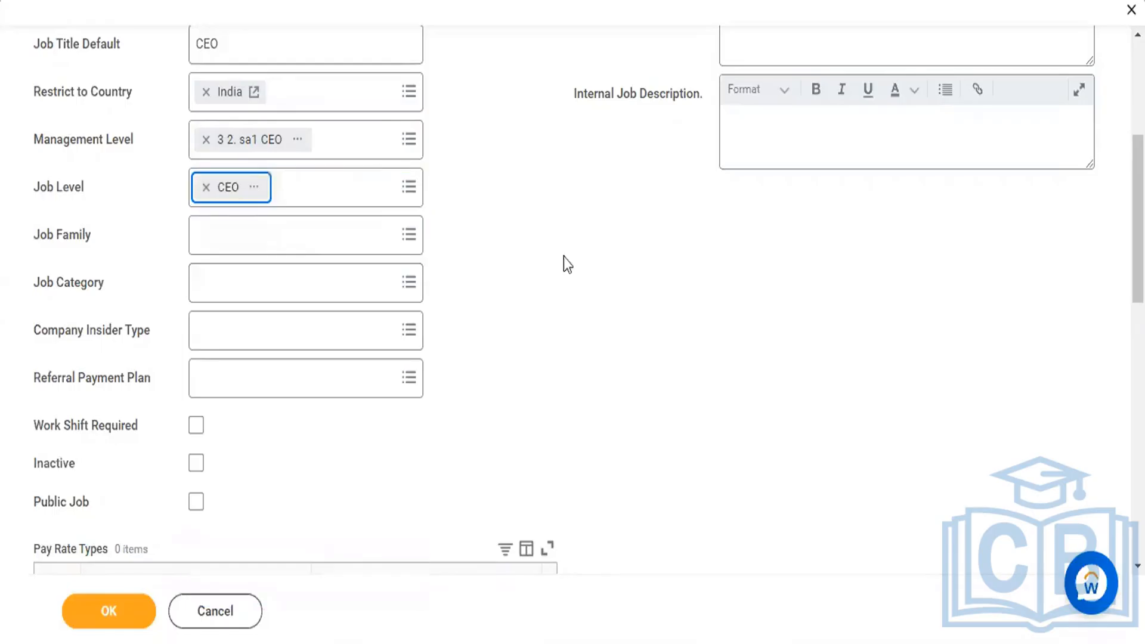
# - Search the job families for ceo and assign ceo job family btc to the profile
pyautogui.click(353, 230)
pyautogui.write('c')
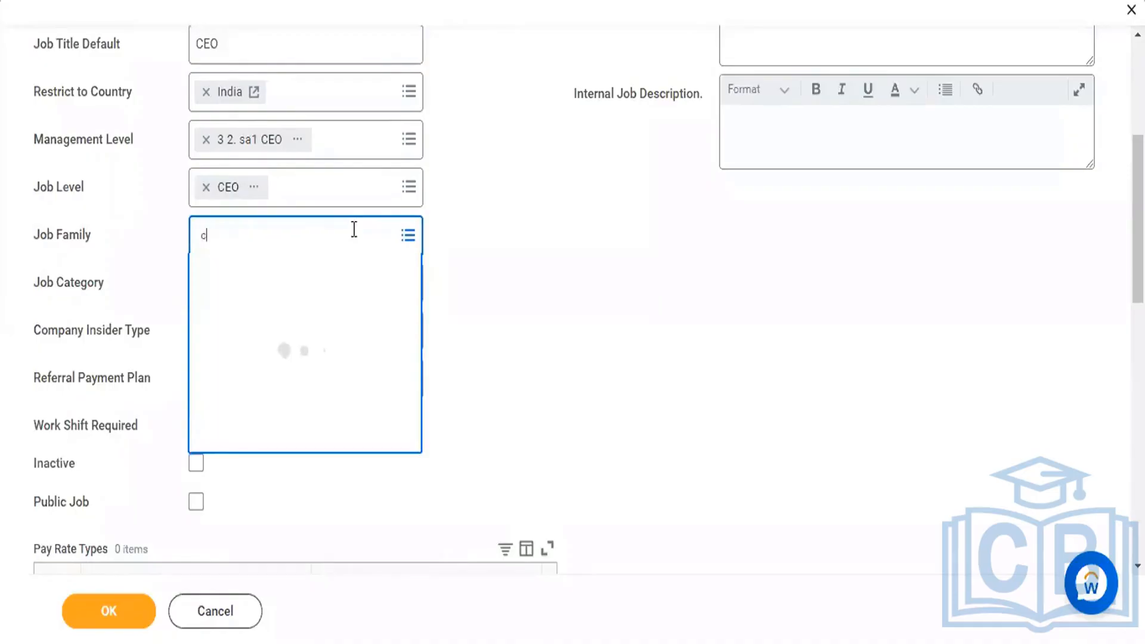
pyautogui.write('eo')
pyautogui.press('Return')
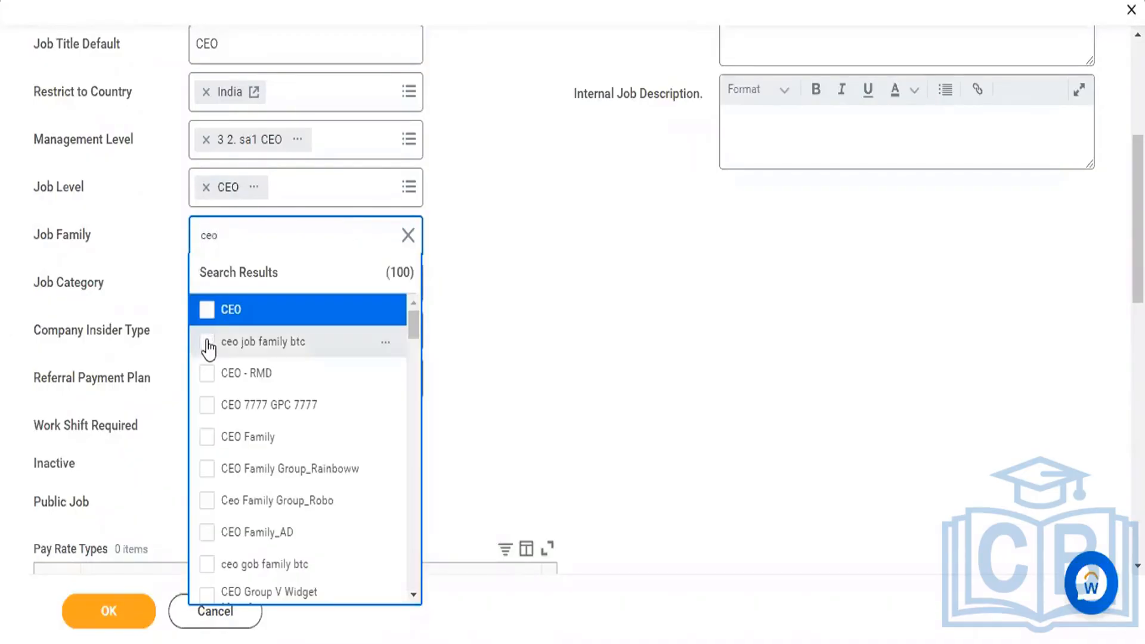
pyautogui.click(207, 342)
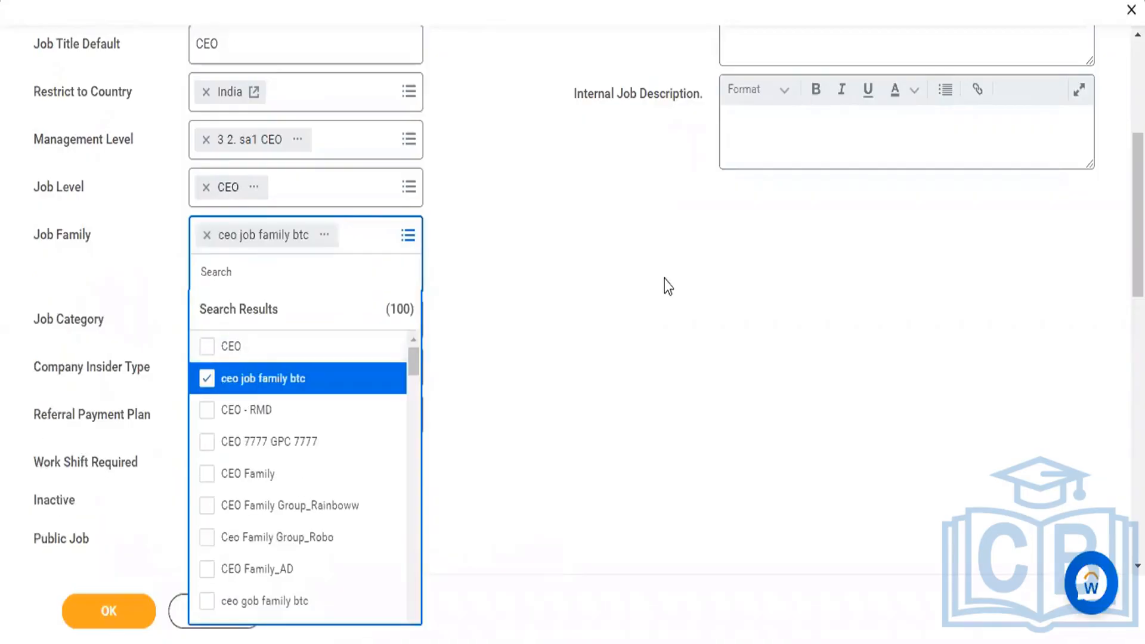
pyautogui.click(563, 300)
# - Search the job categories for CEO and assign Ks_Motown_CEO to the profile
pyautogui.scroll(-3, 564, 301)
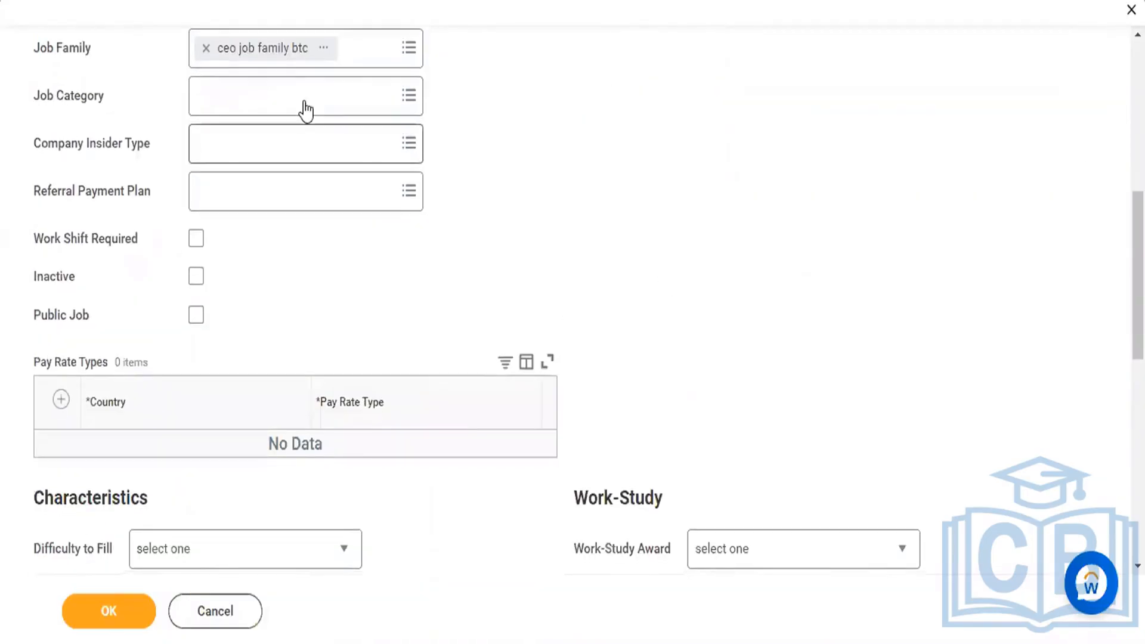
pyautogui.click(305, 102)
pyautogui.write('CE')
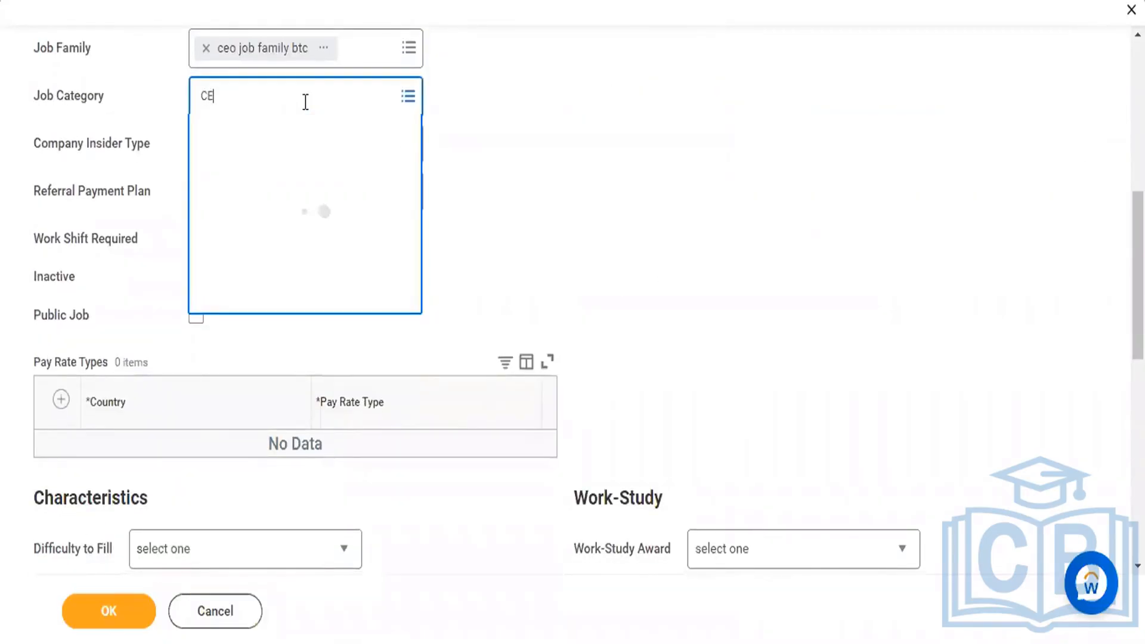
pyautogui.write('O')
pyautogui.press('Return')
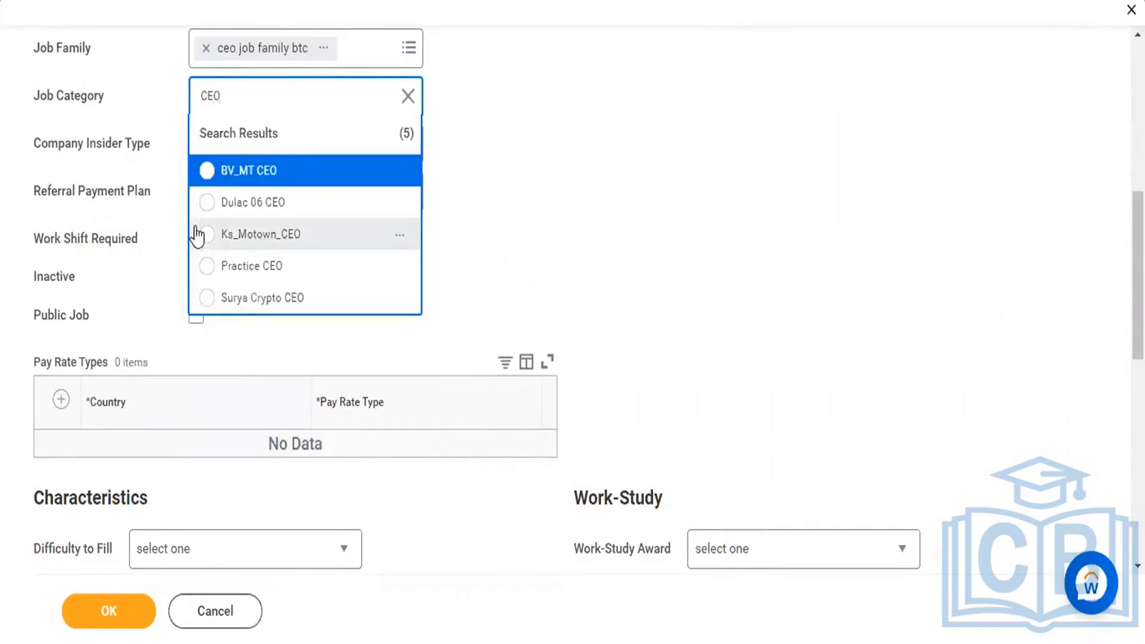
pyautogui.click(201, 242)
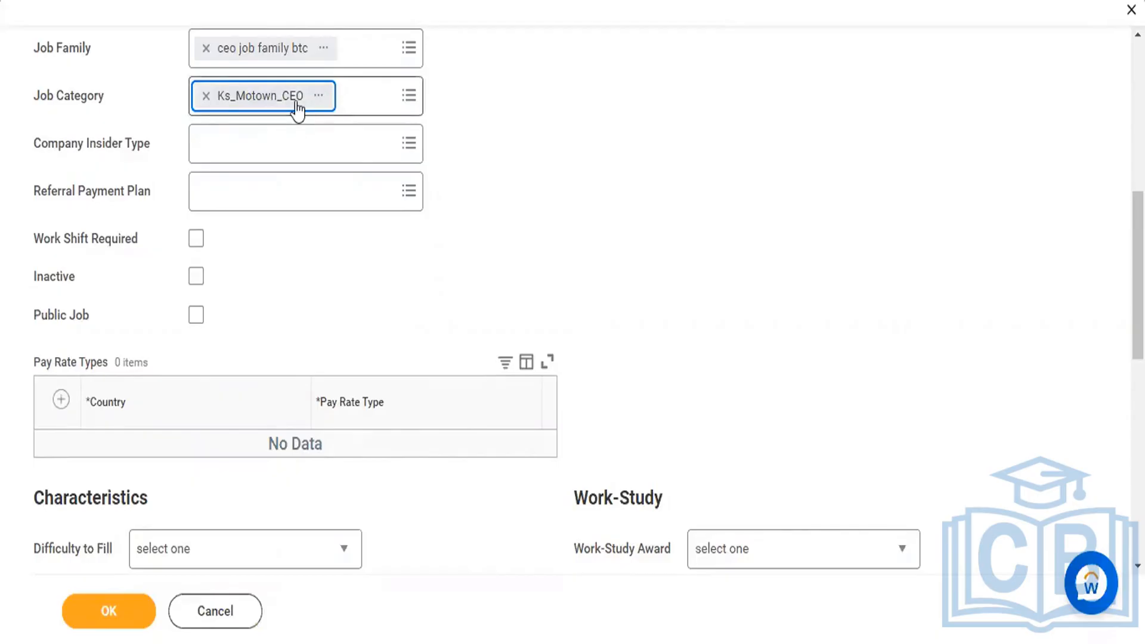
# - Set the company insider type to Other, chosen from the list of all types
pyautogui.click(279, 140)
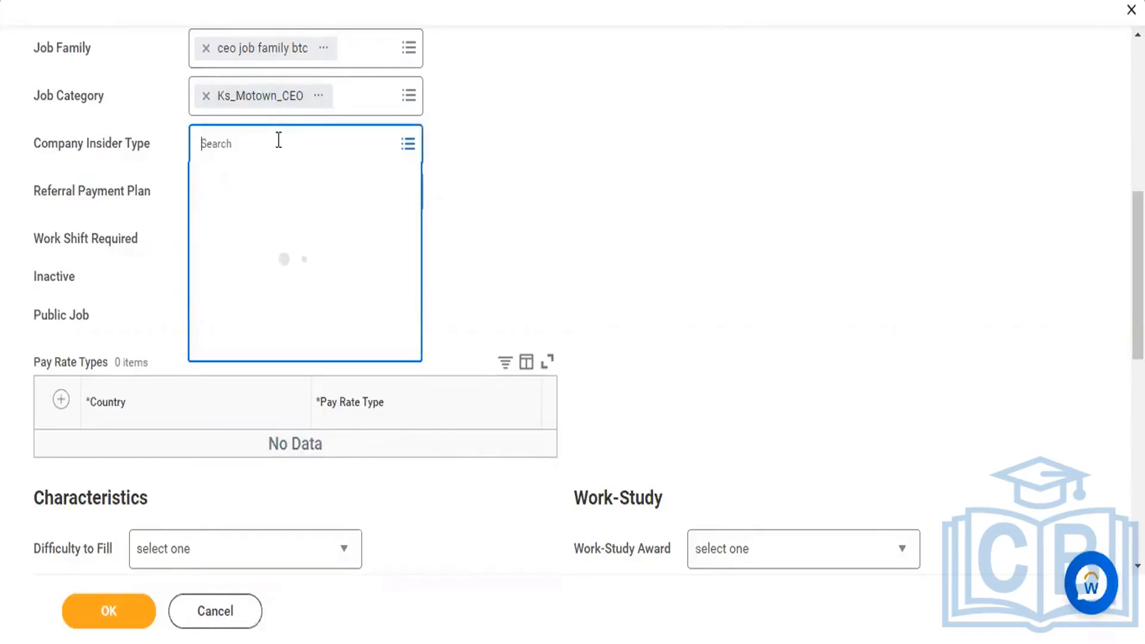
pyautogui.click(212, 210)
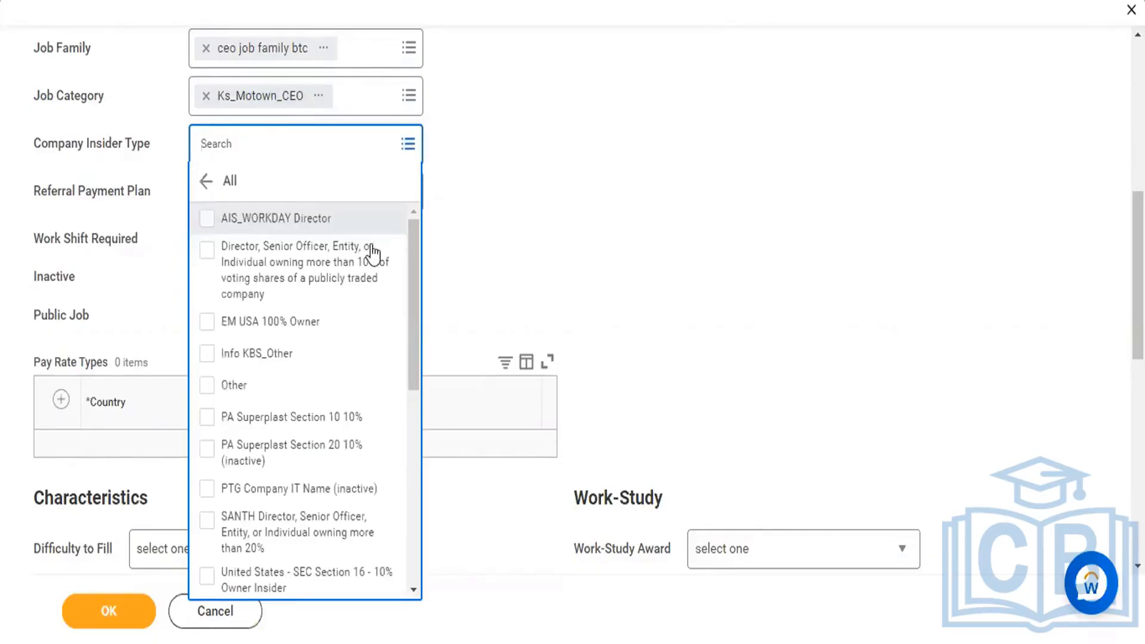
pyautogui.click(205, 391)
pyautogui.click(552, 167)
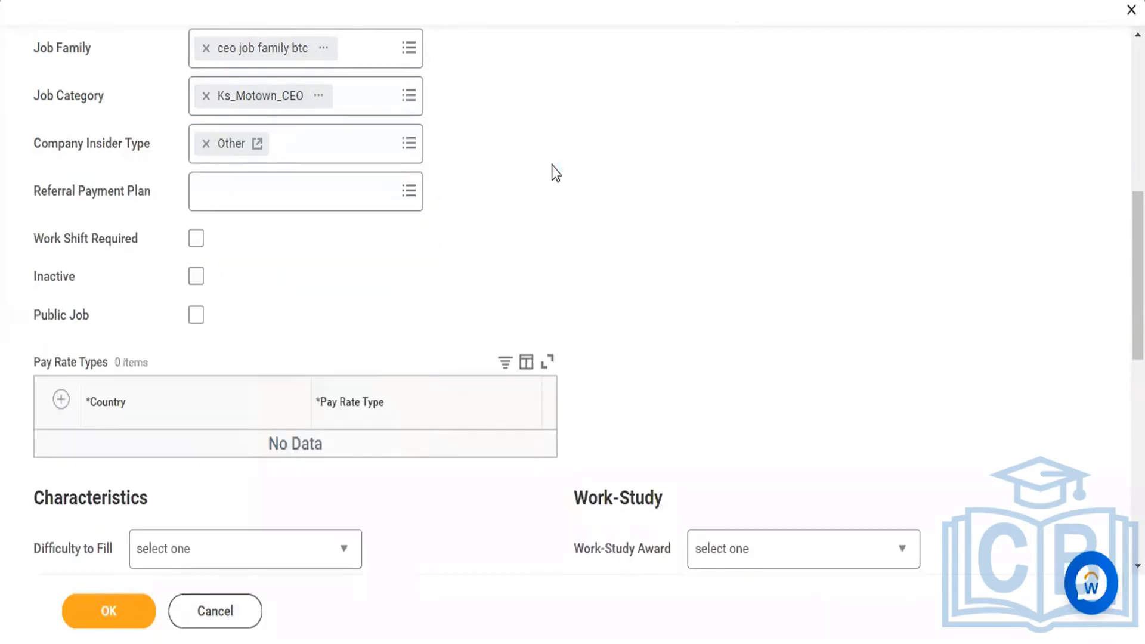
# - Set the referral payment plan to Team22_Joining bonus referral, chosen from the list of available plans
pyautogui.scroll(-1, 382, 160)
pyautogui.click(382, 154)
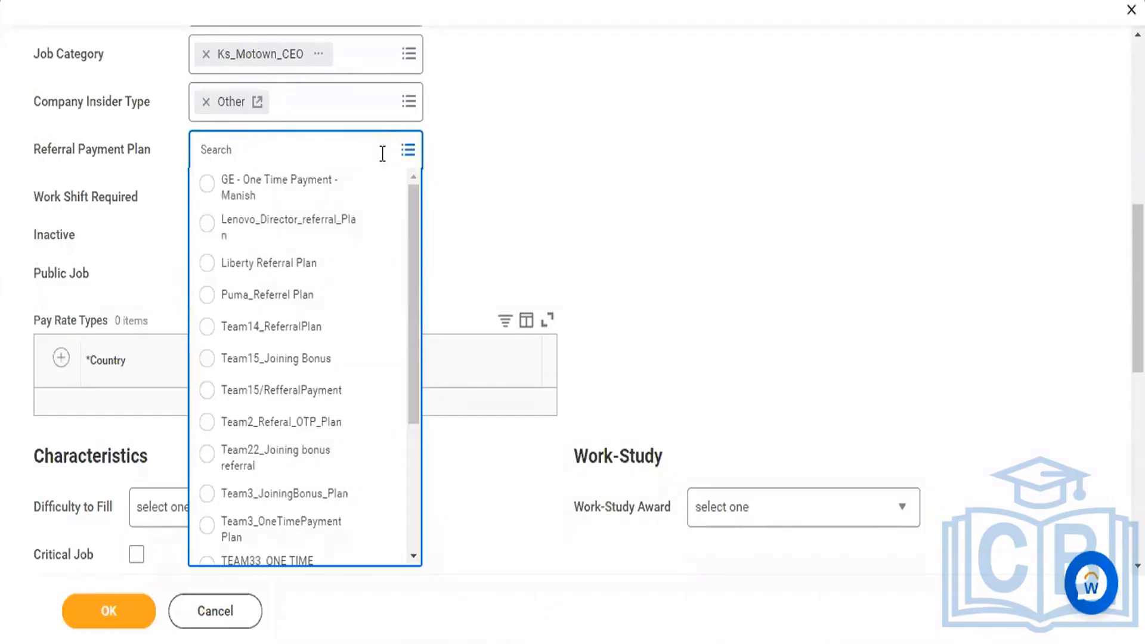
pyautogui.write('House')
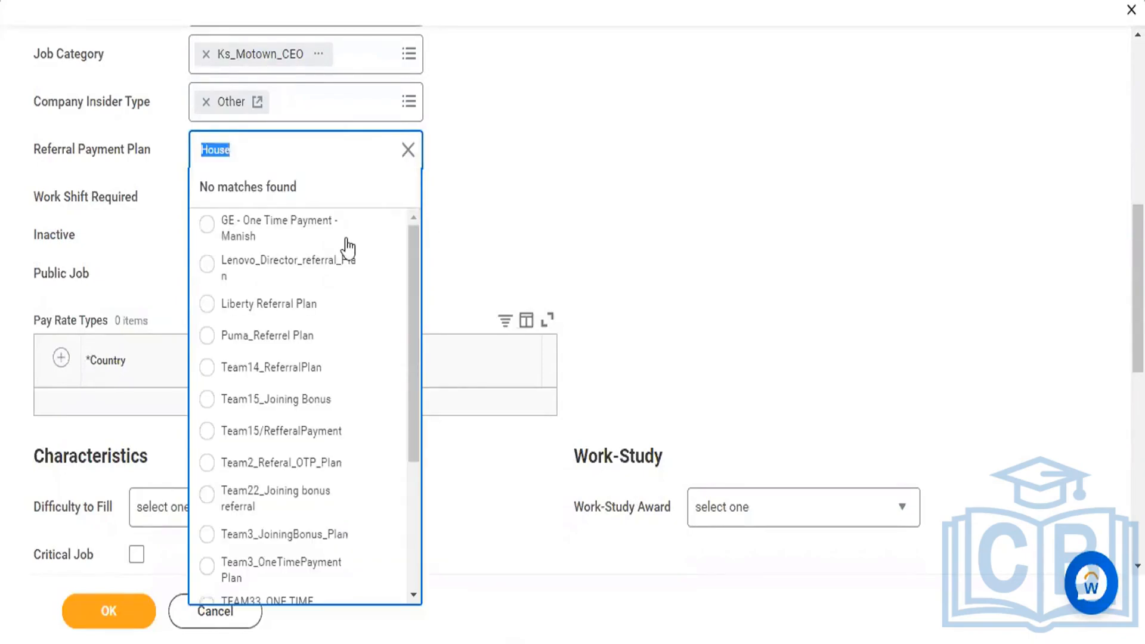
pyautogui.press('BackSpace')
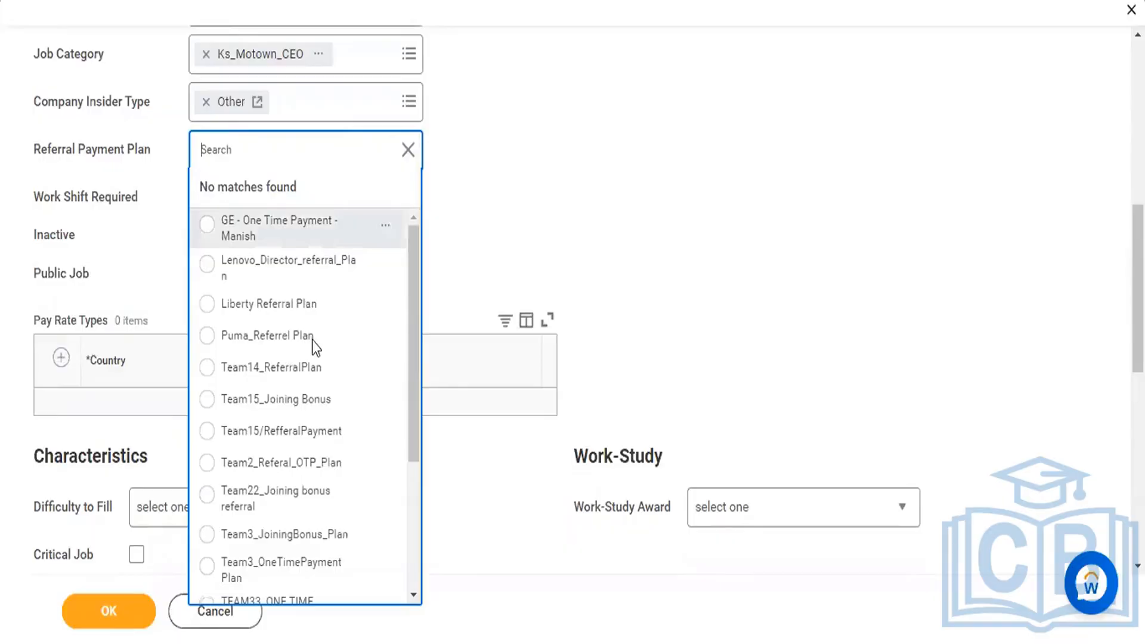
pyautogui.scroll(-3, 312, 340)
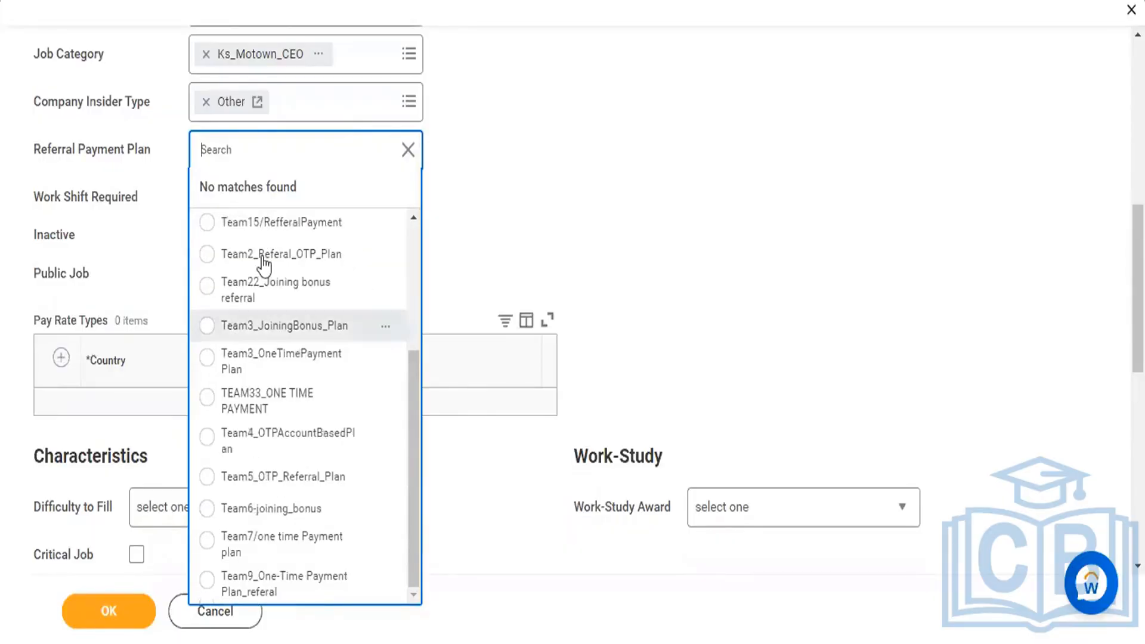
pyautogui.click(207, 286)
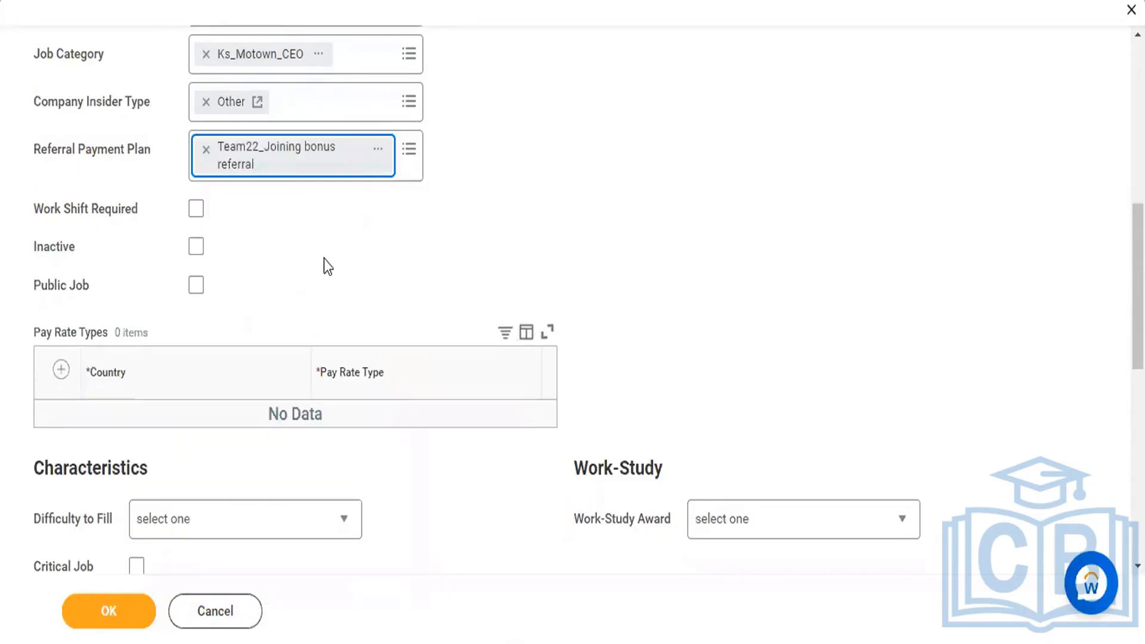
pyautogui.scroll(-1, 324, 258)
pyautogui.scroll(-1, 323, 259)
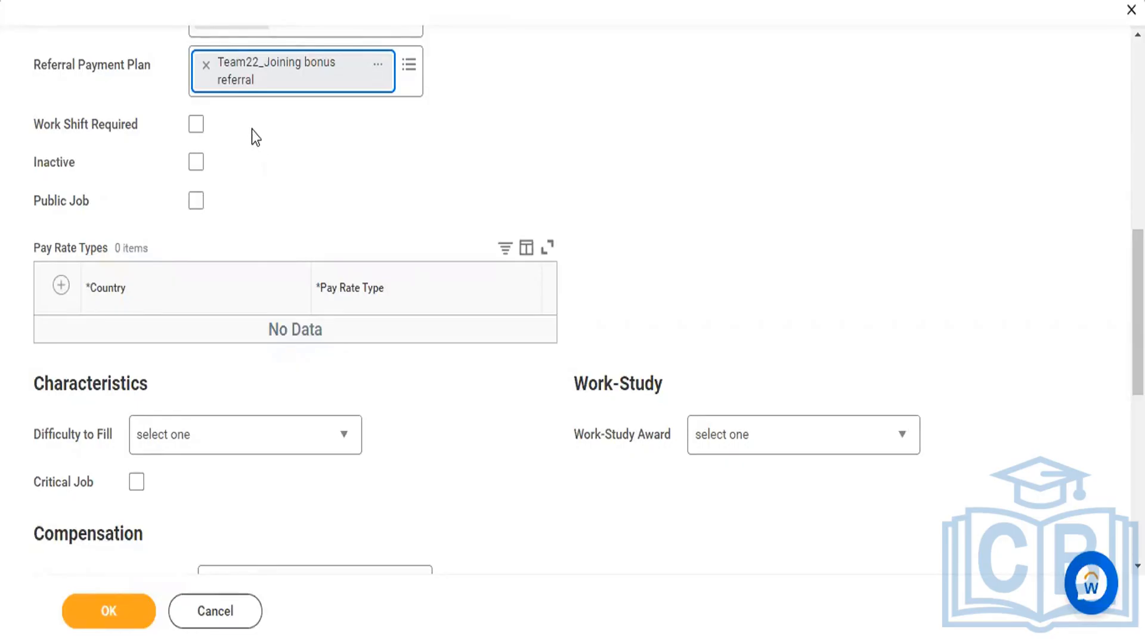
pyautogui.click(196, 127)
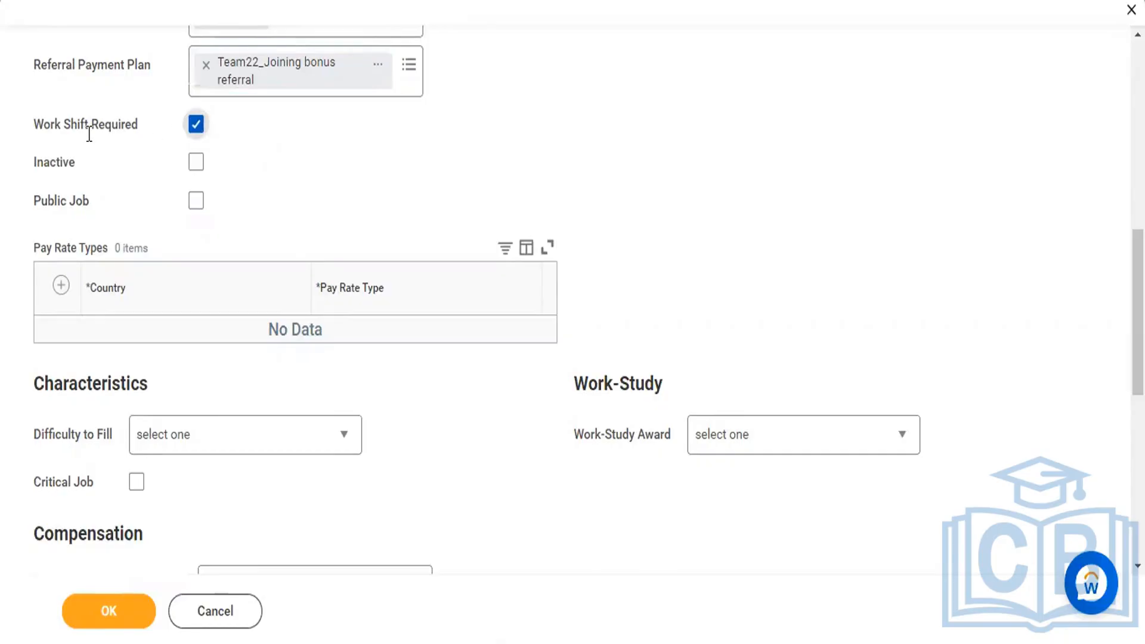
pyautogui.click(199, 202)
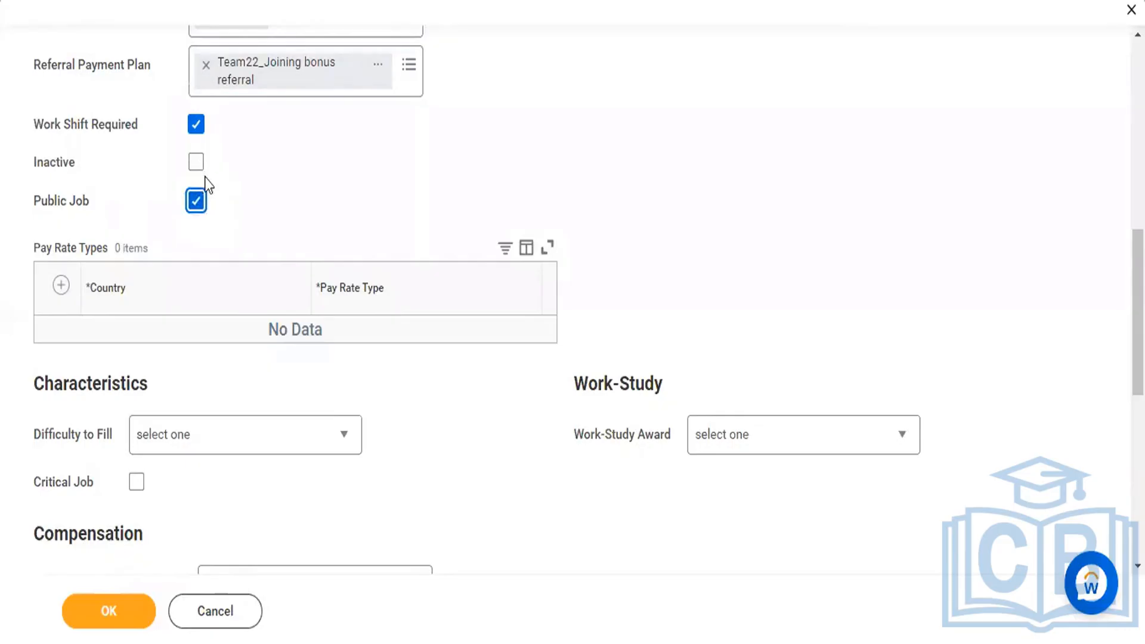
pyautogui.click(196, 202)
pyautogui.click(195, 132)
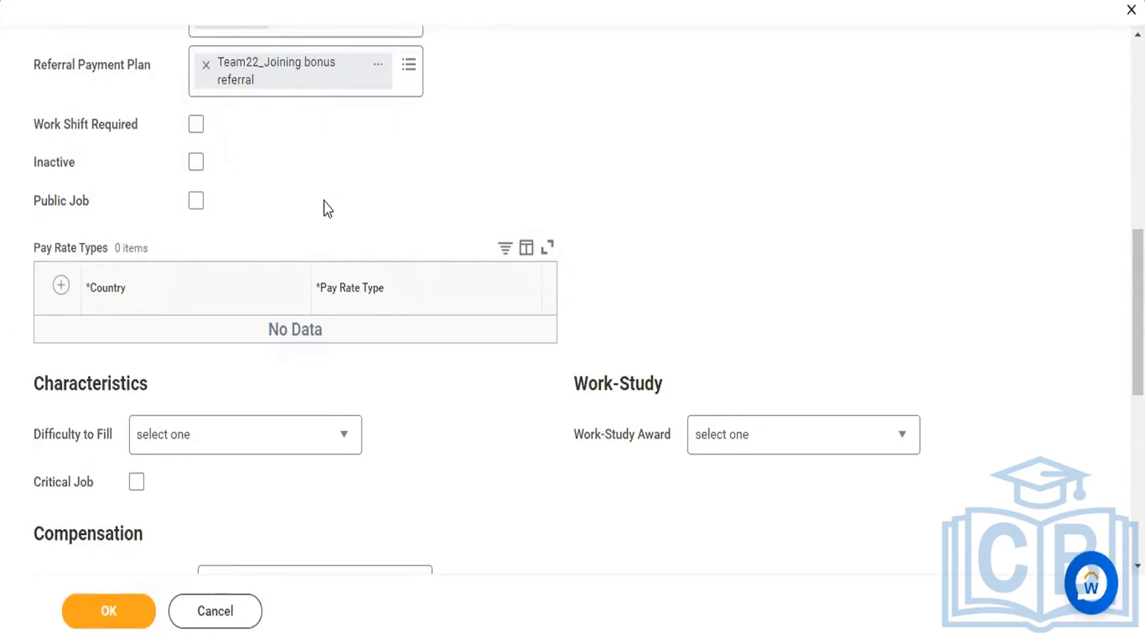
# - Add a row to the pay rate types table and set its country to India
pyautogui.scroll(-2, 324, 202)
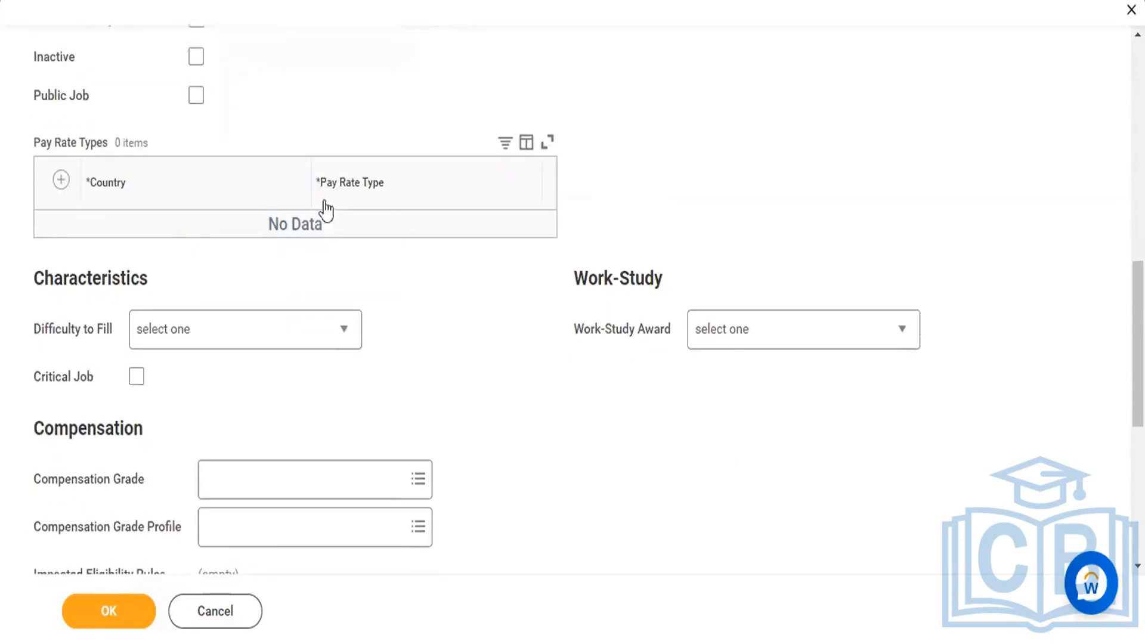
pyautogui.click(61, 178)
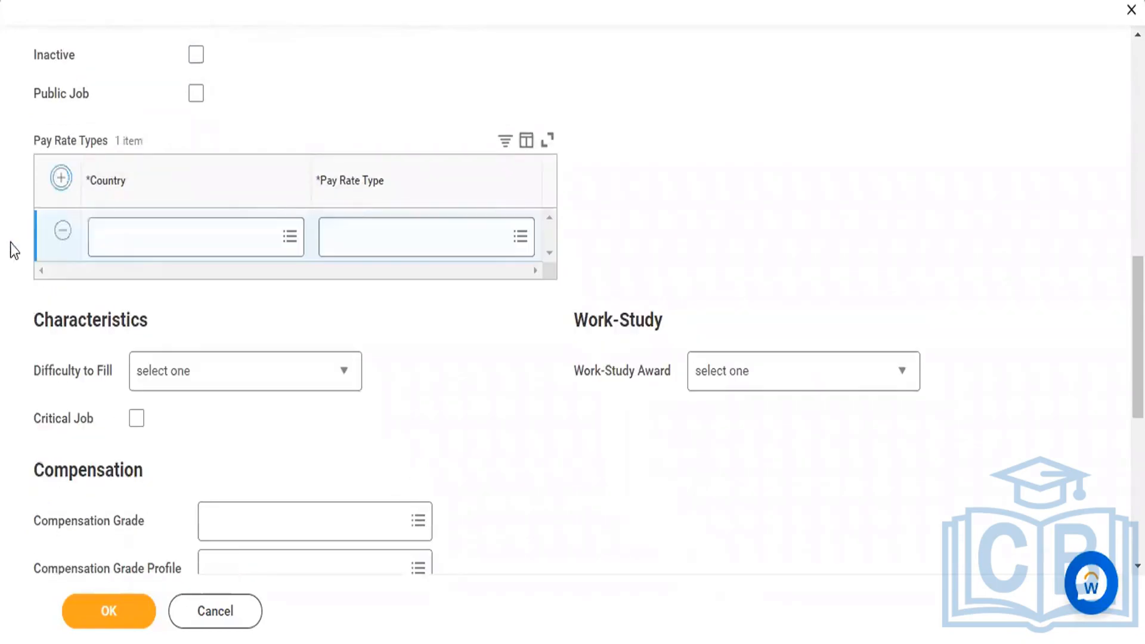
pyautogui.click(178, 229)
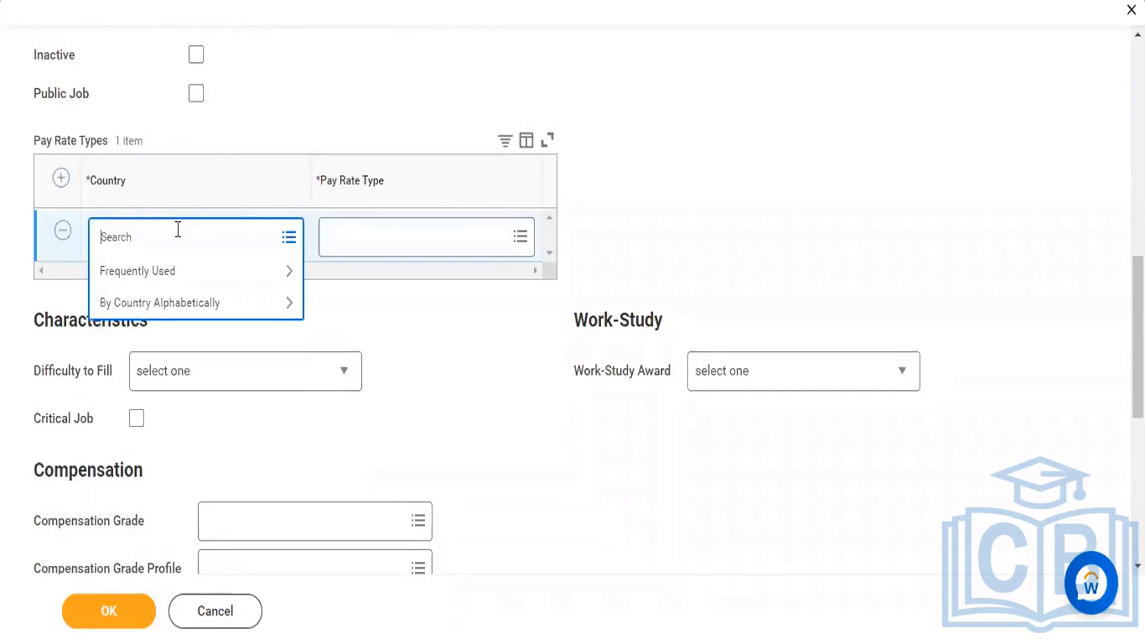
pyautogui.write('IND')
pyautogui.press('Return')
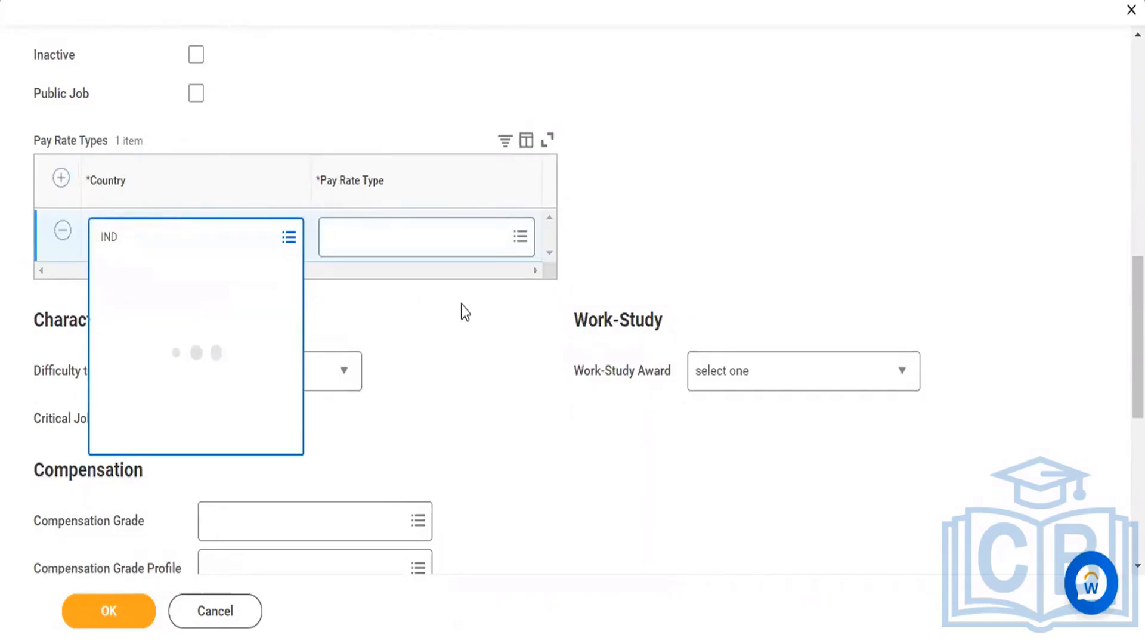
pyautogui.click(107, 340)
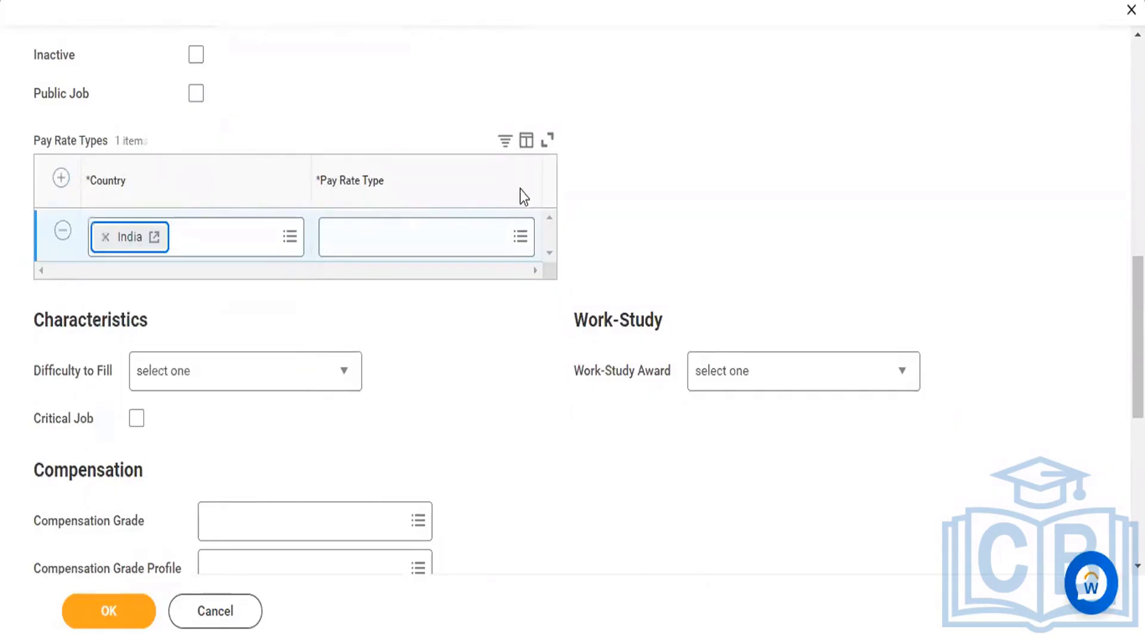
# - Search the pay rate types for INR and assign INR to the India row
pyautogui.click(447, 219)
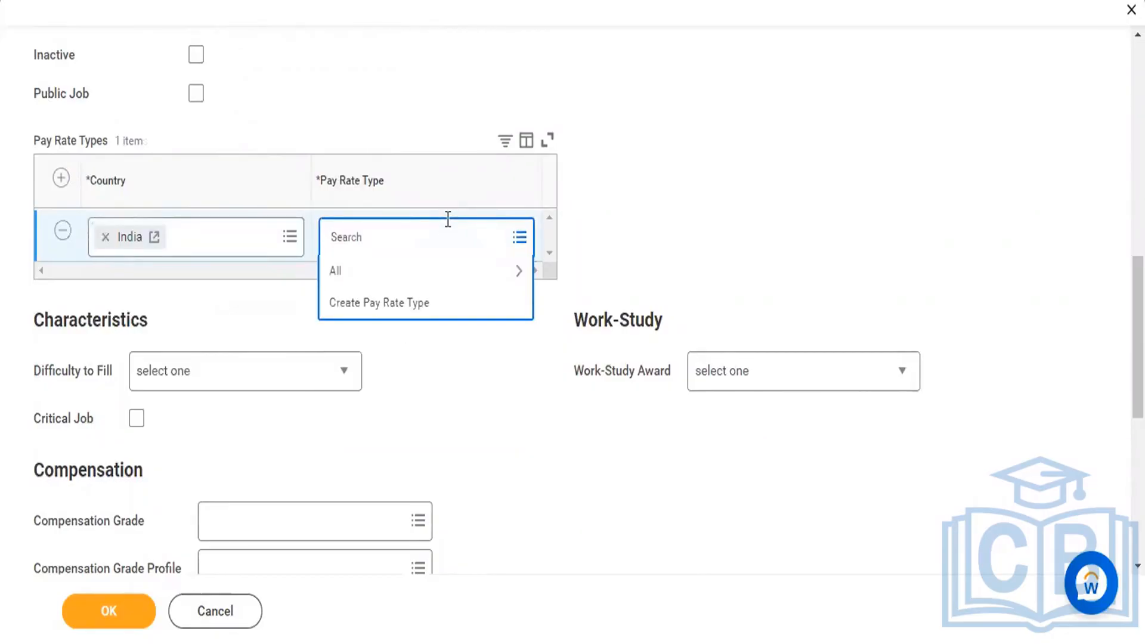
pyautogui.write('INR')
pyautogui.press('Return')
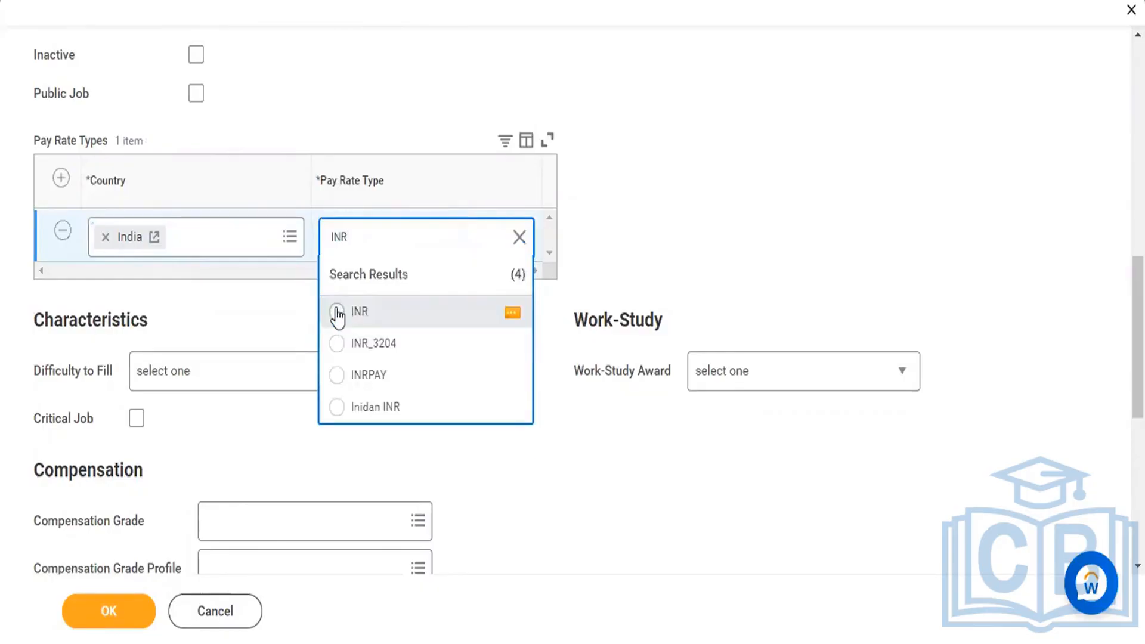
pyautogui.click(337, 313)
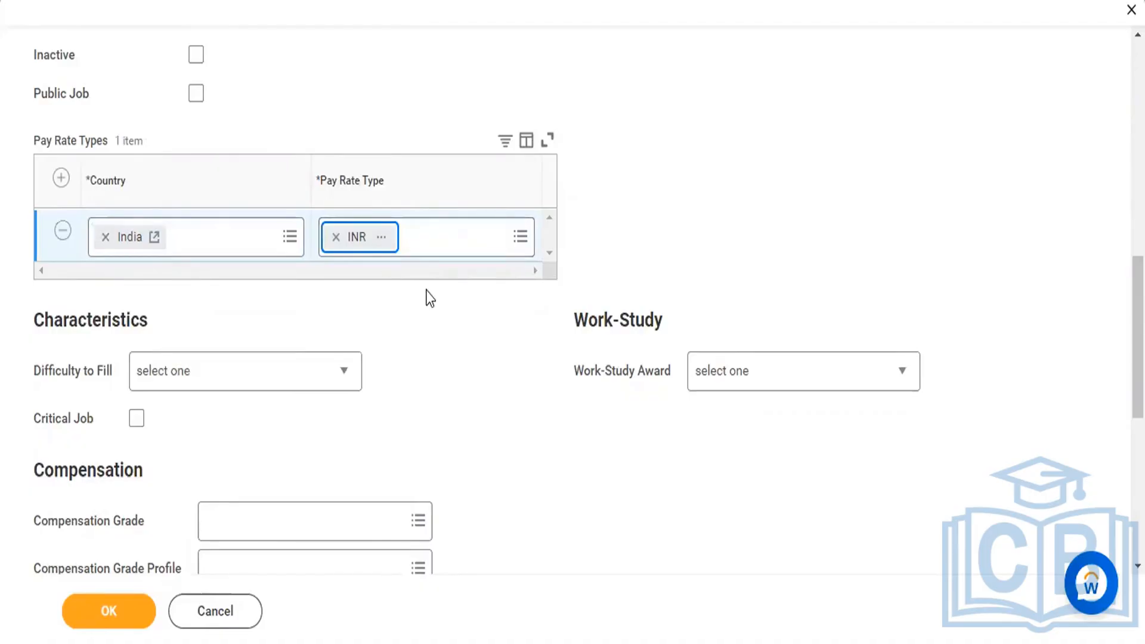
# - Set the profile's difficulty to fill to Easy and mark it as a critical job
pyautogui.scroll(-5, 427, 298)
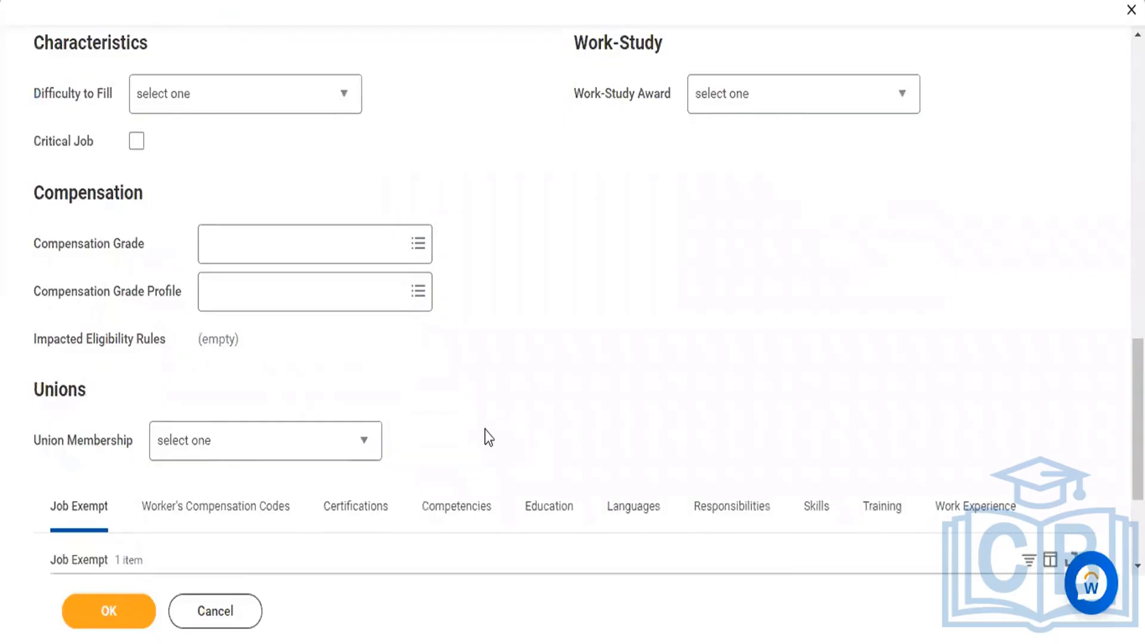
pyautogui.click(269, 96)
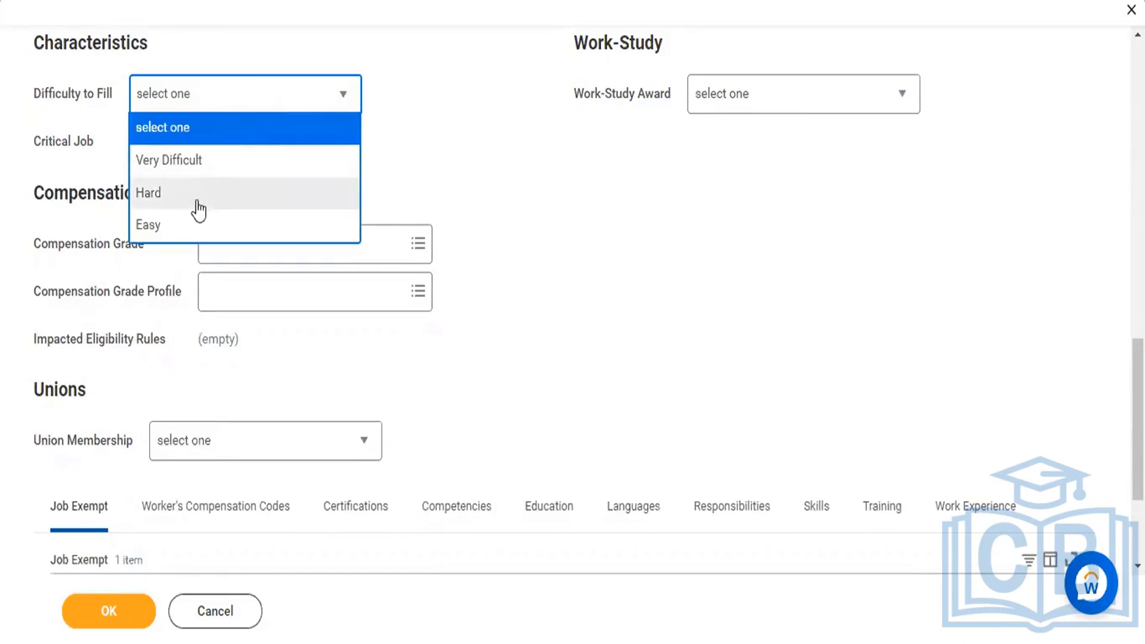
pyautogui.click(174, 225)
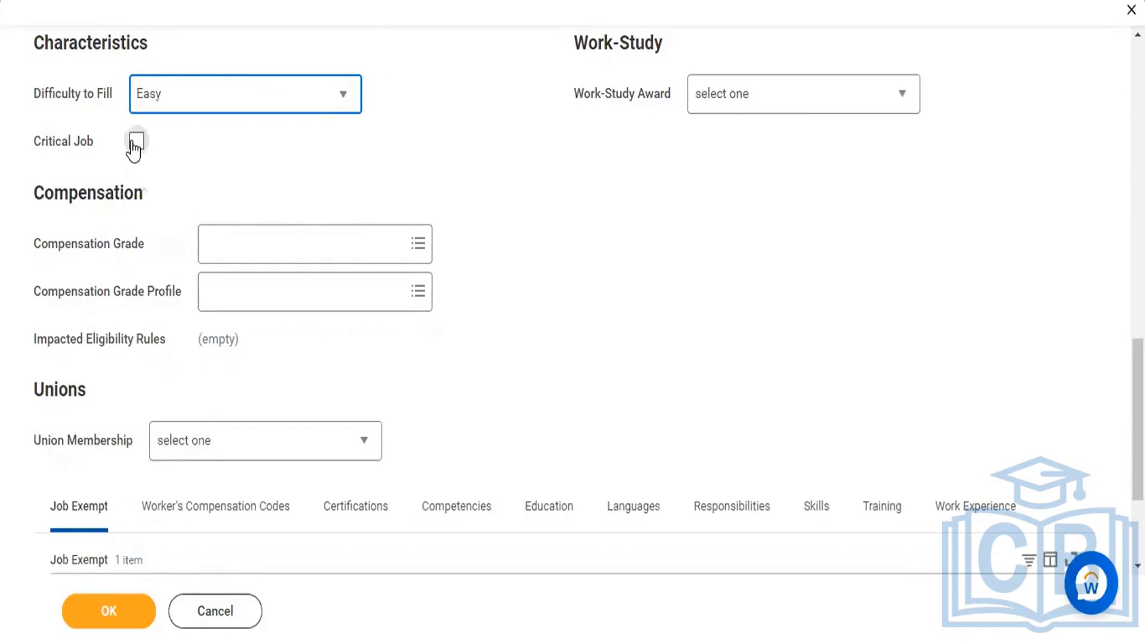
pyautogui.click(366, 143)
pyautogui.press('space')
# - Search the compensation grades for A+ and assign Grade - A to the profile
pyautogui.scroll(-2, 366, 146)
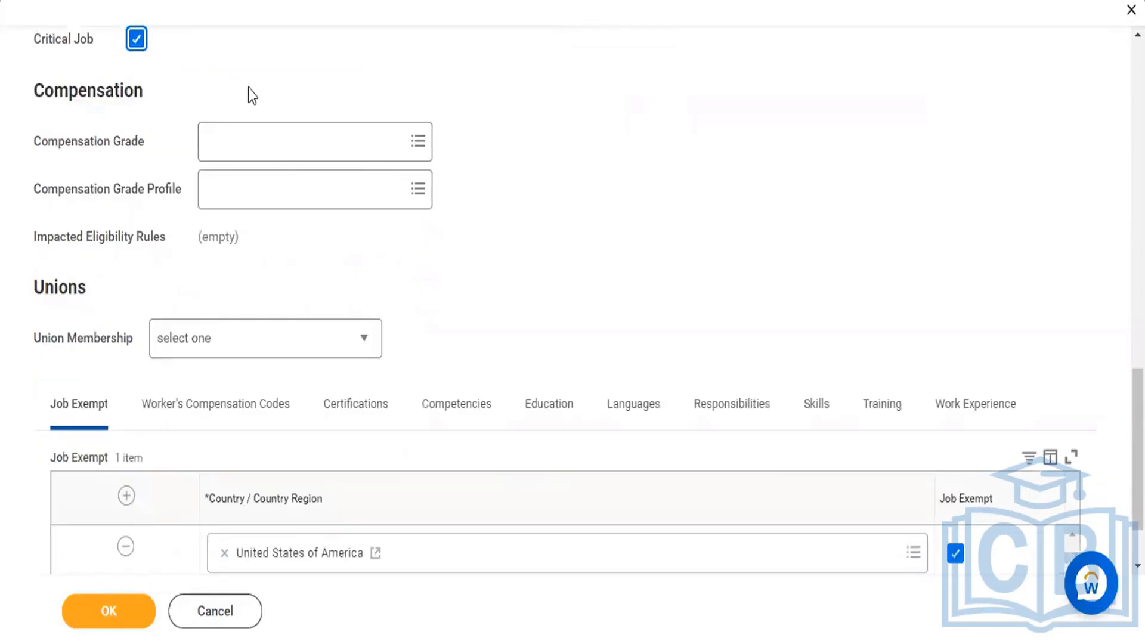
pyautogui.click(306, 146)
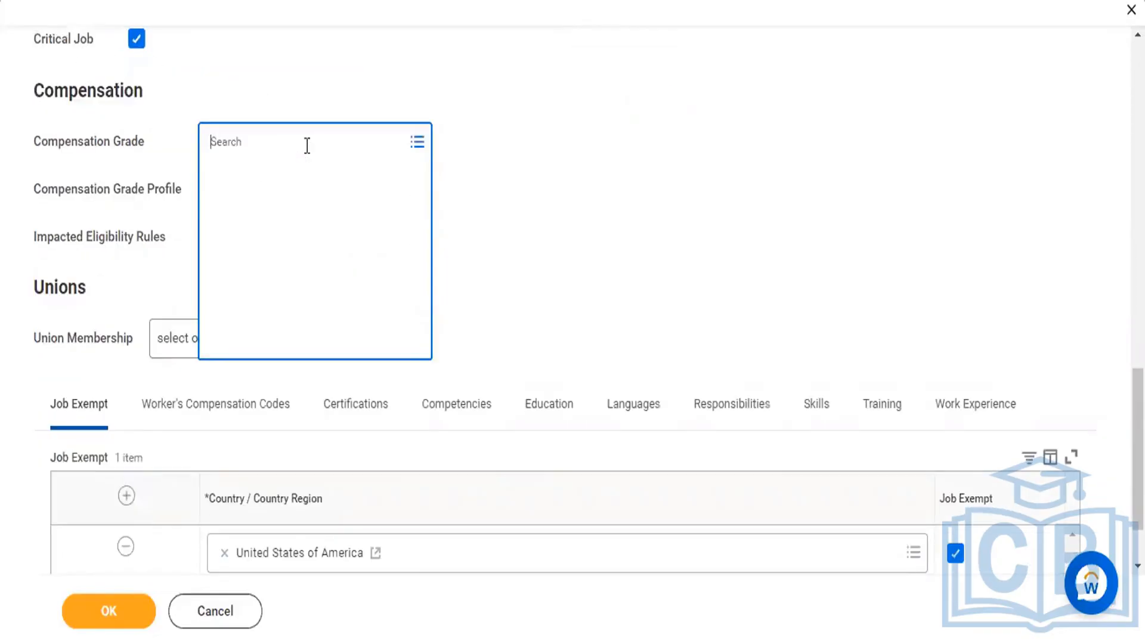
pyautogui.write('A')
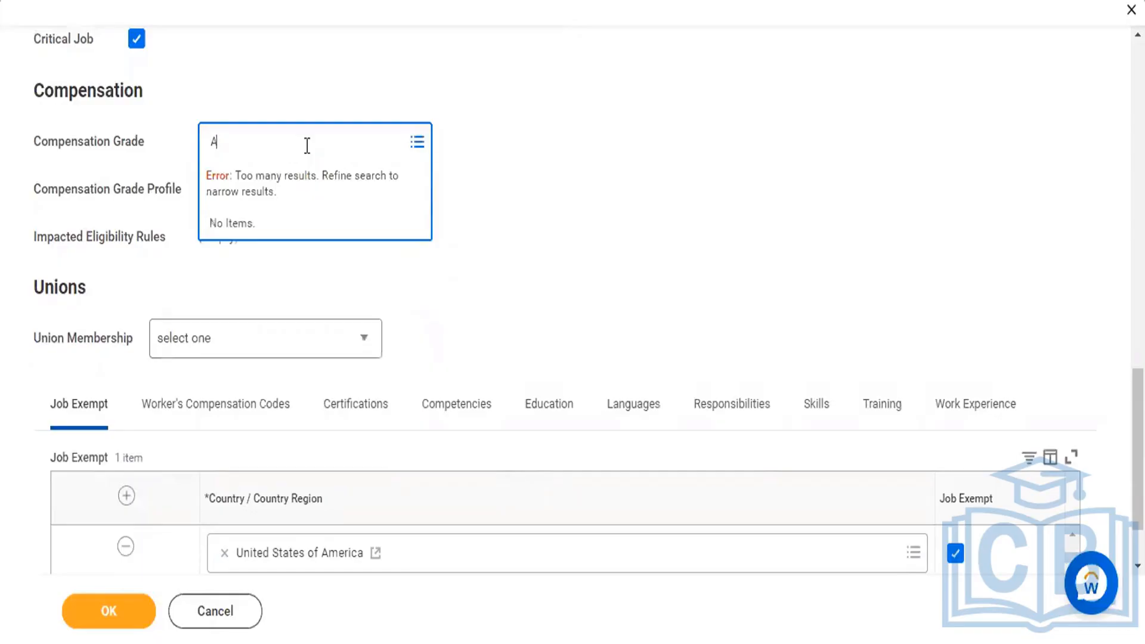
pyautogui.write('+')
pyautogui.press('Return')
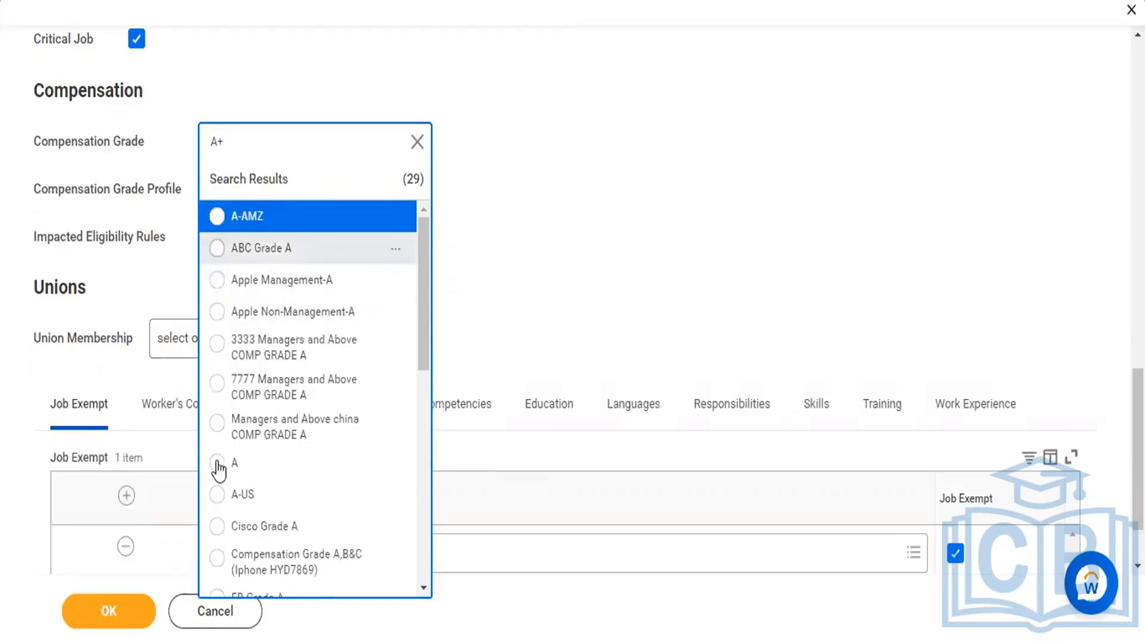
pyautogui.scroll(-3, 224, 471)
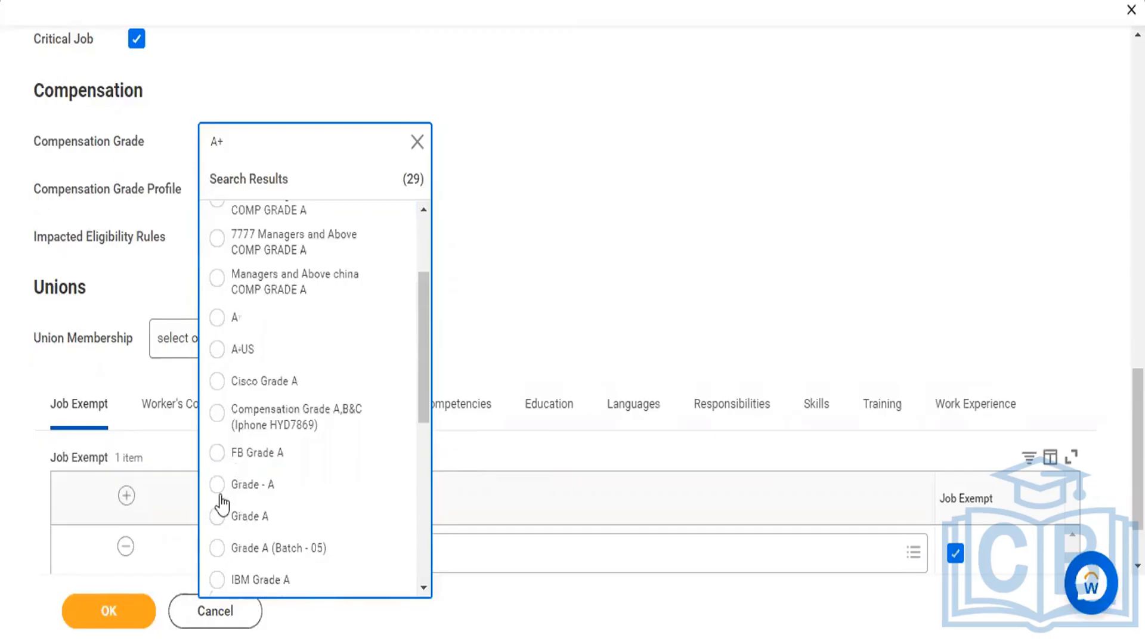
pyautogui.click(220, 493)
# - Switch to the course outline PDF, highlight the Compensation configuration heading, and return to the Workday job profile form
pyautogui.hotkey('alt', 'Tab')
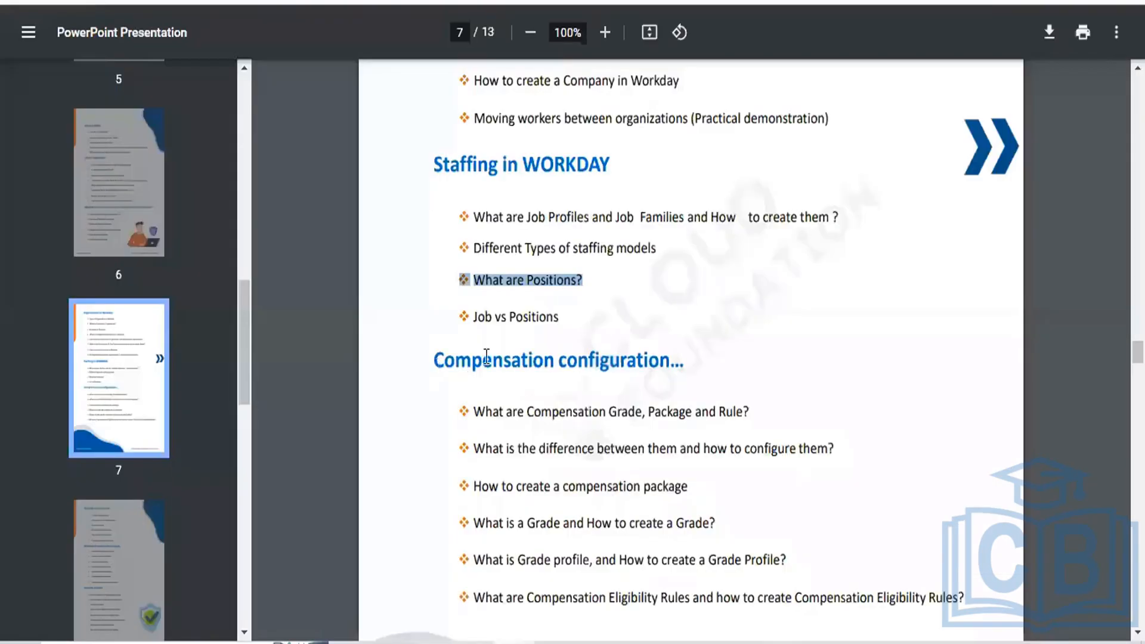
pyautogui.moveTo(434, 359); pyautogui.dragTo(685, 359)
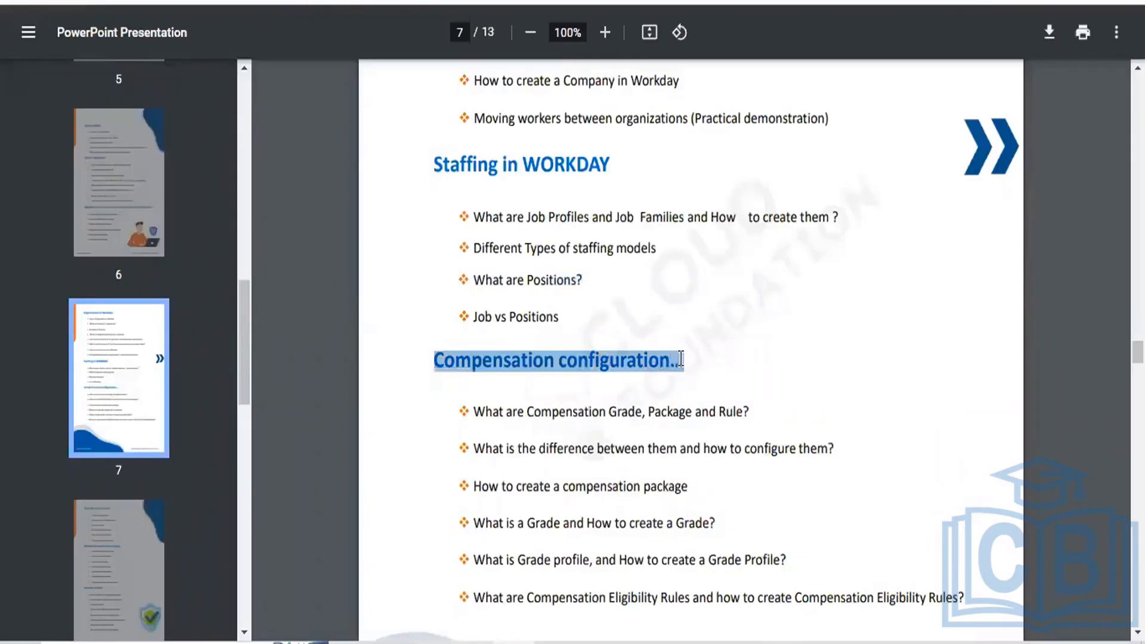
pyautogui.click(587, 237)
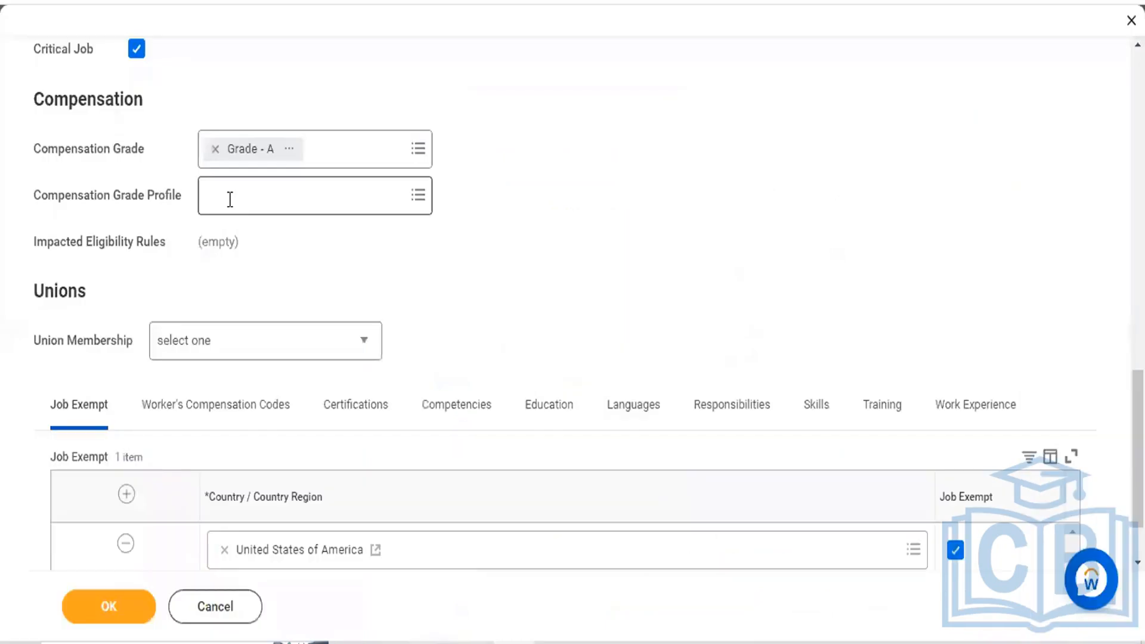
# - Search for a compensation grade profile matching GR and check the available profiles, leaving the field empty
pyautogui.click(229, 199)
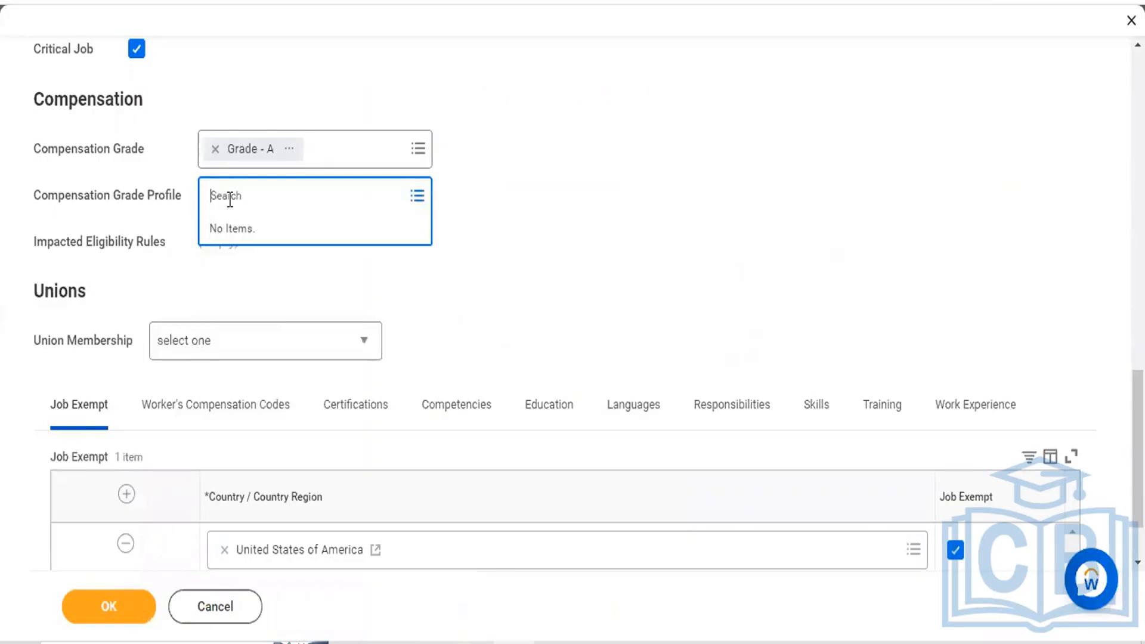
pyautogui.write('F')
pyautogui.press('BackSpace')
pyautogui.write('G')
pyautogui.press('Return')
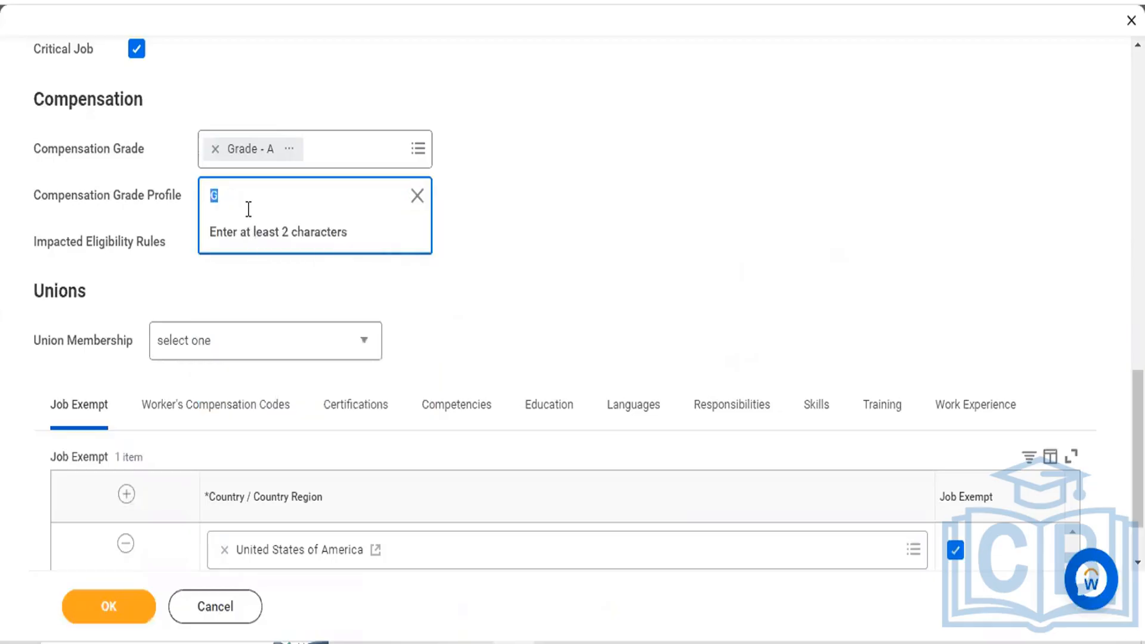
pyautogui.write('GR')
pyautogui.press('Return')
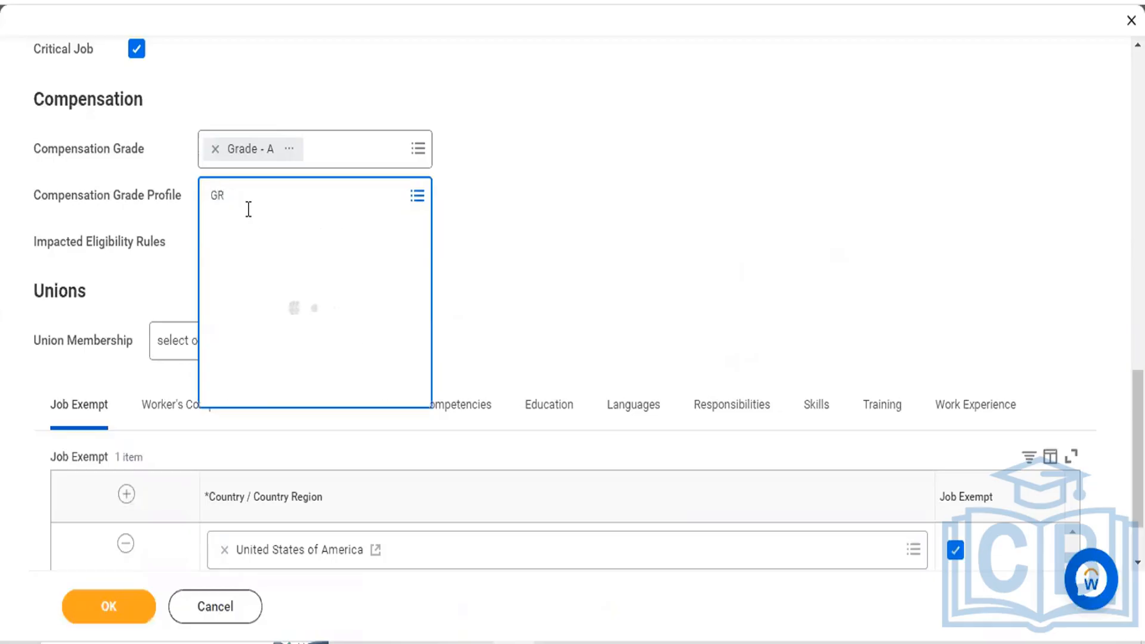
pyautogui.press('BackSpace')
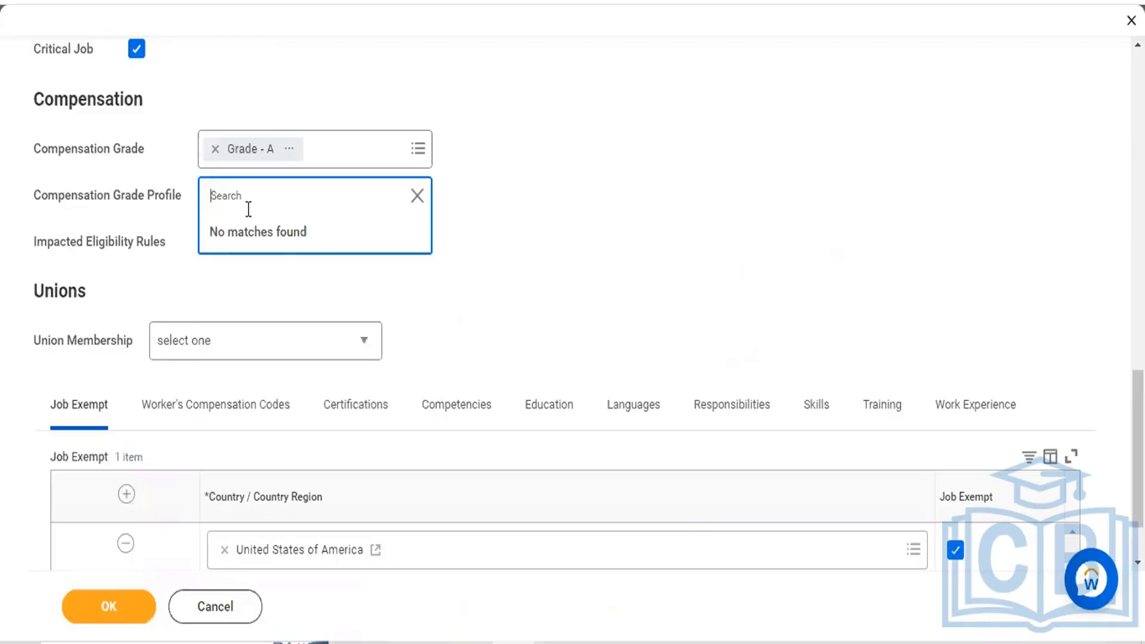
pyautogui.write('A')
pyautogui.press('Escape')
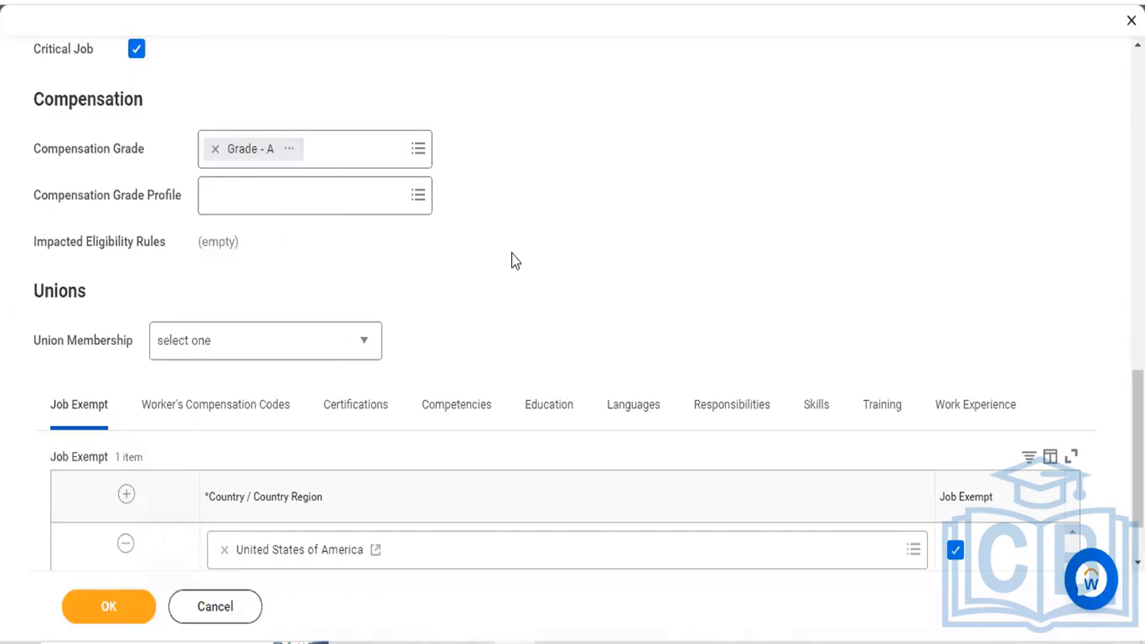
pyautogui.click(427, 198)
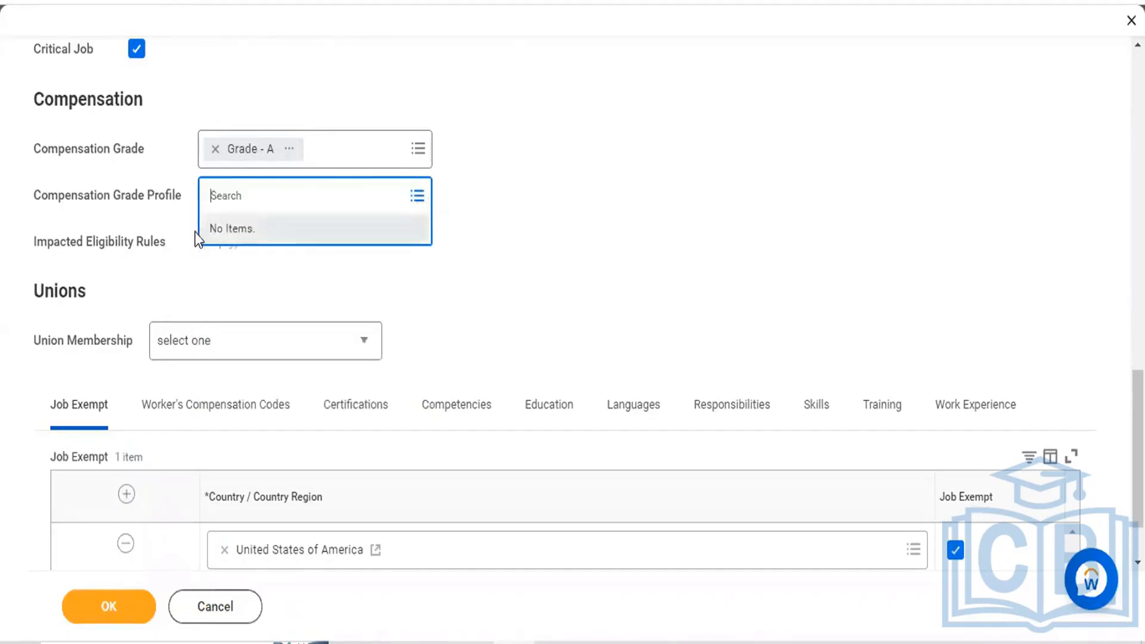
pyautogui.click(552, 212)
pyautogui.scroll(-2, 551, 214)
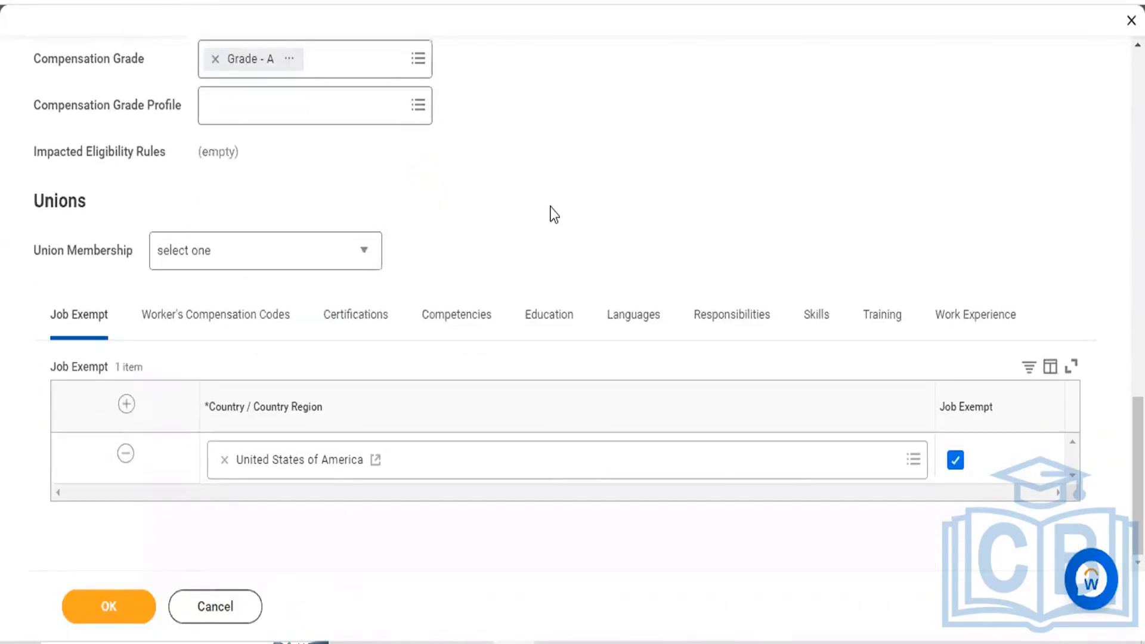
# - Set the union membership to Required and allow the LiUNA - Laborers' International Union of North America from the active unions
pyautogui.doubleClick(76, 202)
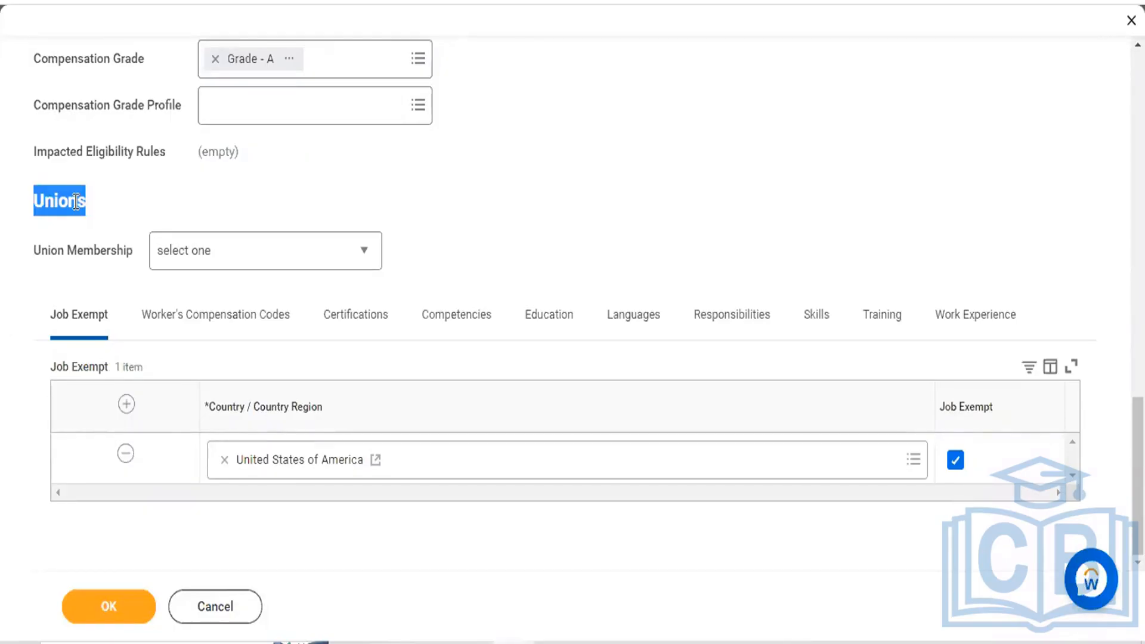
pyautogui.click(267, 251)
pyautogui.click(267, 251)
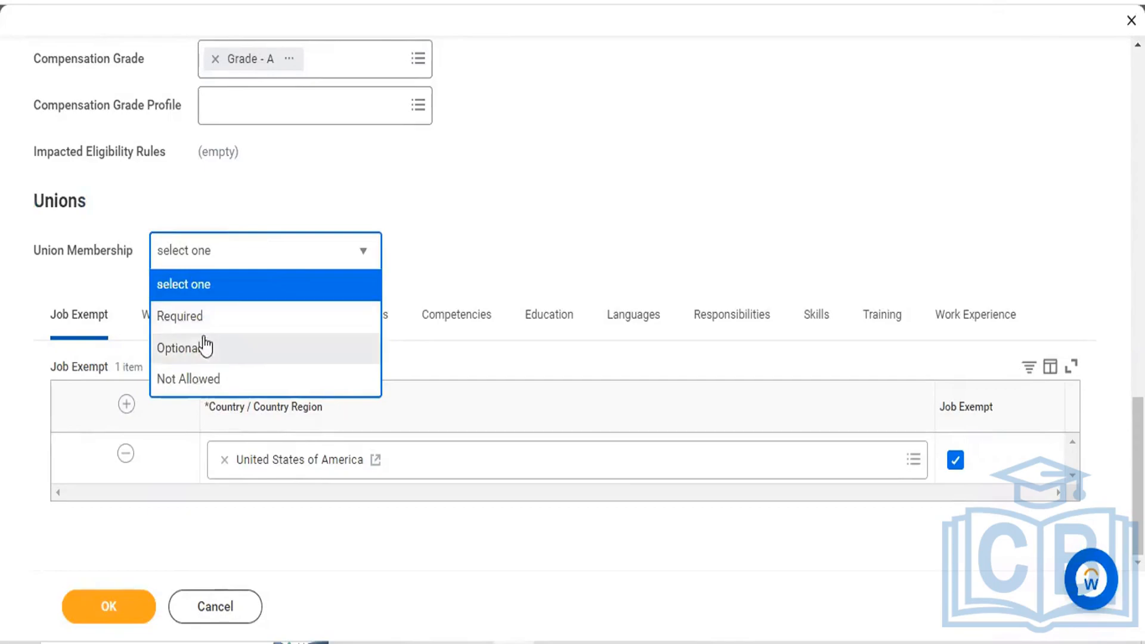
pyautogui.click(191, 317)
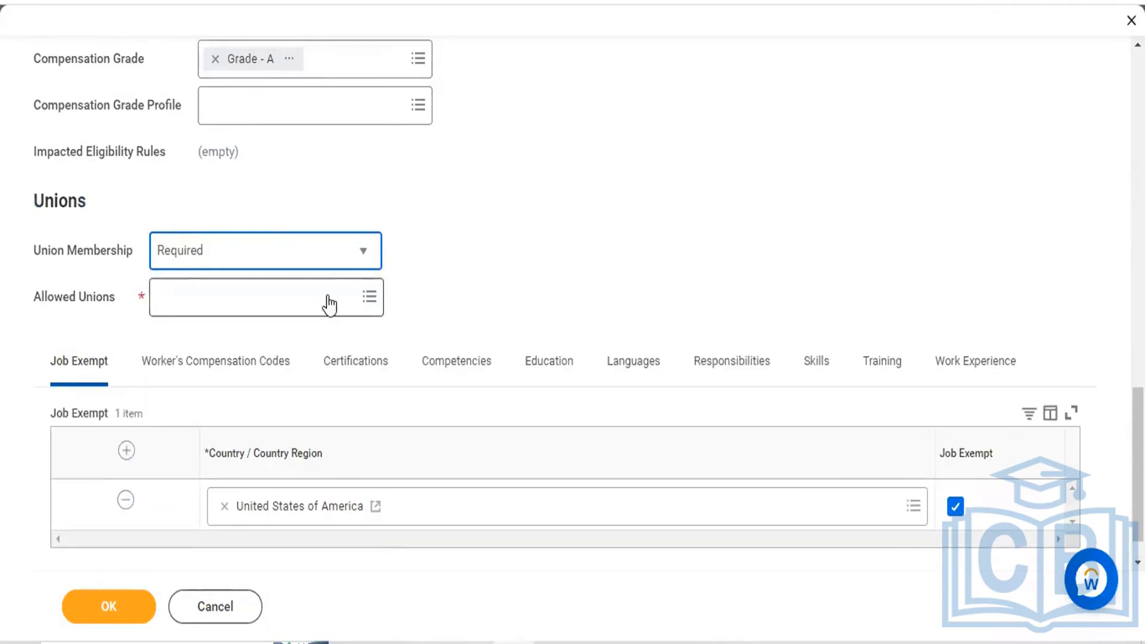
pyautogui.click(369, 298)
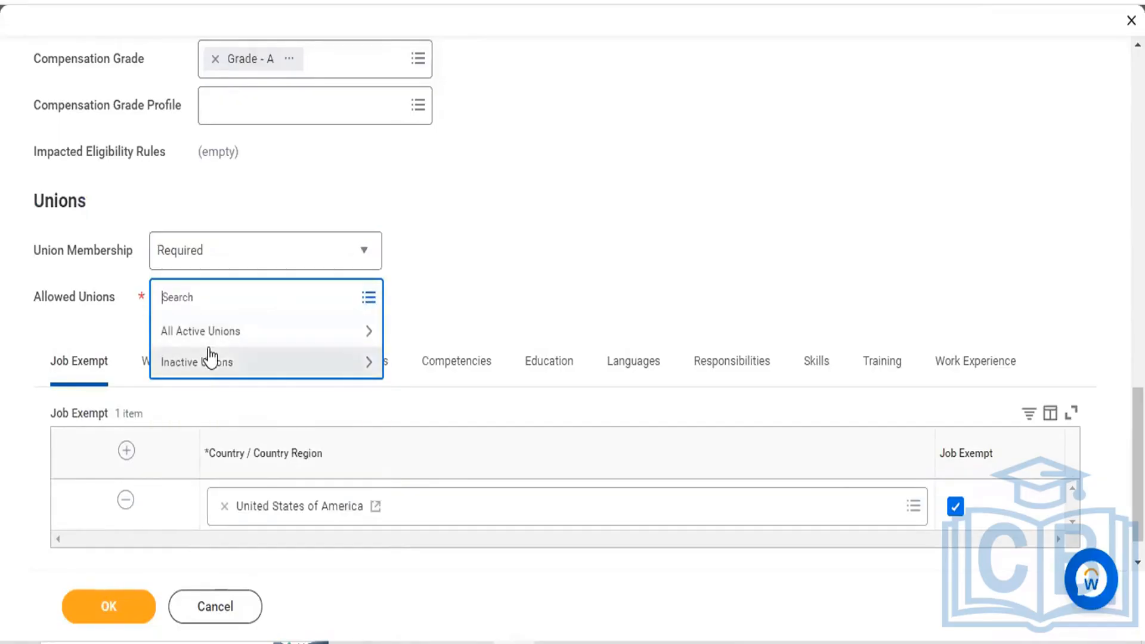
pyautogui.click(242, 340)
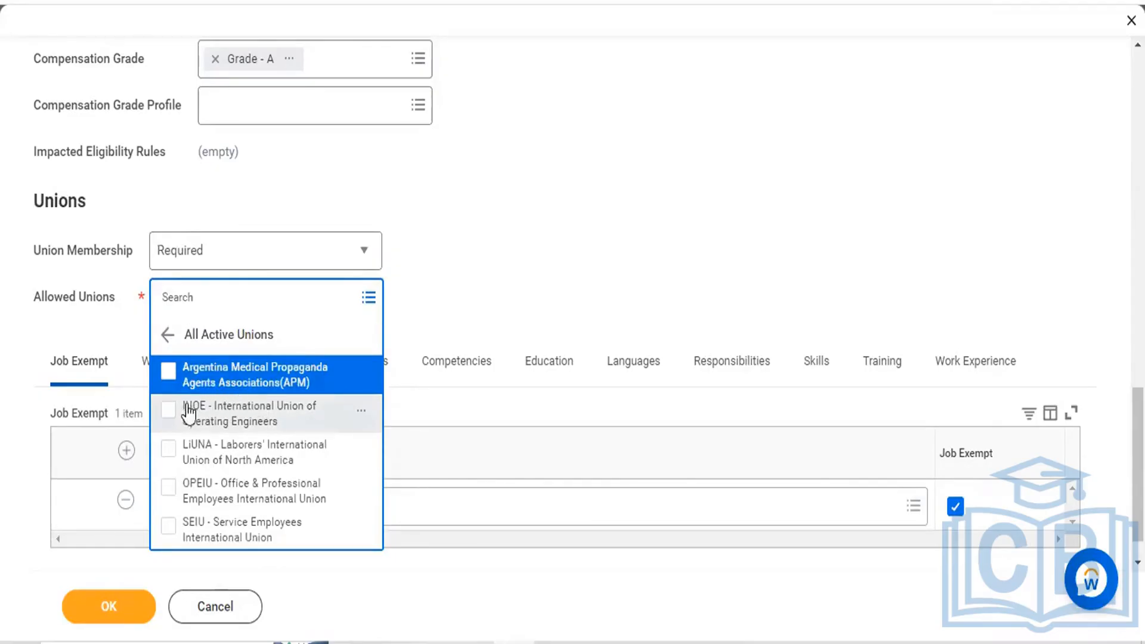
pyautogui.click(167, 457)
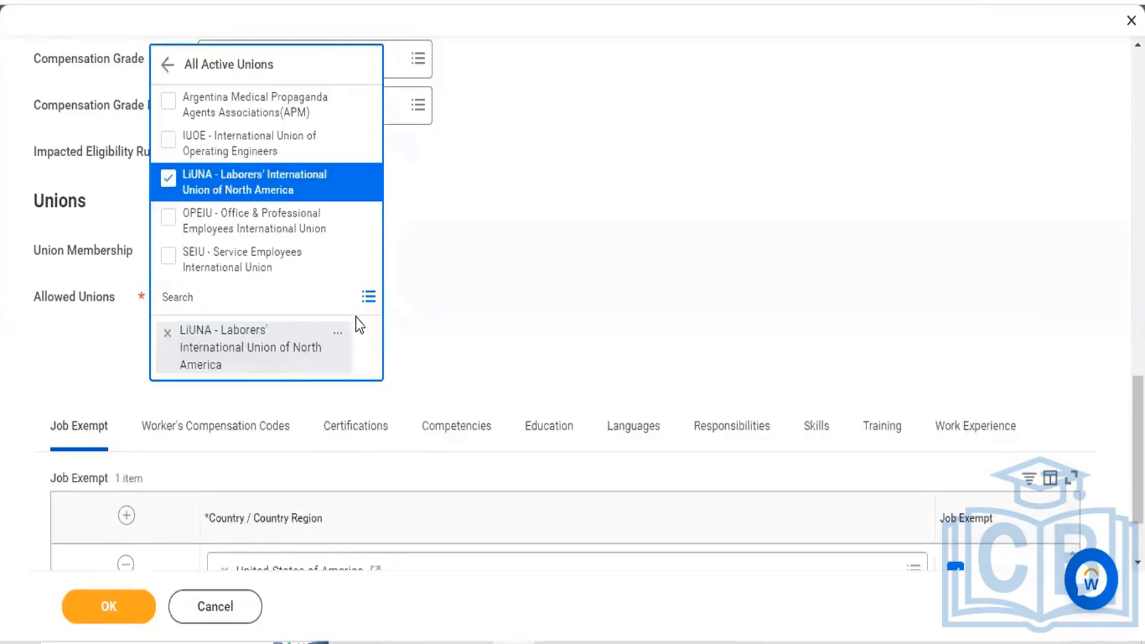
pyautogui.click(573, 173)
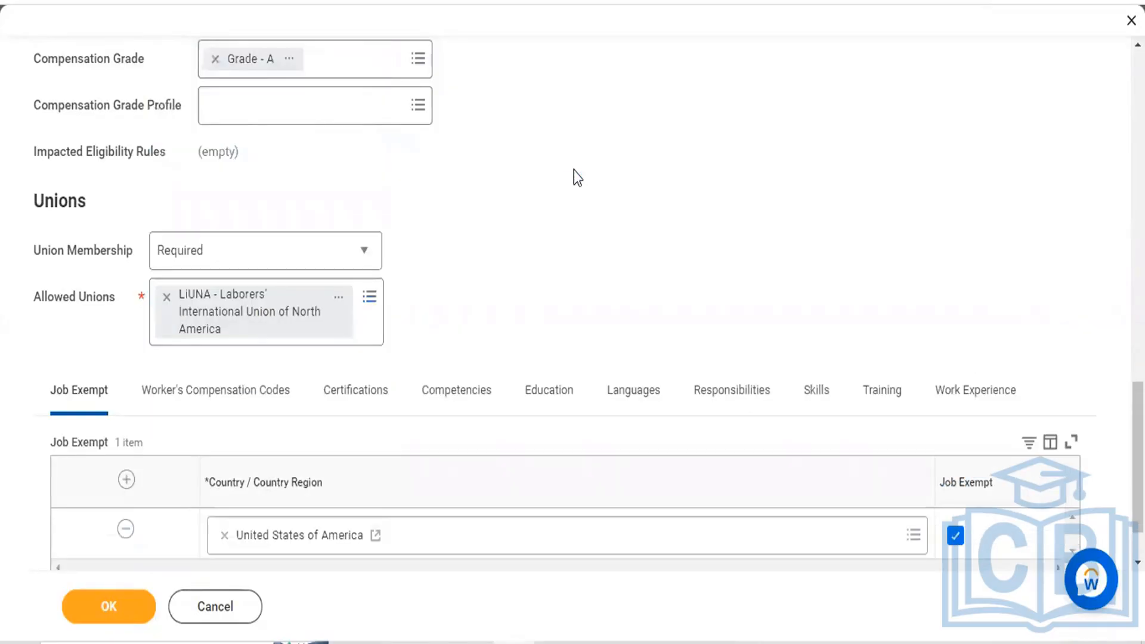
# - Change the profile's union membership to Not Allowed
pyautogui.scroll(-1, 573, 173)
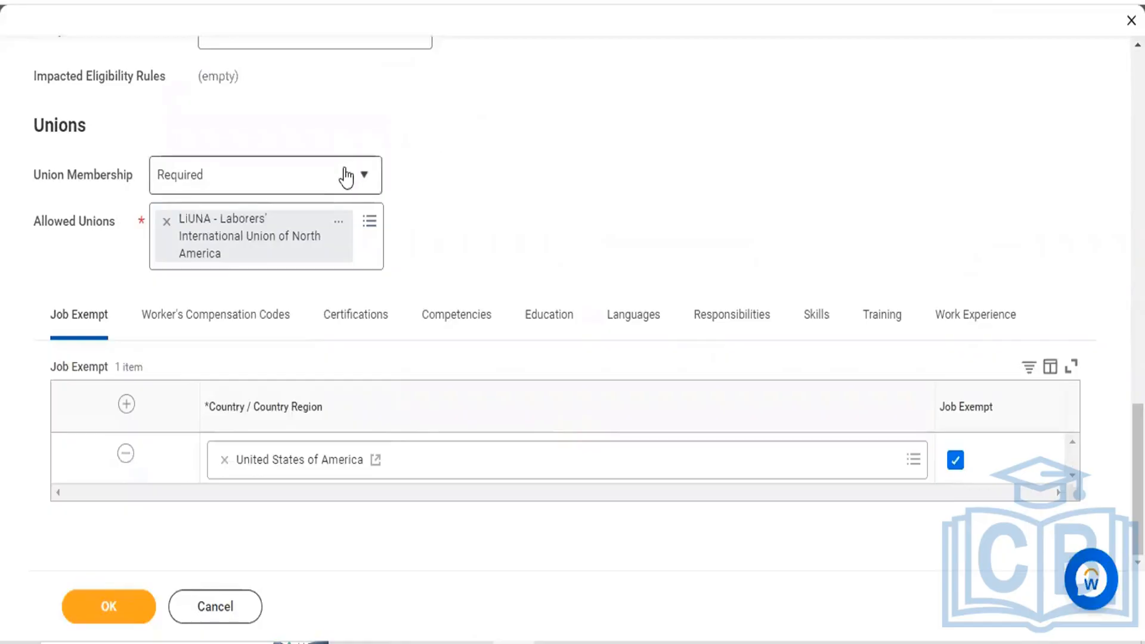
pyautogui.click(338, 180)
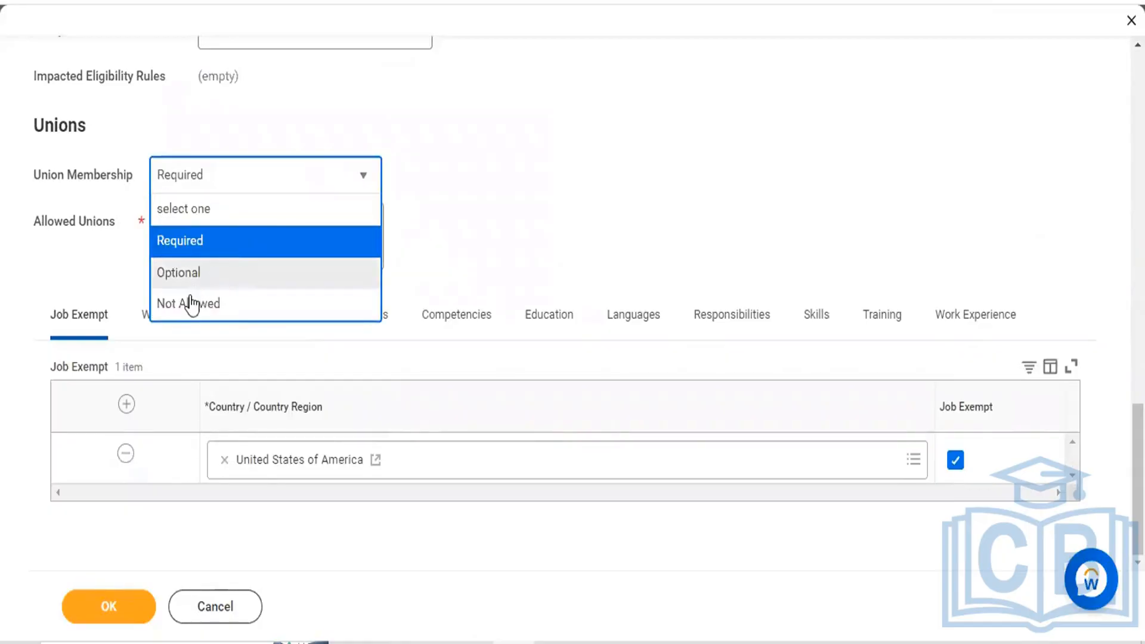
pyautogui.click(188, 304)
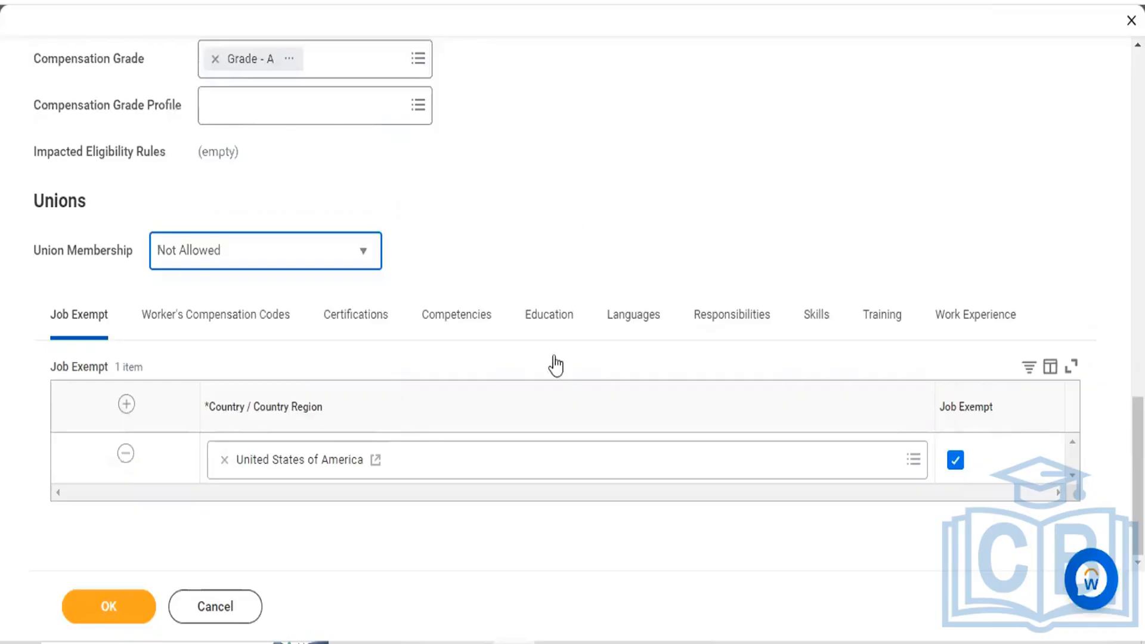
# - Replace the country in the job exempt row with India
pyautogui.click(563, 501)
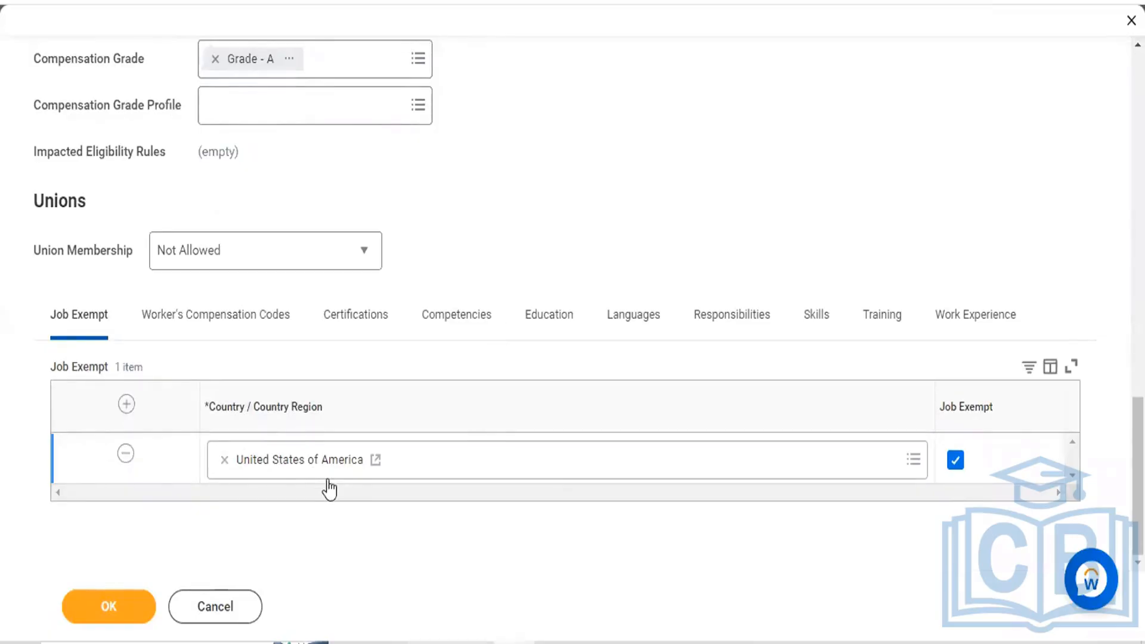
pyautogui.click(225, 462)
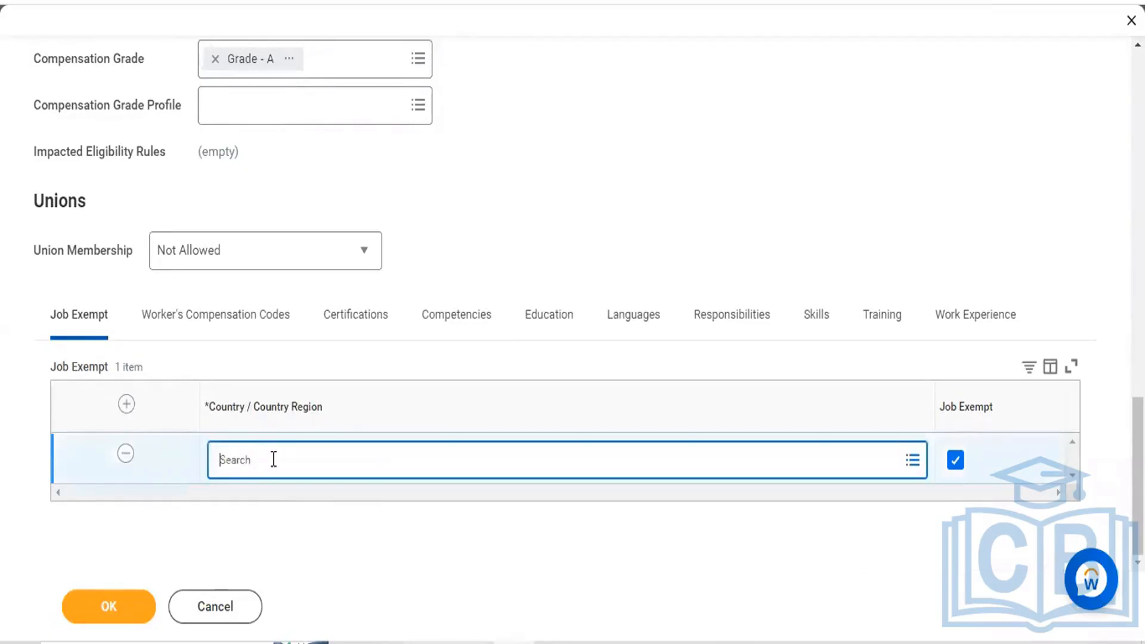
pyautogui.write('ind')
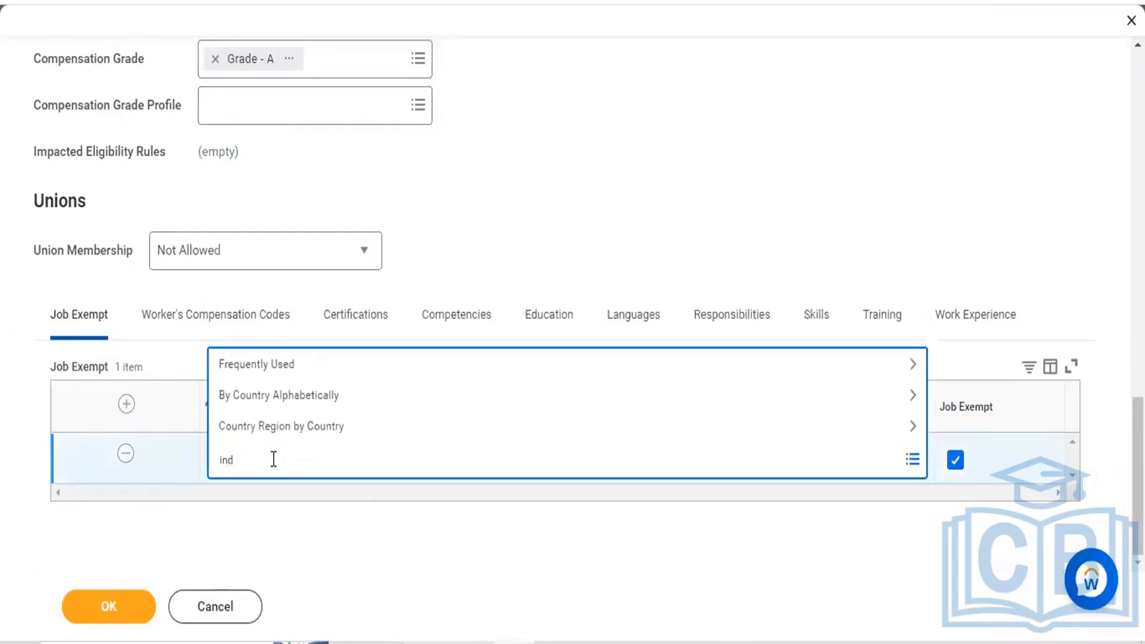
pyautogui.press('Return')
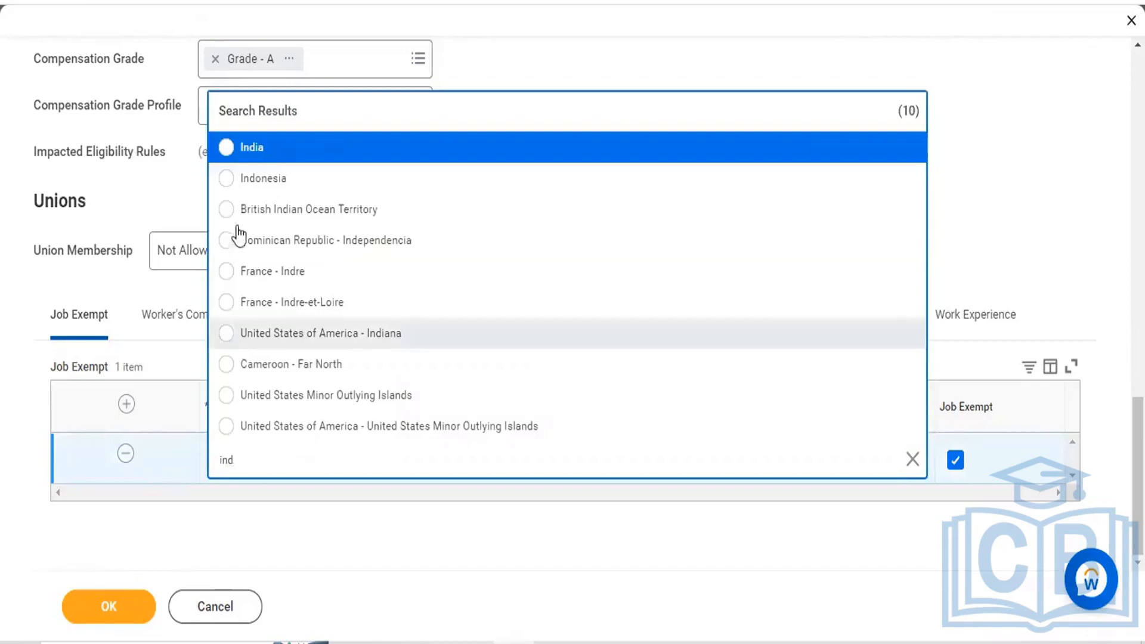
pyautogui.click(226, 148)
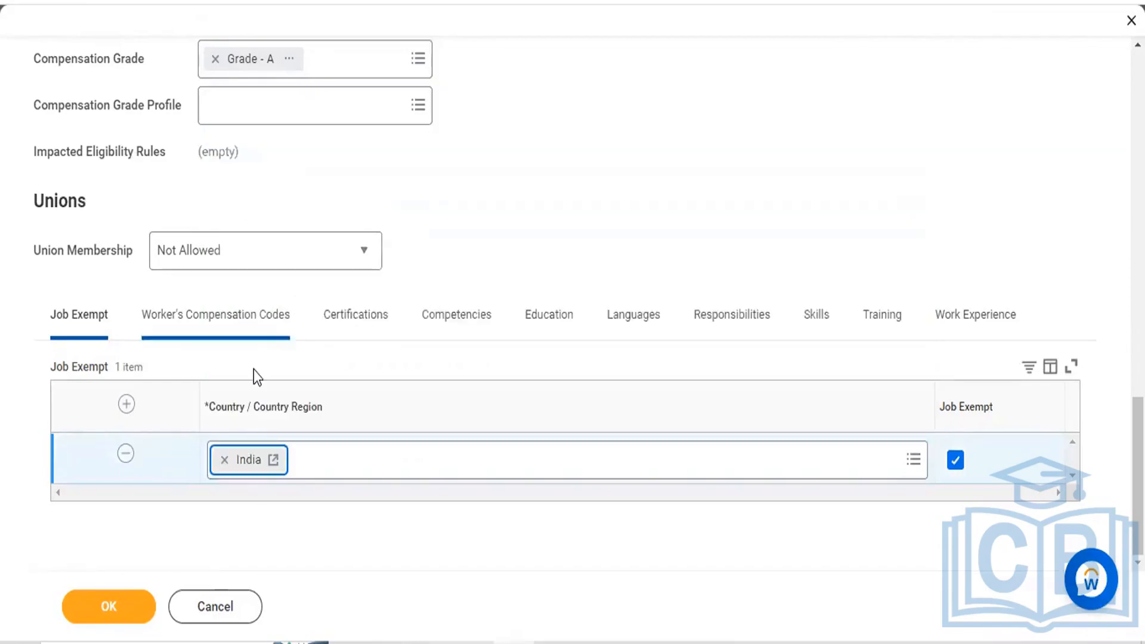
# - Add the workers' compensation code 9521 - House Furnishing/ Floor Coverings - install (United States of America), searching for House
pyautogui.click(199, 316)
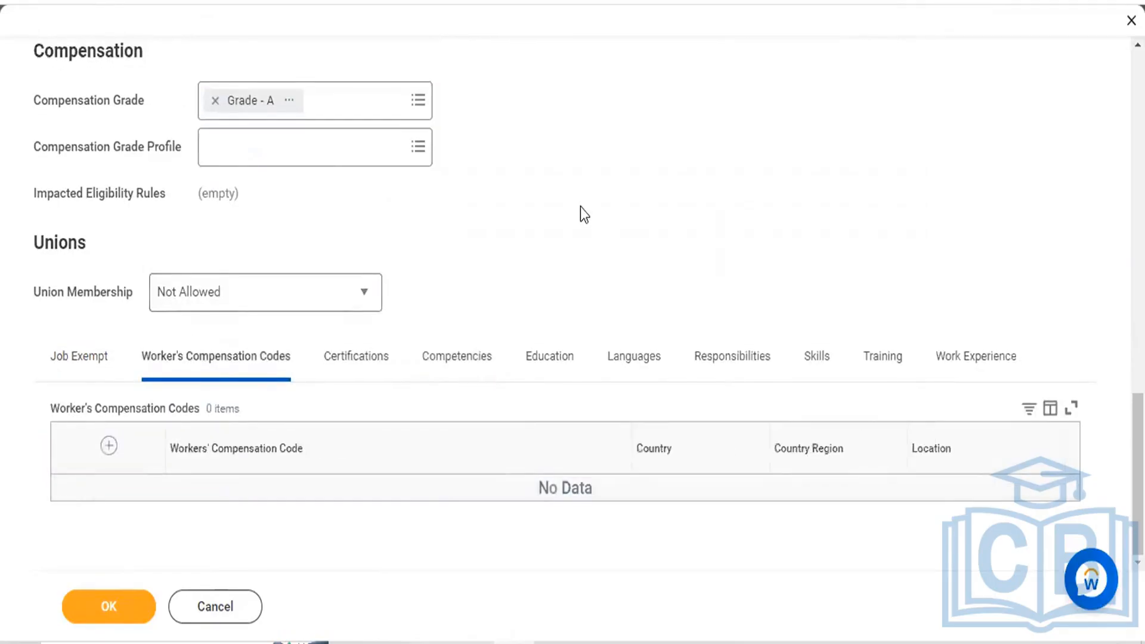
pyautogui.click(108, 446)
pyautogui.scroll(-1, 378, 400)
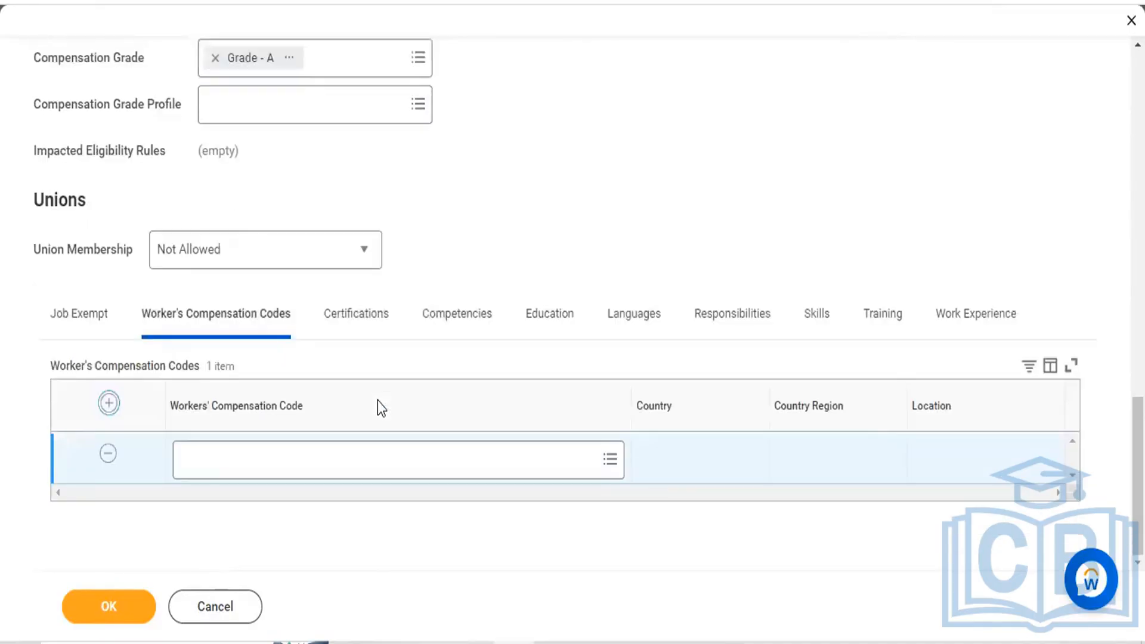
pyautogui.click(604, 460)
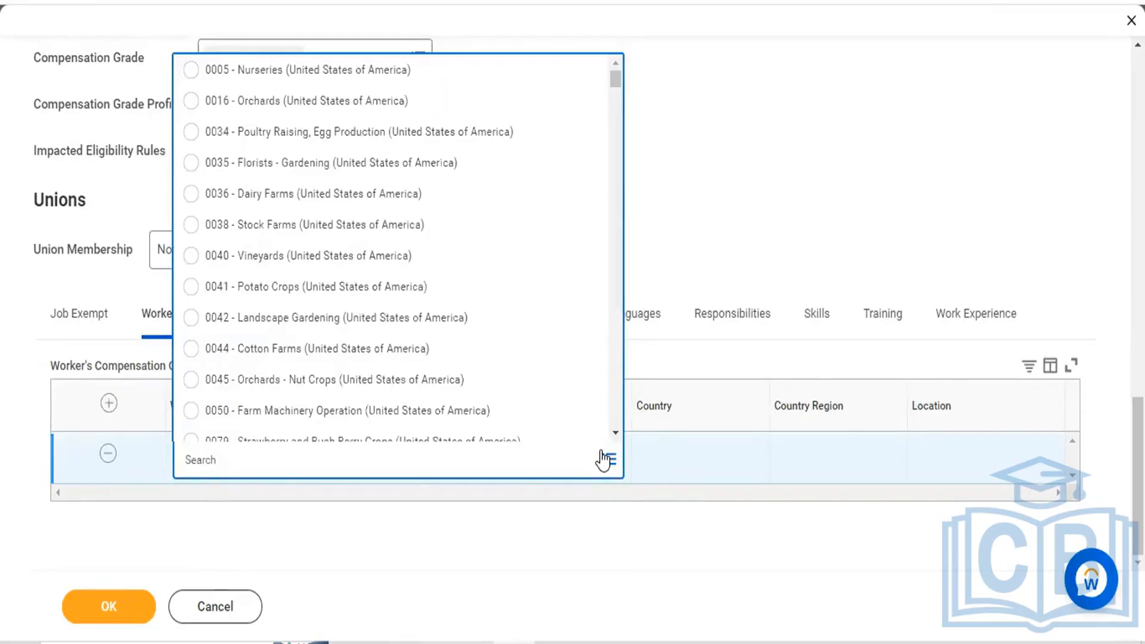
pyautogui.write('House')
pyautogui.press('Return')
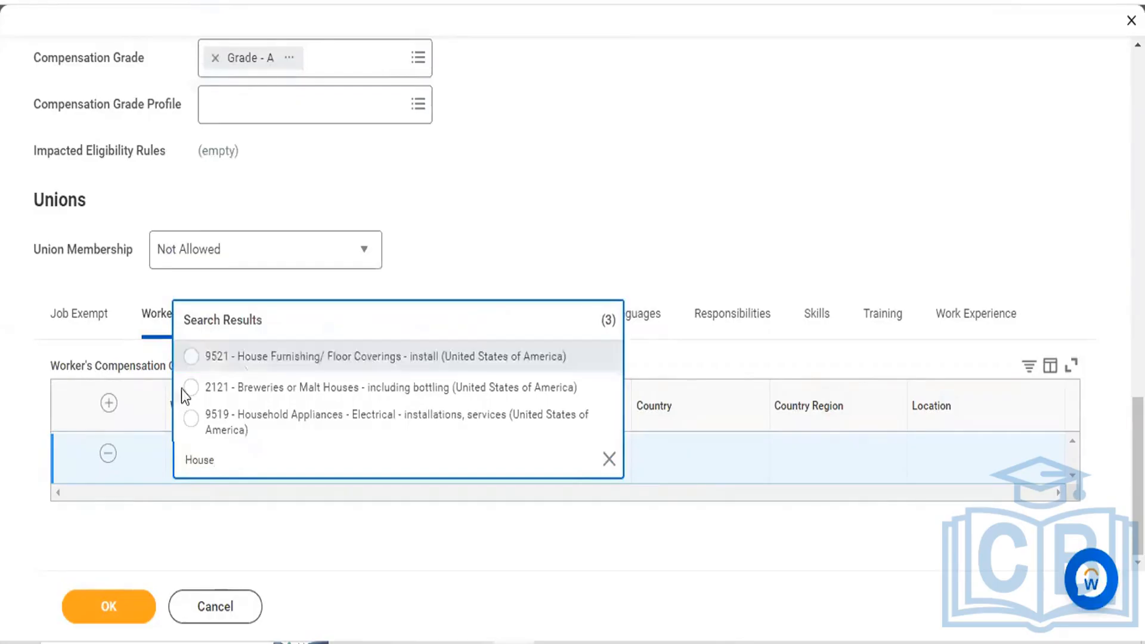
pyautogui.click(195, 360)
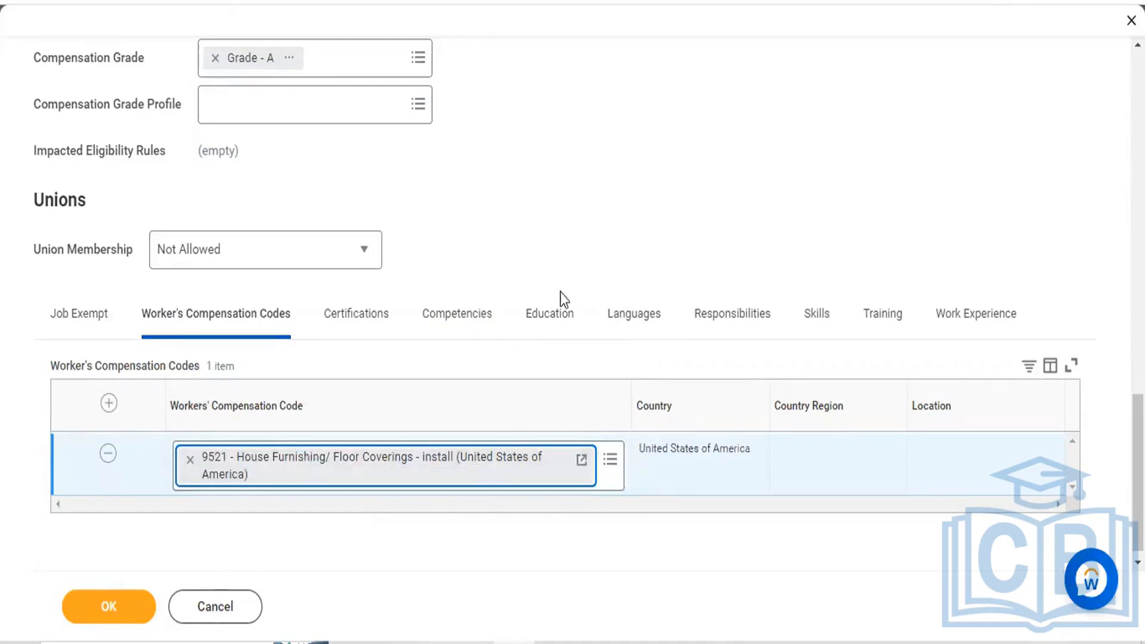
# - Add a required certification for India with the predefined certification Six Sigma - Master Black Belt - 6Sigma
pyautogui.click(331, 328)
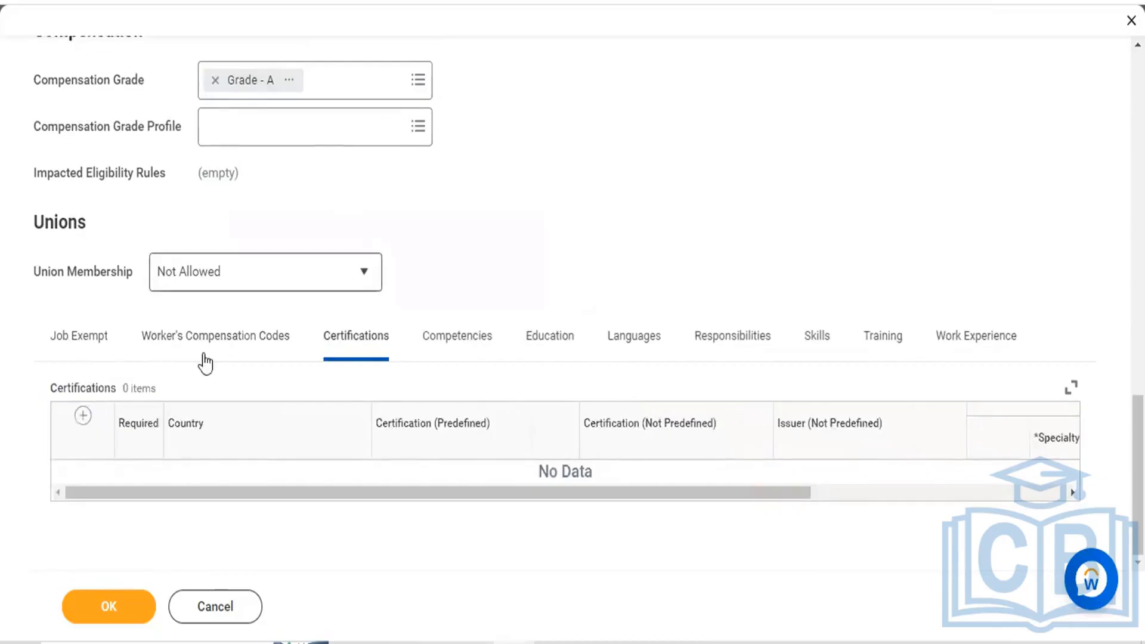
pyautogui.click(83, 416)
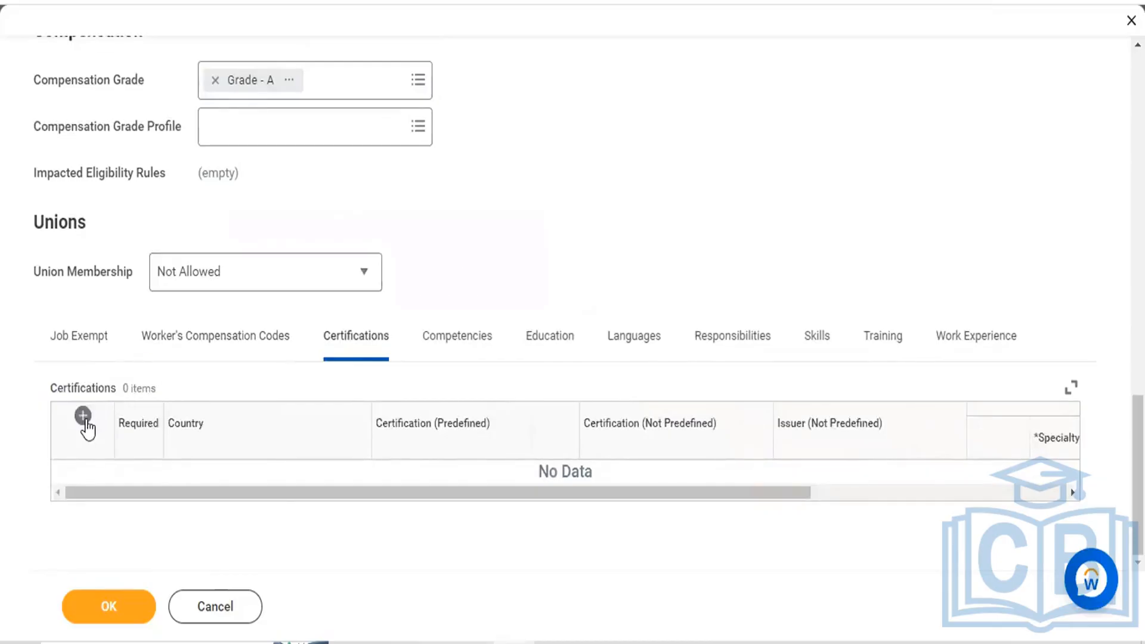
pyautogui.click(135, 485)
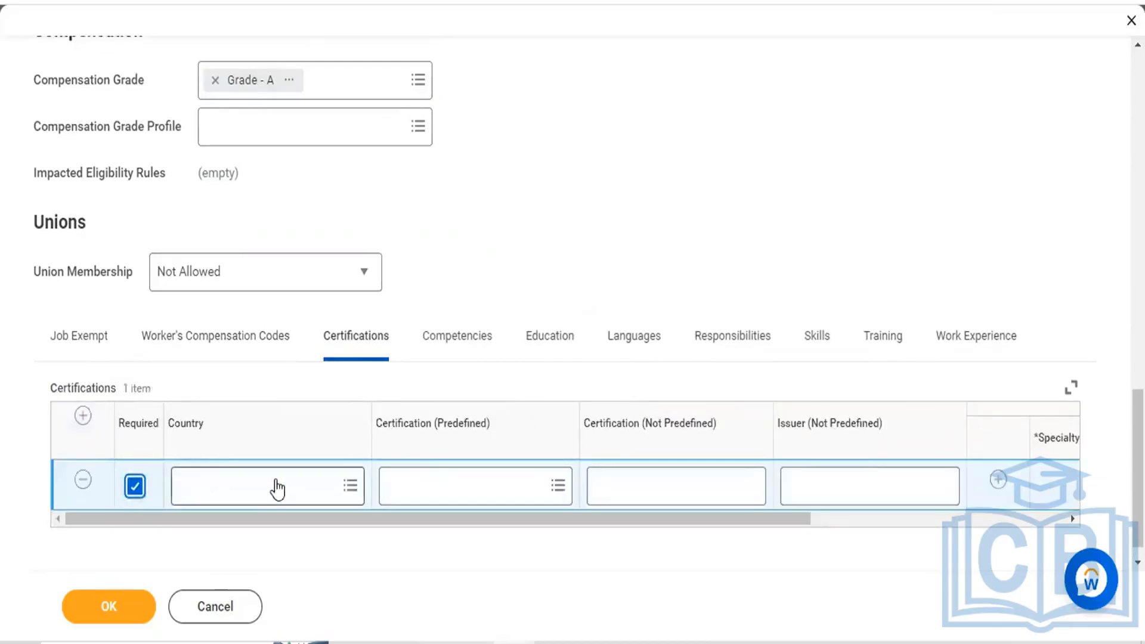
pyautogui.click(277, 484)
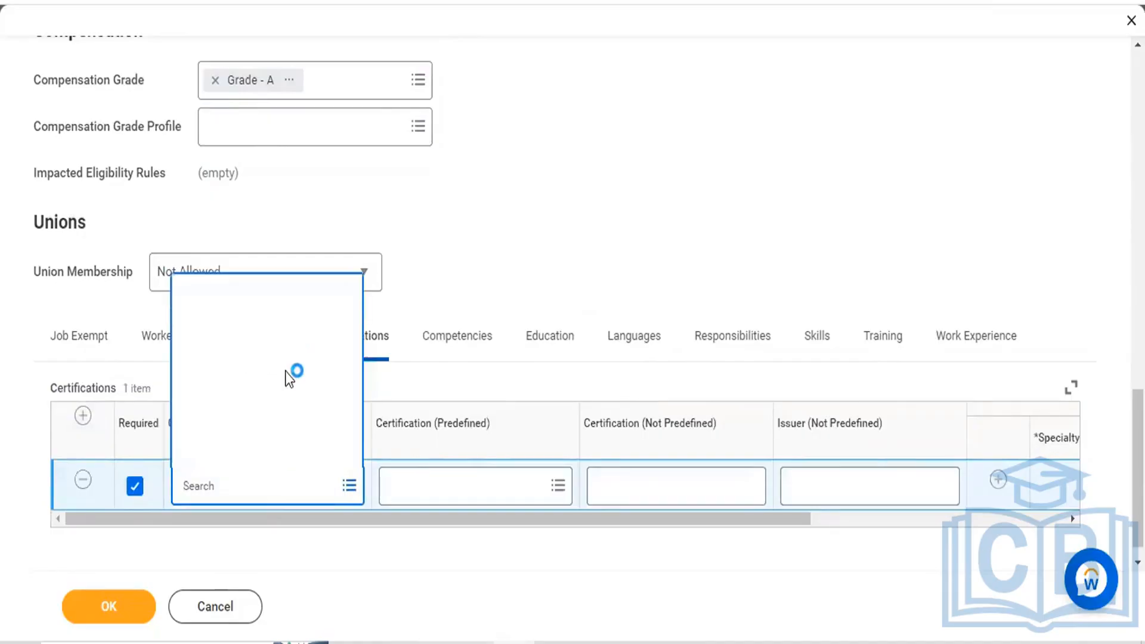
pyautogui.write('IND')
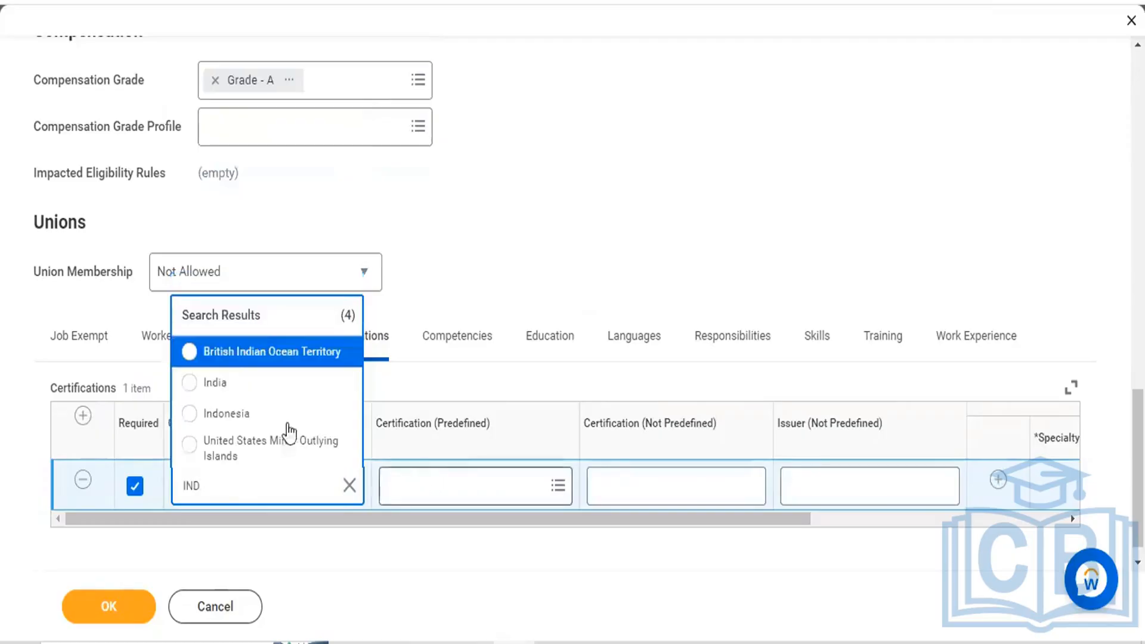
pyautogui.click(190, 388)
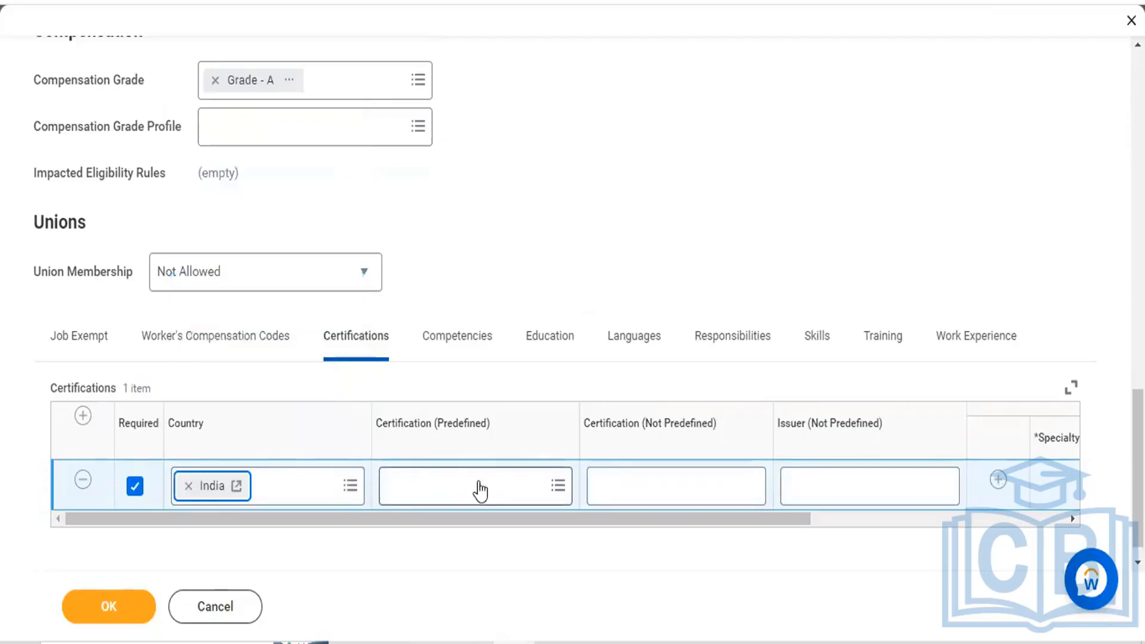
pyautogui.click(480, 482)
pyautogui.write('SIX')
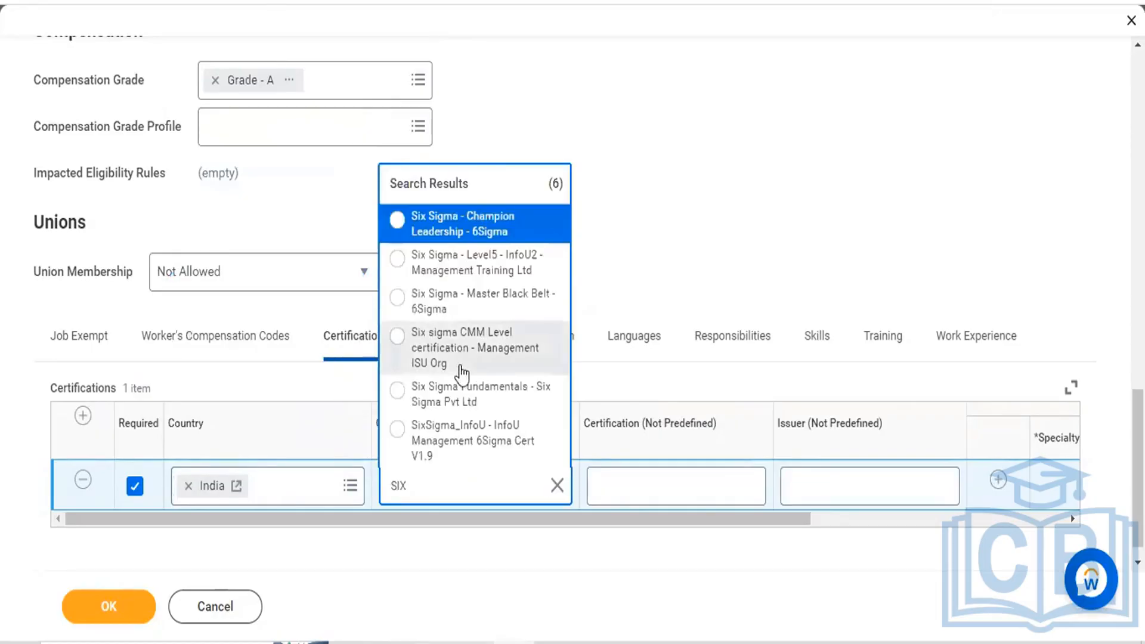
pyautogui.click(410, 300)
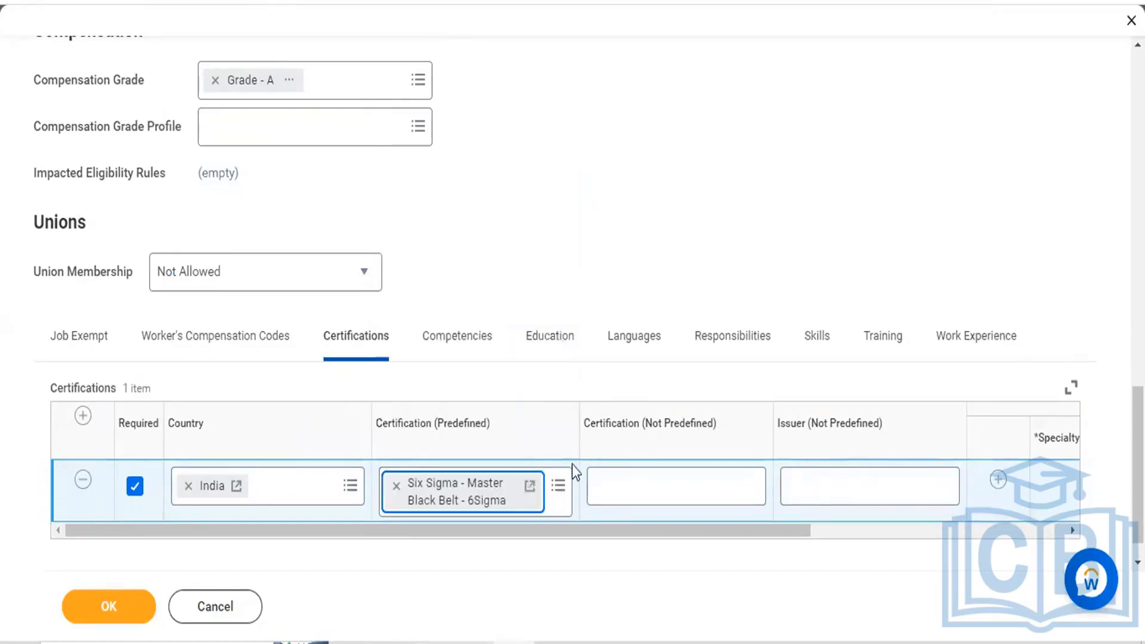
# - Add a competency row to the profile and mark it as required
pyautogui.click(480, 335)
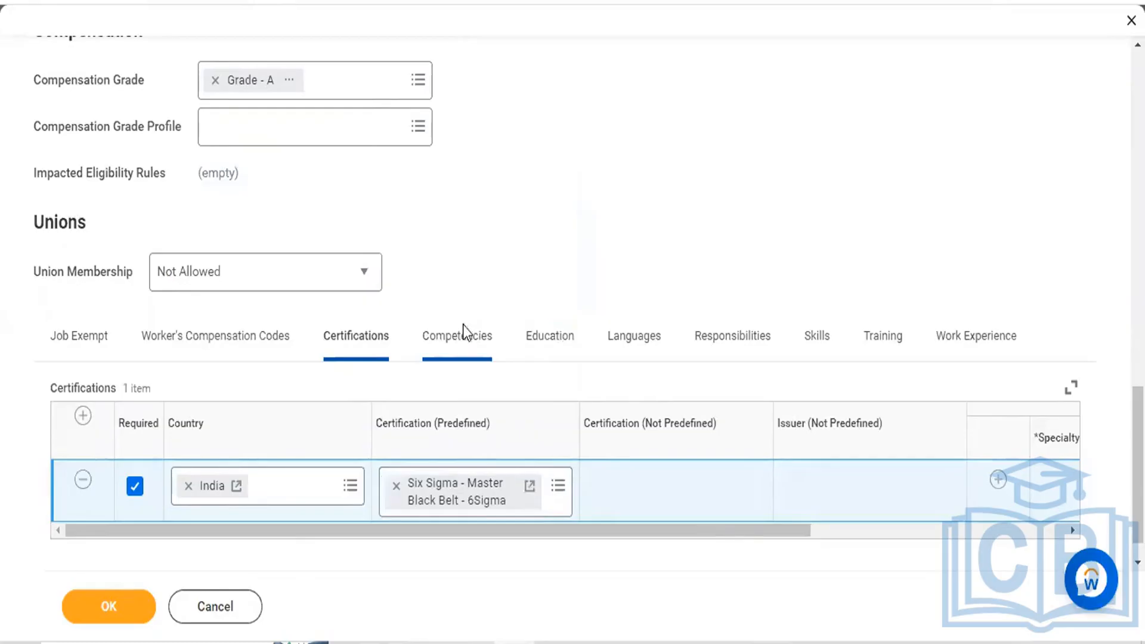
pyautogui.scroll(-1, 336, 277)
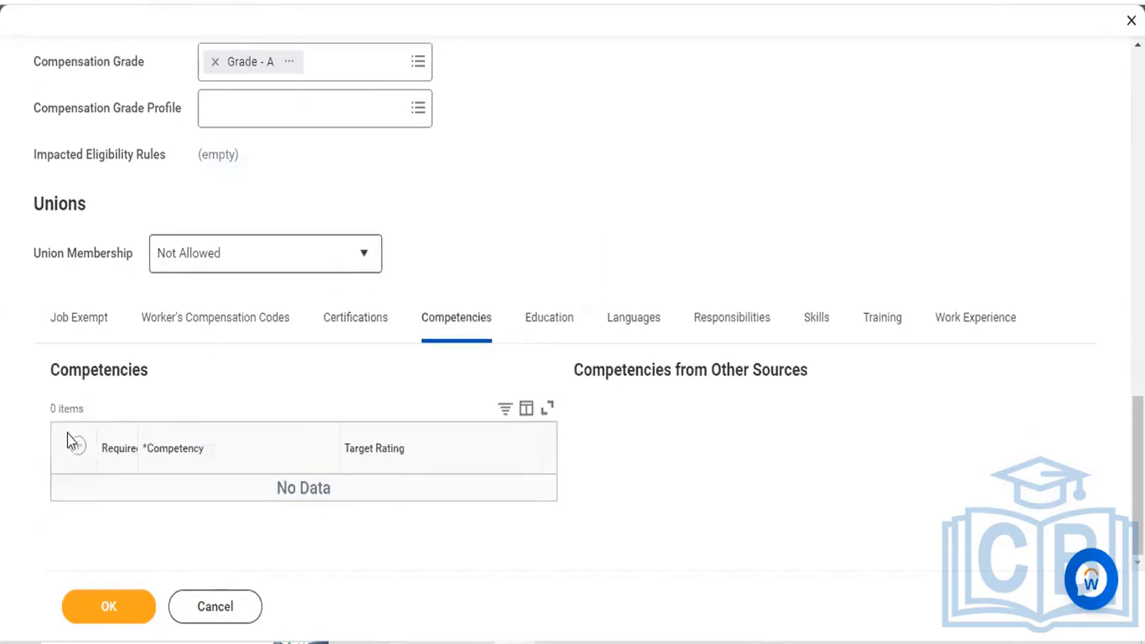
pyautogui.click(77, 451)
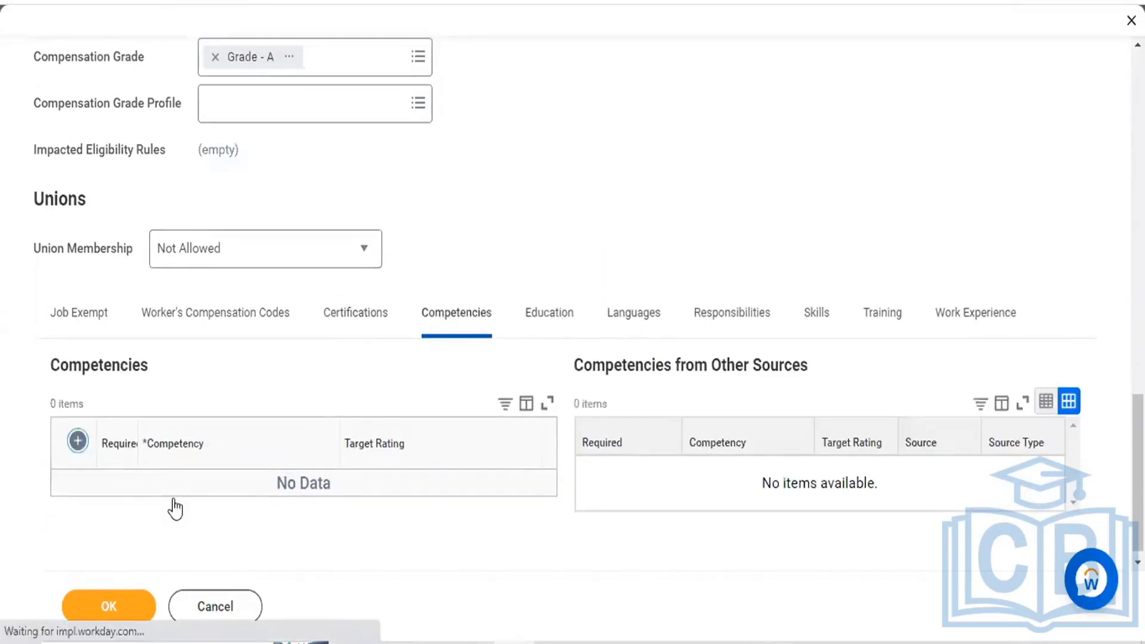
pyautogui.click(117, 498)
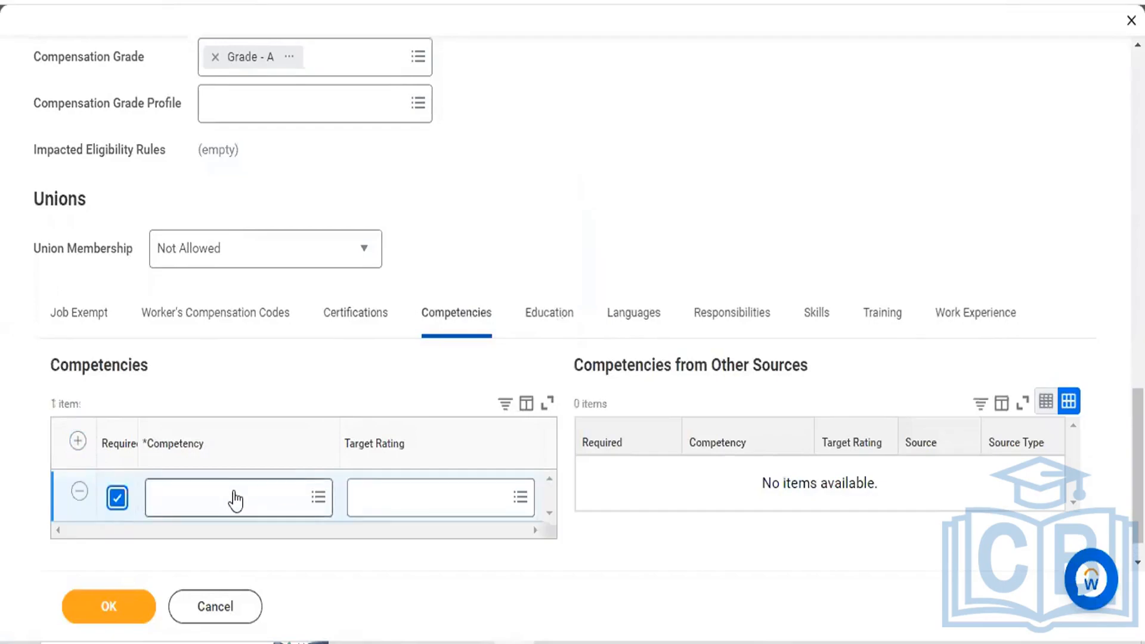
# - Create a new competency named CEO (CF Pvt Ltd) for the required competency row
pyautogui.click(236, 499)
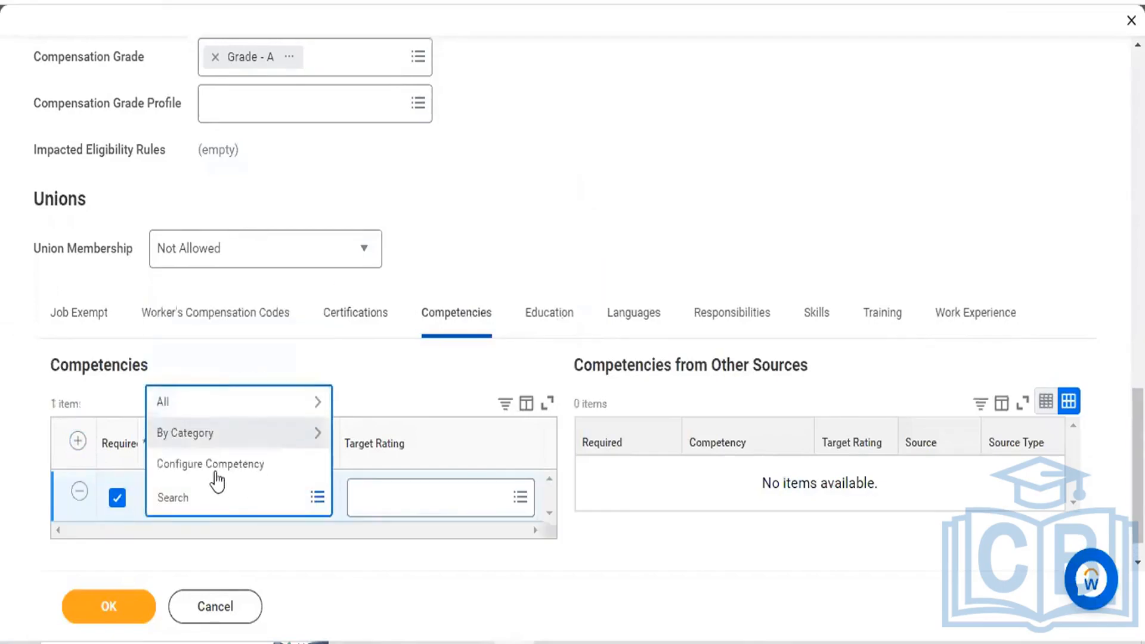
pyautogui.click(204, 468)
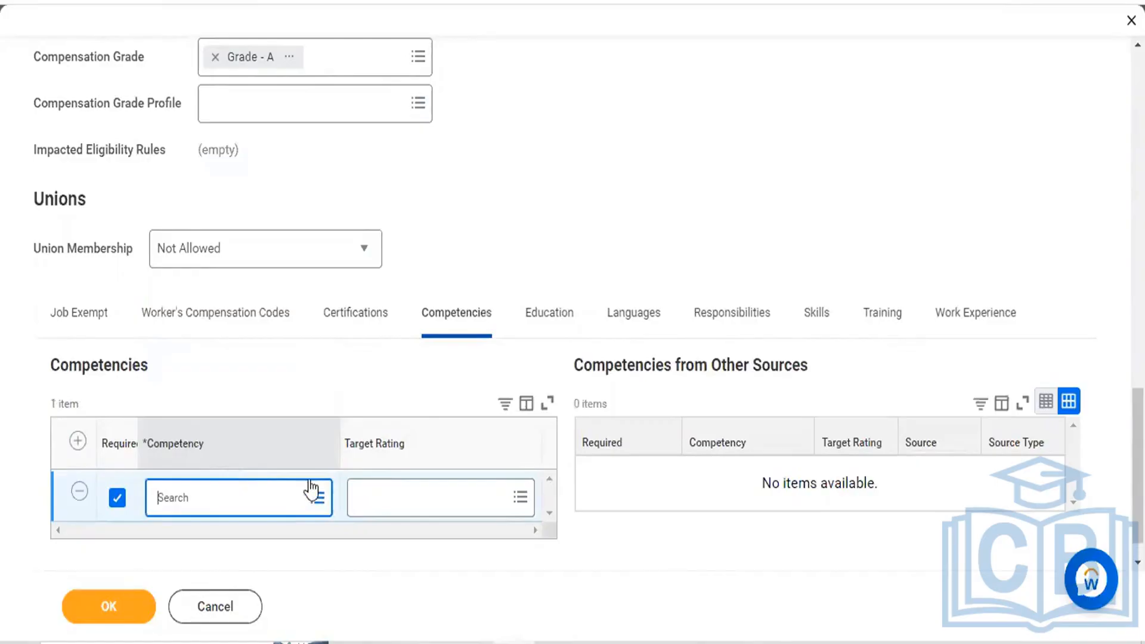
pyautogui.click(185, 318)
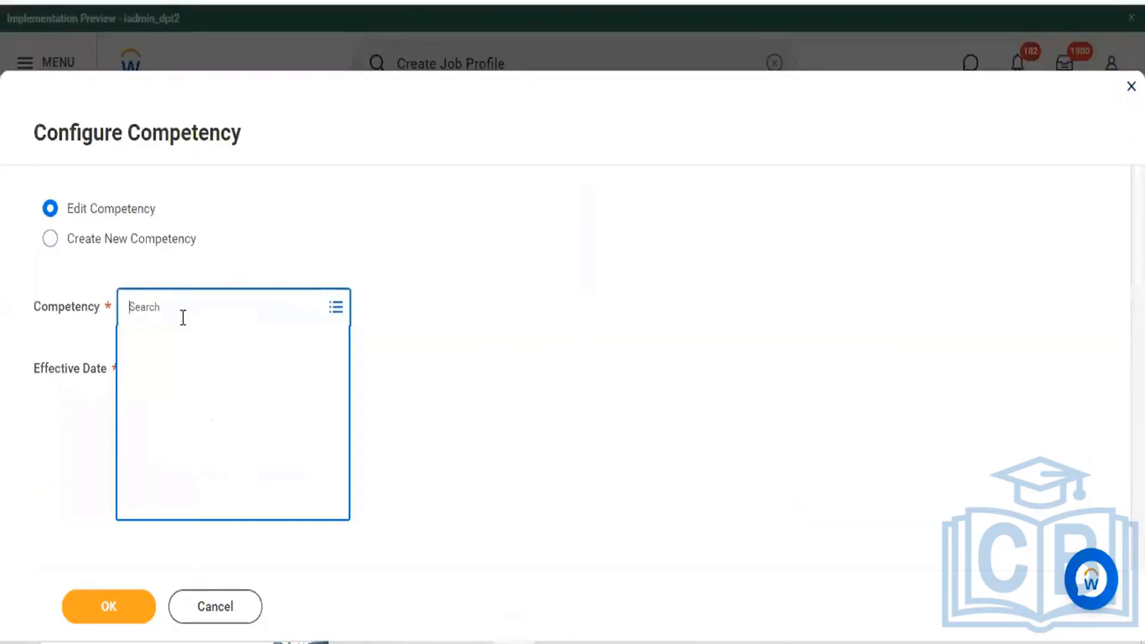
pyautogui.click(51, 239)
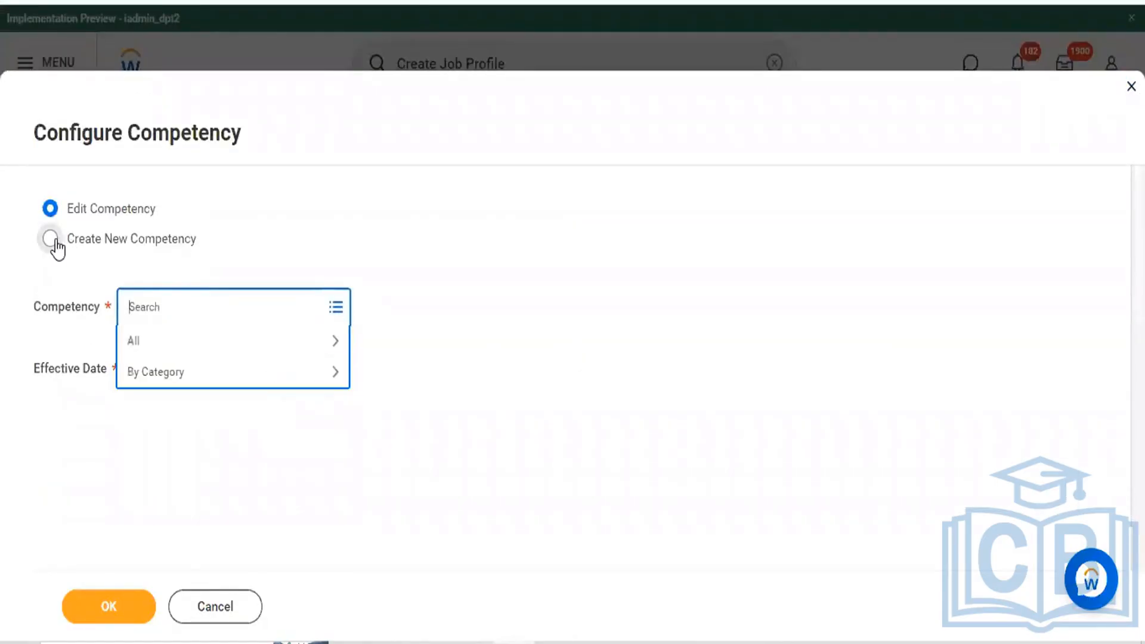
pyautogui.click(158, 311)
pyautogui.write('CE')
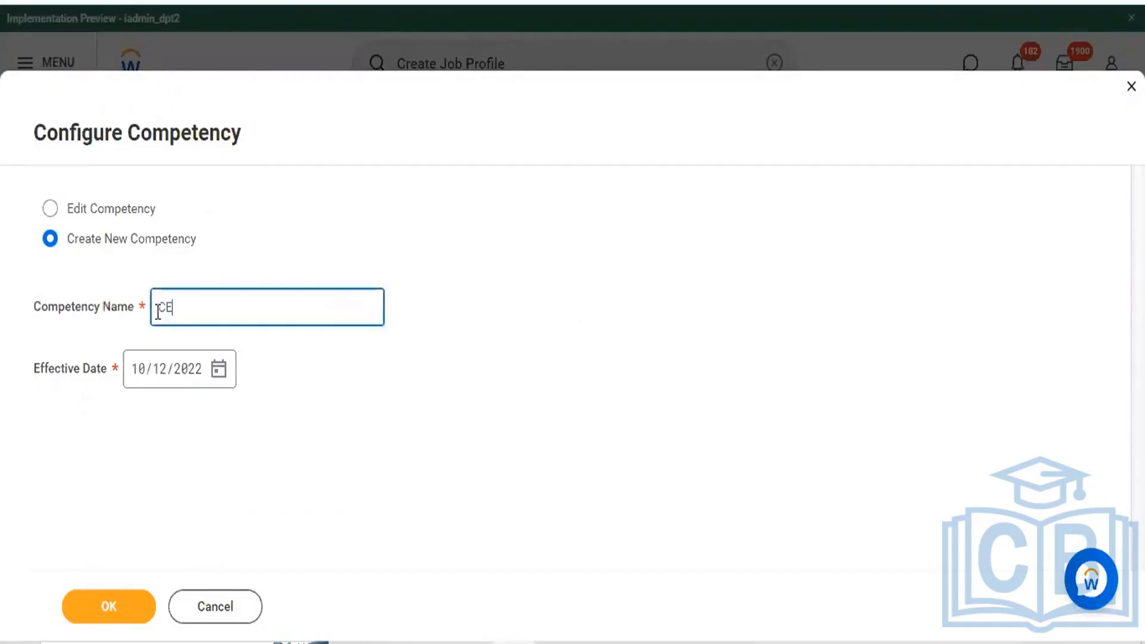
pyautogui.write('O')
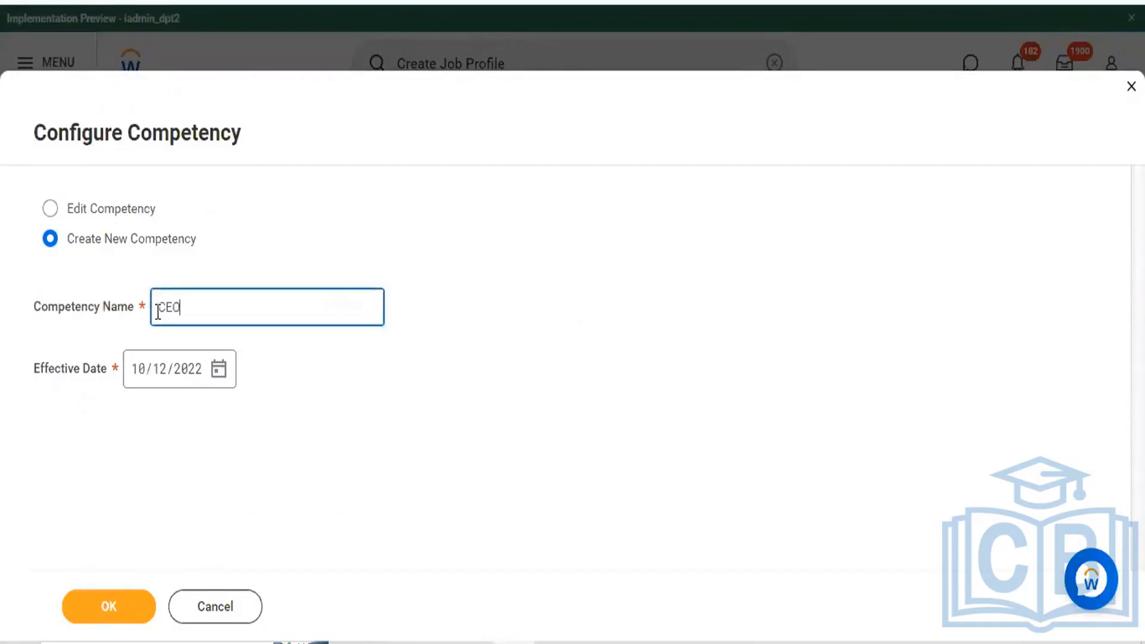
pyautogui.click(114, 608)
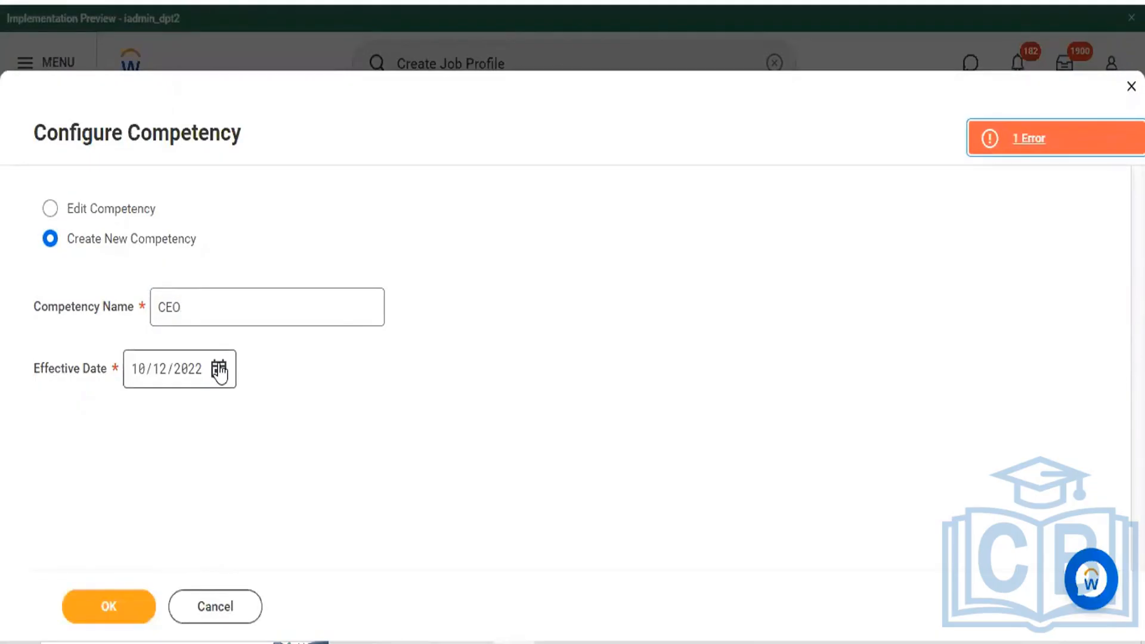
pyautogui.click(298, 314)
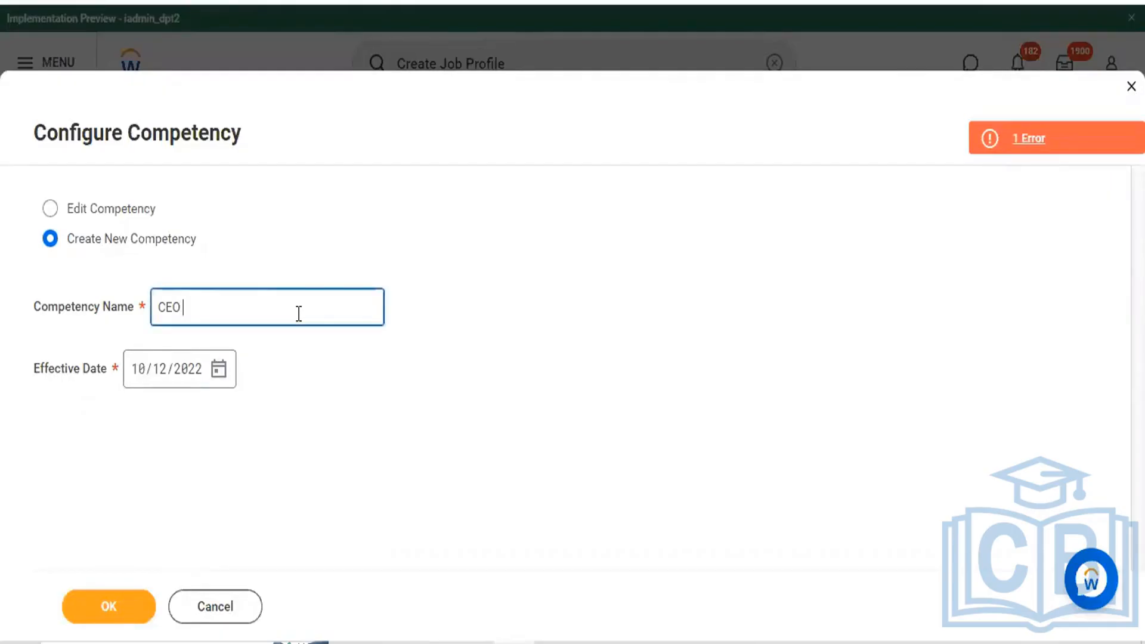
pyautogui.write('(CF Pvt Ltd)')
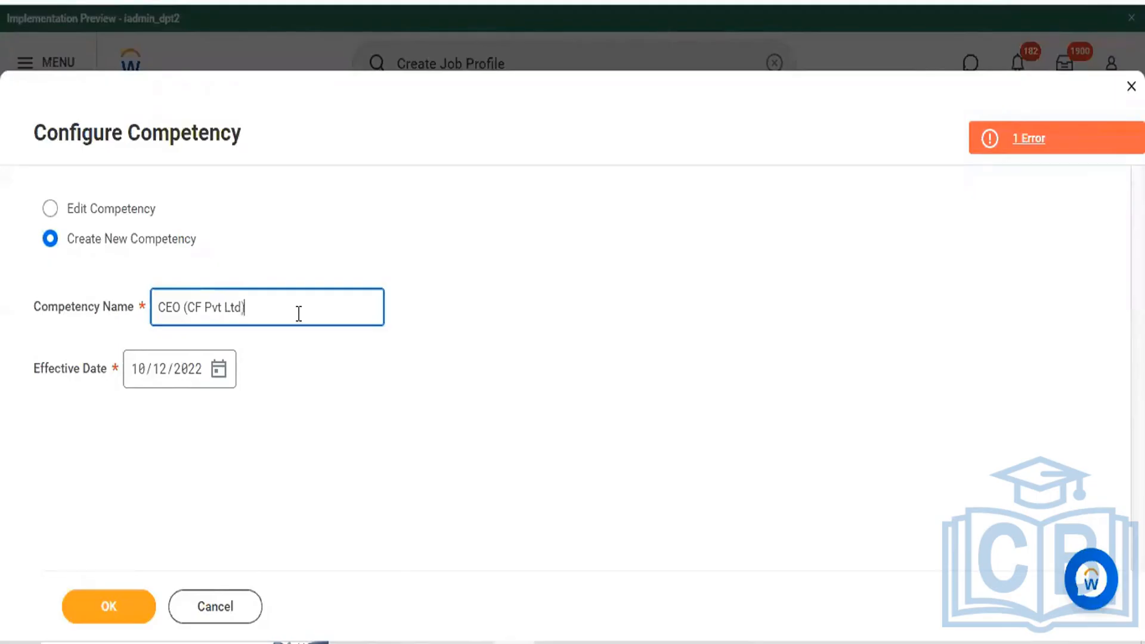
pyautogui.click(106, 601)
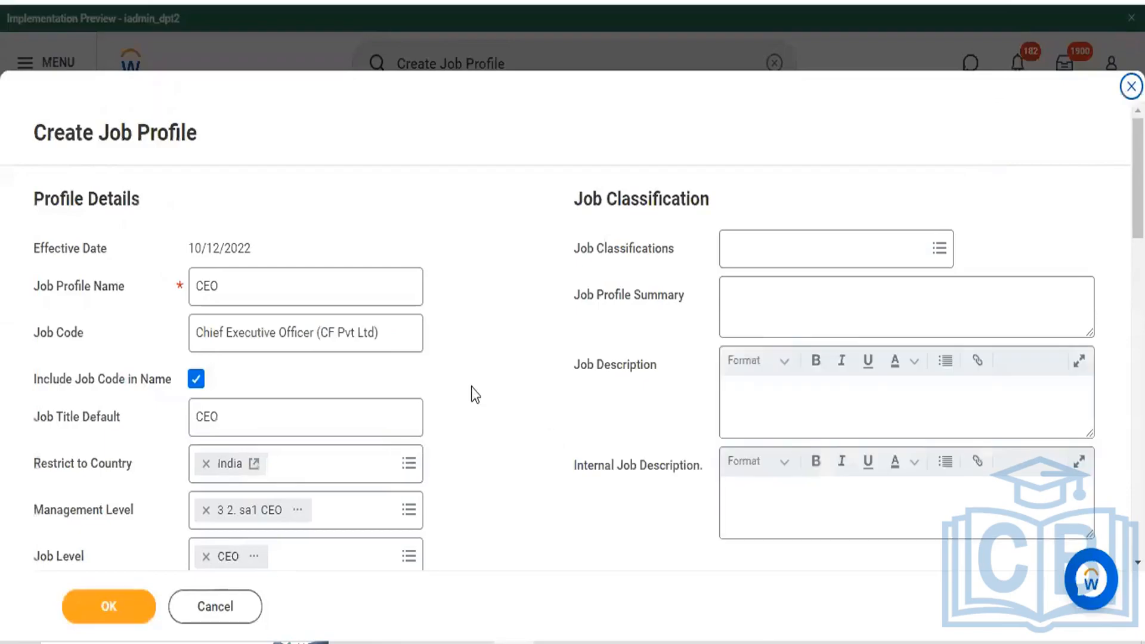
# - Set the target rating of the CEO (CF Pvt Ltd) competency to 5
pyautogui.scroll(-15, 471, 394)
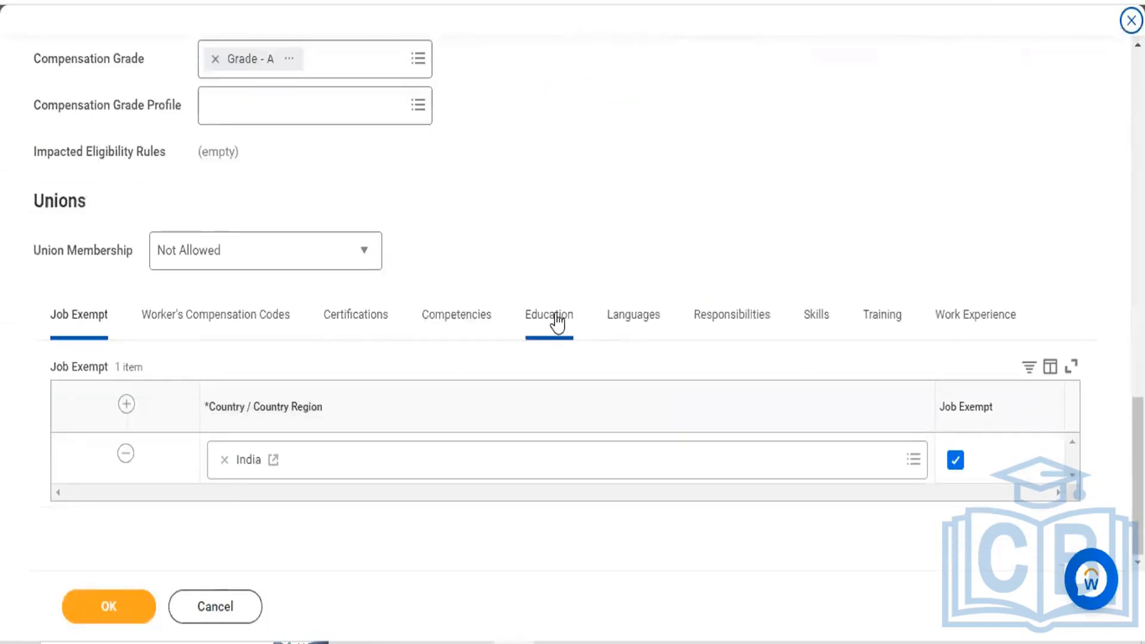
pyautogui.click(448, 316)
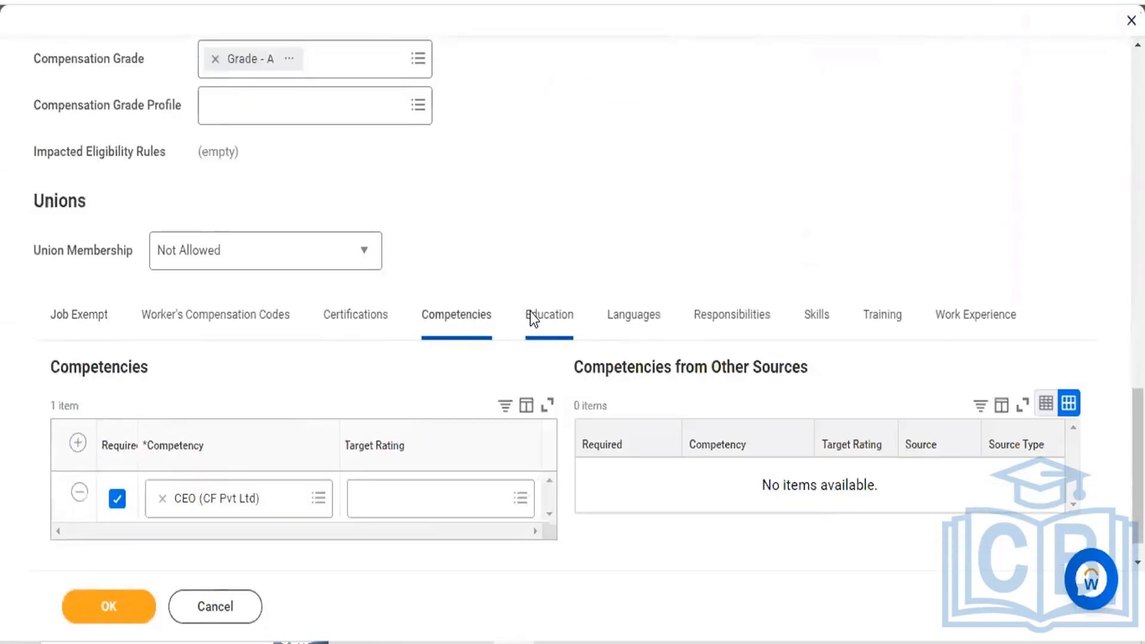
pyautogui.click(530, 314)
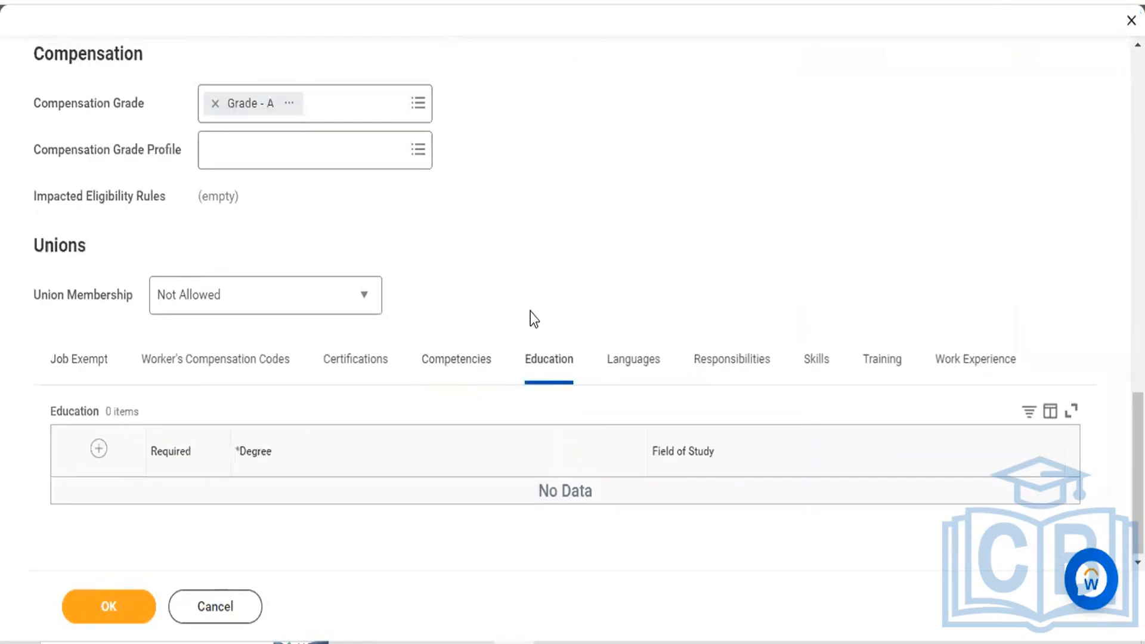
pyautogui.click(465, 354)
pyautogui.scroll(-2, 560, 301)
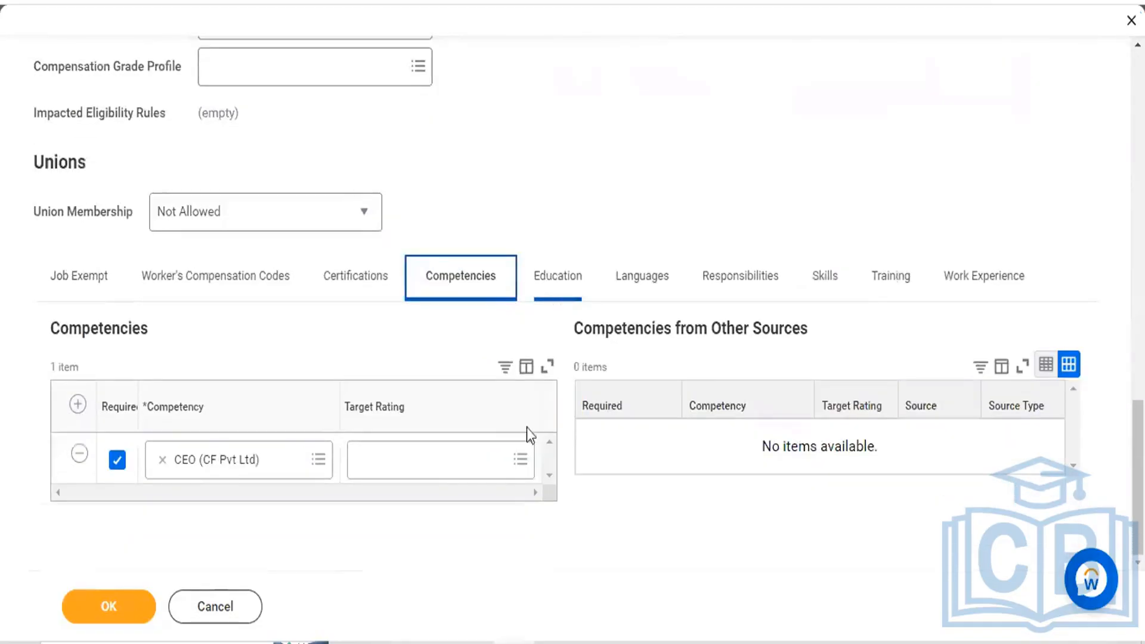
pyautogui.click(419, 458)
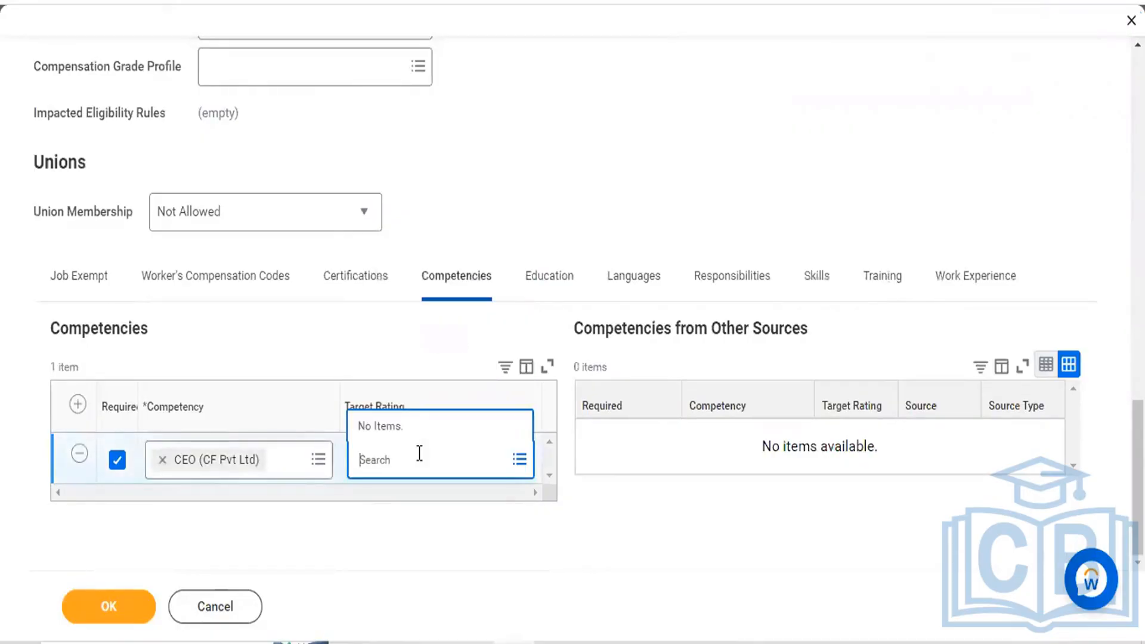
pyautogui.write('5')
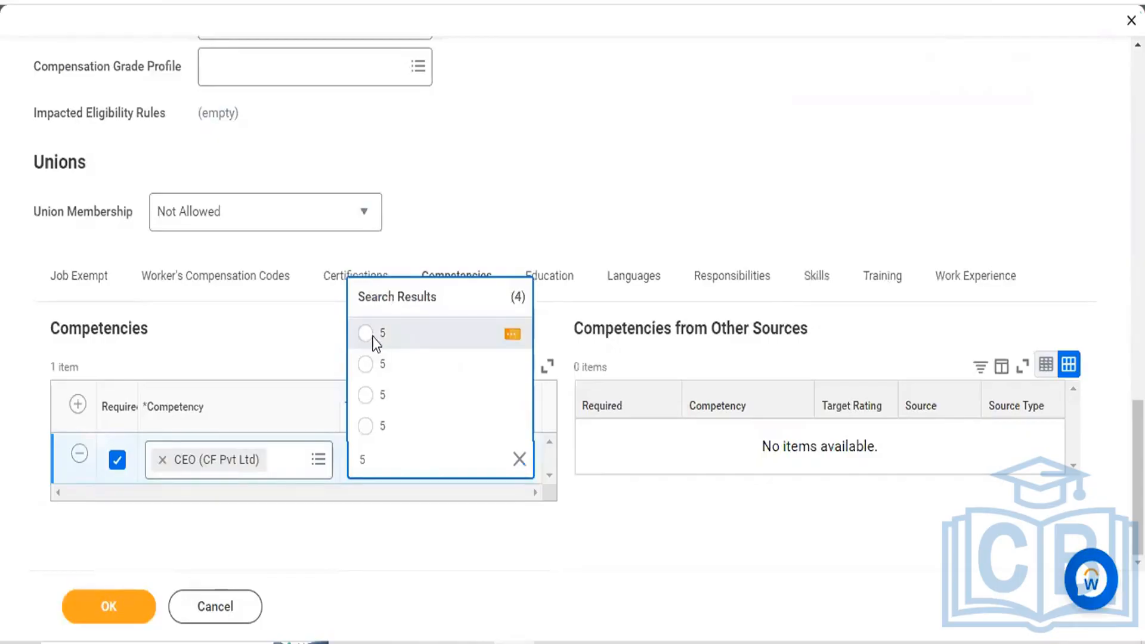
pyautogui.click(371, 336)
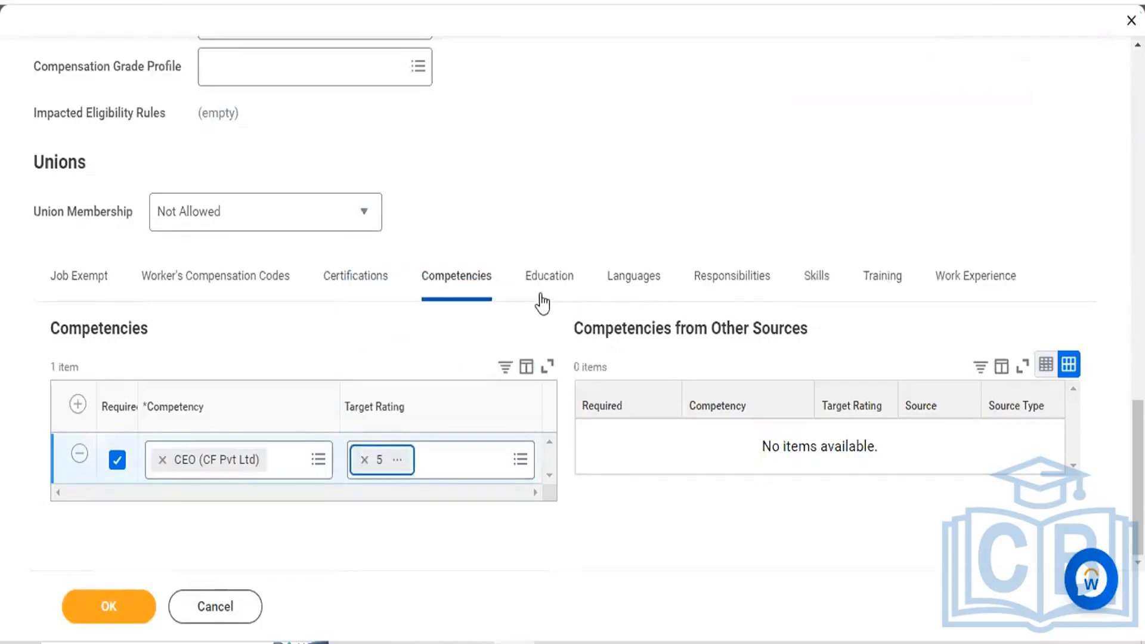
# - Add a required education entry with the degree MBA, chosen from the degrees for India
pyautogui.click(539, 299)
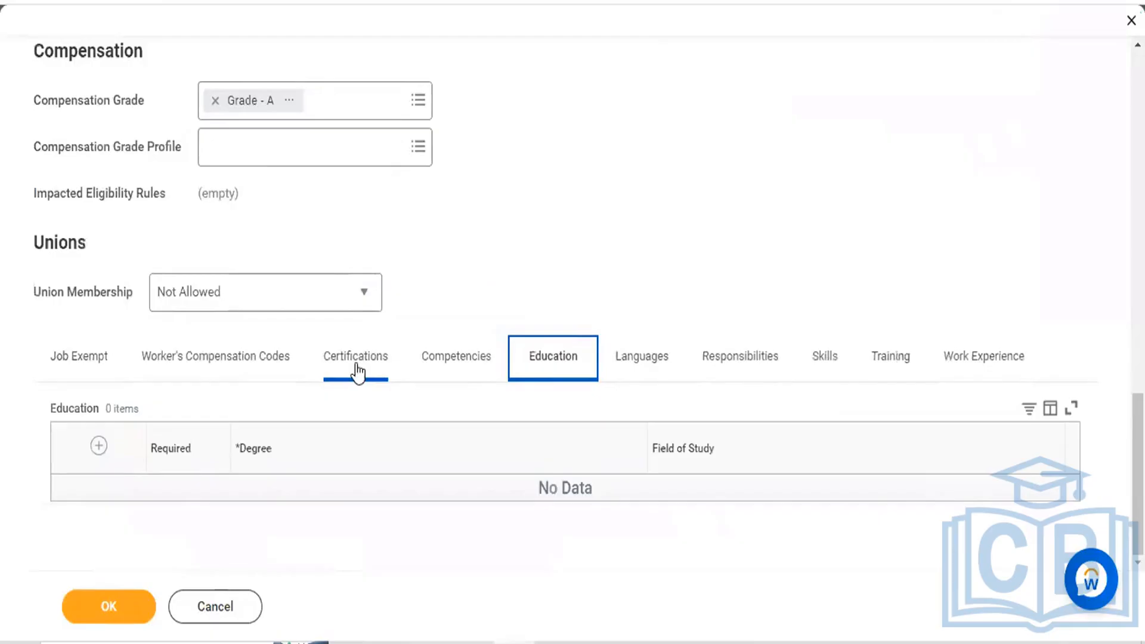
pyautogui.click(98, 446)
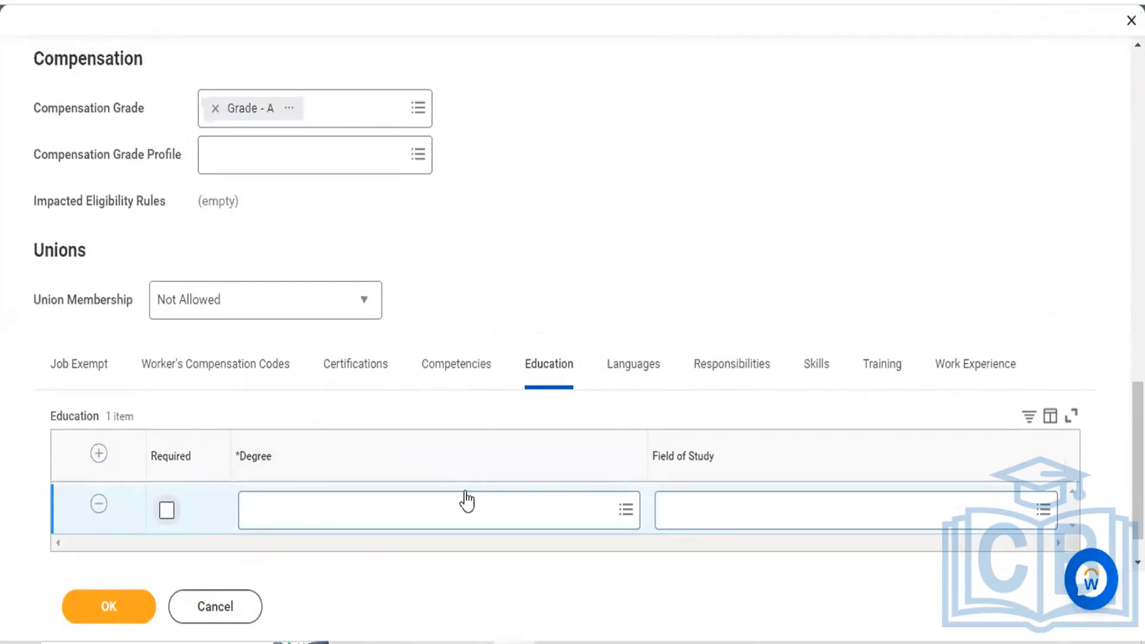
pyautogui.click(166, 510)
pyautogui.scroll(-1, 546, 455)
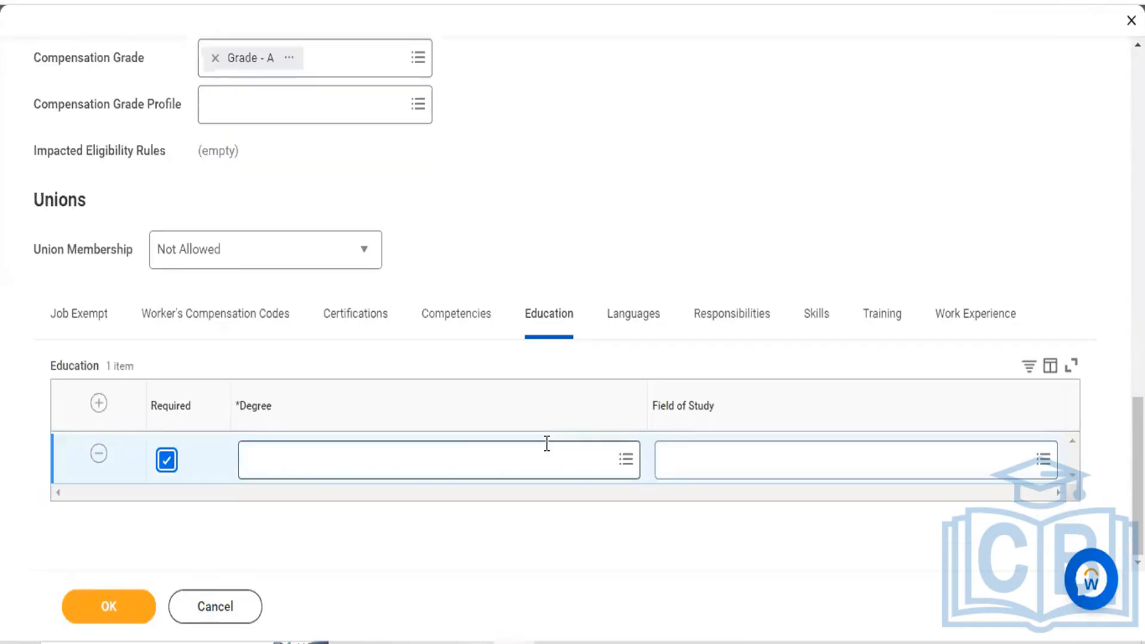
pyautogui.click(547, 444)
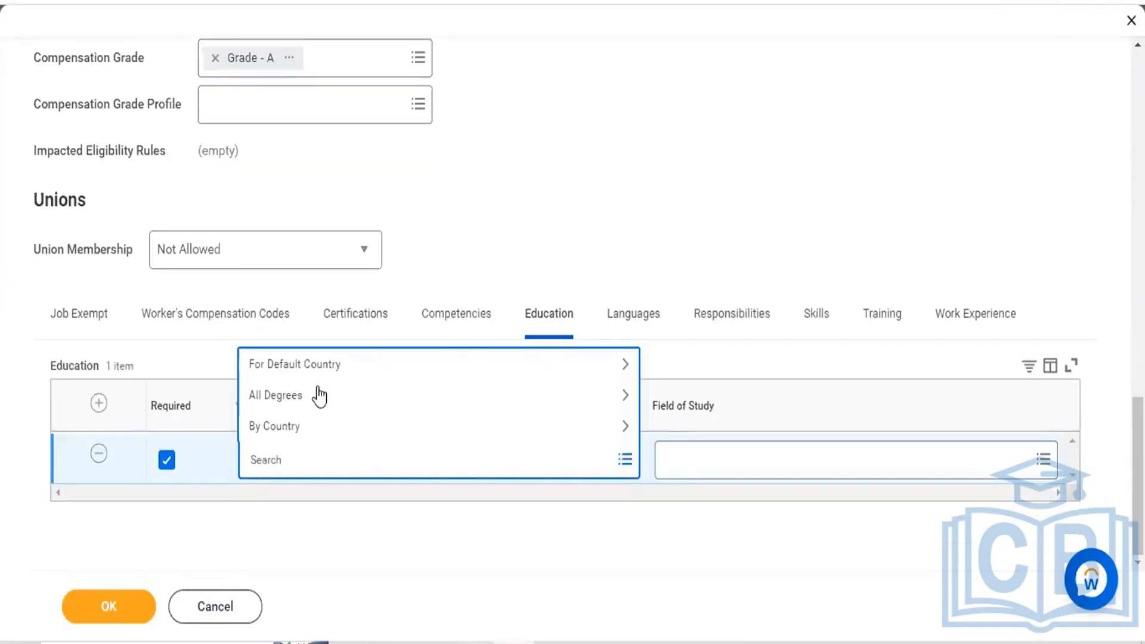
pyautogui.click(280, 434)
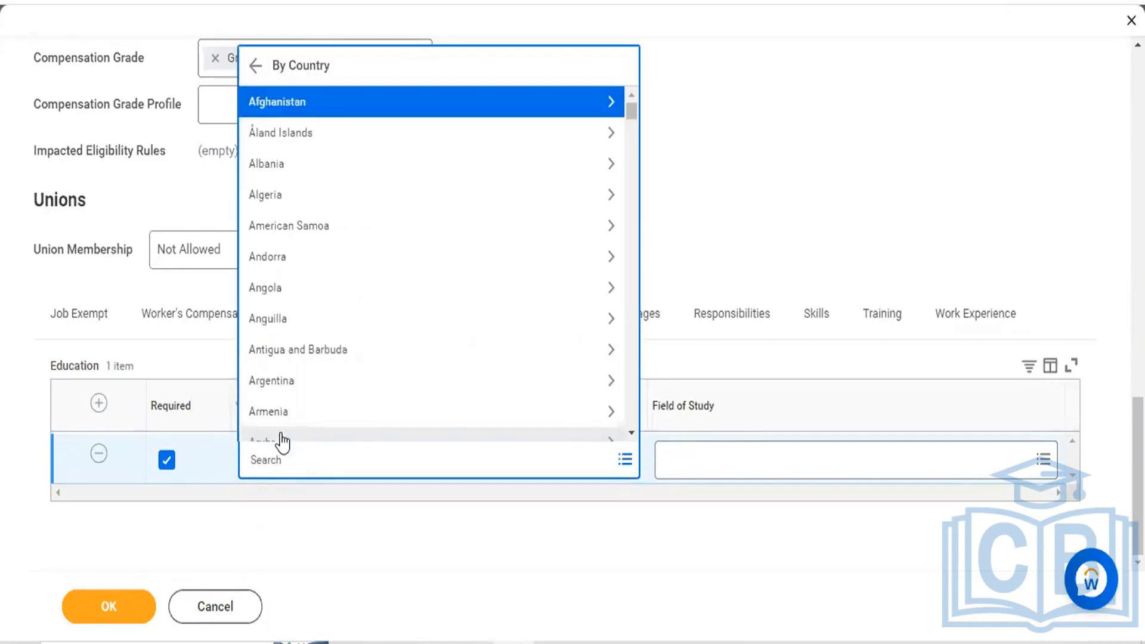
pyautogui.write('ind')
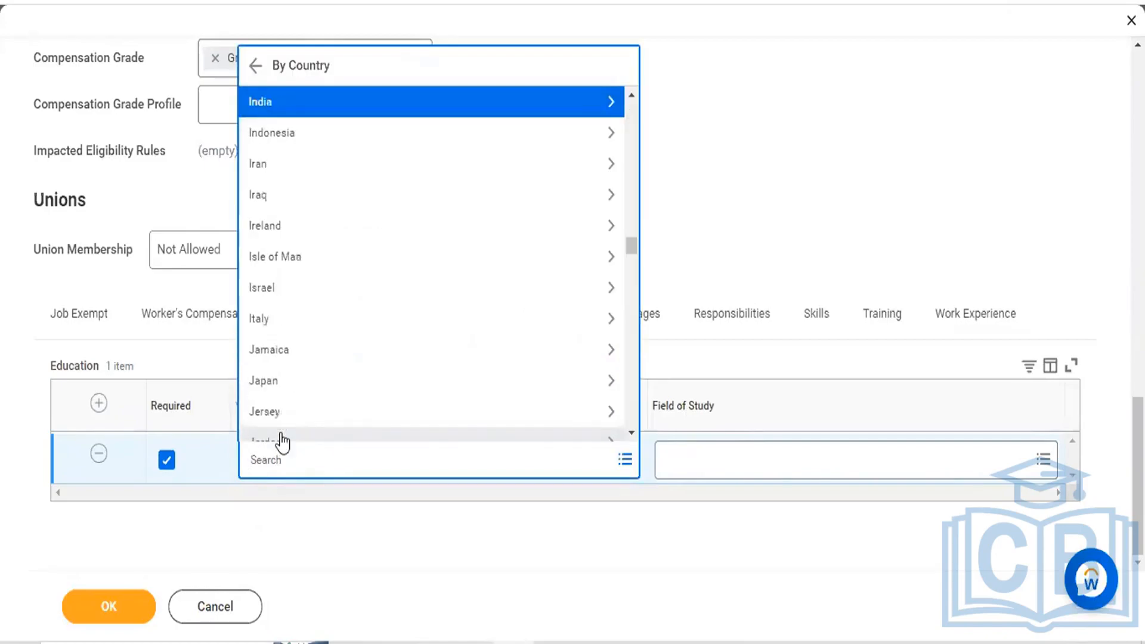
pyautogui.press('Return')
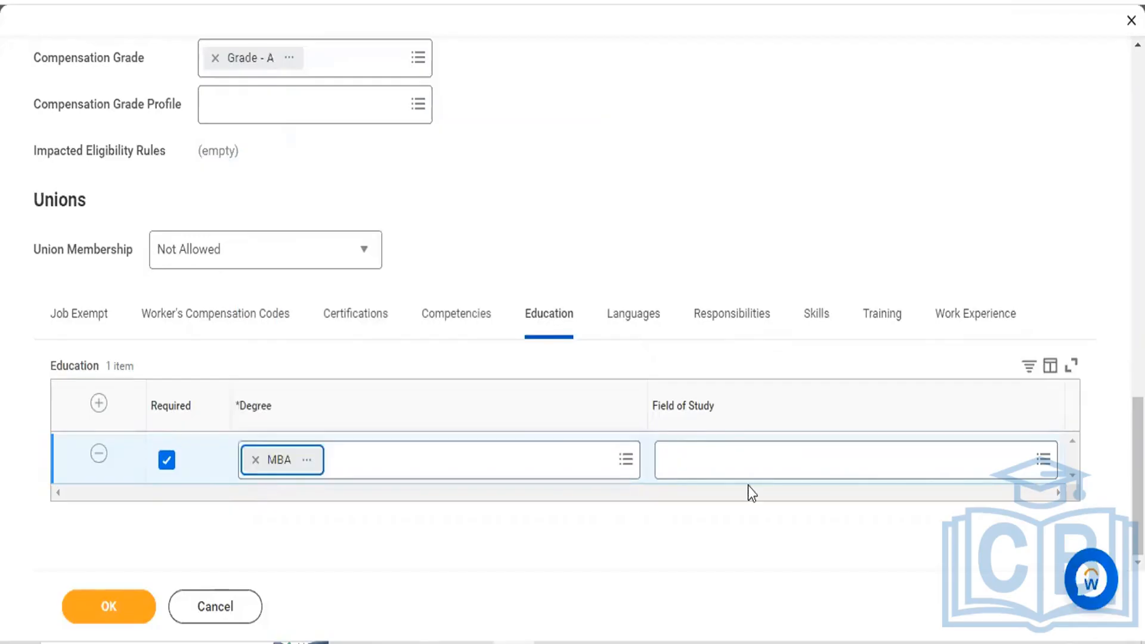
# - Set the field of study for the MBA degree to Business Administration
pyautogui.click(720, 460)
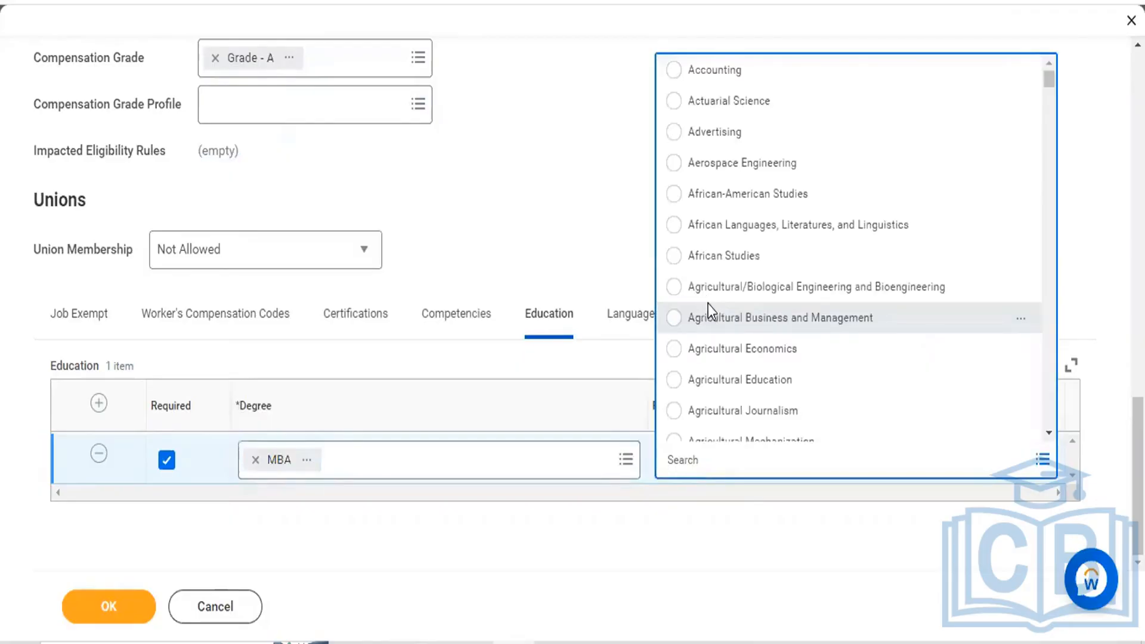
pyautogui.scroll(-5, 708, 305)
pyautogui.scroll(-5, 708, 305)
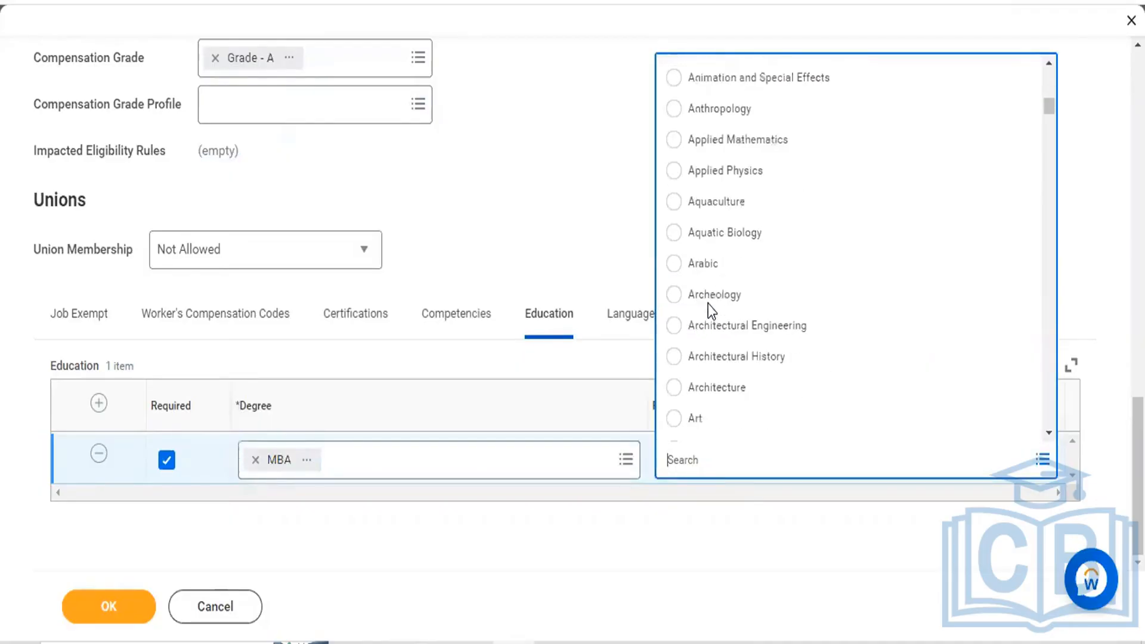
pyautogui.scroll(-2, 707, 303)
pyautogui.scroll(-10, 707, 303)
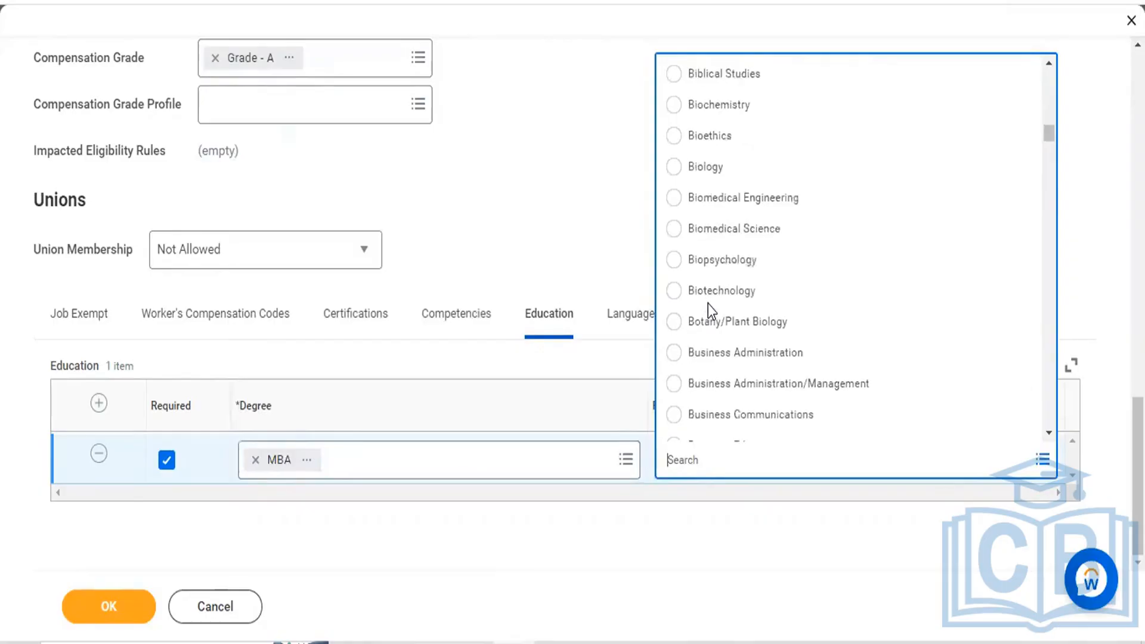
pyautogui.click(674, 353)
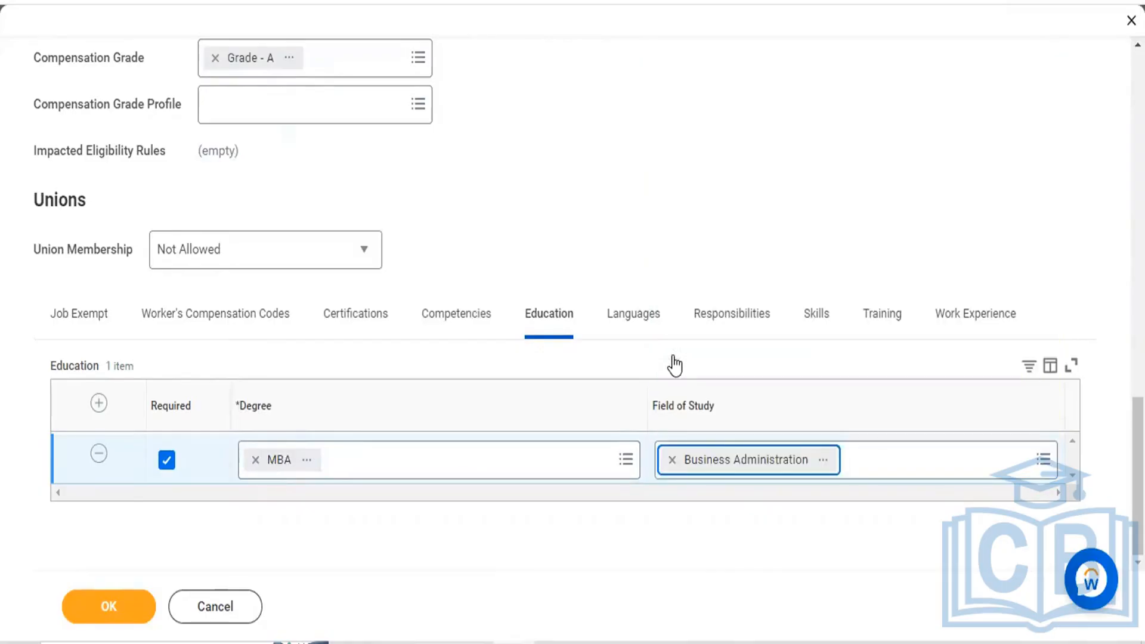
# - Add English as a required language and give it an ability row
pyautogui.click(616, 322)
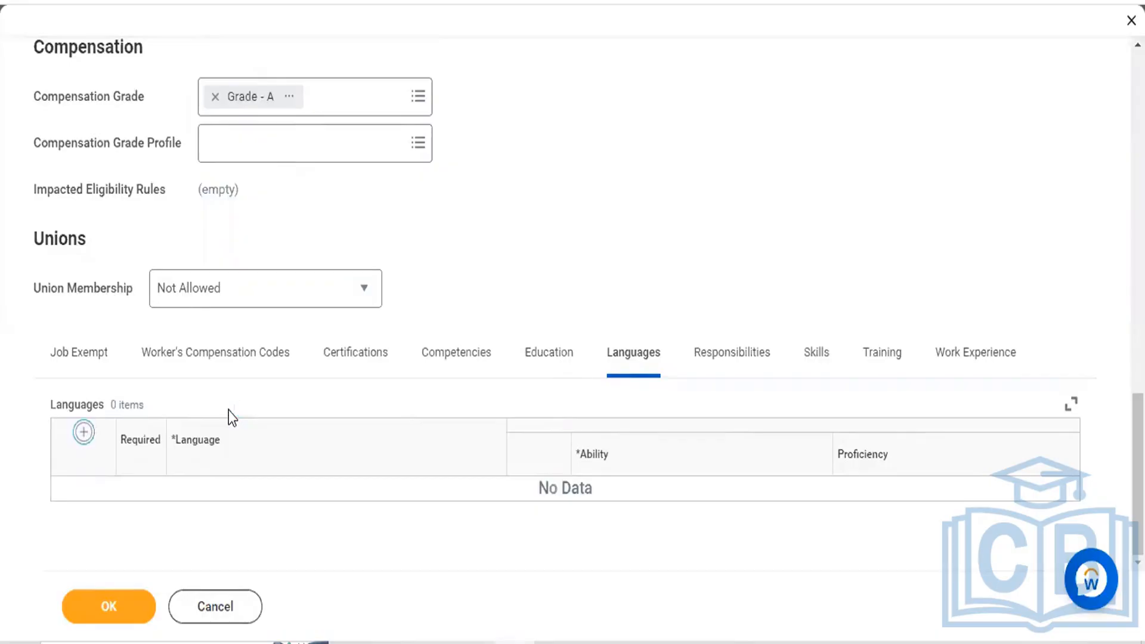
pyautogui.click(84, 431)
pyautogui.click(136, 502)
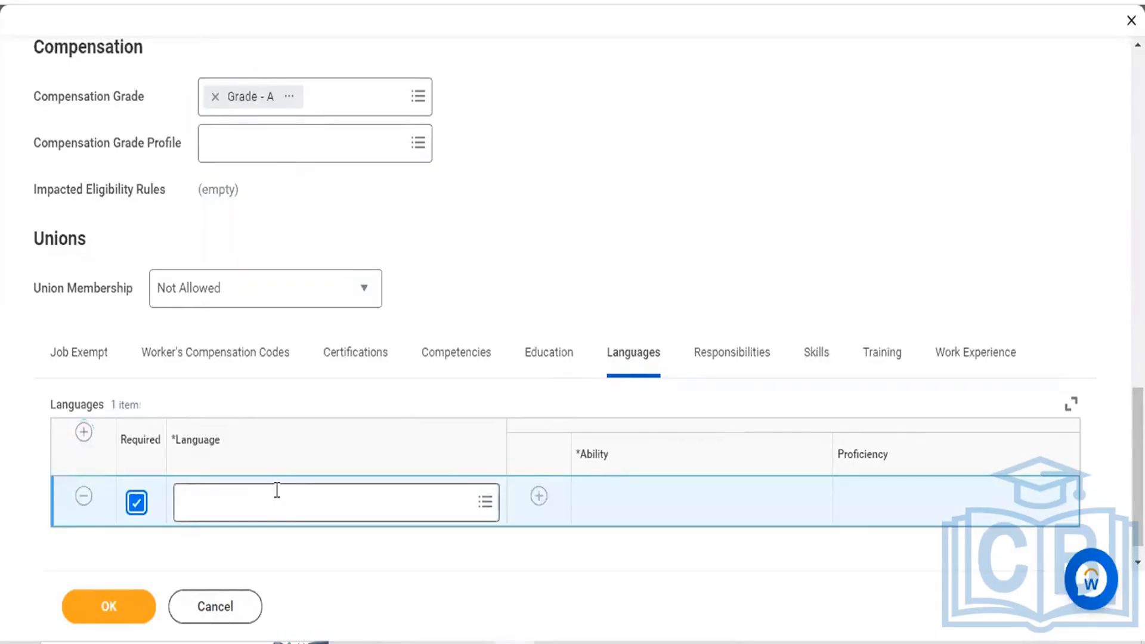
pyautogui.click(276, 490)
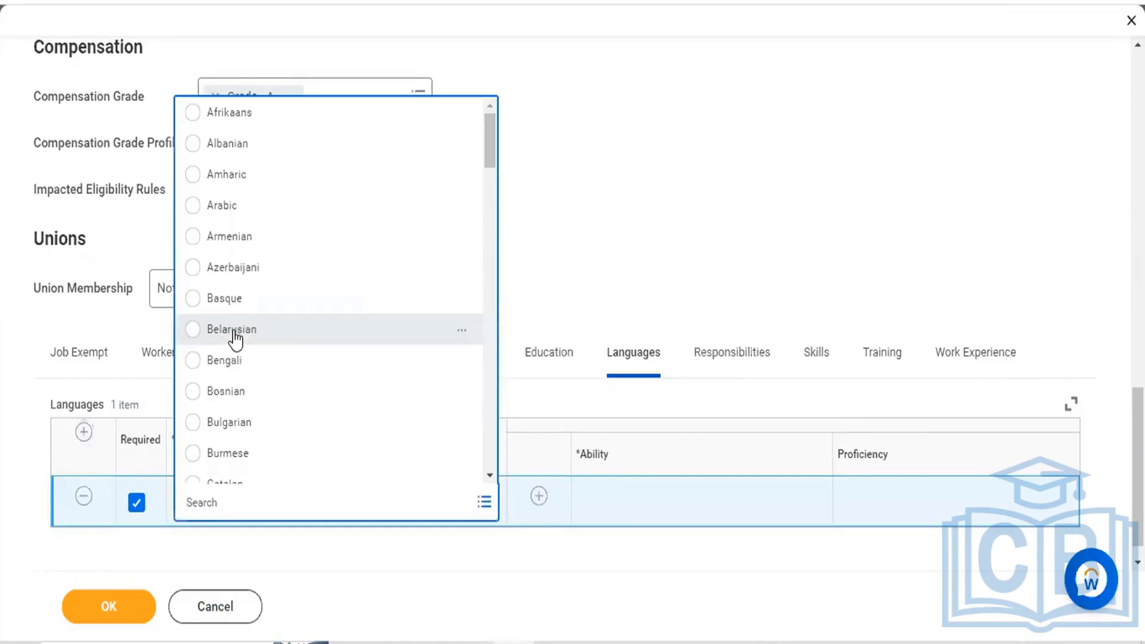
pyautogui.write('engl')
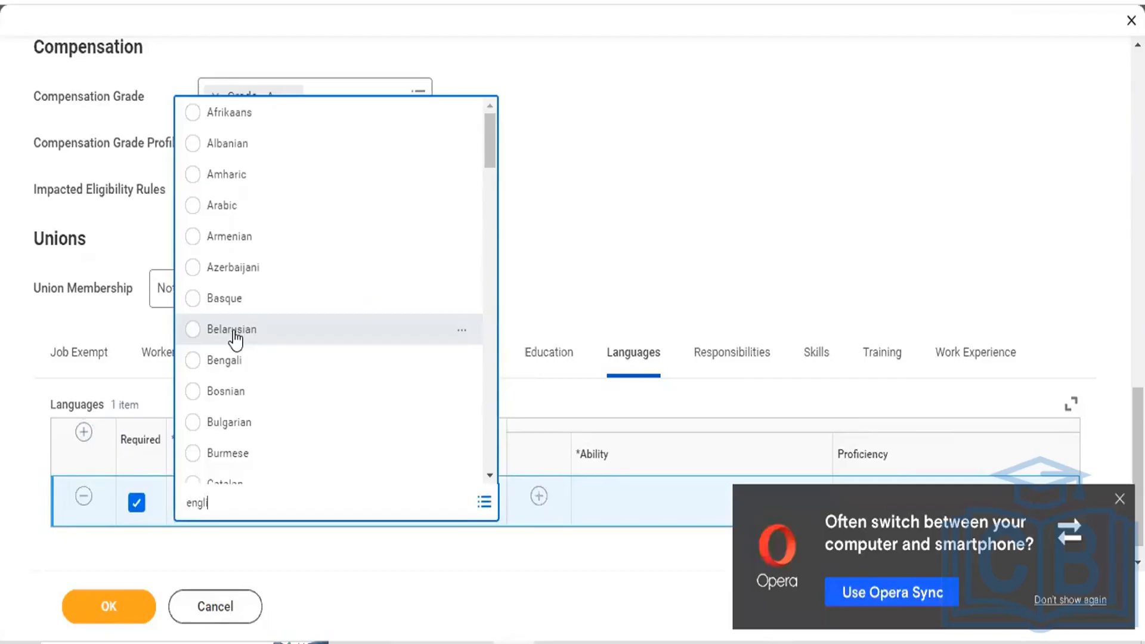
pyautogui.write('ish')
pyautogui.press('Return')
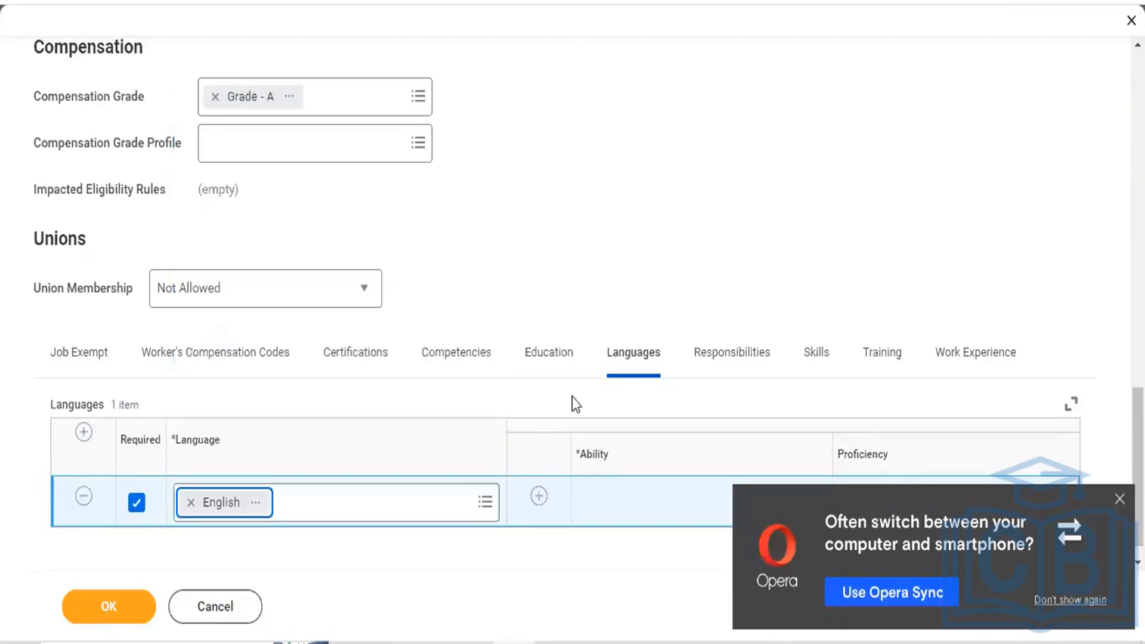
pyautogui.click(539, 495)
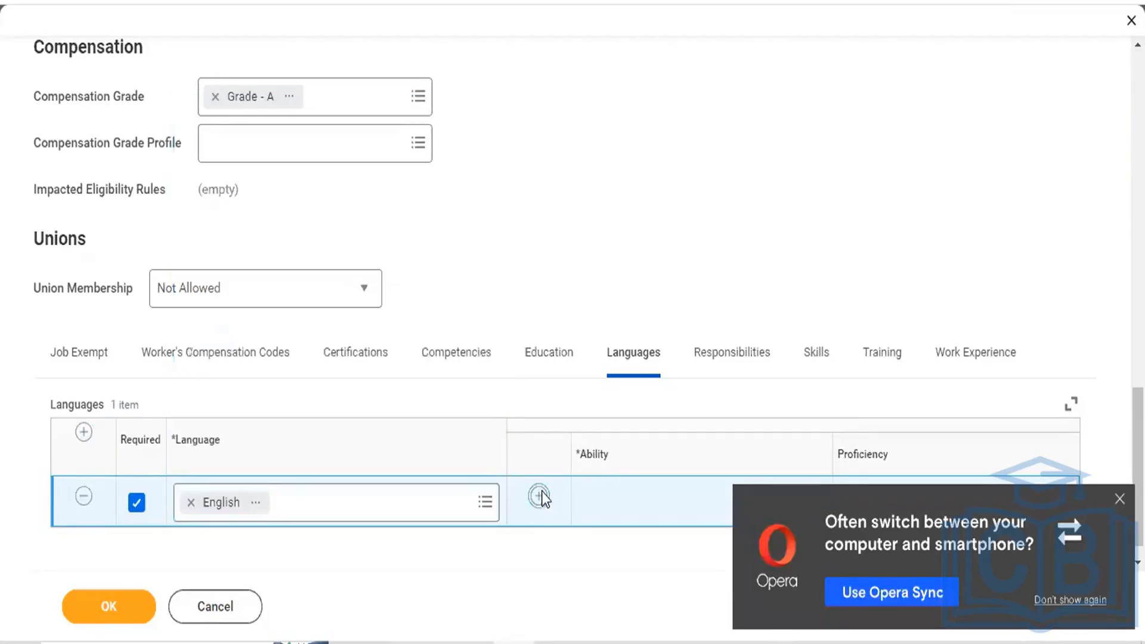
pyautogui.scroll(-1, 639, 501)
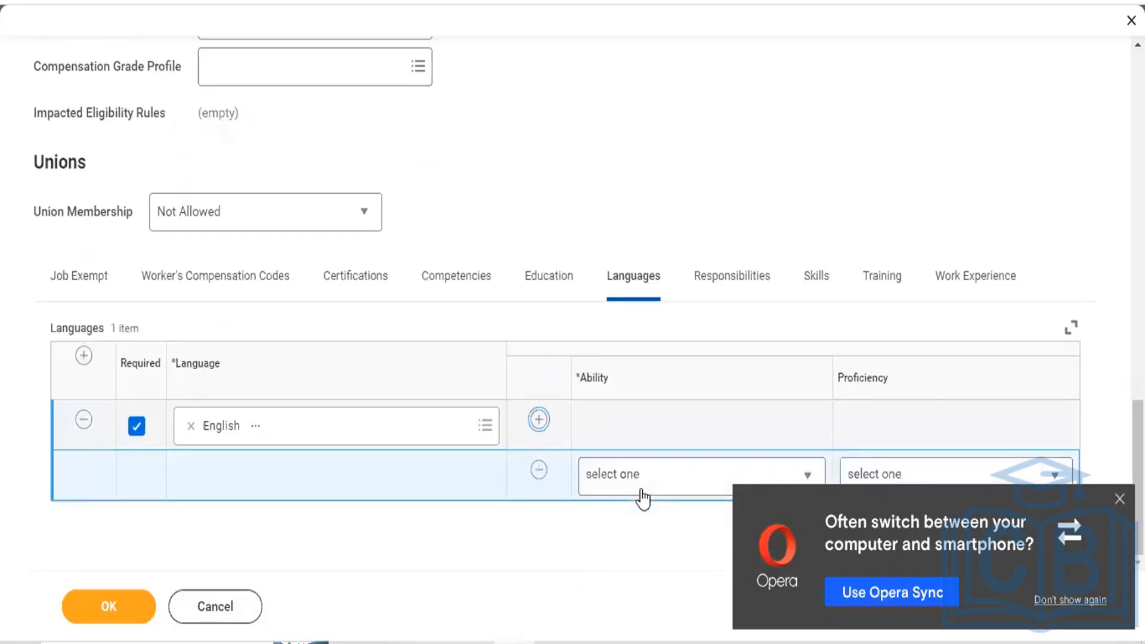
# - Set the English language ability to Overall with the proficiency 5 - Fluent
pyautogui.click(642, 492)
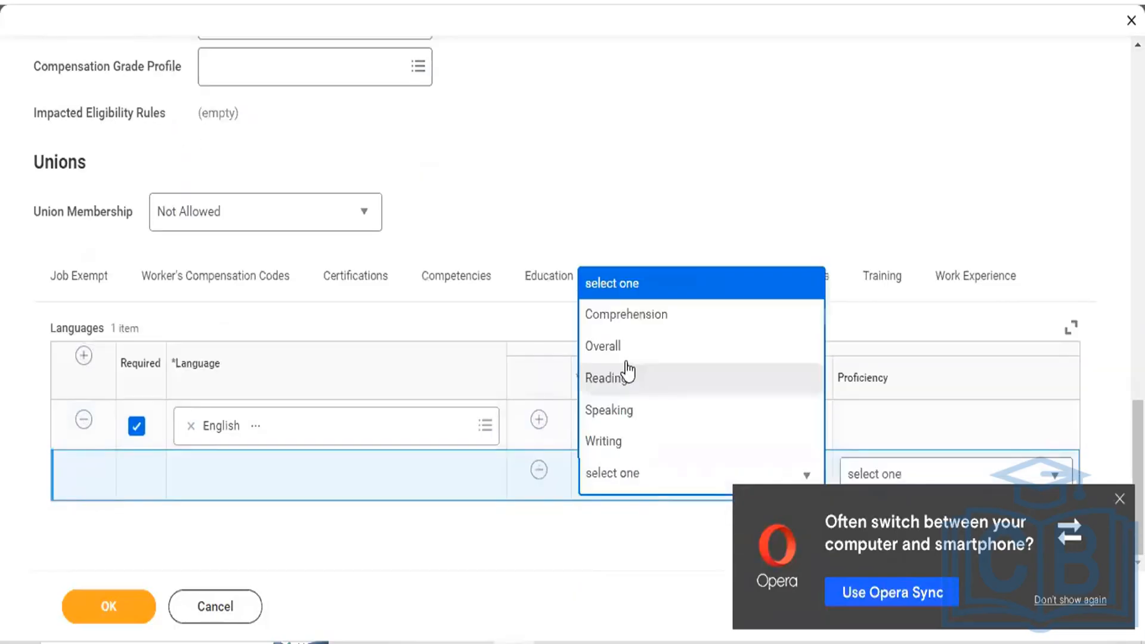
pyautogui.click(626, 354)
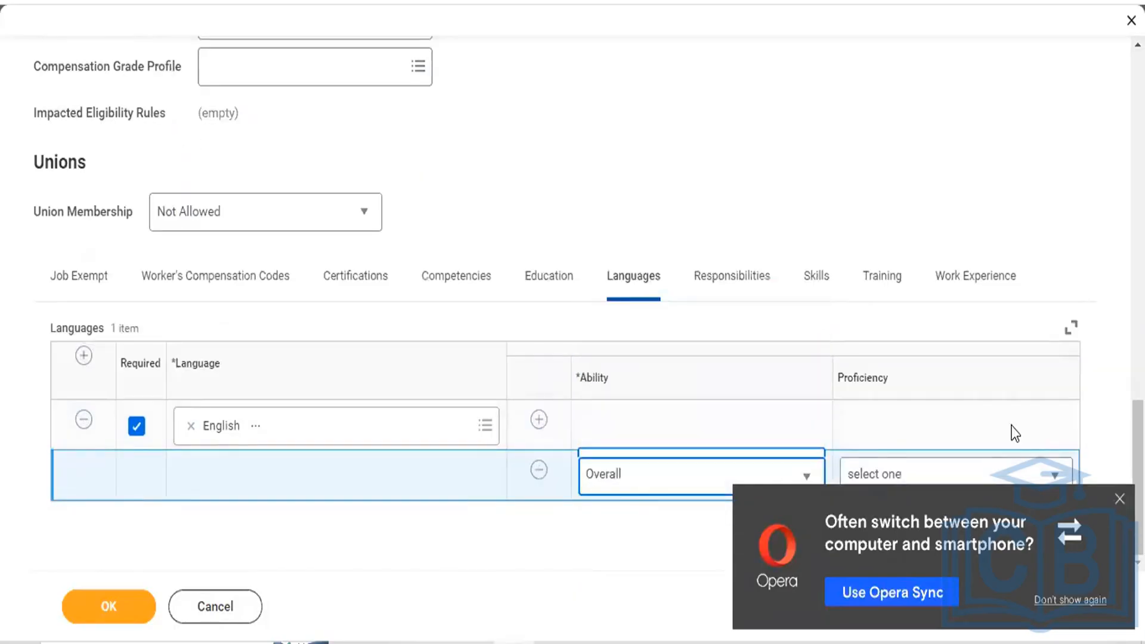
pyautogui.click(976, 479)
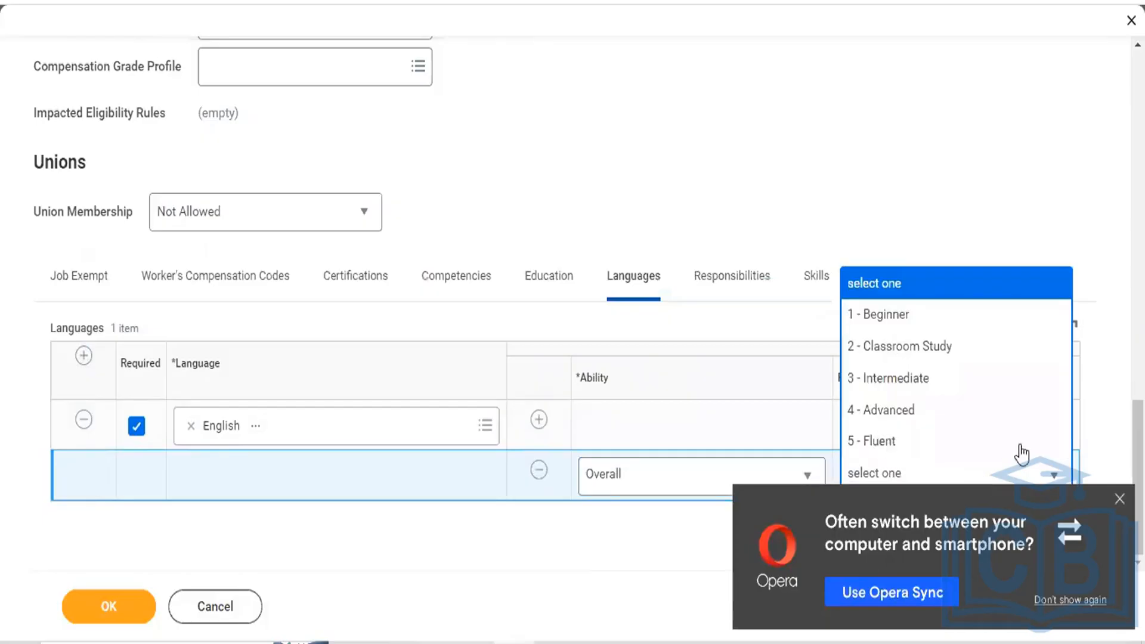
pyautogui.click(879, 440)
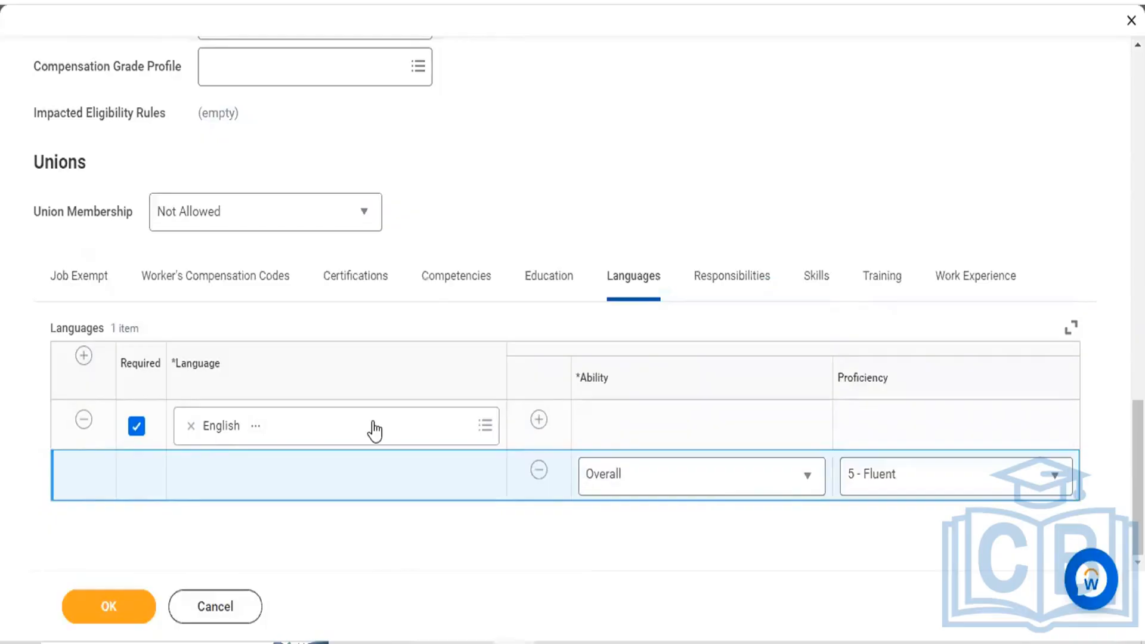
# - Search the job classifications for CEO and assign CEO - CEO (SOAIS-India) to the job profile
pyautogui.scroll(6, 374, 431)
pyautogui.scroll(10, 374, 430)
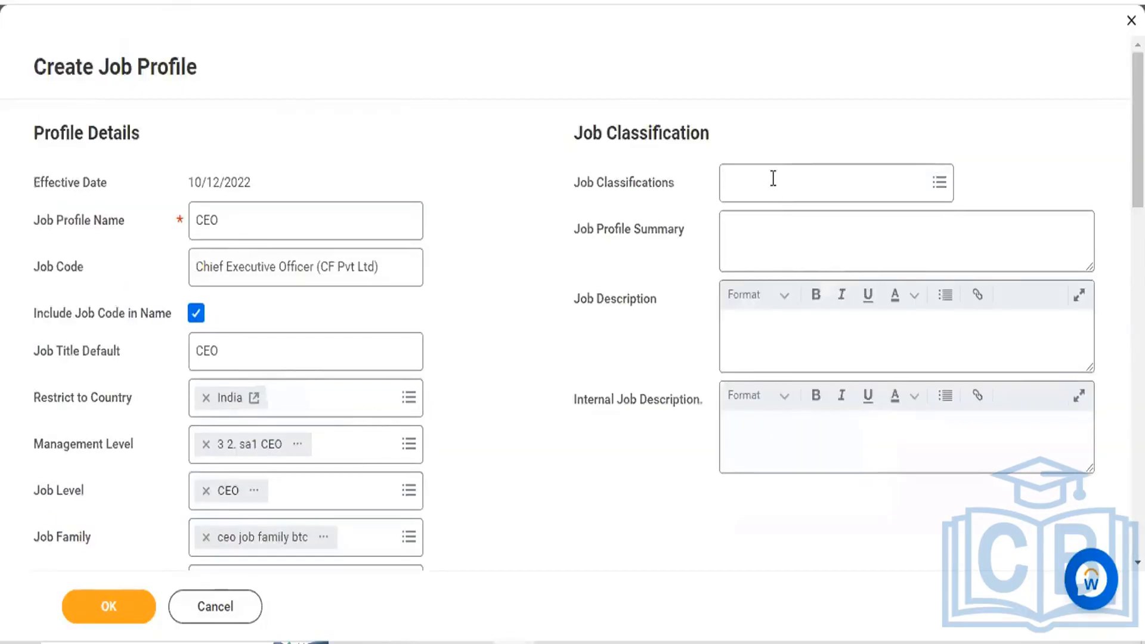
pyautogui.click(771, 179)
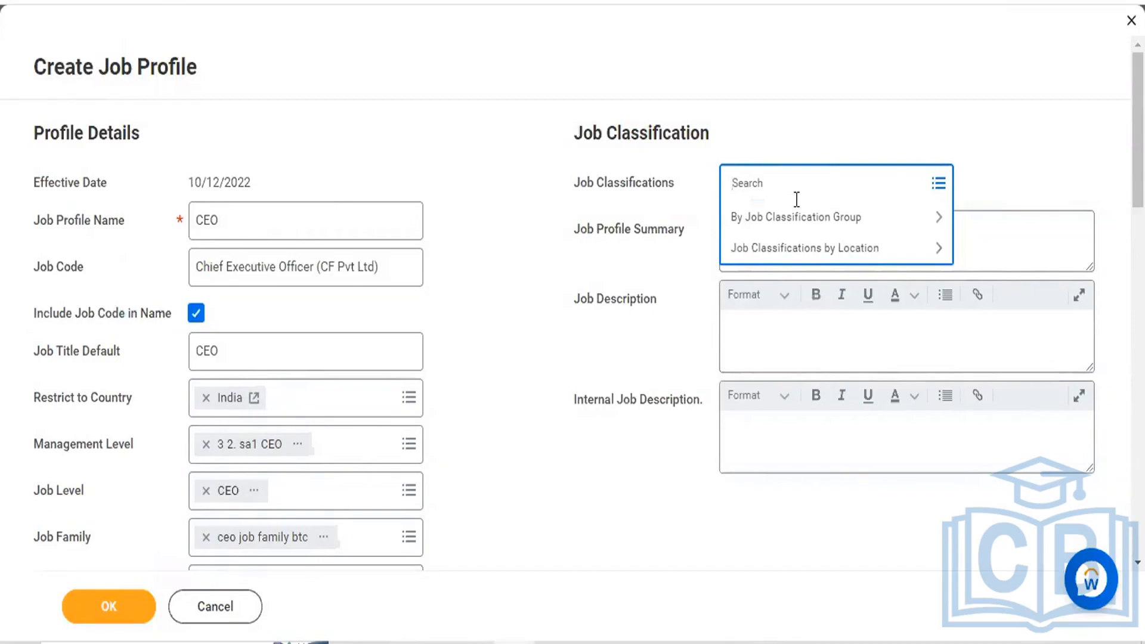
pyautogui.write('CEO')
pyautogui.press('Return')
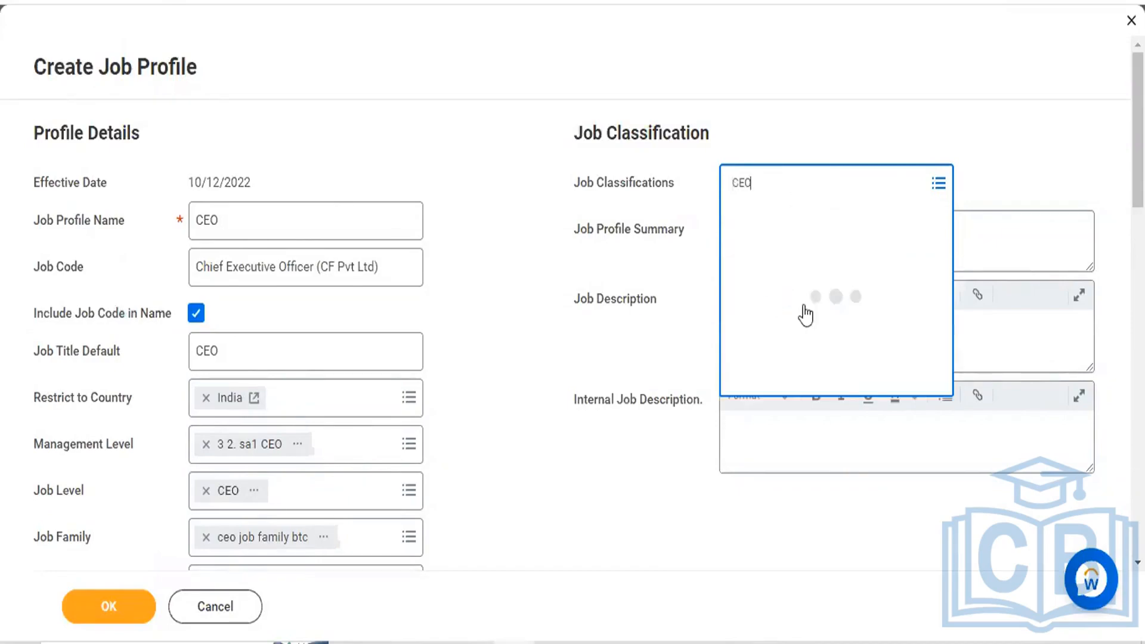
pyautogui.click(737, 261)
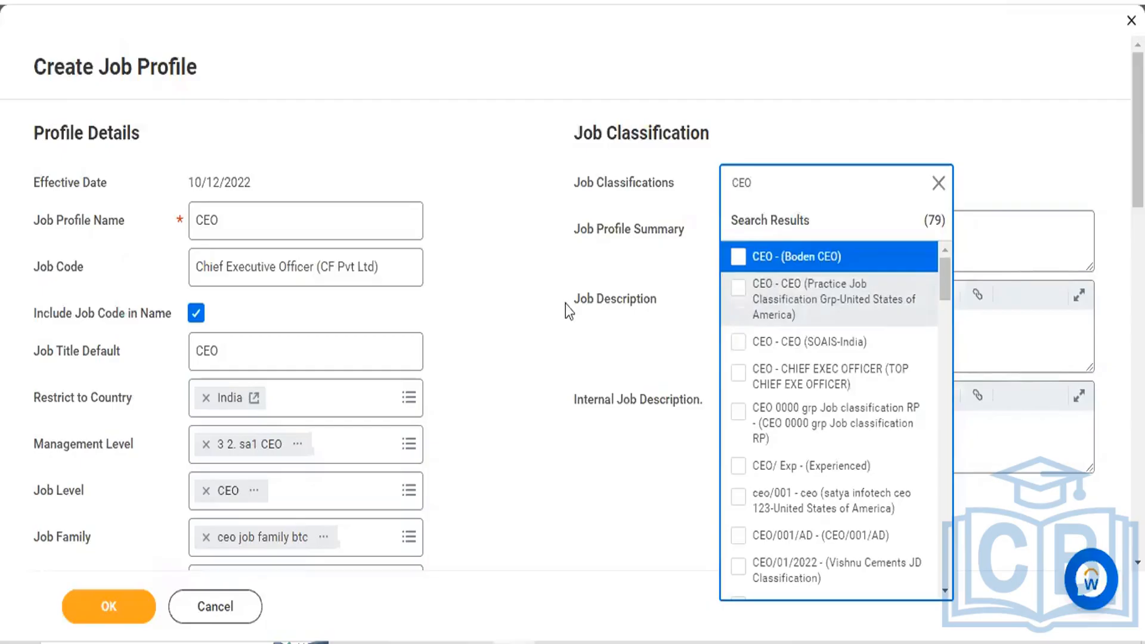
pyautogui.scroll(-10, 546, 295)
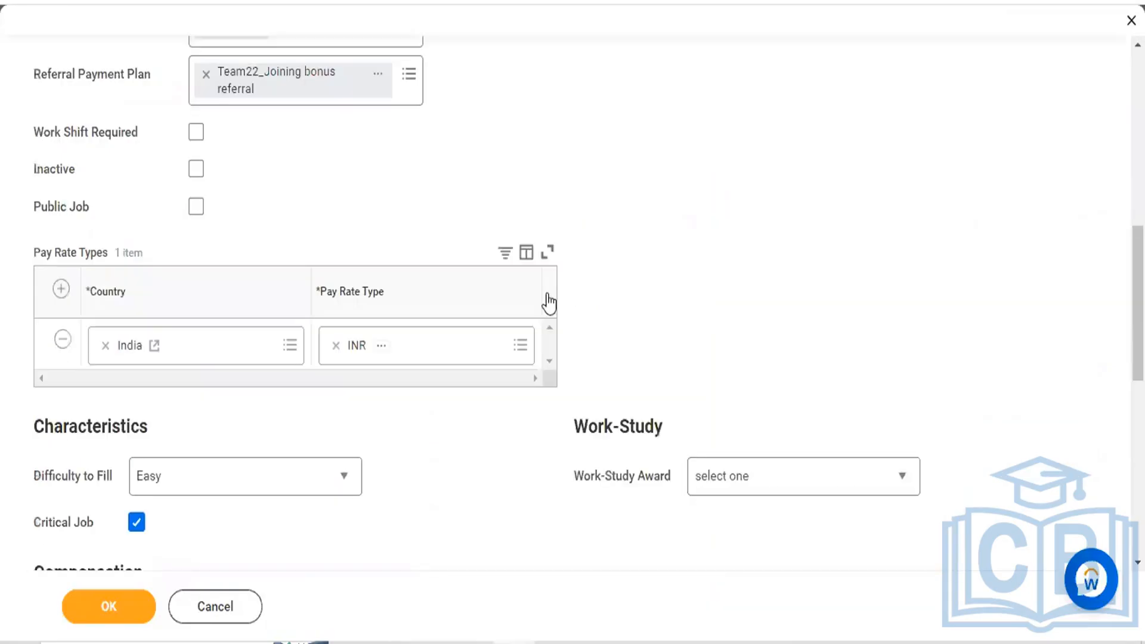
pyautogui.scroll(-10, 546, 295)
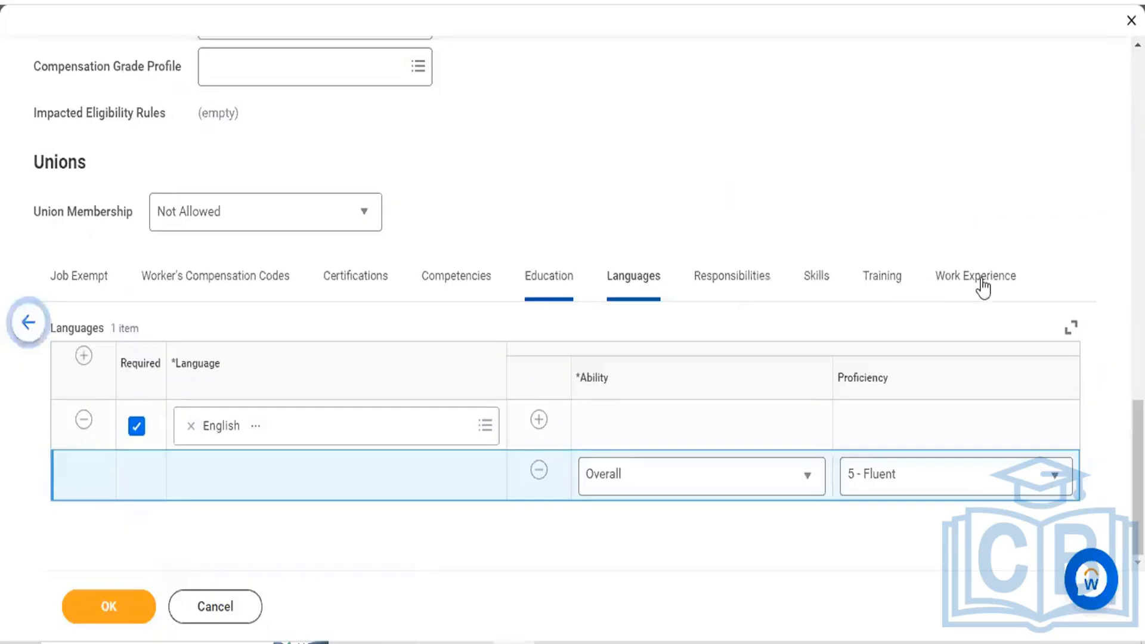
pyautogui.scroll(3, 704, 125)
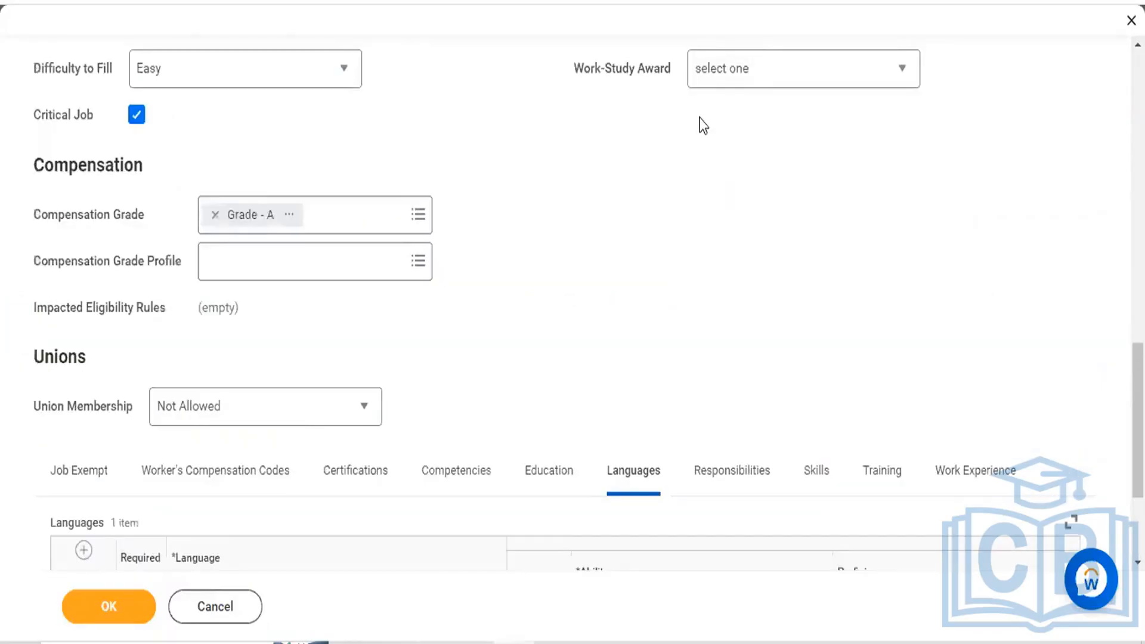
pyautogui.scroll(10, 704, 125)
pyautogui.scroll(1, 784, 265)
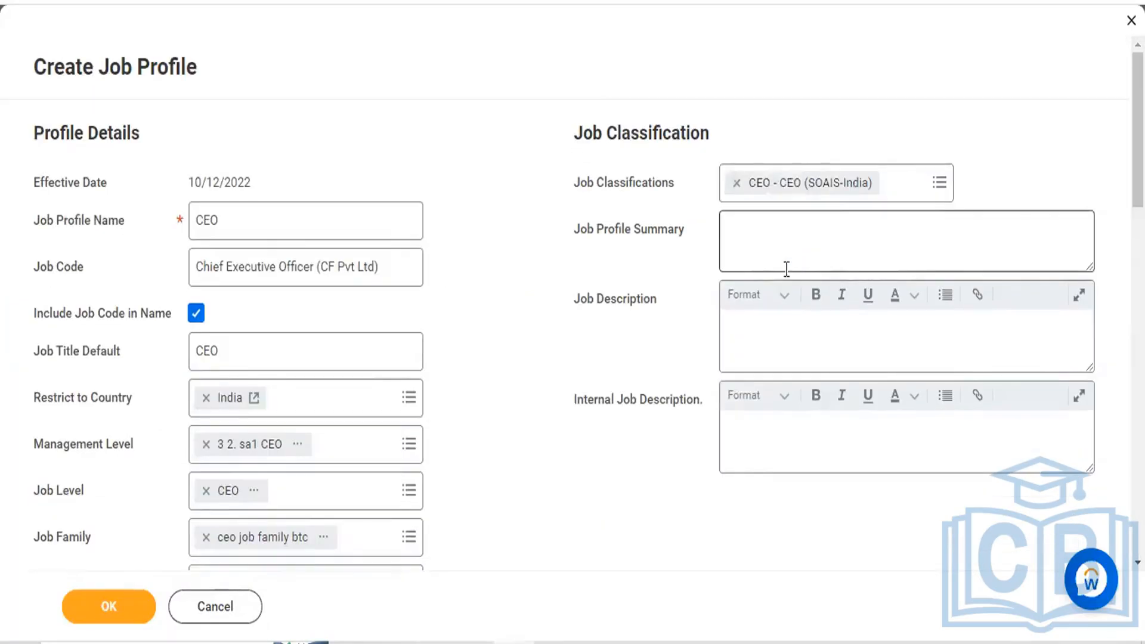
# - Place the cursor in the empty Job Profile Summary and open a new browser tab
pyautogui.click(786, 267)
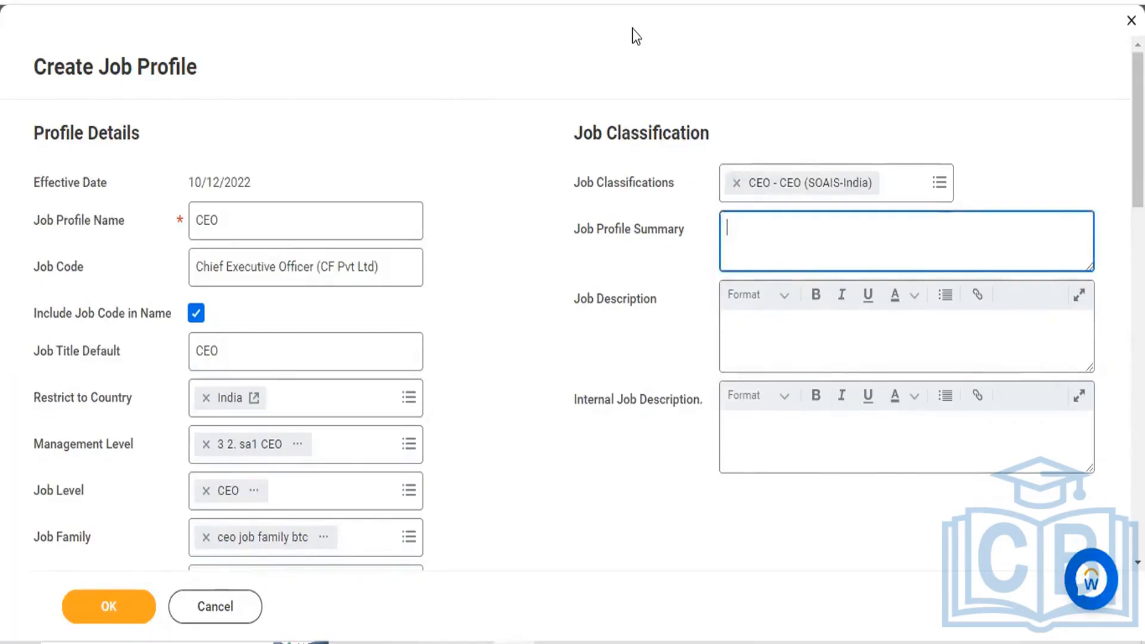
pyautogui.hotkey('ctrl', 't')
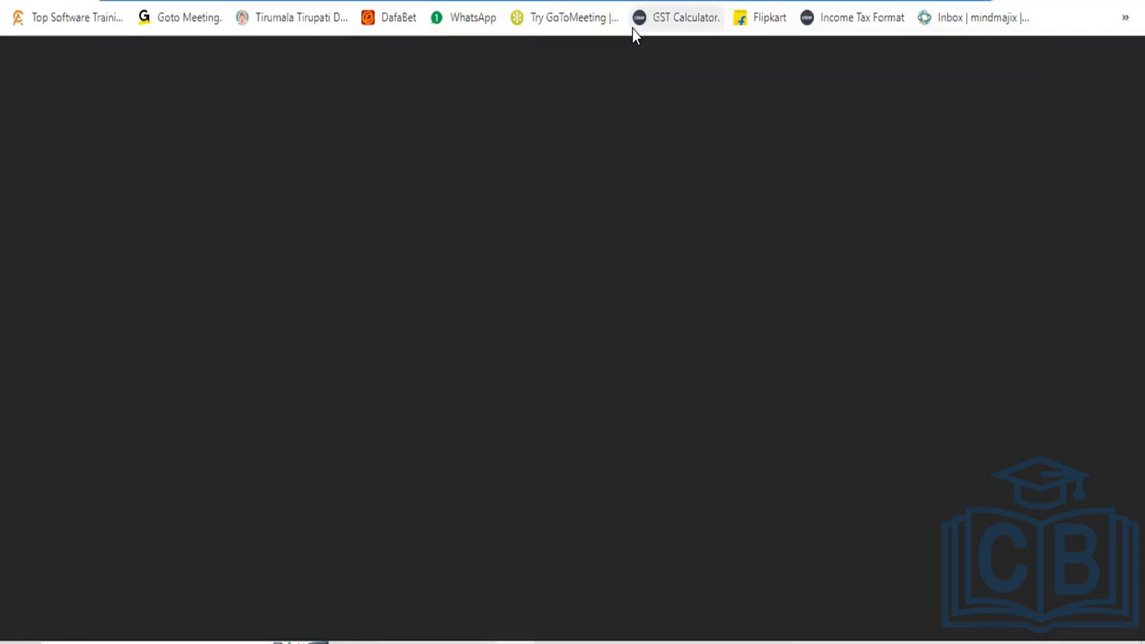
pyautogui.write('CEO')
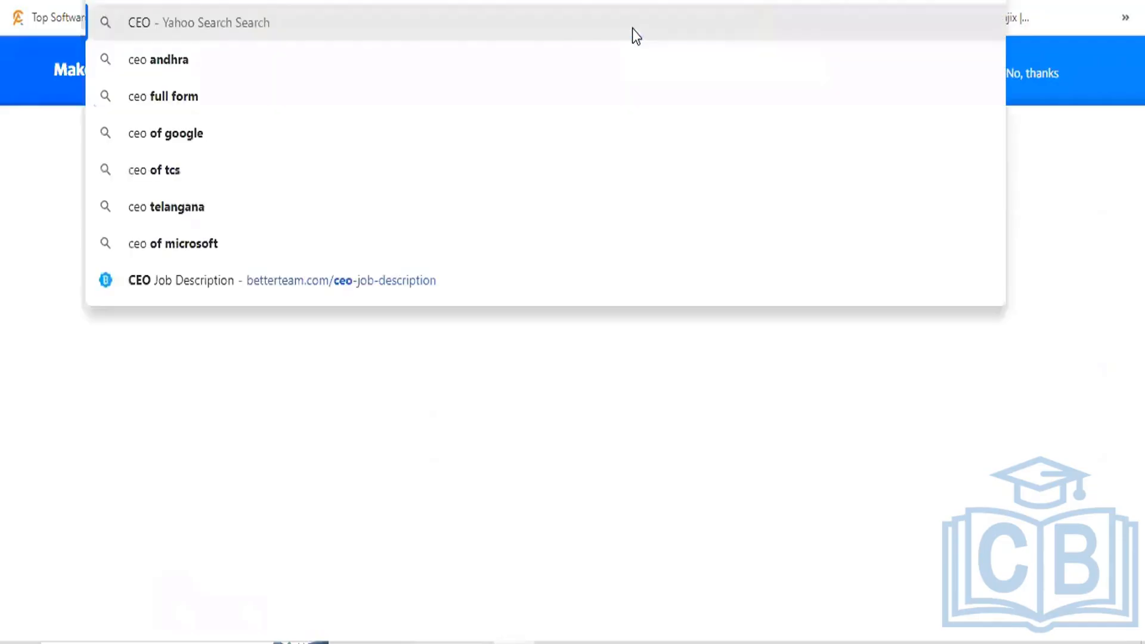
pyautogui.press('BackSpace')
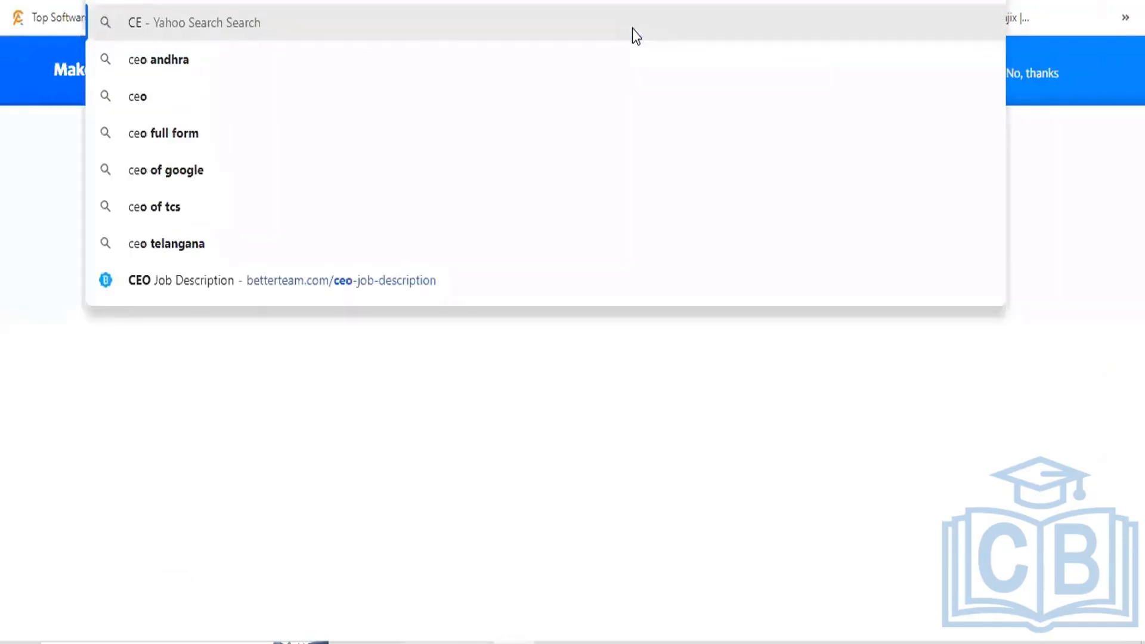
pyautogui.press('BackSpace')
pyautogui.press('BackSpace')
# - Go to google.com and search for "ceo job description" using the suggested query
pyautogui.write('GOOgle.com')
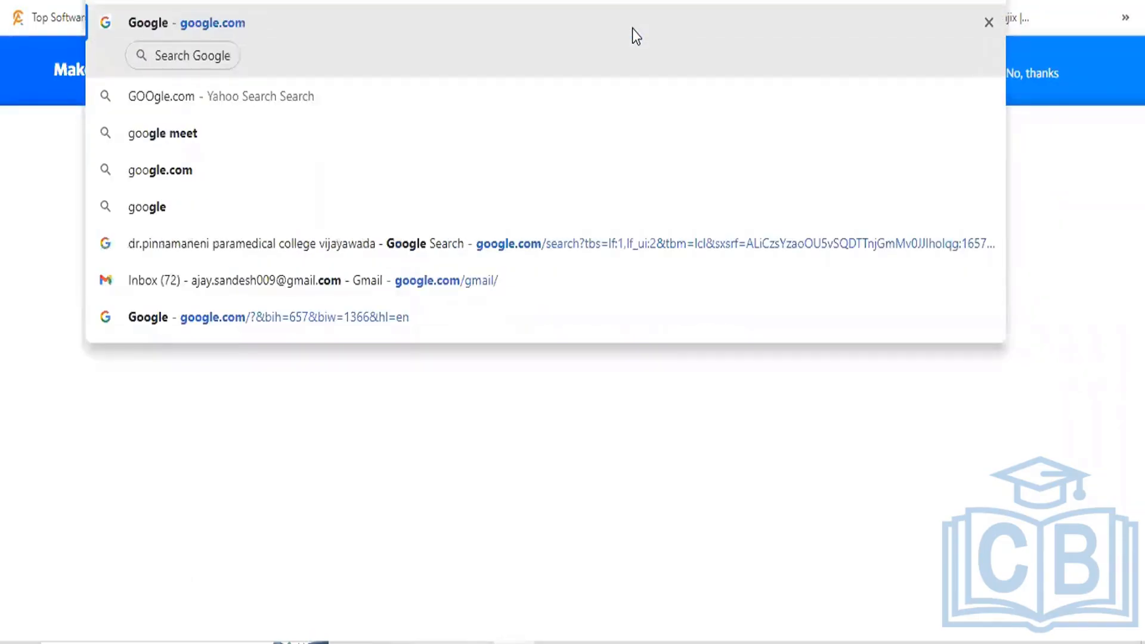
pyautogui.press('Return')
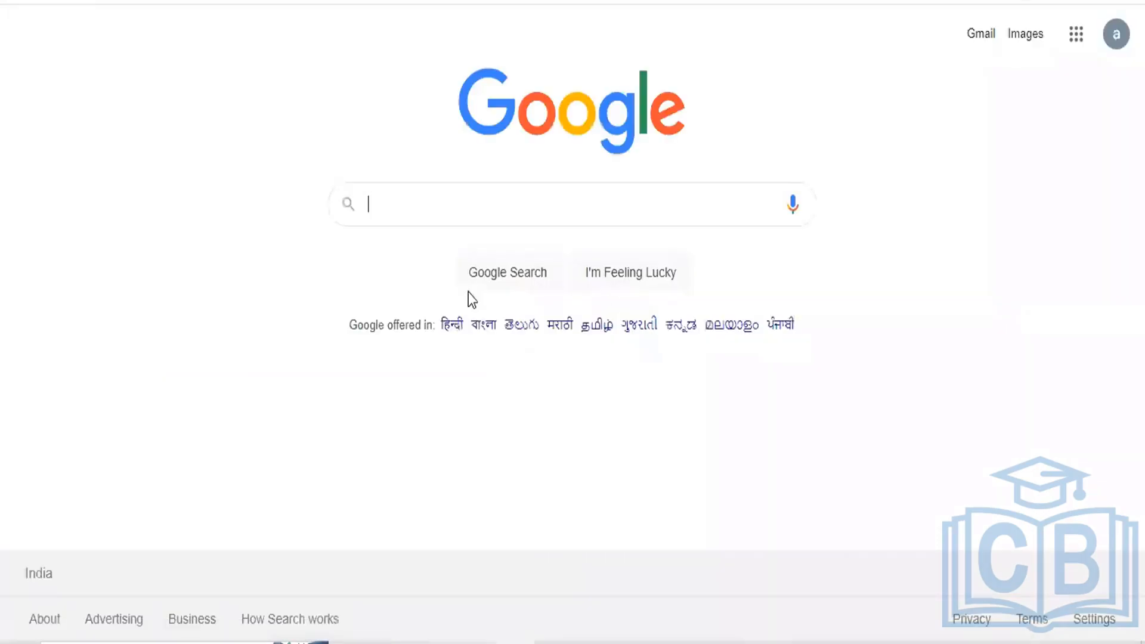
pyautogui.write('CEO')
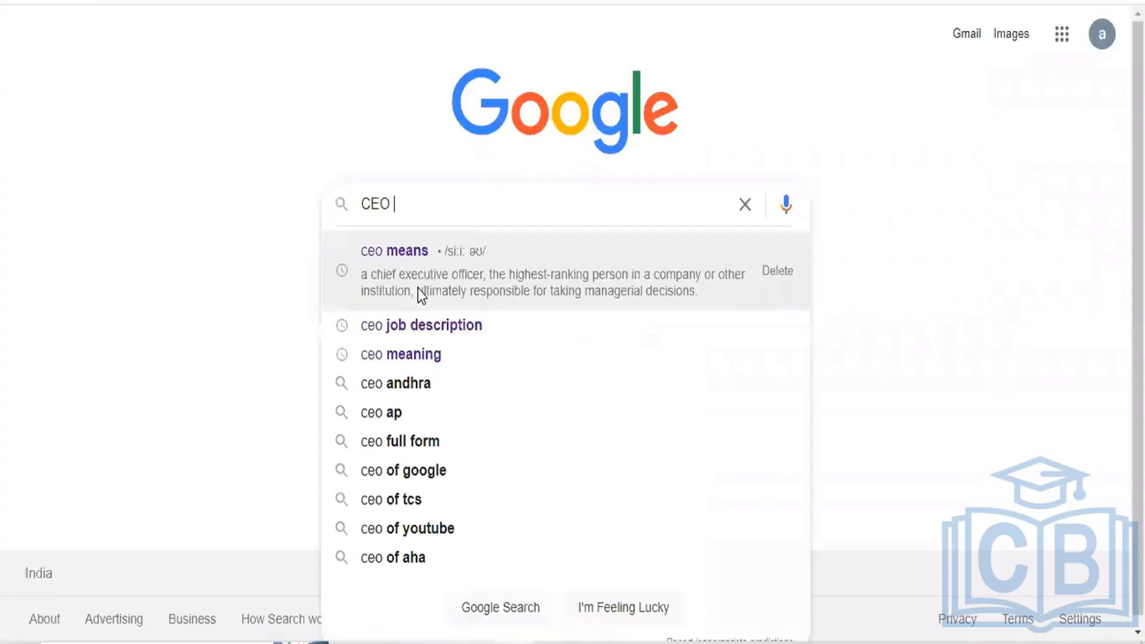
pyautogui.click(427, 326)
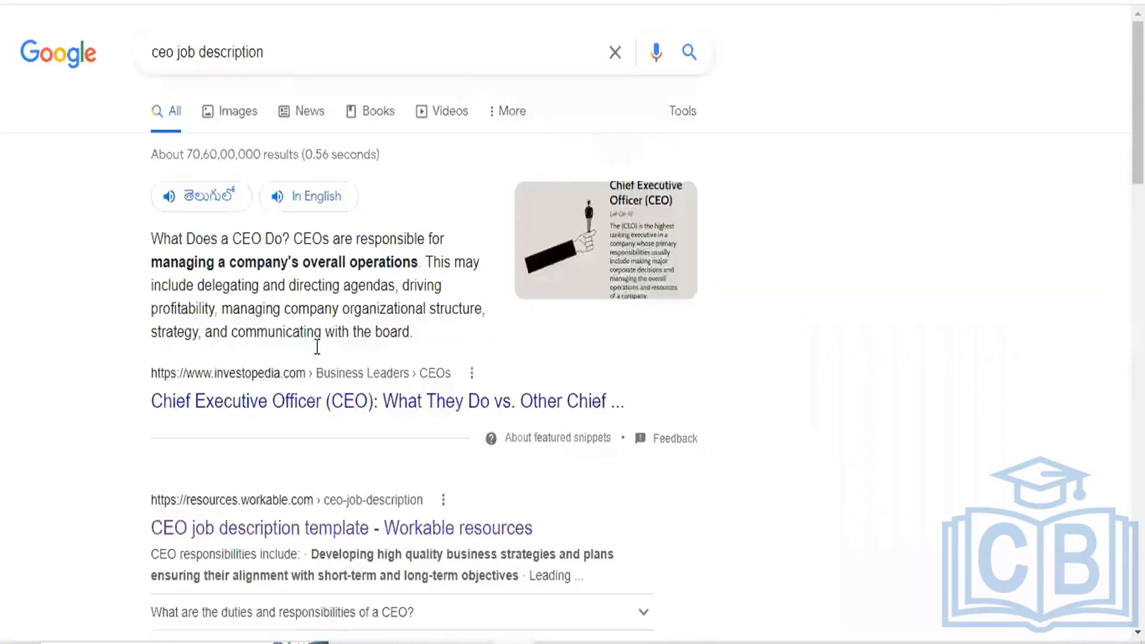
# - Open the Betterteam CEO Job Description page from the search results
pyautogui.scroll(-5, 317, 358)
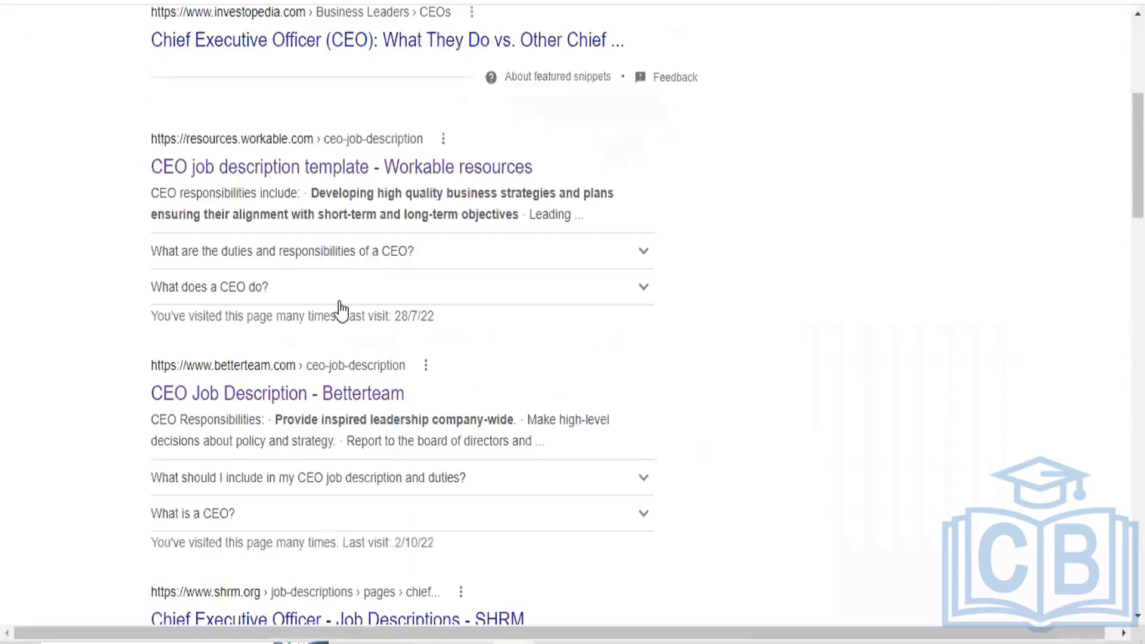
pyautogui.scroll(-2, 278, 258)
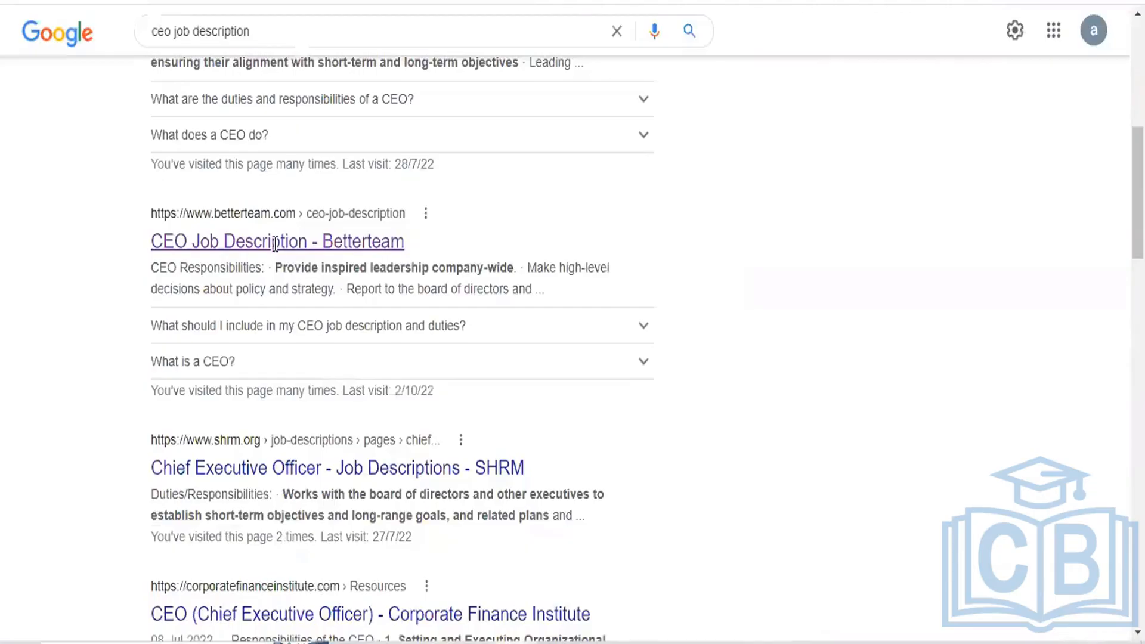
pyautogui.click(274, 243)
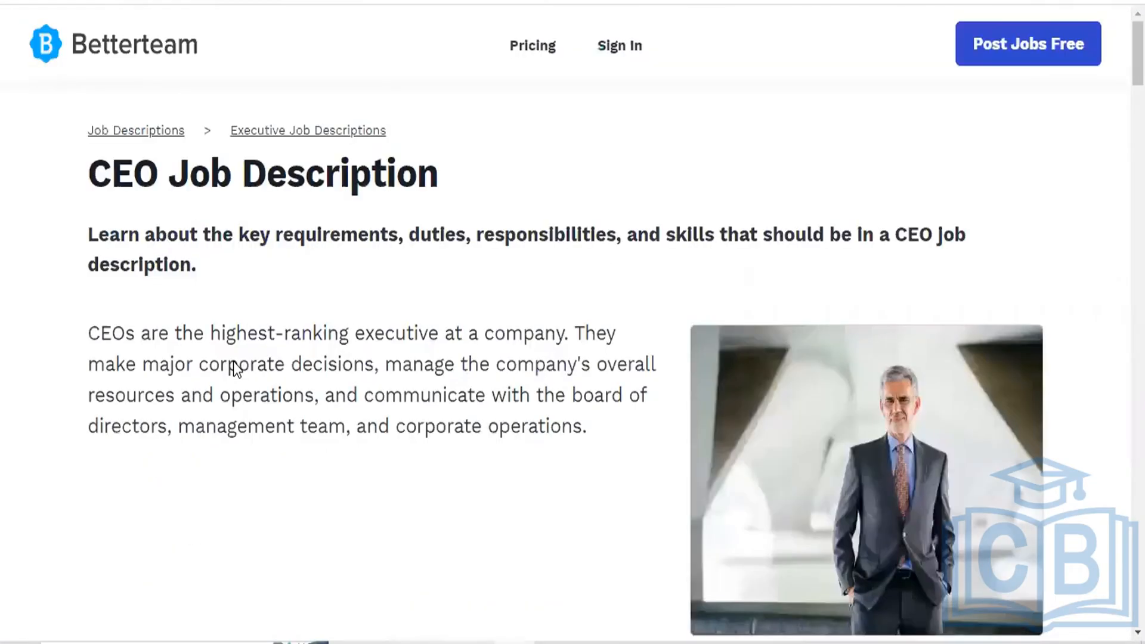
# - Copy the CEO Job Description Template heading and its introductory paragraph into the Job Profile Summary of the Workday job profile
pyautogui.scroll(-10, 235, 367)
pyautogui.scroll(-4, 233, 362)
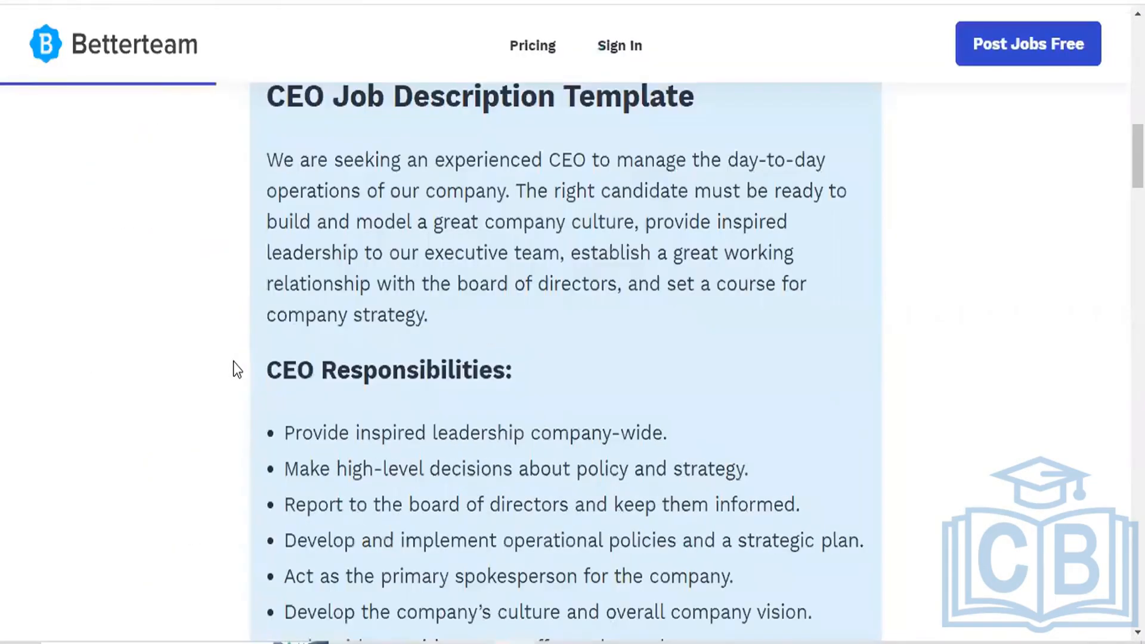
pyautogui.scroll(-10, 233, 362)
pyautogui.scroll(-6, 234, 361)
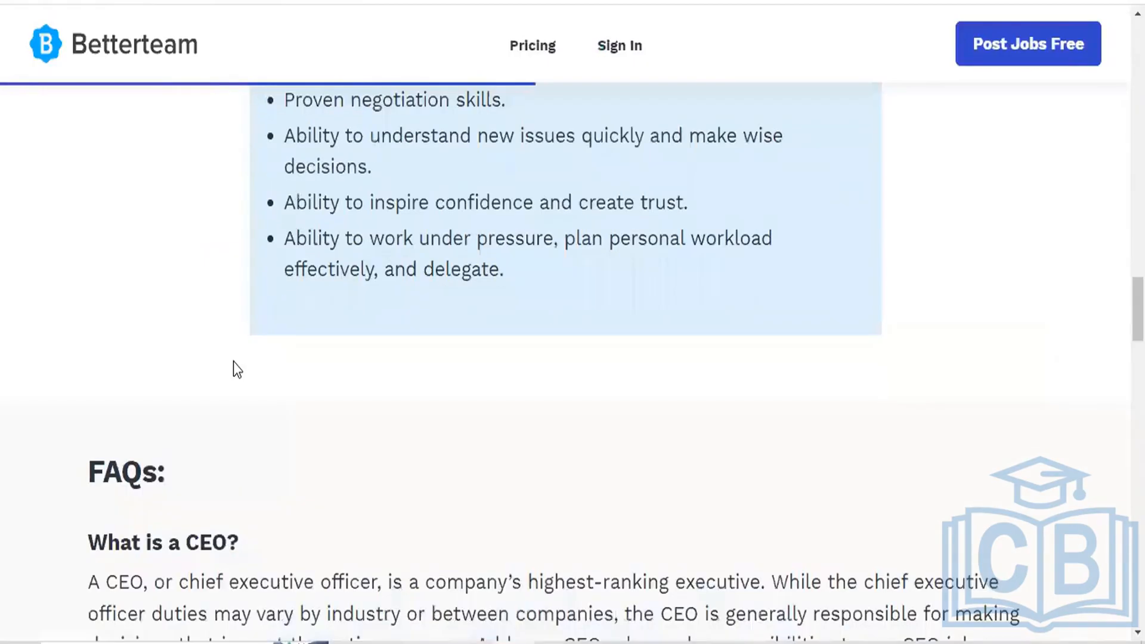
pyautogui.scroll(15, 234, 361)
pyautogui.scroll(4, 260, 327)
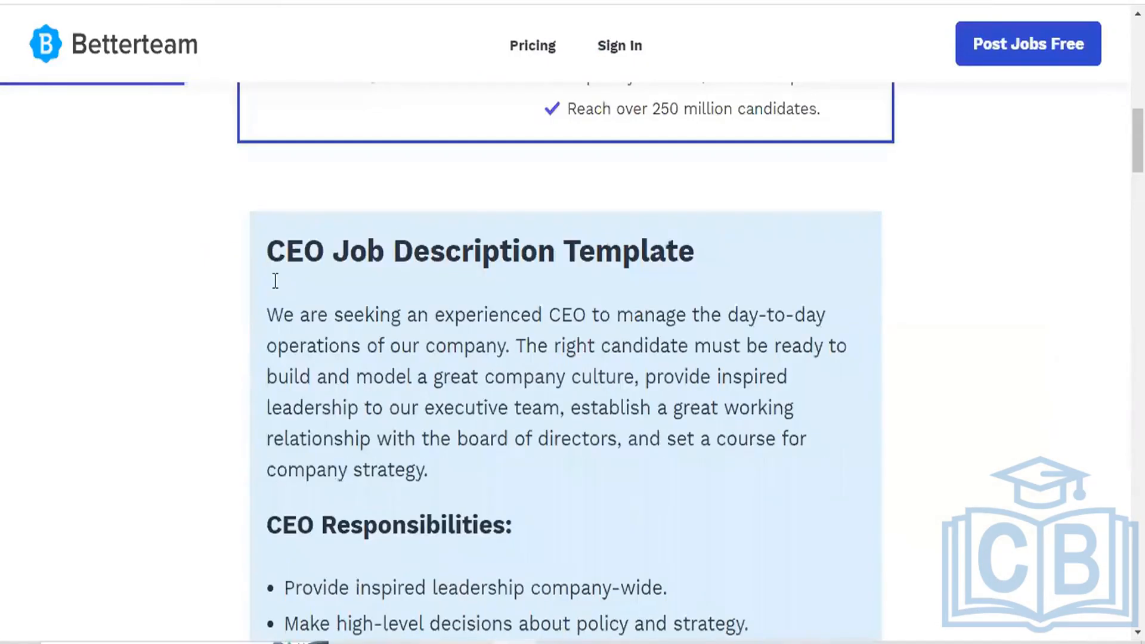
pyautogui.moveTo(263, 255); pyautogui.dragTo(464, 471)
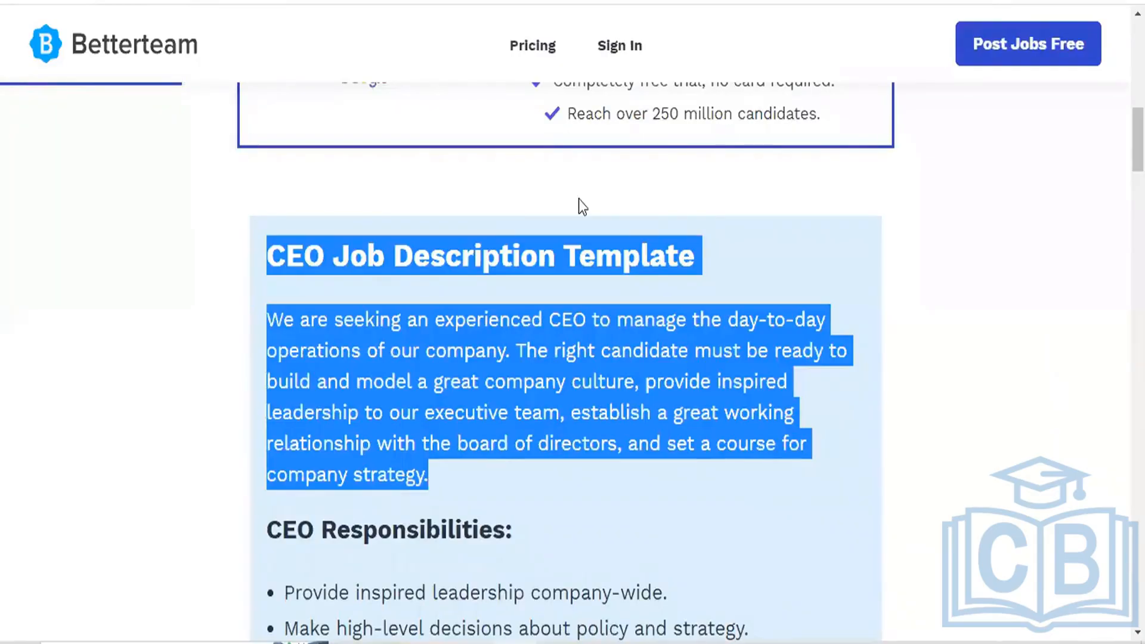
pyautogui.hotkey('alt', 'Tab')
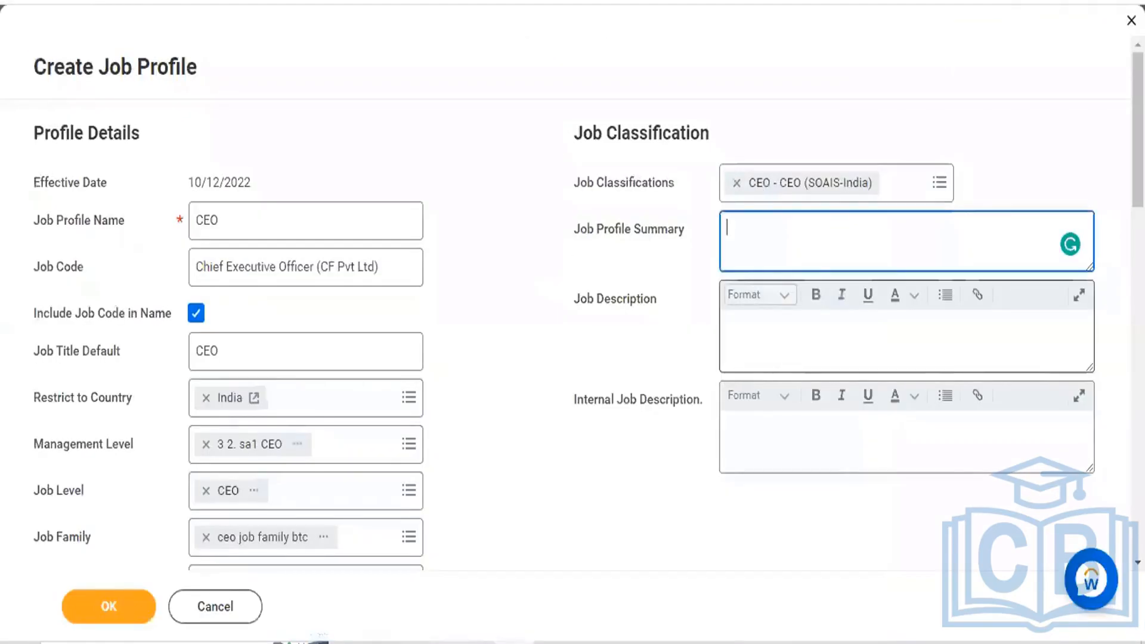
pyautogui.hotkey('ctrl', 'v')
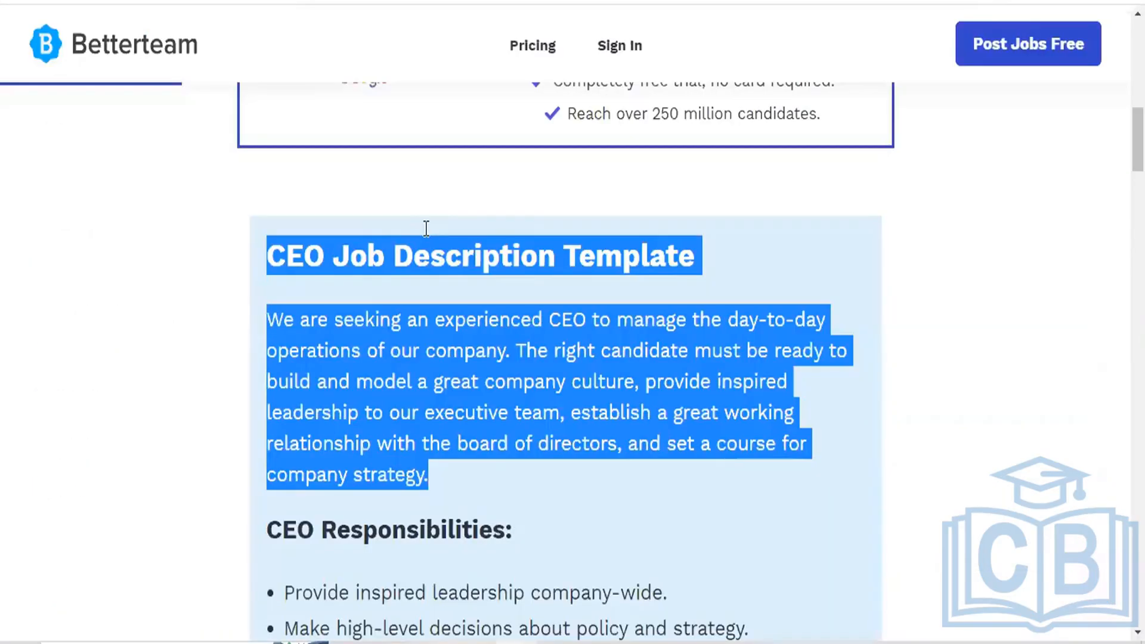
# - Copy the CEO Responsibilities and CEO Requirements lists from the Betterteam page into the Job Description of the Workday job profile
pyautogui.scroll(-5, 426, 228)
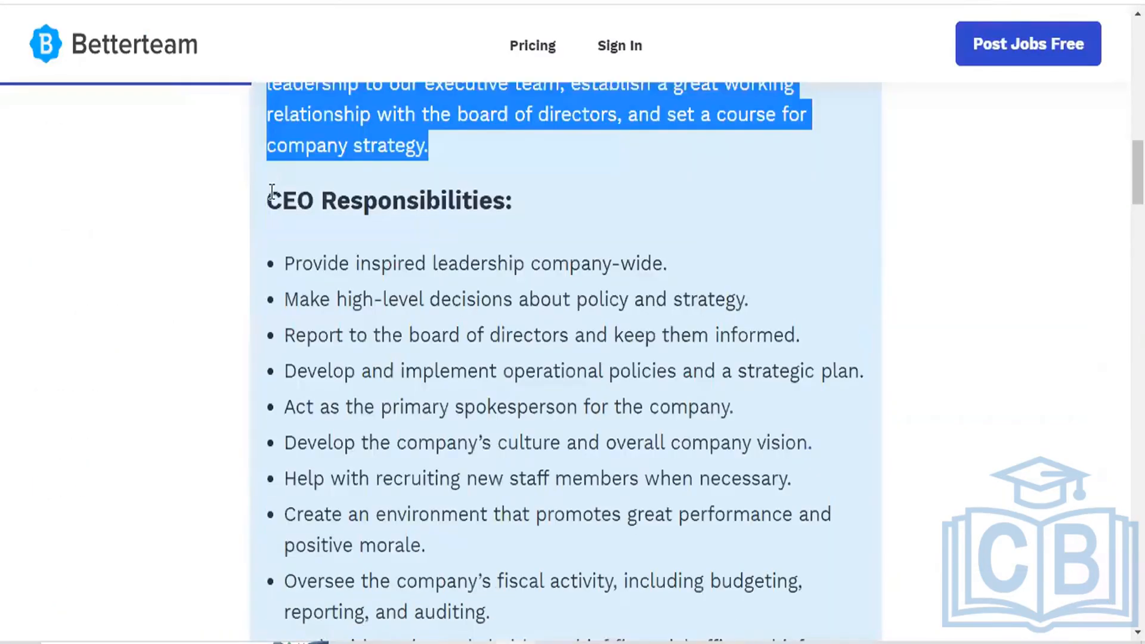
pyautogui.moveTo(268, 192); pyautogui.dragTo(395, 577)
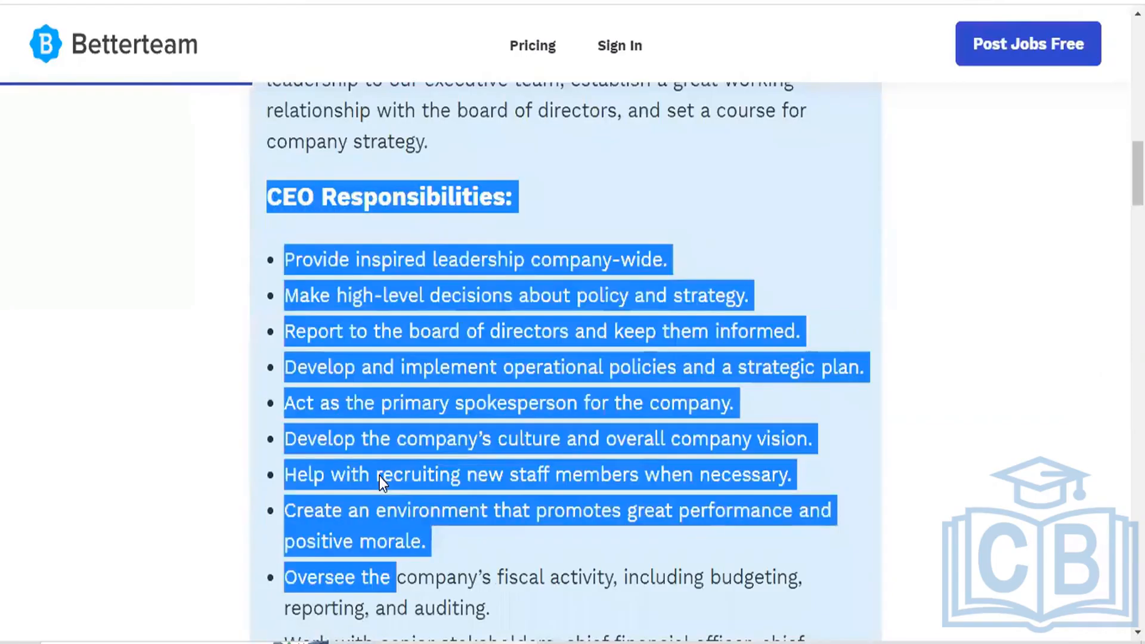
pyautogui.scroll(-2, 379, 475)
pyautogui.moveTo(379, 476); pyautogui.dragTo(378, 603)
pyautogui.scroll(-10, 379, 475)
pyautogui.scroll(-7, 516, 184)
pyautogui.keyDown('shift'); pyautogui.click(523, 191); pyautogui.keyUp('shift')
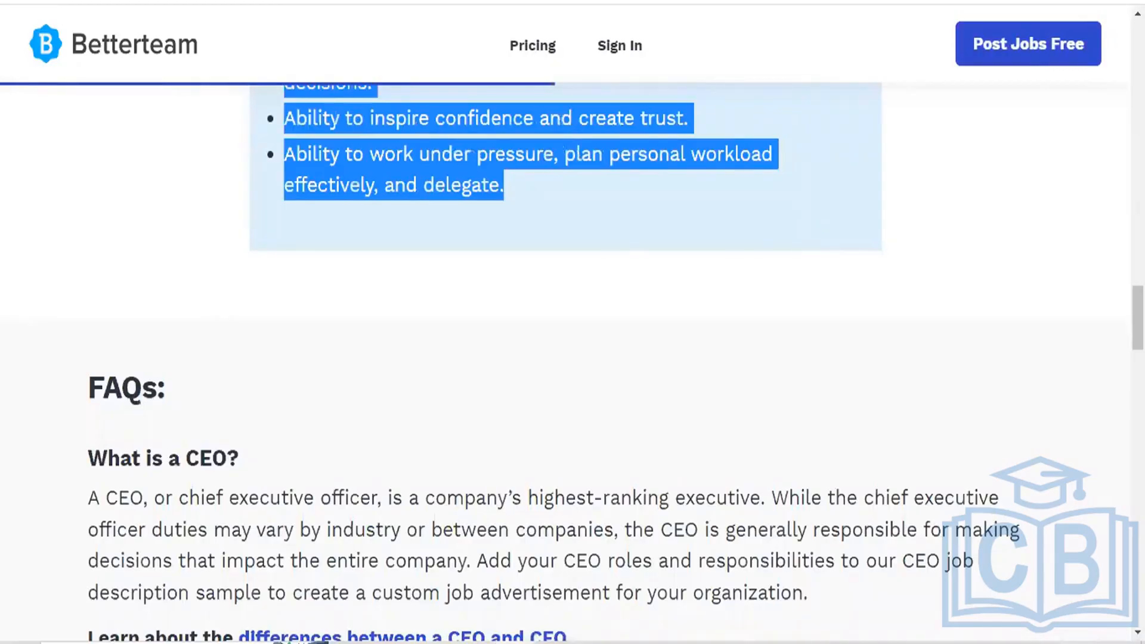
pyautogui.hotkey('alt', 'Tab')
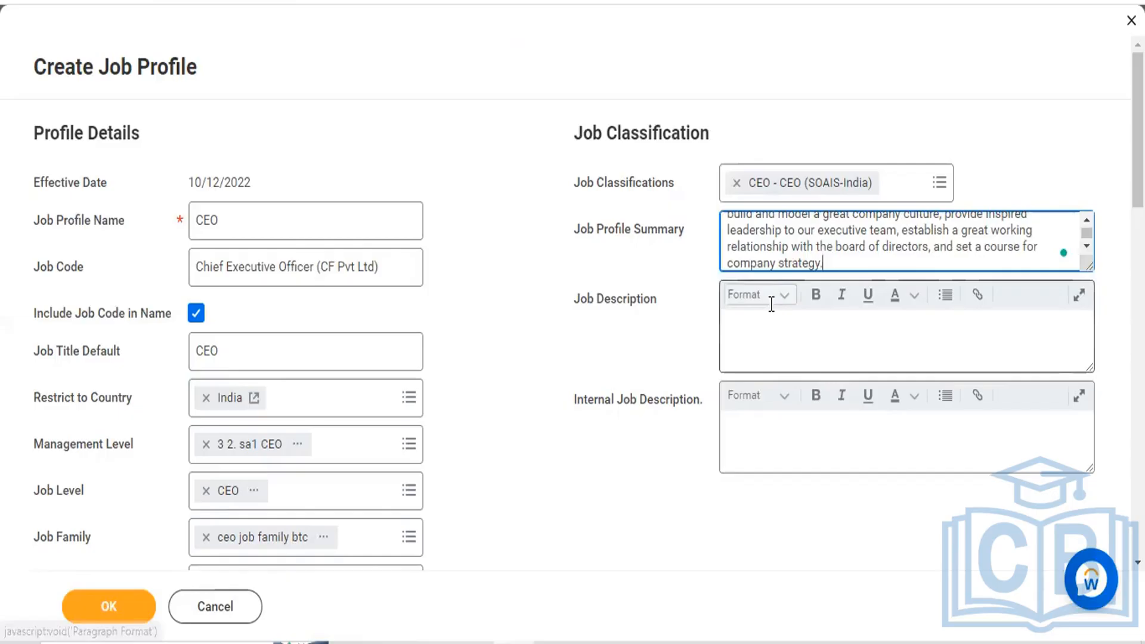
pyautogui.click(776, 332)
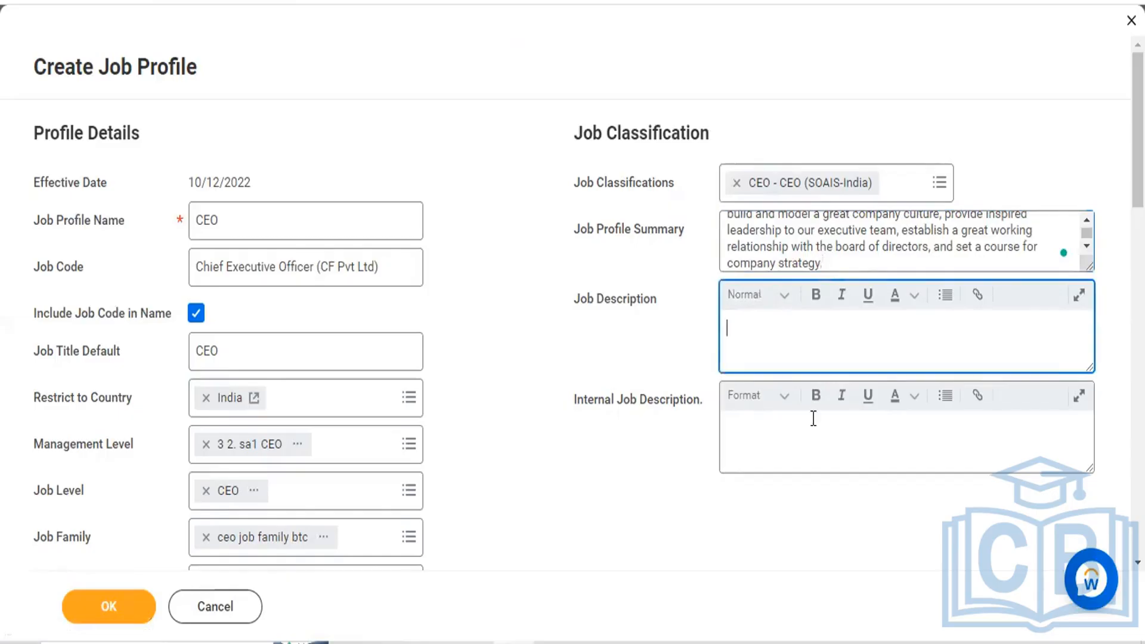
pyautogui.hotkey('ctrl', 'v')
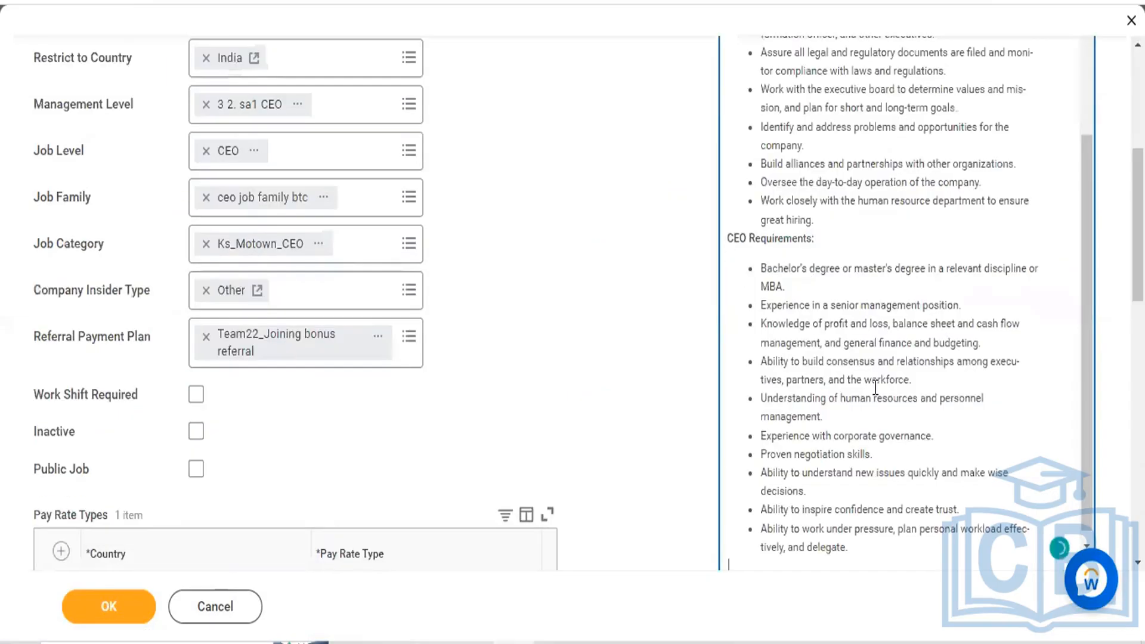
# - Move the CEO Requirements heading and its bullet list out of the Job Description and into the Internal Job Description
pyautogui.scroll(-15, 872, 388)
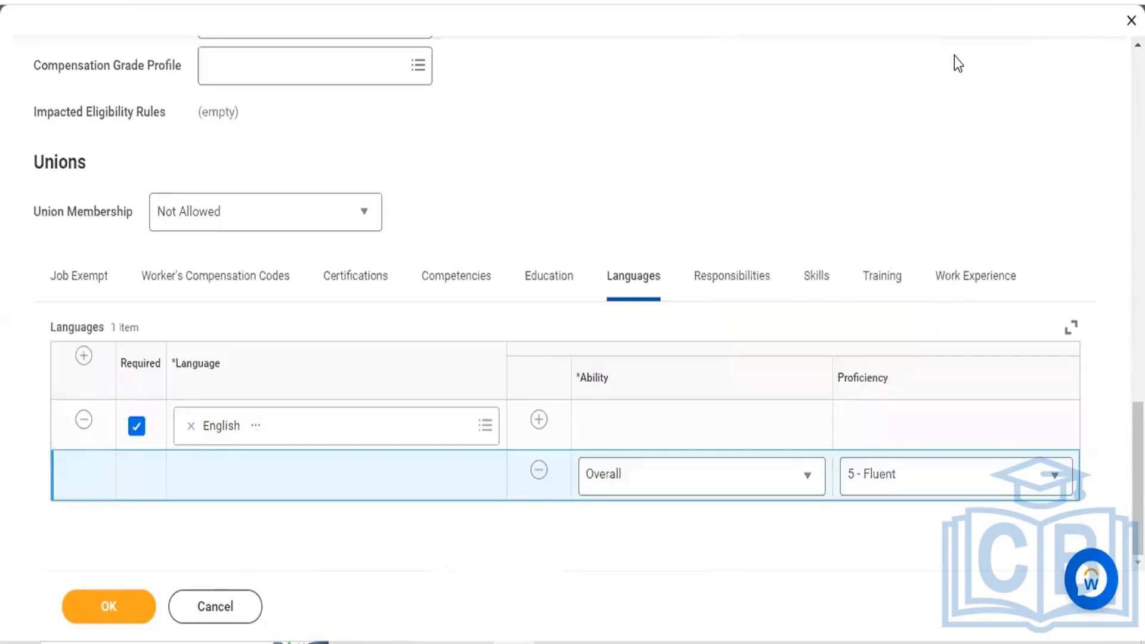
pyautogui.scroll(7, 954, 59)
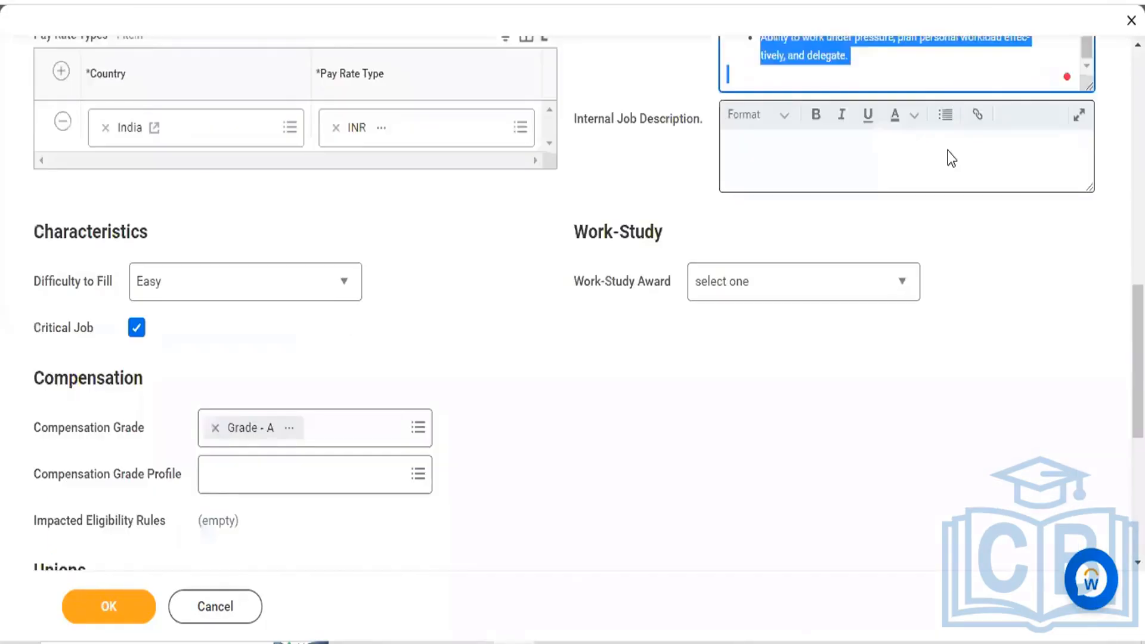
pyautogui.press('BackSpace')
pyautogui.press('BackSpace')
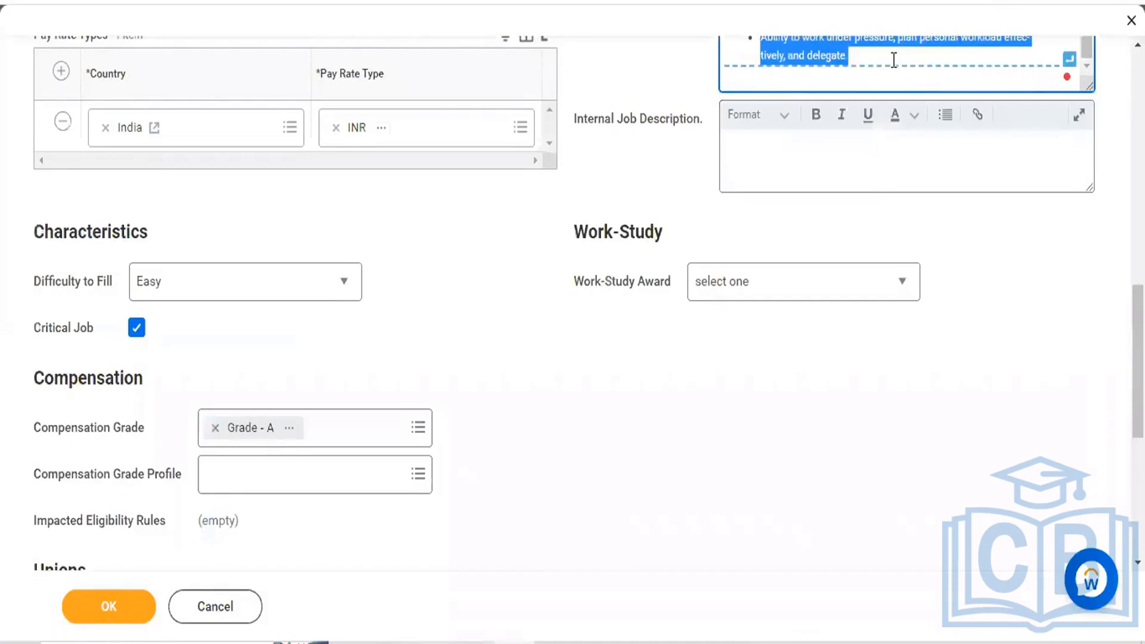
pyautogui.press('BackSpace')
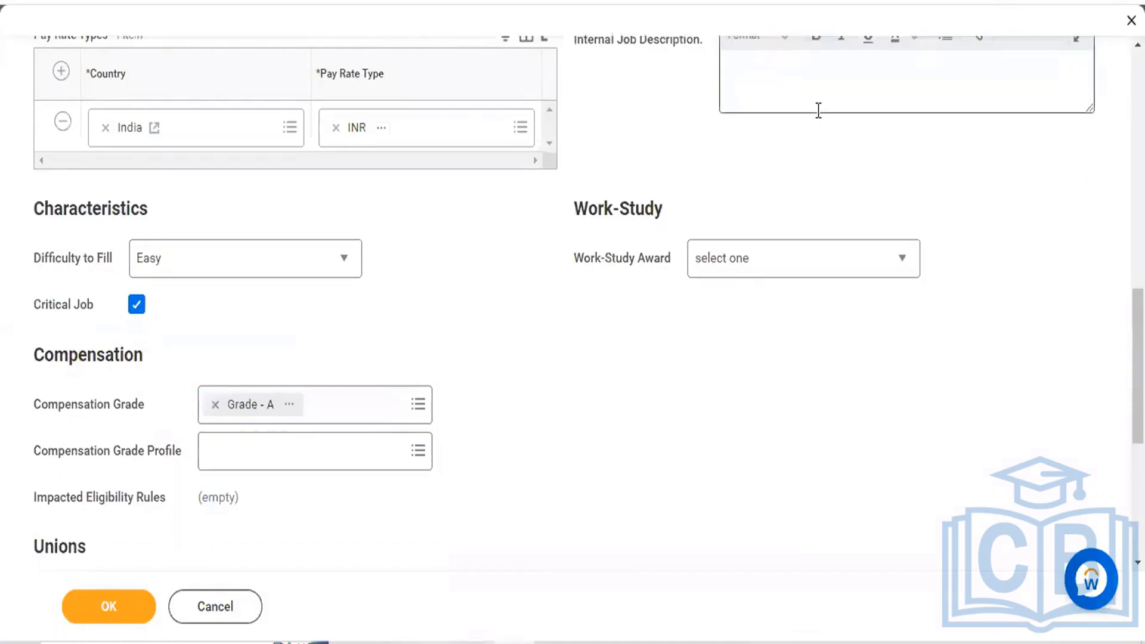
pyautogui.click(818, 110)
pyautogui.scroll(3, 783, 117)
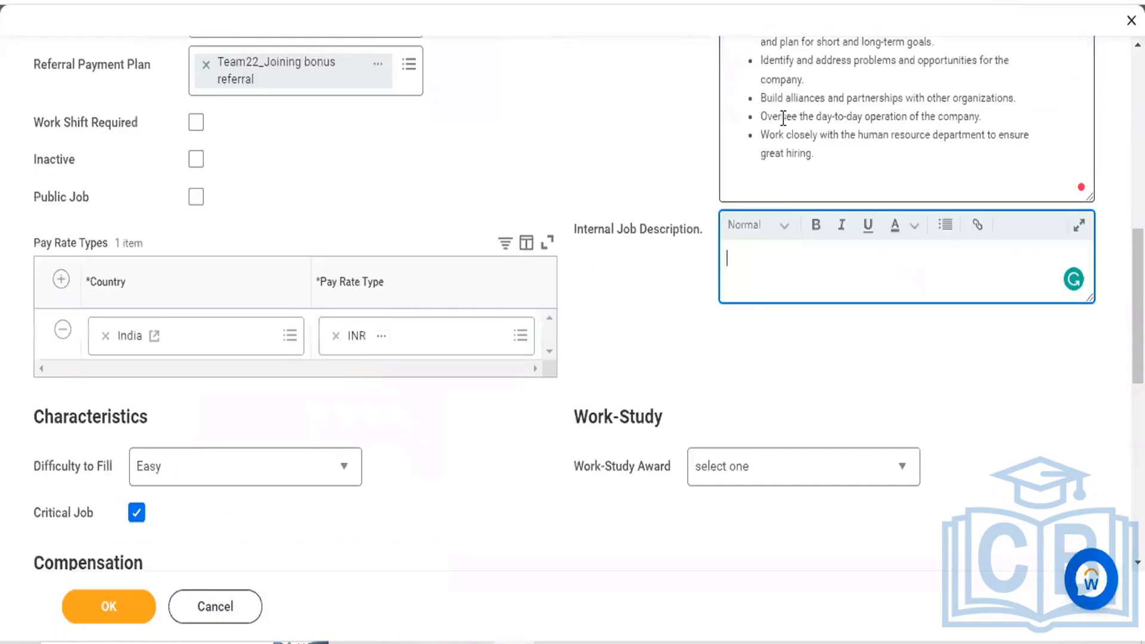
pyautogui.write("CEO Requirements:  Bachelor's degree or master's degree in a relevant discipline or MBA. Experience in a senior management position. Knowledge of profit and loss, balance sheet and cash flow management, and general finance and budgeting. Ability to build consensus and relationships among executives, partners, and the workforce. Understanding of human resources and personnel management. Experience with corporate governance. Proven negotiation skills. Ability to understand new issues quickly and make wise decisions. Ability to inspire confidence and create trust. Ability to work under pressure, plan personal workload effectively, and delegate")
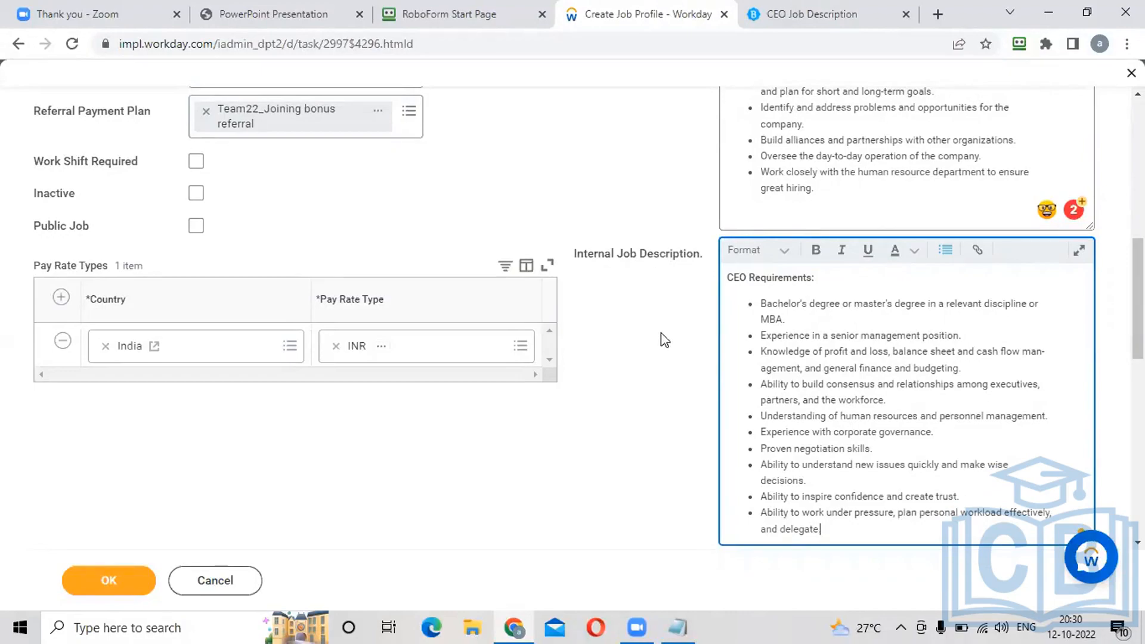
# - Set the Work-Study Award of the job profile to Not Allowed
pyautogui.scroll(-10, 660, 343)
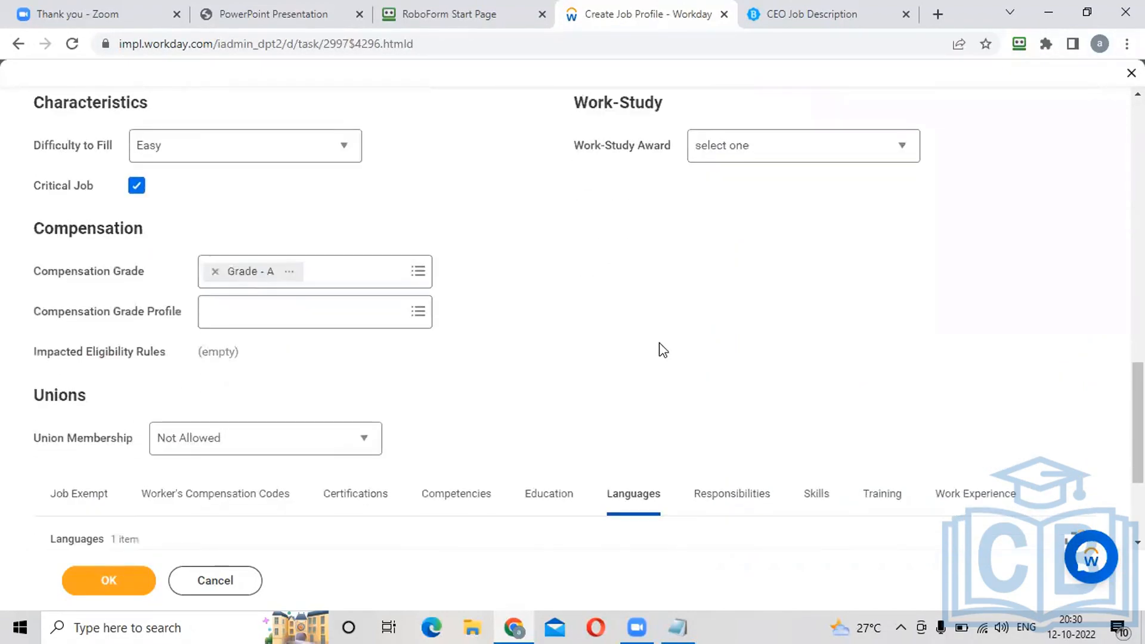
pyautogui.click(769, 154)
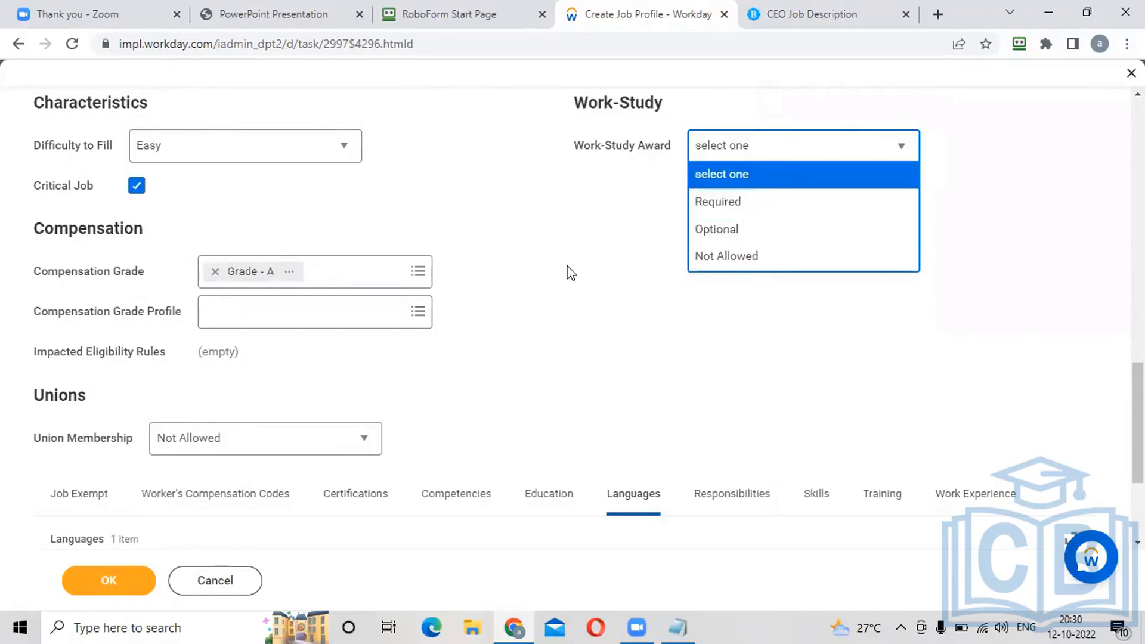
pyautogui.click(723, 261)
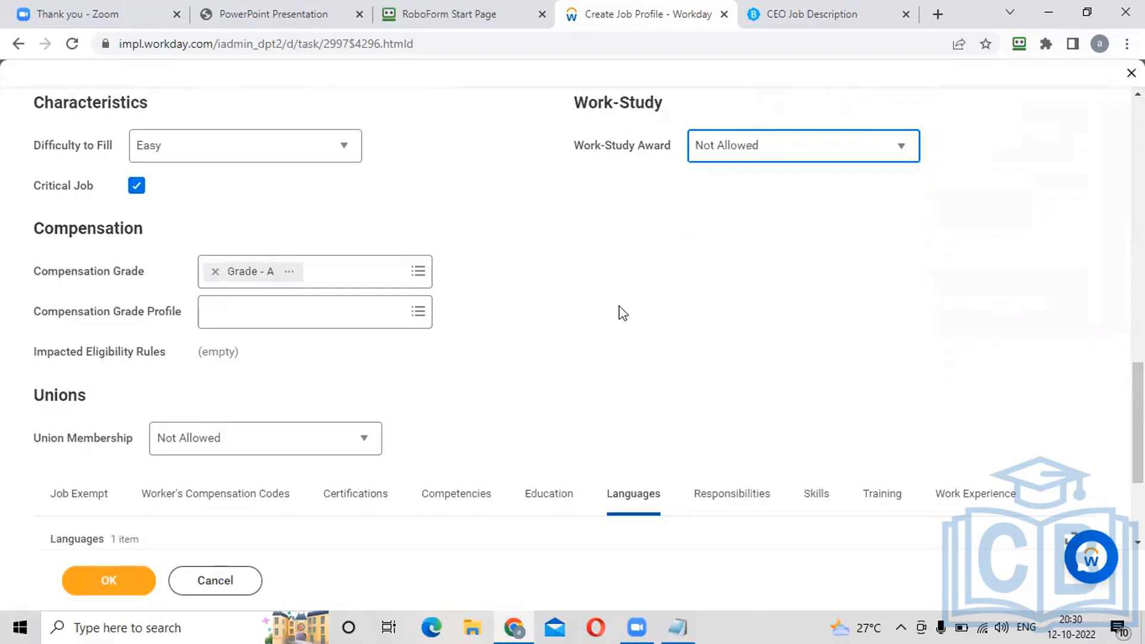
# - Review the completed job profile form from Profile Details and Job Classification through to Unions and Languages
pyautogui.scroll(-3, 622, 312)
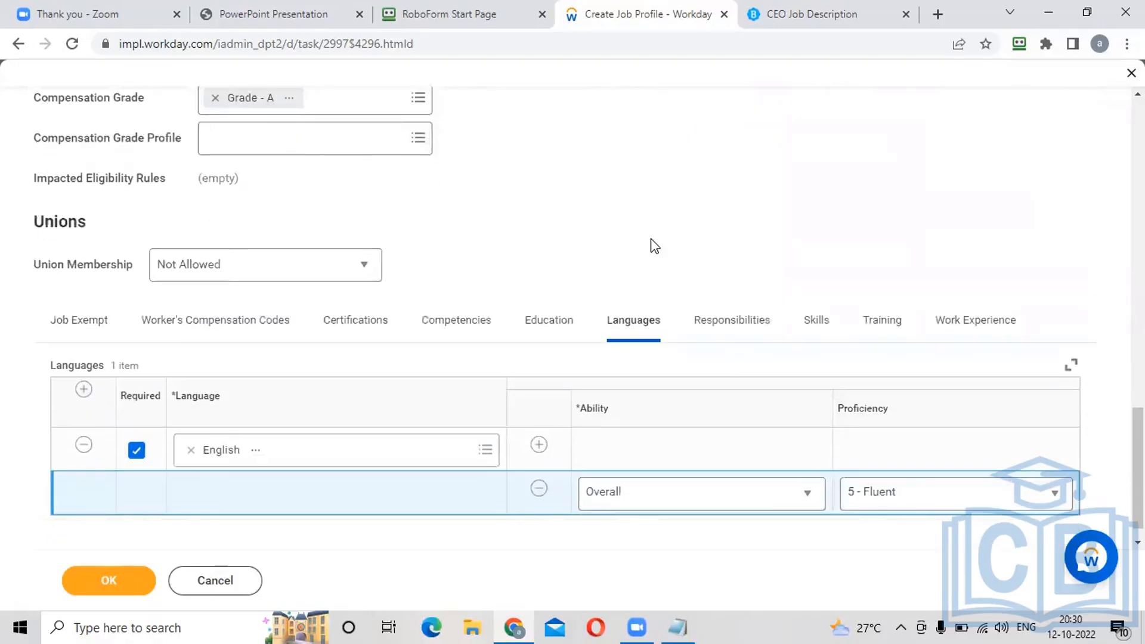
pyautogui.scroll(-1, 654, 246)
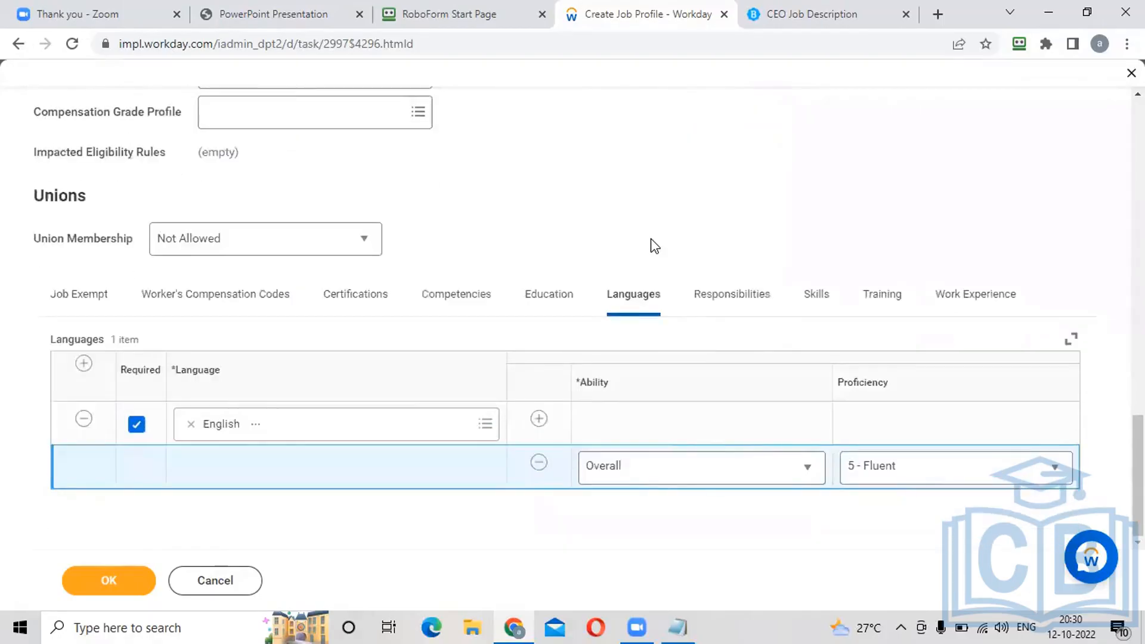
pyautogui.scroll(20, 654, 245)
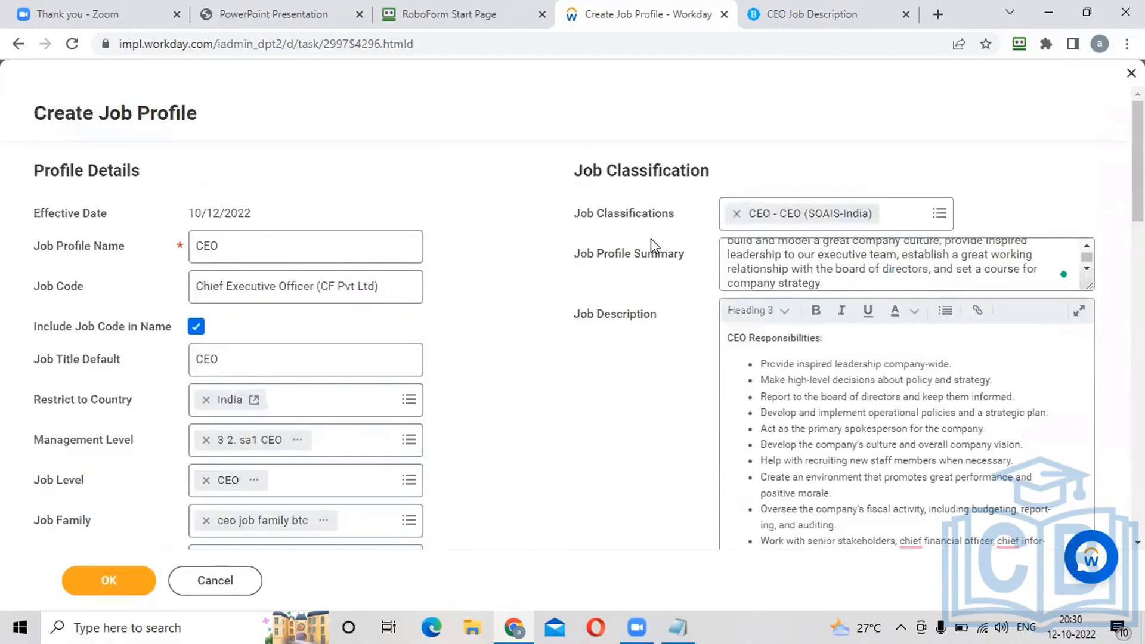
pyautogui.scroll(-20, 649, 238)
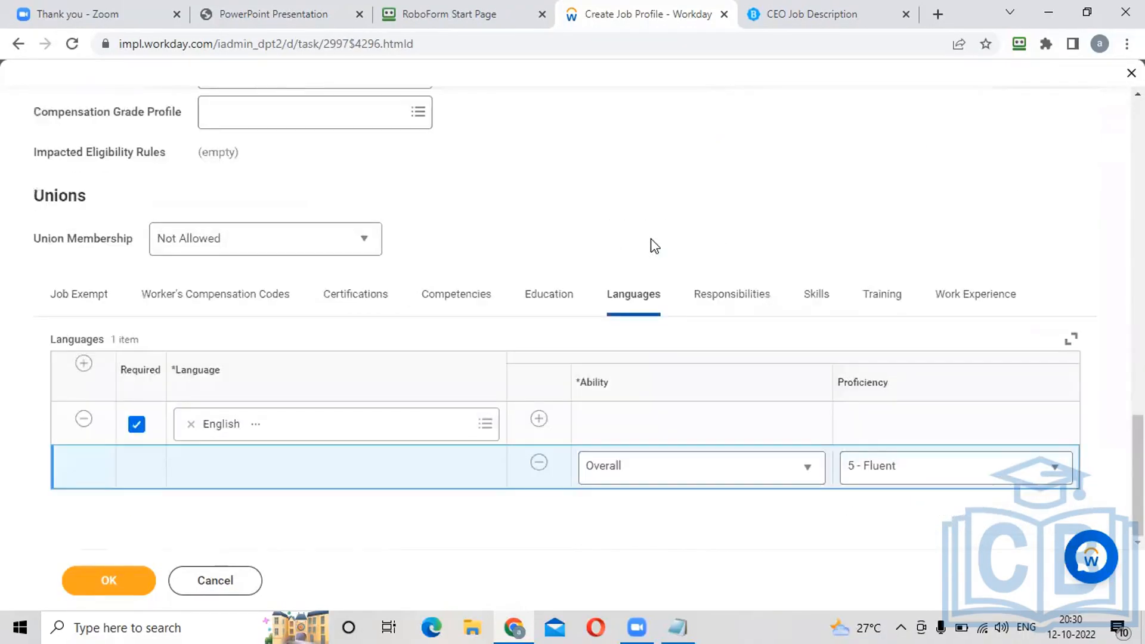
pyautogui.scroll(7, 512, 180)
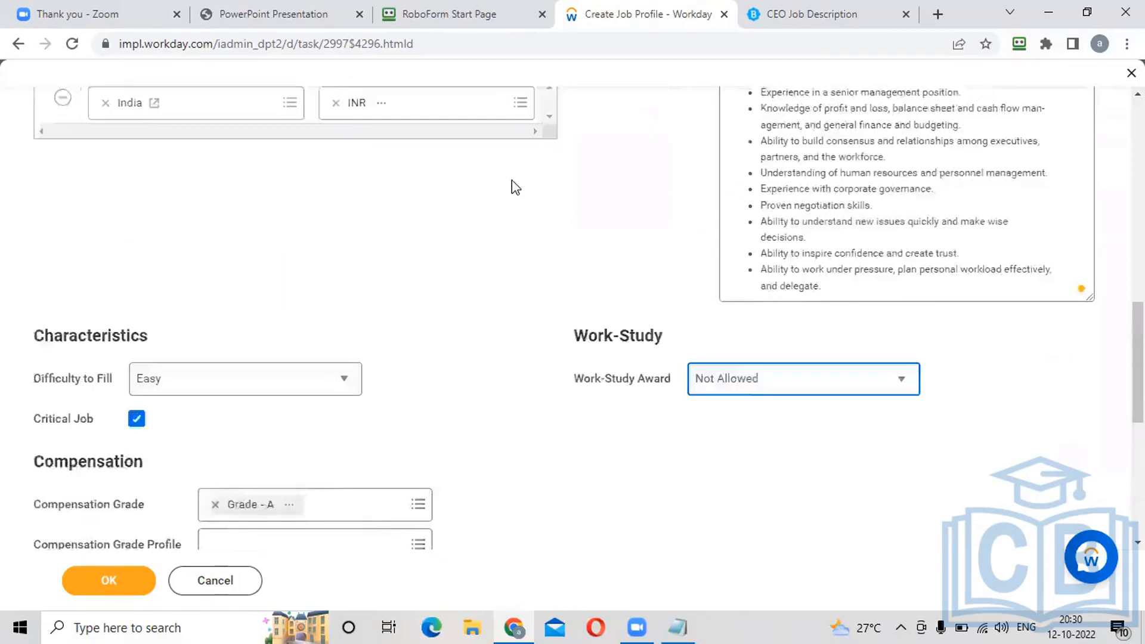
pyautogui.scroll(12, 512, 180)
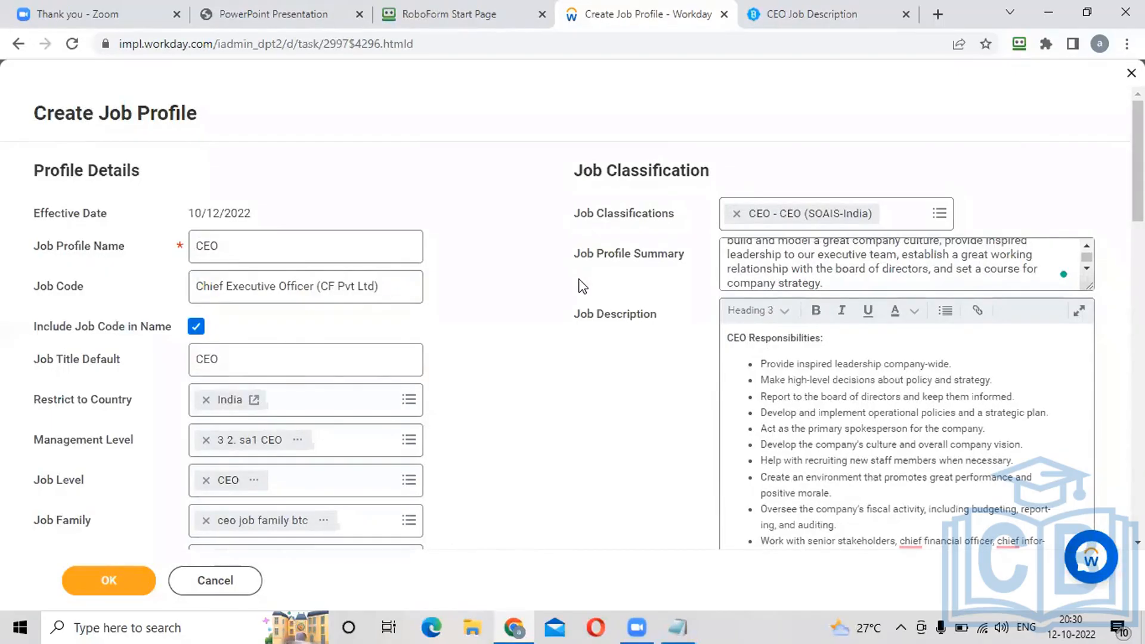
pyautogui.scroll(-12, 583, 286)
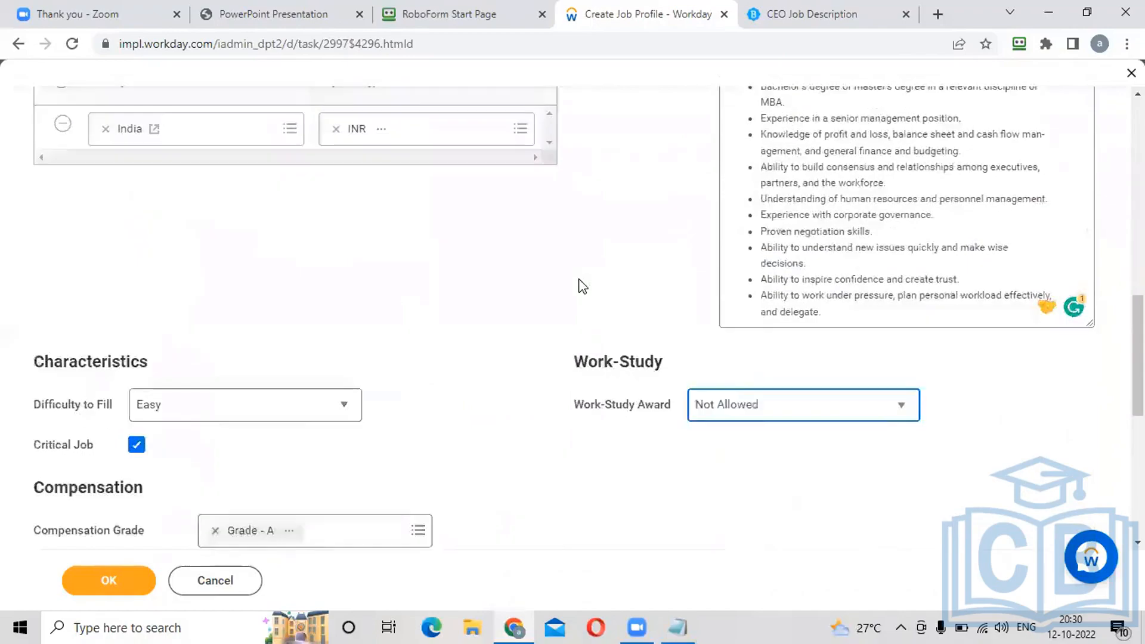
pyautogui.scroll(-2, 582, 287)
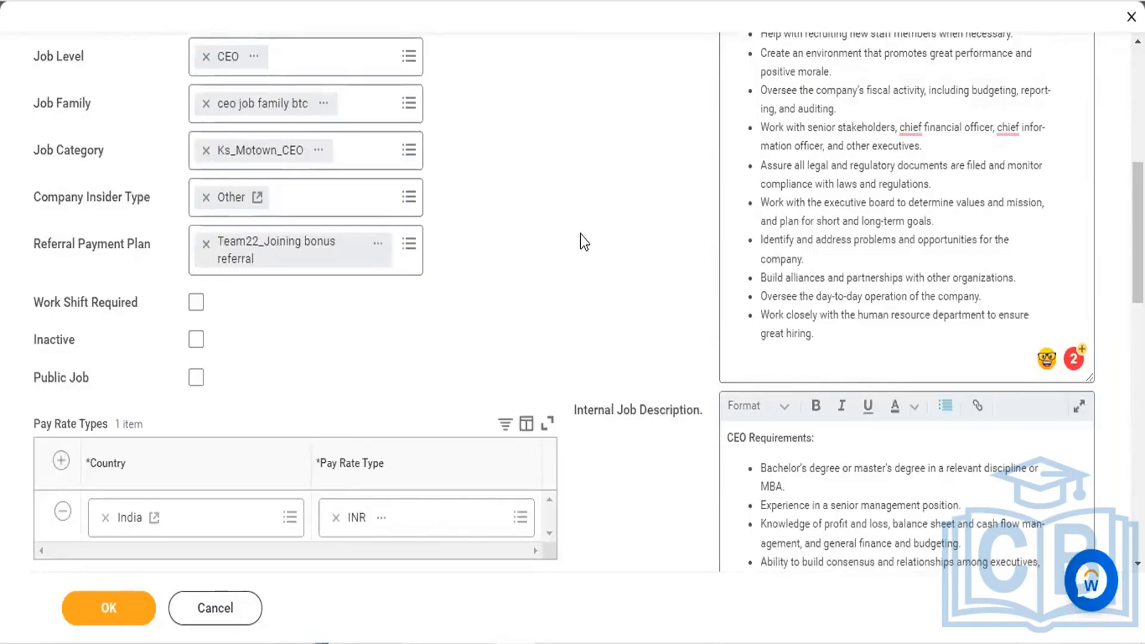
pyautogui.scroll(-15, 581, 234)
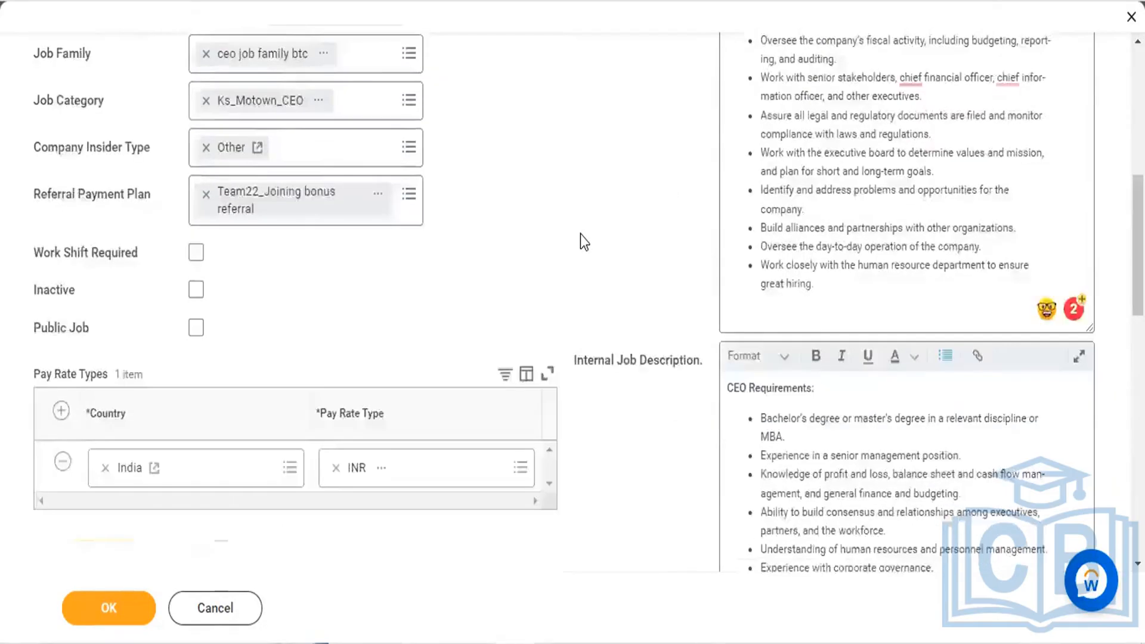
pyautogui.scroll(-1, 583, 241)
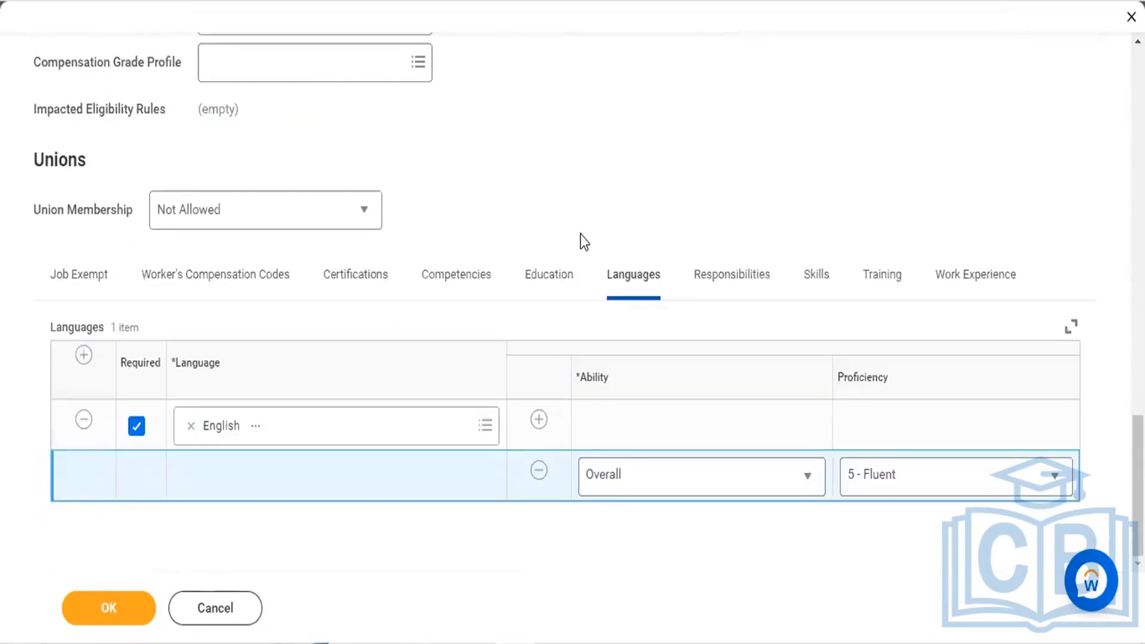
# - Examine the job profile's competency and target rating, and the proficiency options offered for the English language entry
pyautogui.click(469, 276)
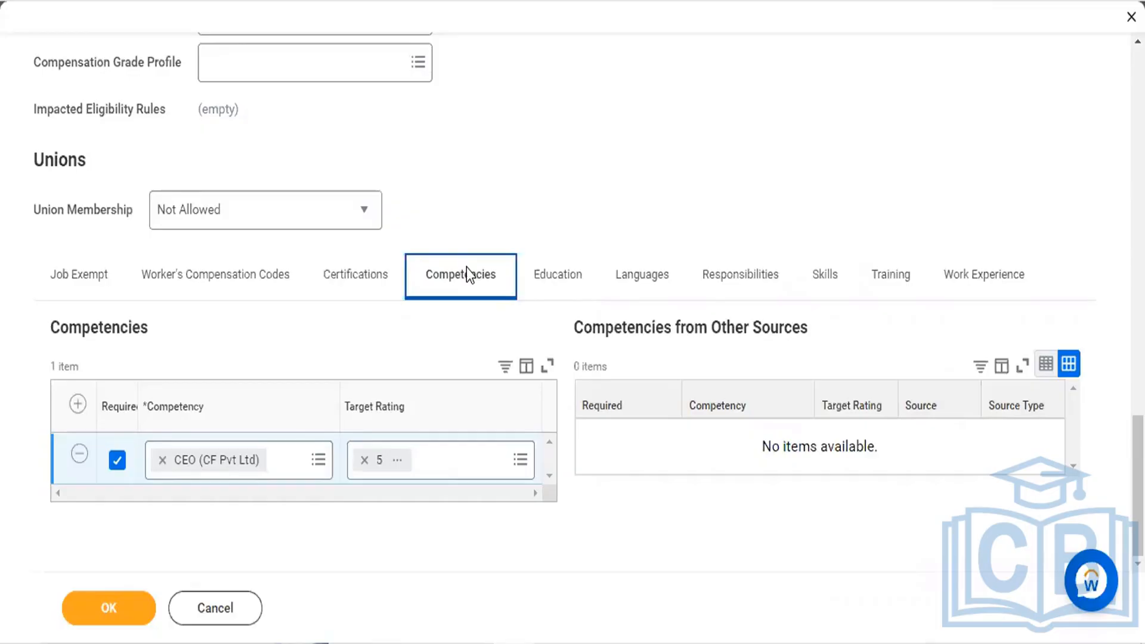
pyautogui.click(642, 279)
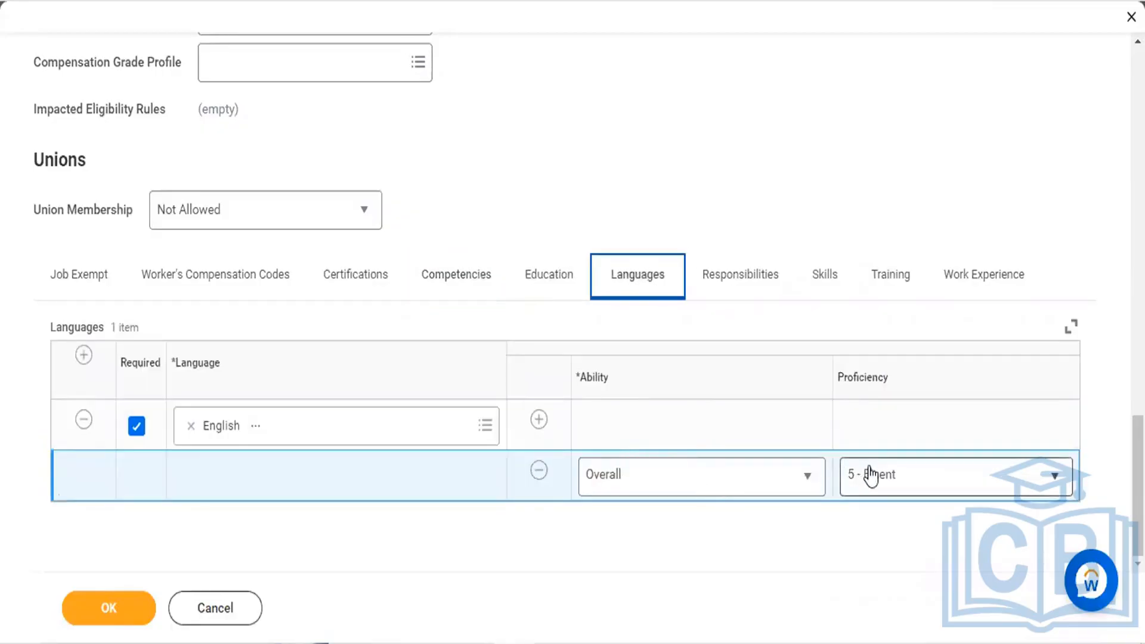
pyautogui.click(870, 476)
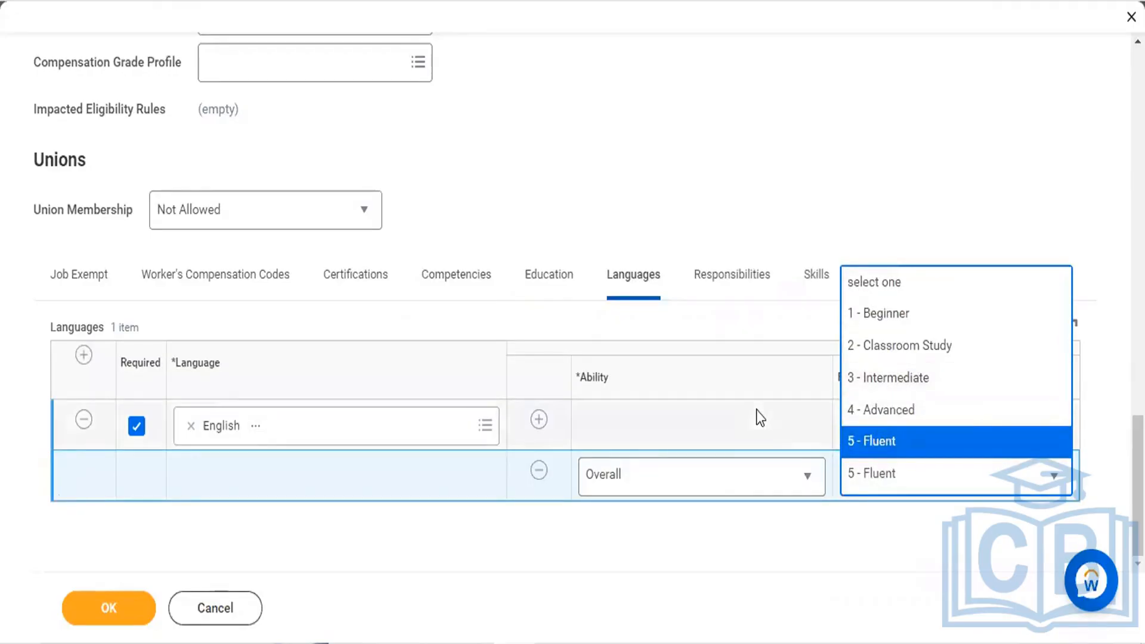
pyautogui.scroll(2, 755, 410)
pyautogui.scroll(-1, 756, 409)
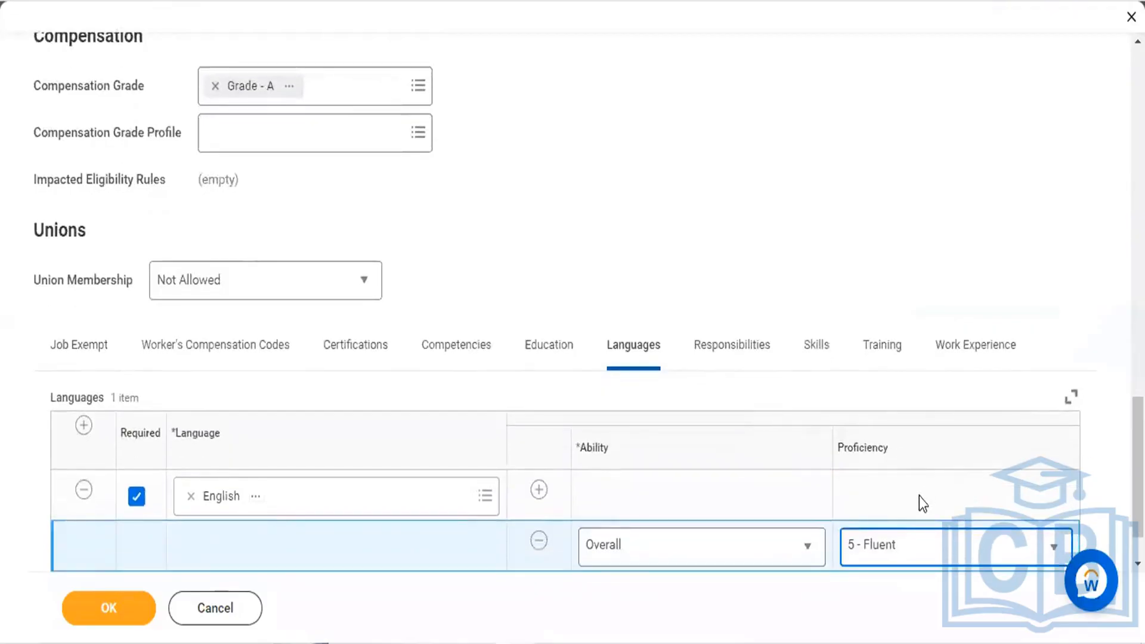
pyautogui.click(901, 549)
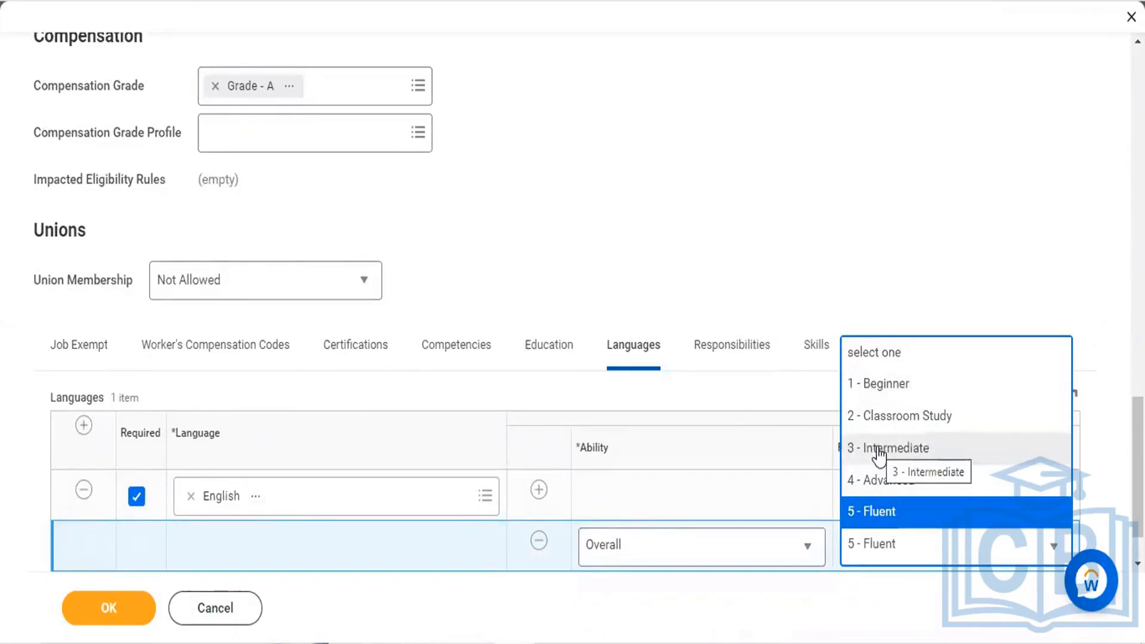
pyautogui.click(652, 270)
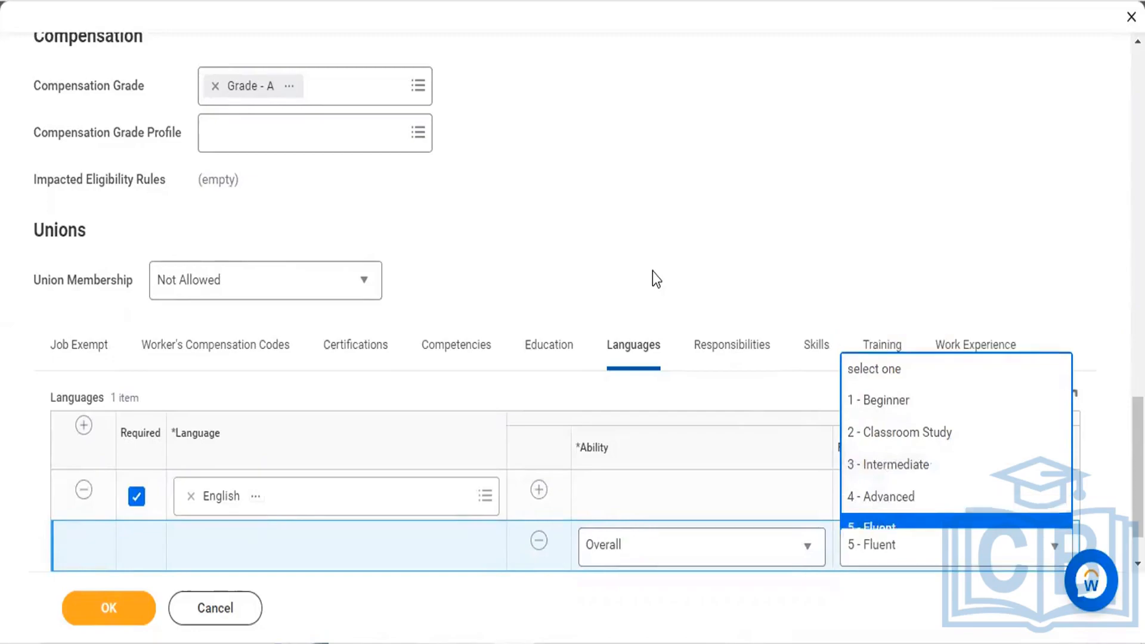
pyautogui.click(485, 340)
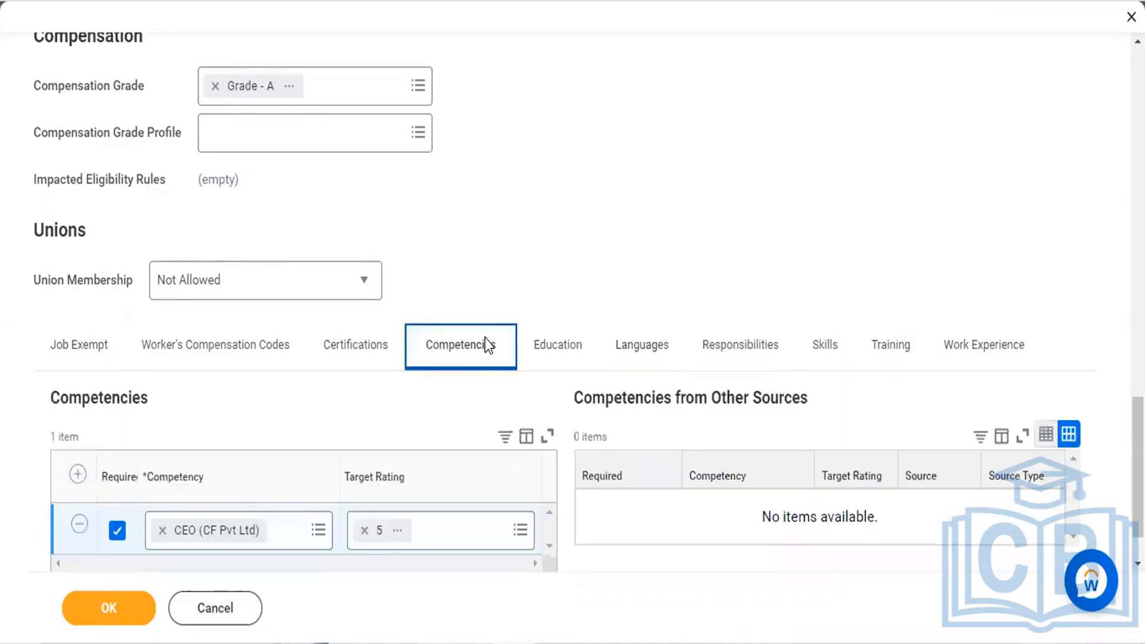
pyautogui.scroll(-1, 484, 337)
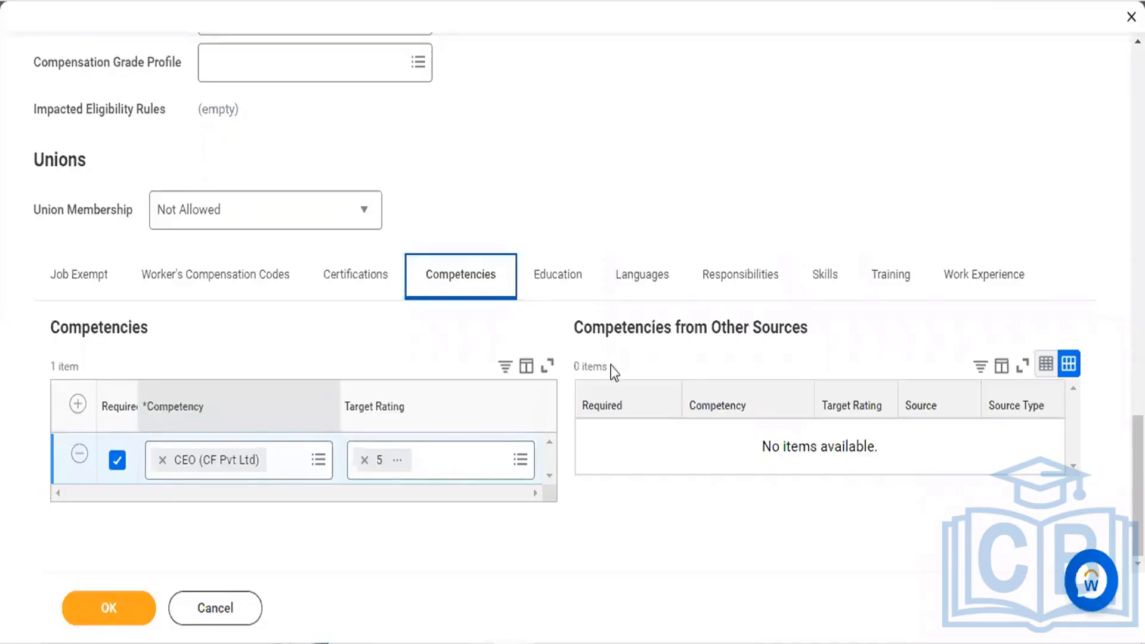
pyautogui.click(535, 217)
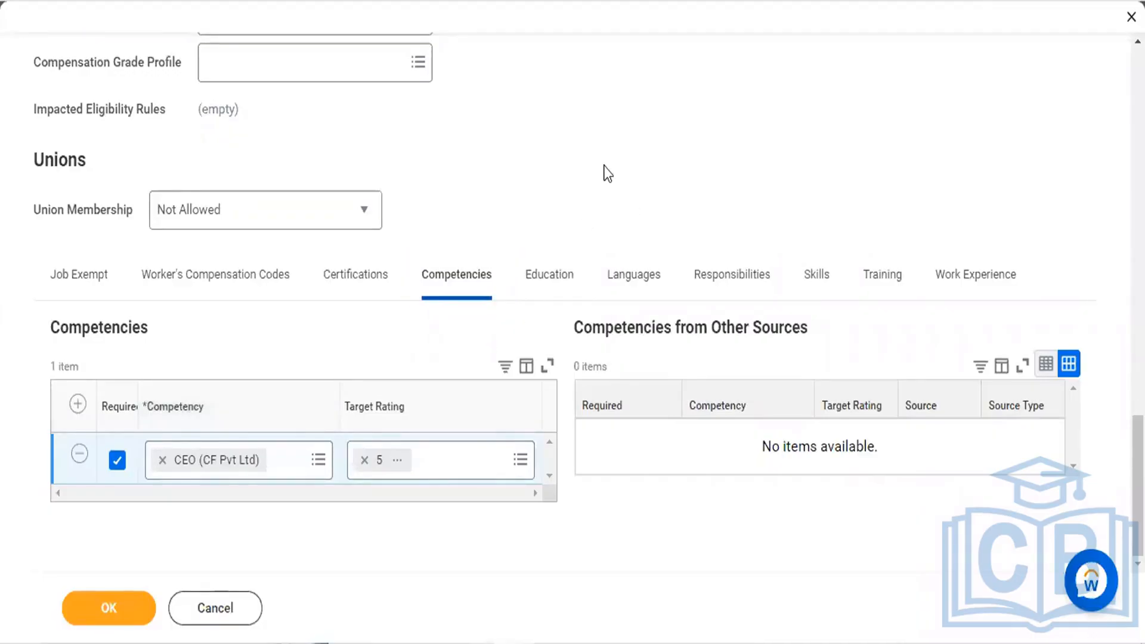
# - Consult the Staffing in WORKDAY topics in the PowerPoint Presentation PDF and return to the Workday job profile
pyautogui.scroll(15, 607, 173)
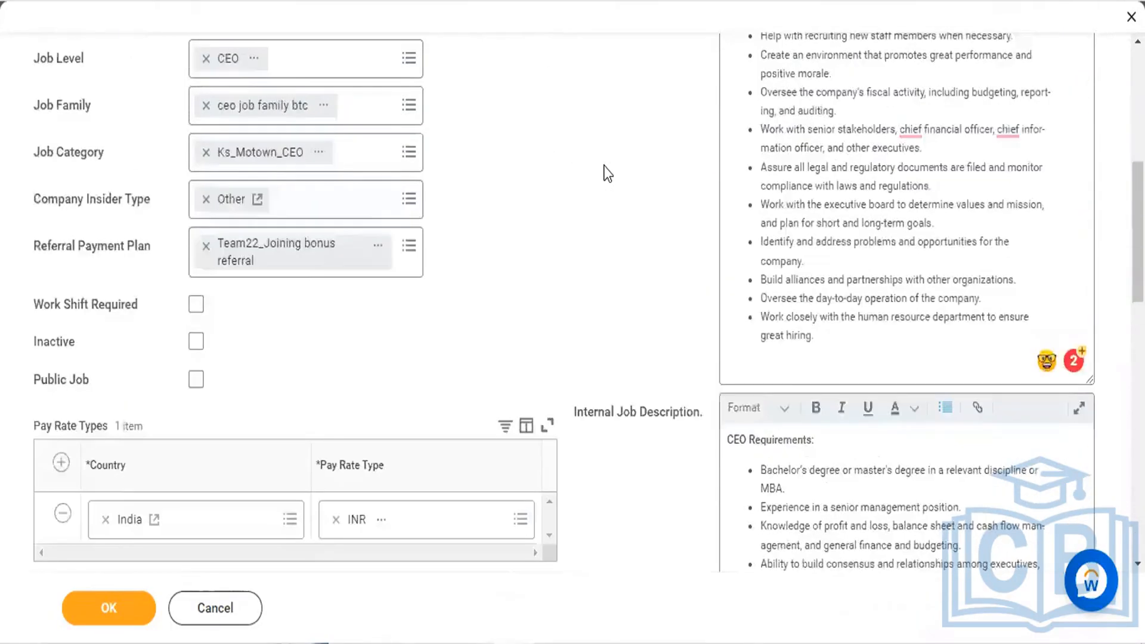
pyautogui.scroll(8, 606, 173)
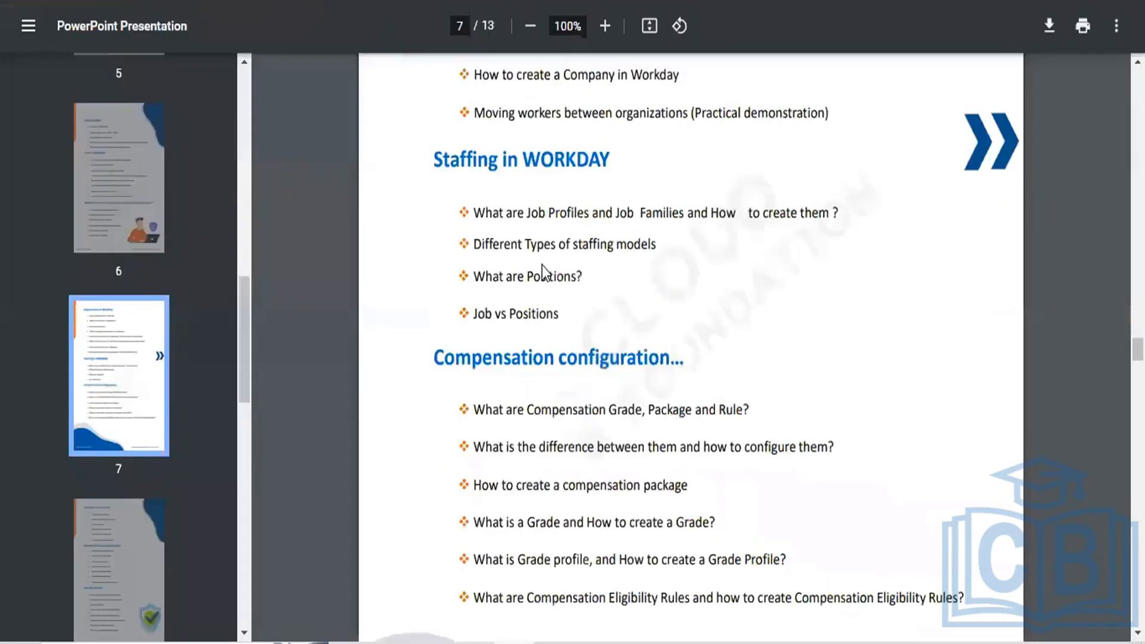
pyautogui.moveTo(396, 1); pyautogui.dragTo(638, 268)
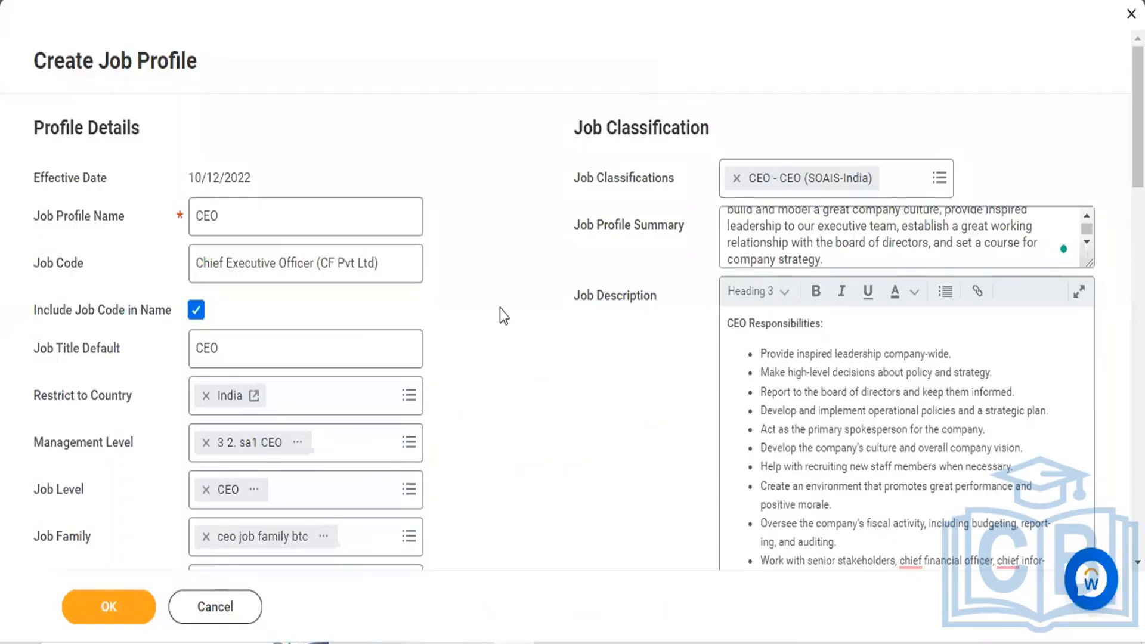
# - Examine the available Management Level options in the job profile's Profile Details, from Director through the sa1 levels
pyautogui.scroll(-1, 499, 309)
pyautogui.scroll(-3, 499, 309)
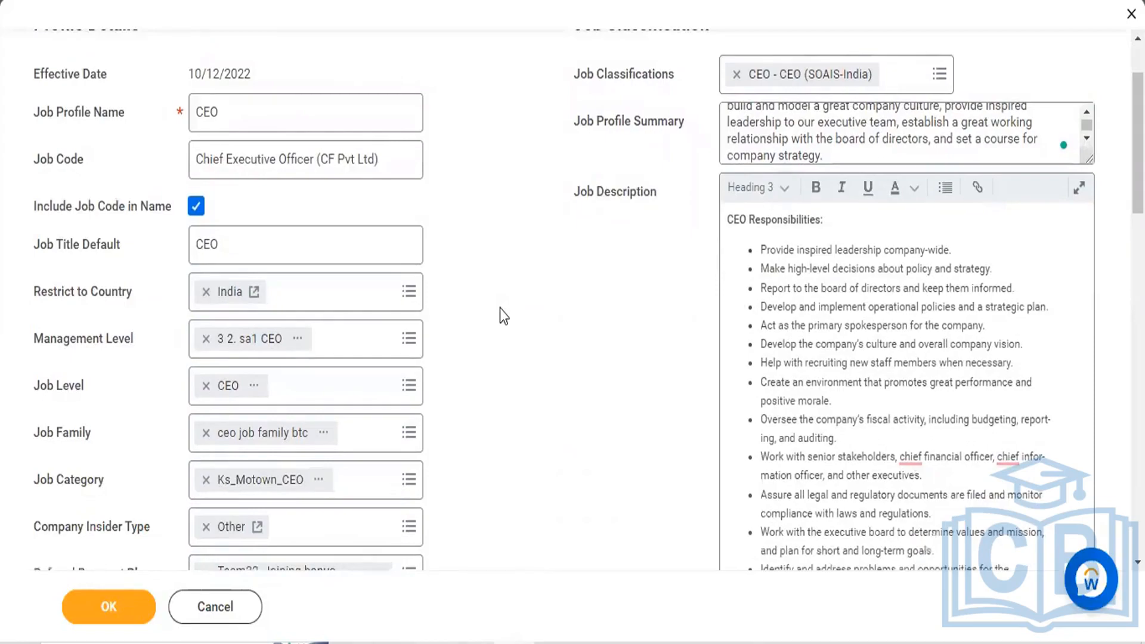
pyautogui.scroll(-3, 500, 309)
pyautogui.scroll(-2, 468, 269)
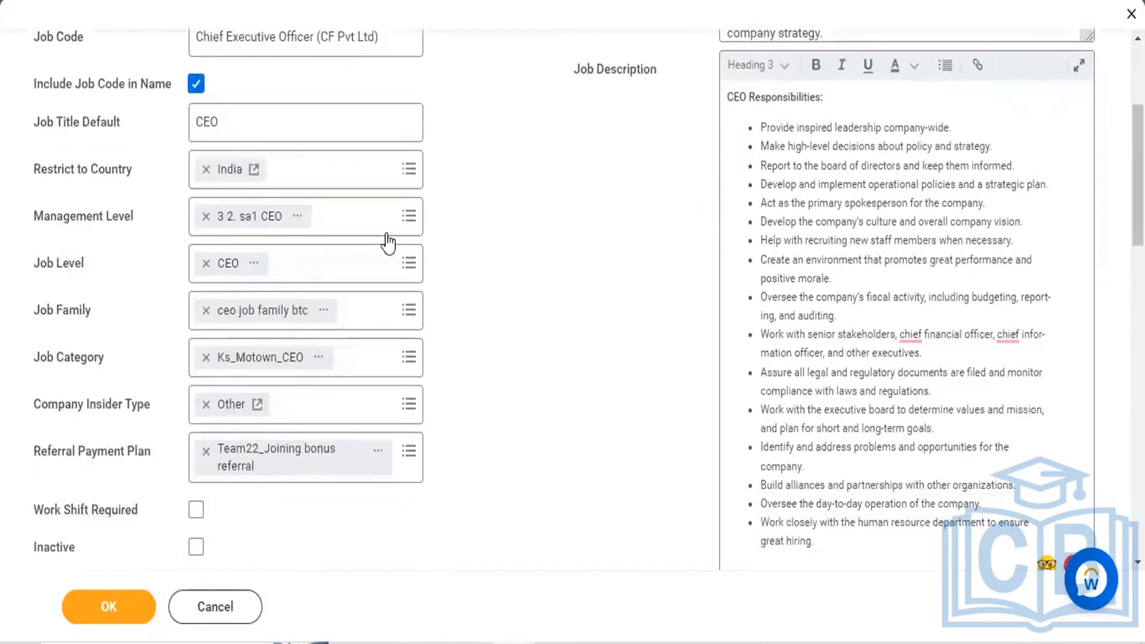
pyautogui.click(358, 229)
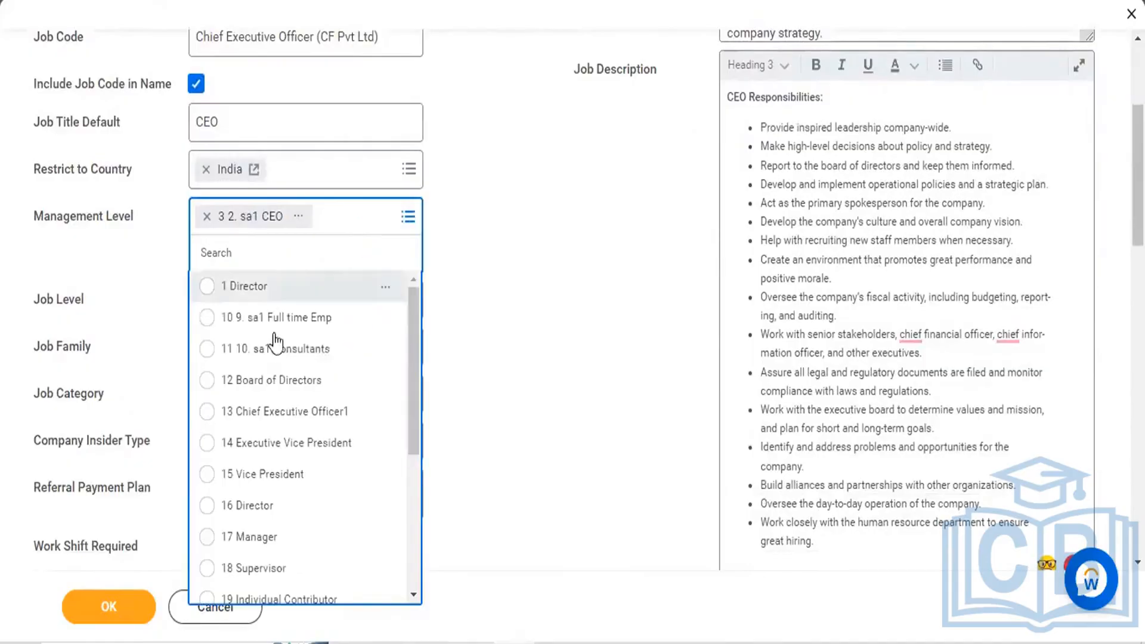
pyautogui.scroll(-3, 278, 355)
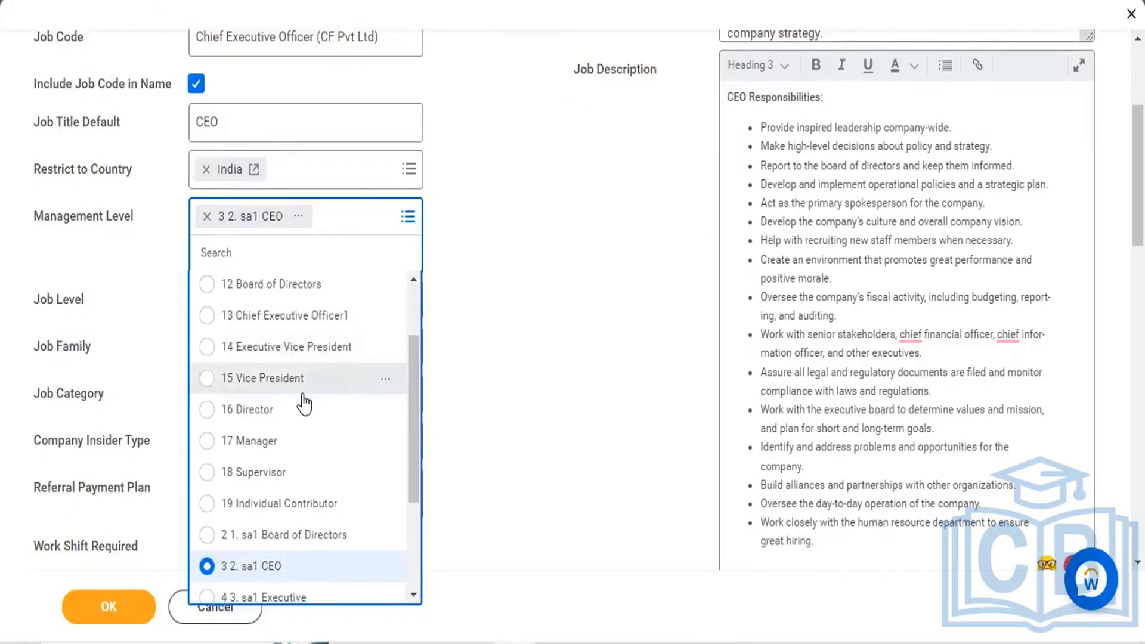
pyautogui.scroll(-2, 306, 402)
pyautogui.scroll(-3, 306, 403)
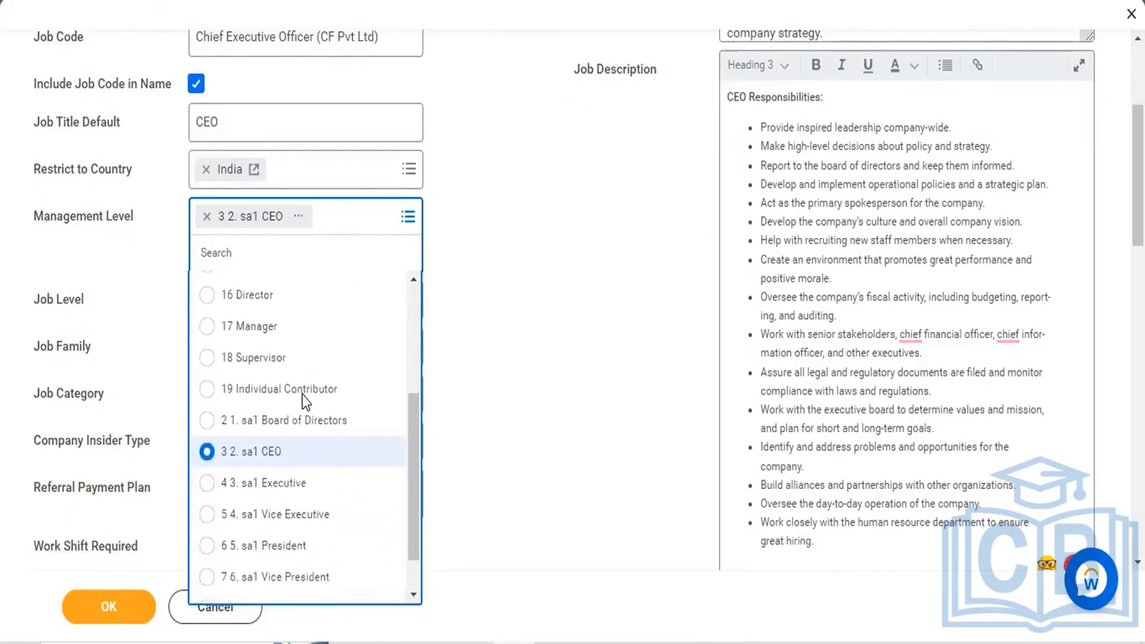
pyautogui.scroll(-1, 302, 396)
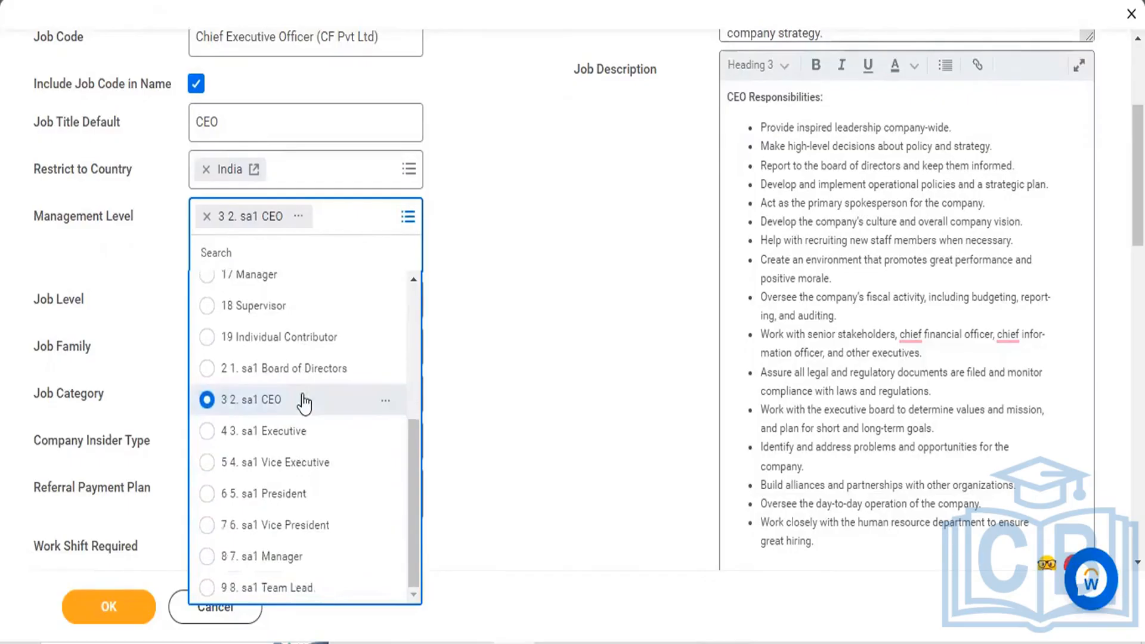
pyautogui.scroll(5, 304, 402)
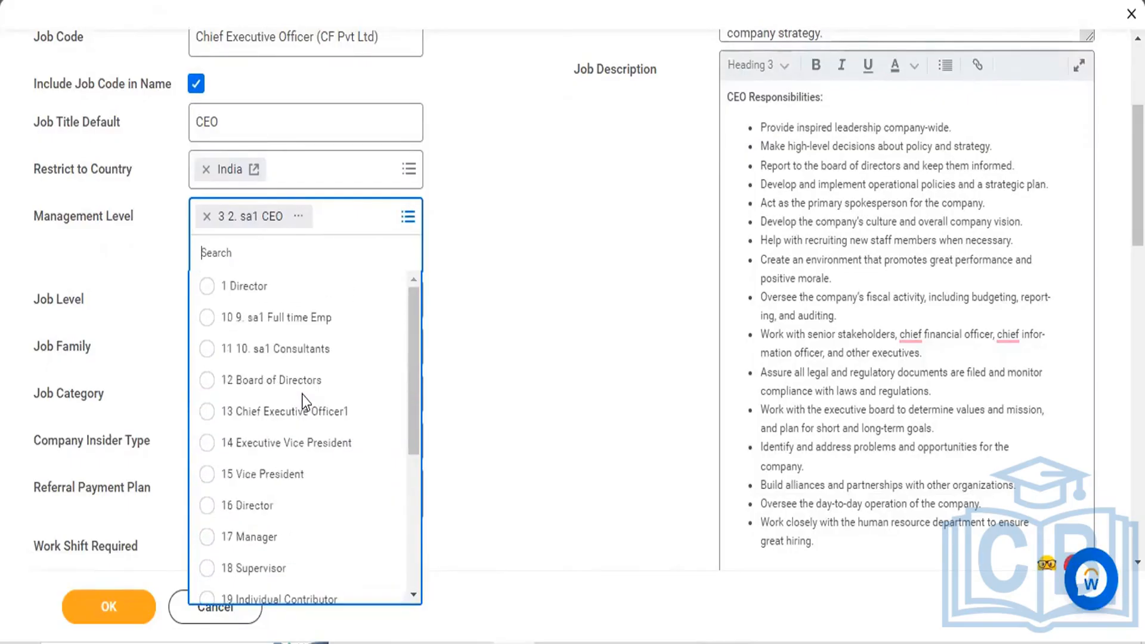
pyautogui.tripleClick(74, 213)
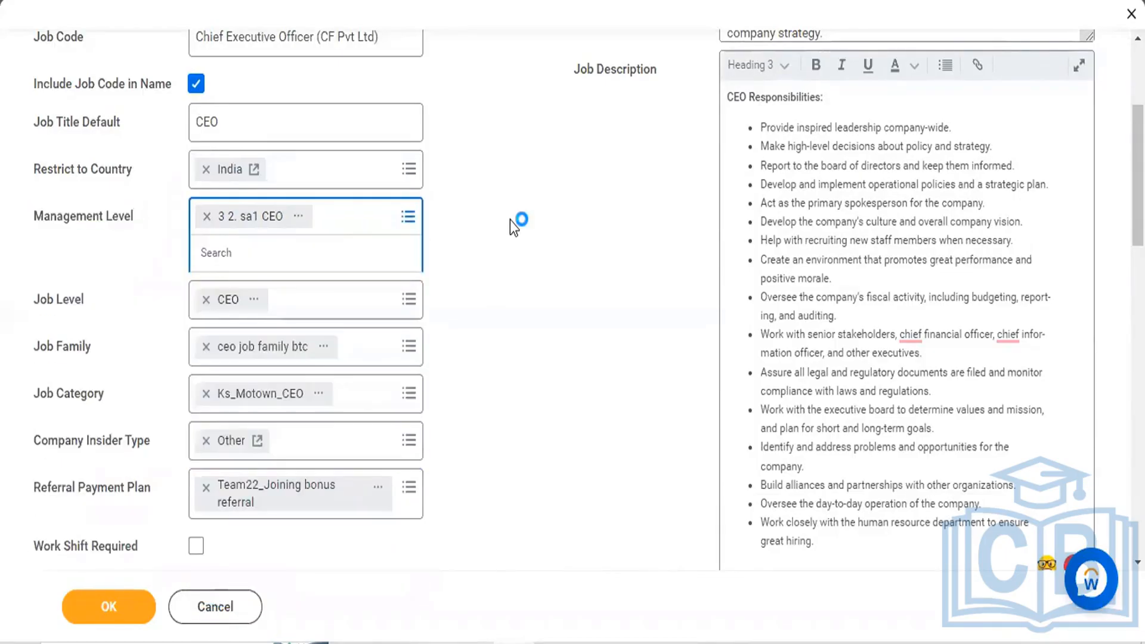
# - Review the job profile form from Profile Details and Pay Rate Types through Work-Study, Compensation, Unions and Competencies before submission
pyautogui.scroll(3, 417, 197)
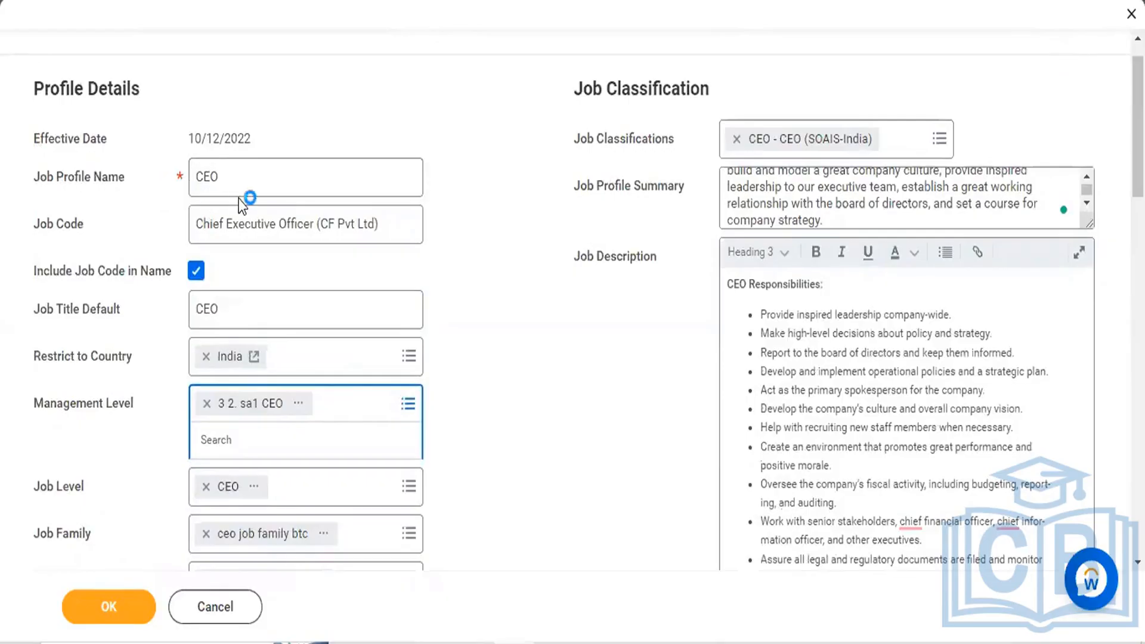
pyautogui.scroll(-6, 241, 197)
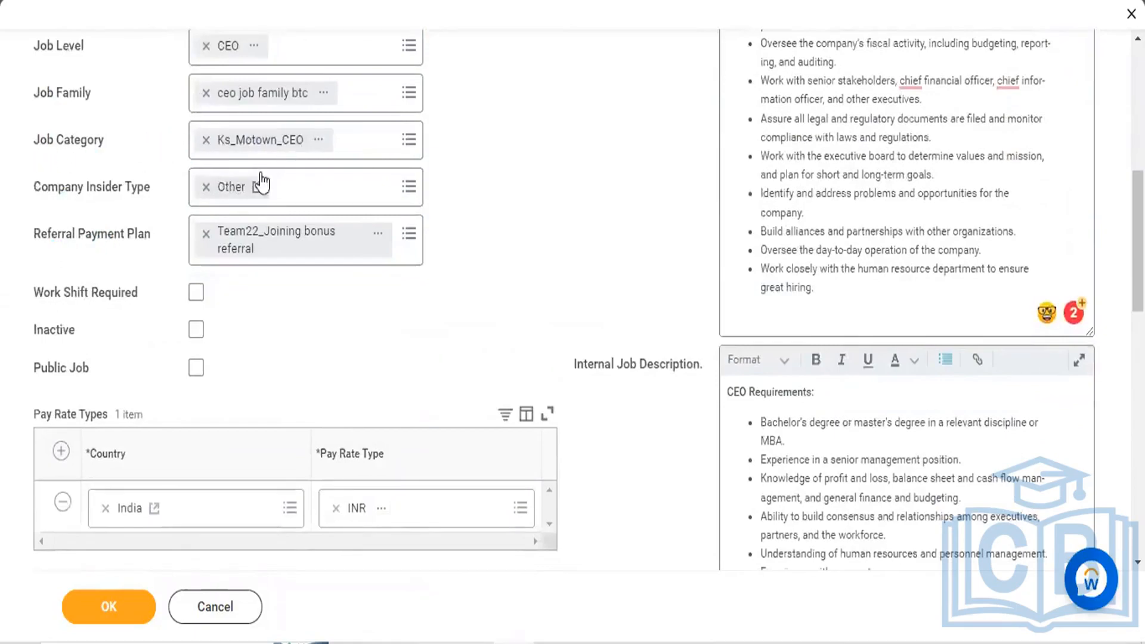
pyautogui.scroll(-4, 582, 343)
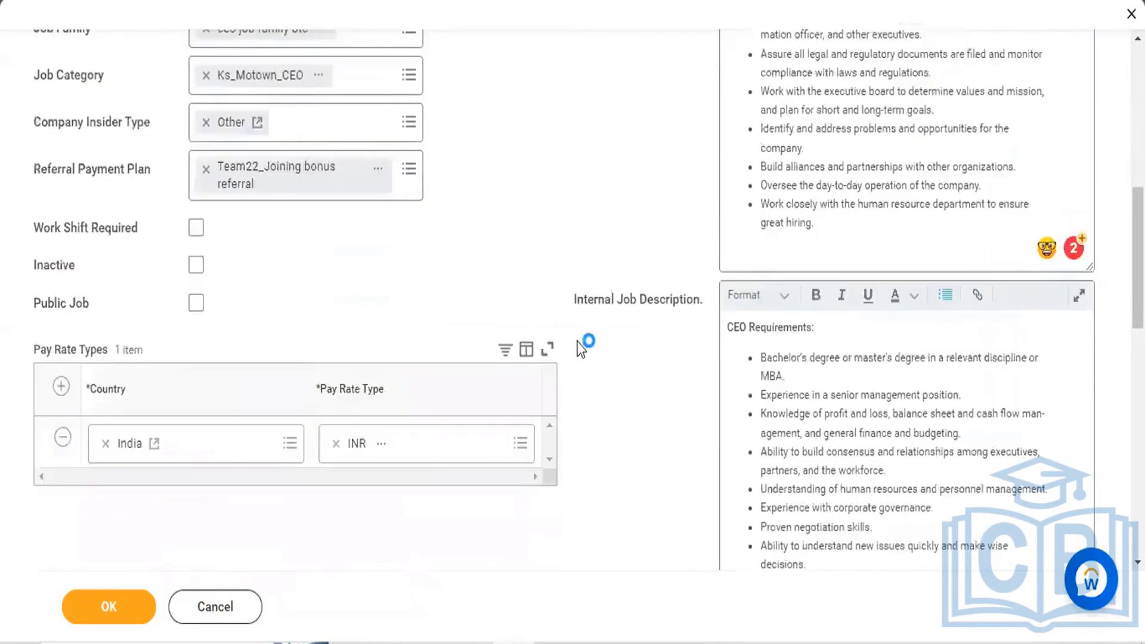
pyautogui.scroll(-3, 581, 349)
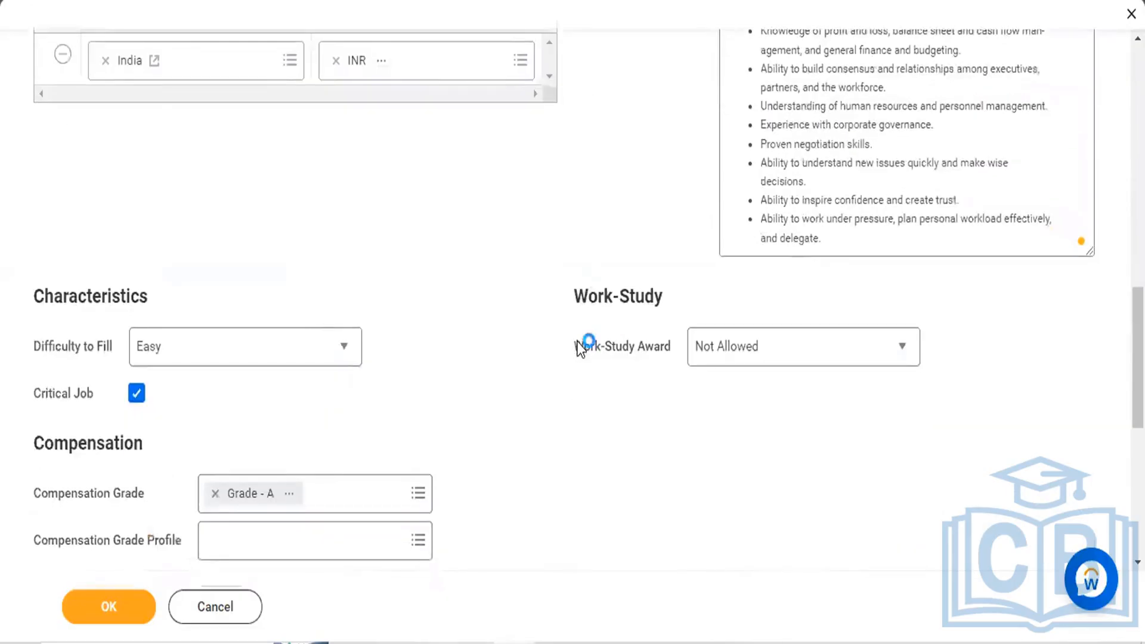
pyautogui.scroll(-8, 577, 343)
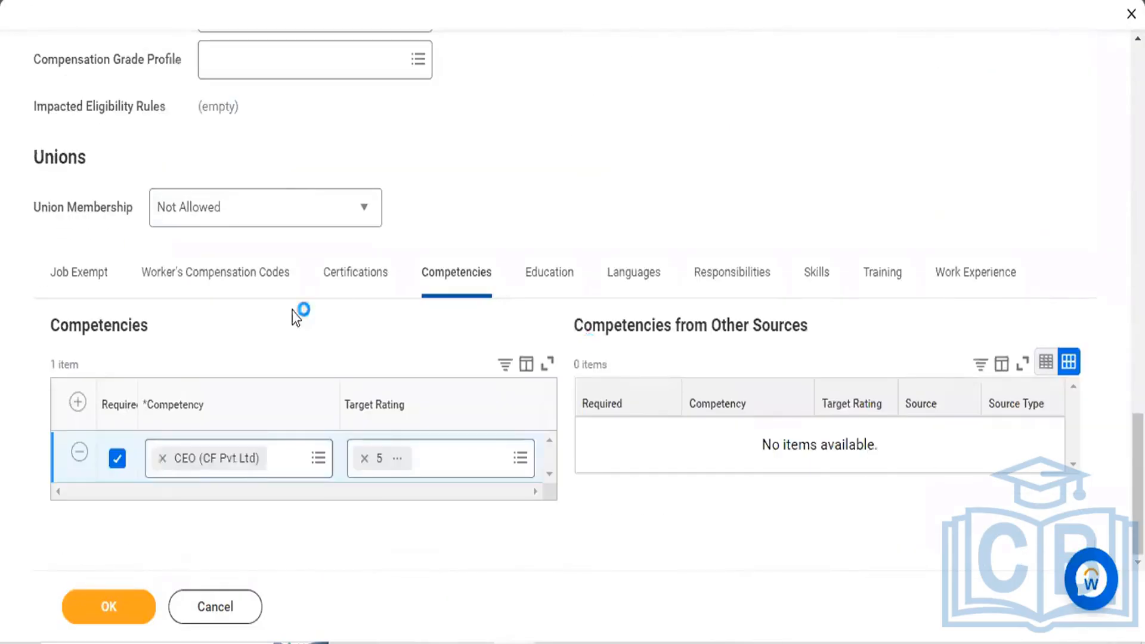
pyautogui.scroll(15, 297, 318)
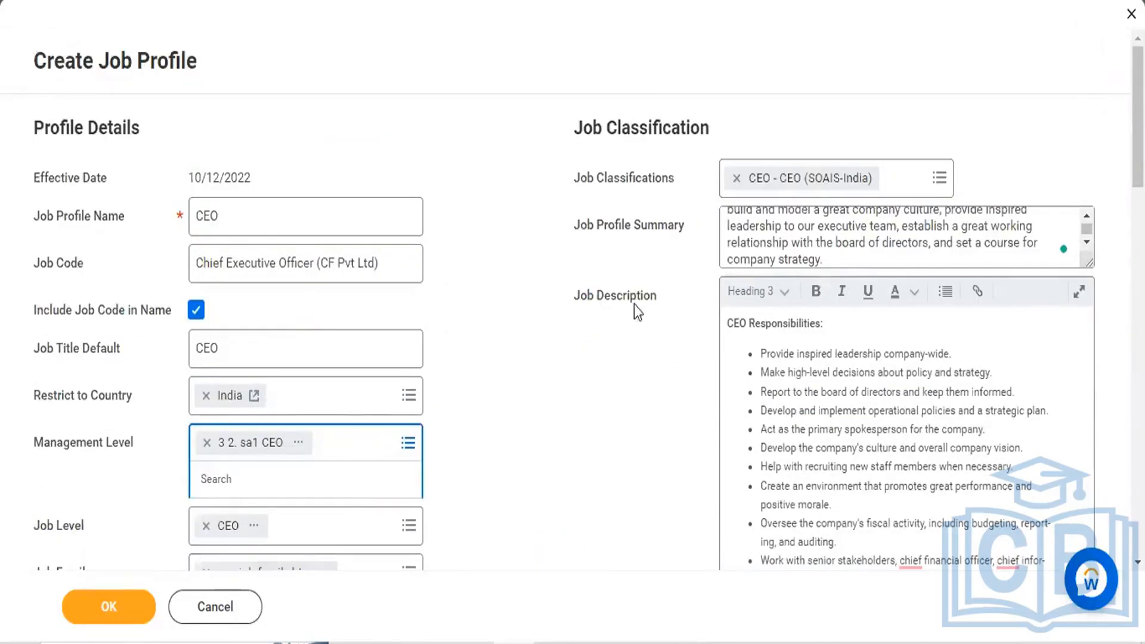
pyautogui.scroll(-15, 520, 213)
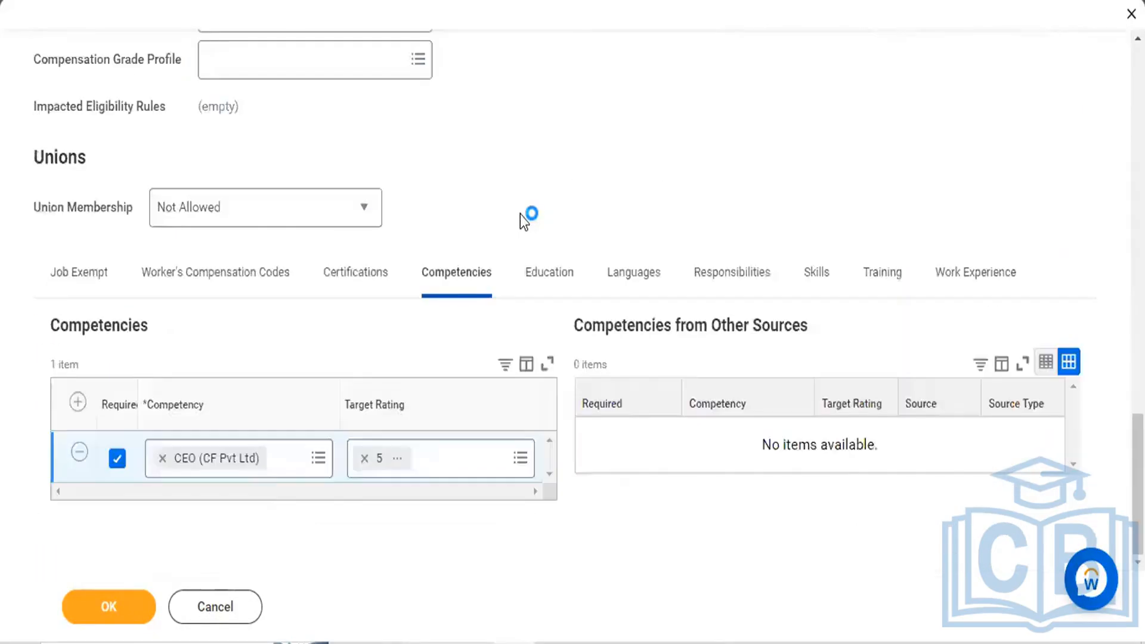
# - Clear the Target Rating of the CEO (CF Pvt Ltd) competency and submit the job profile
pyautogui.click(91, 603)
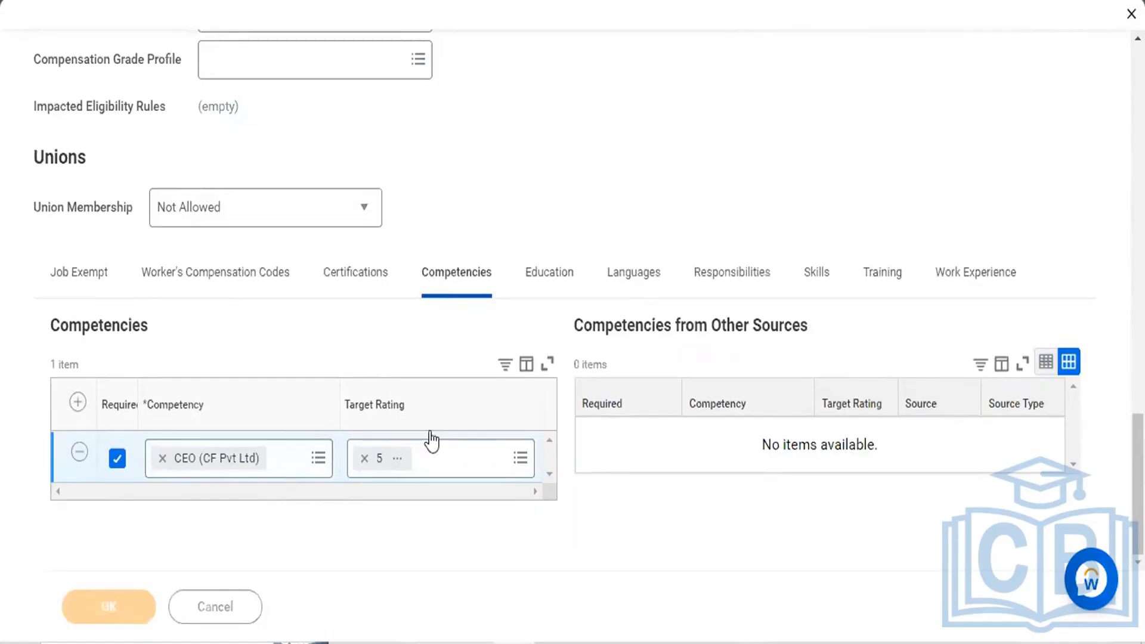
pyautogui.scroll(-1, 485, 409)
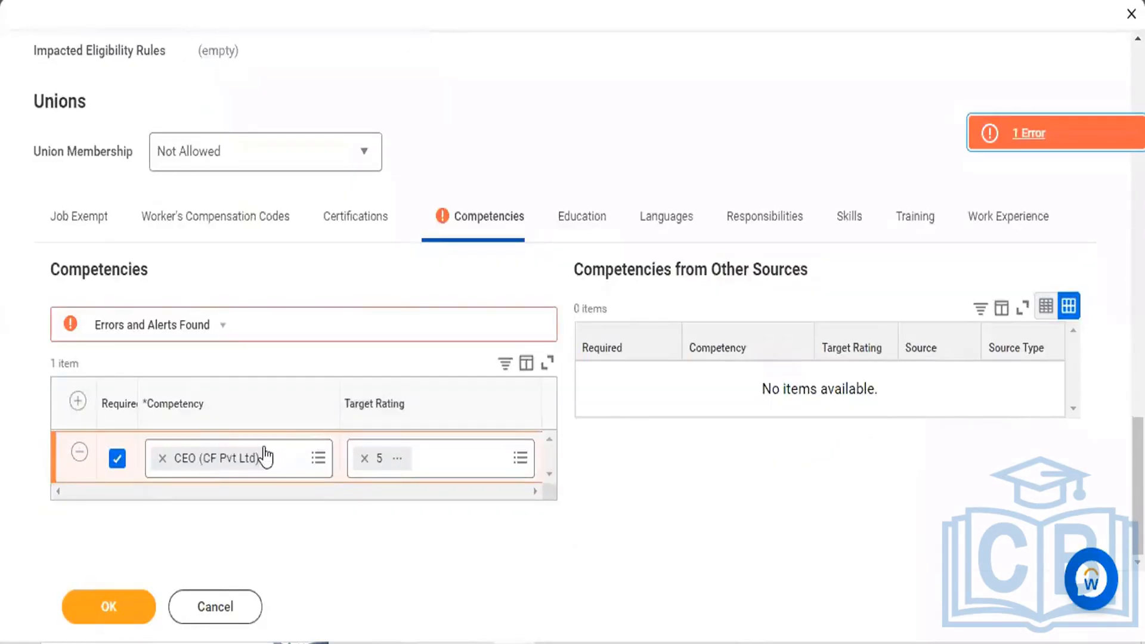
pyautogui.click(364, 458)
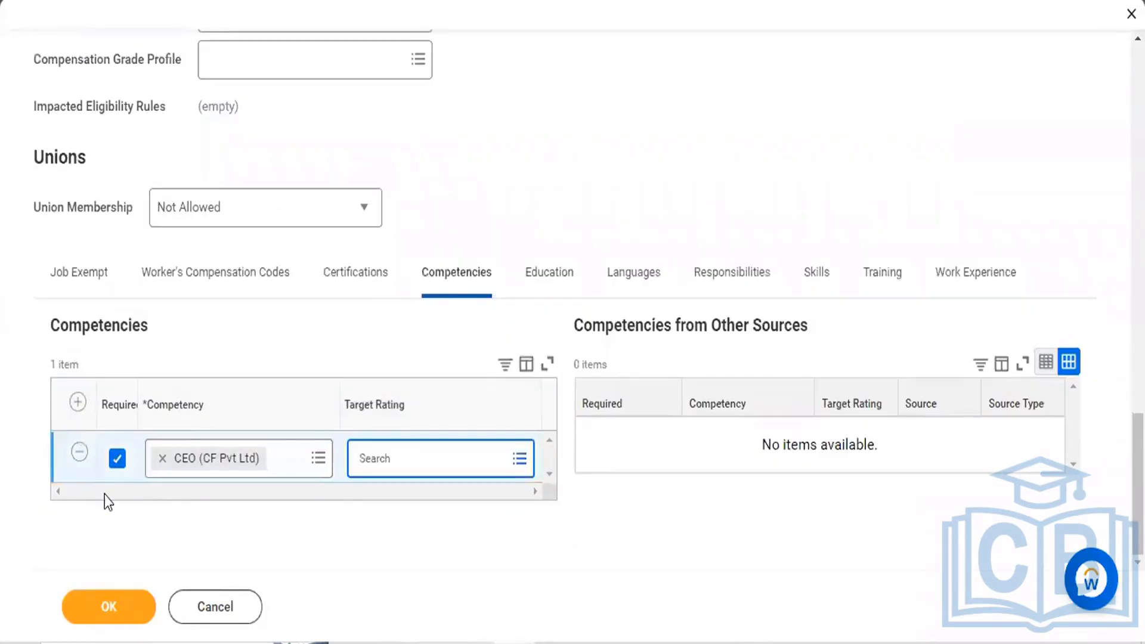
pyautogui.click(113, 609)
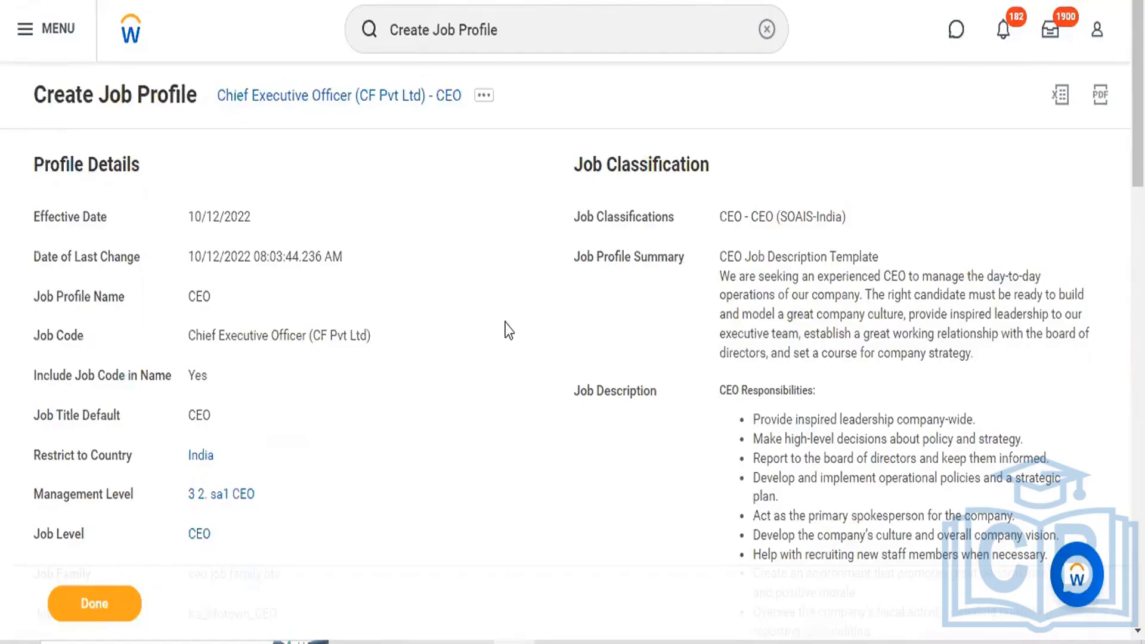
# - Review the submitted Chief Executive Officer (CF Pvt Ltd) - CEO job profile from Profile Details through Unions and Job Exempt
pyautogui.scroll(-7, 507, 330)
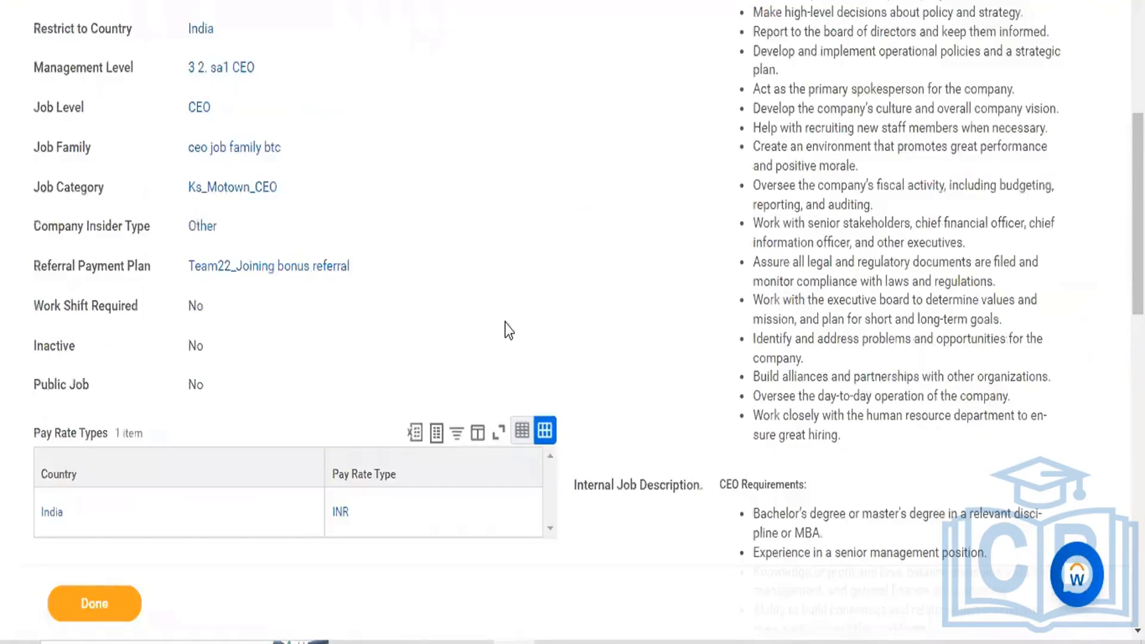
pyautogui.scroll(-10, 507, 330)
pyautogui.scroll(-3, 507, 330)
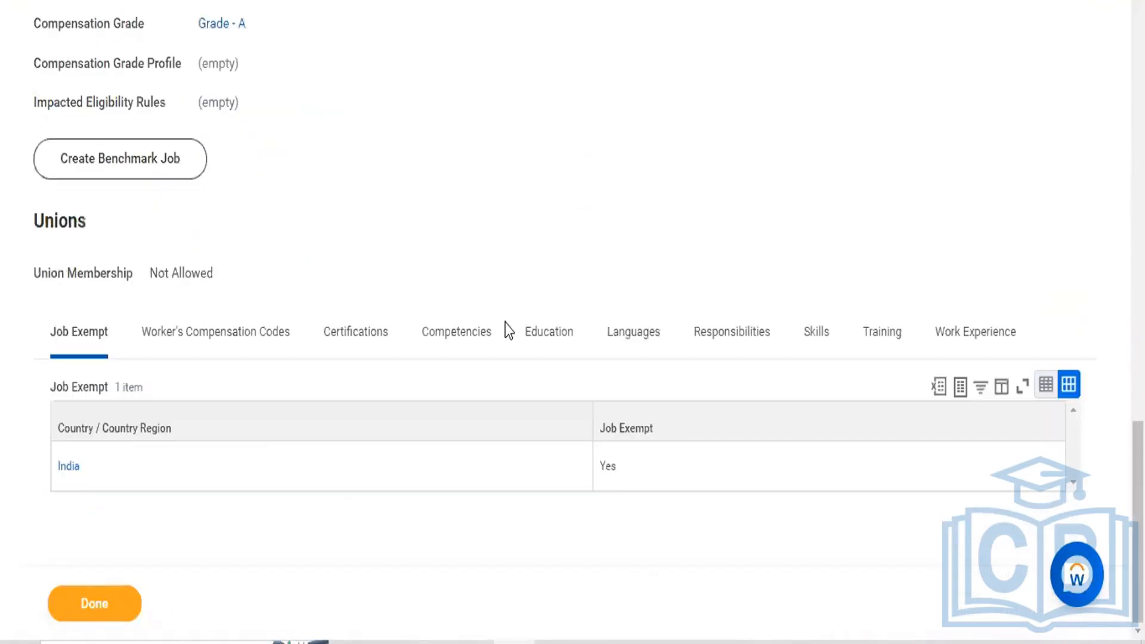
pyautogui.scroll(9, 507, 330)
pyautogui.scroll(11, 507, 330)
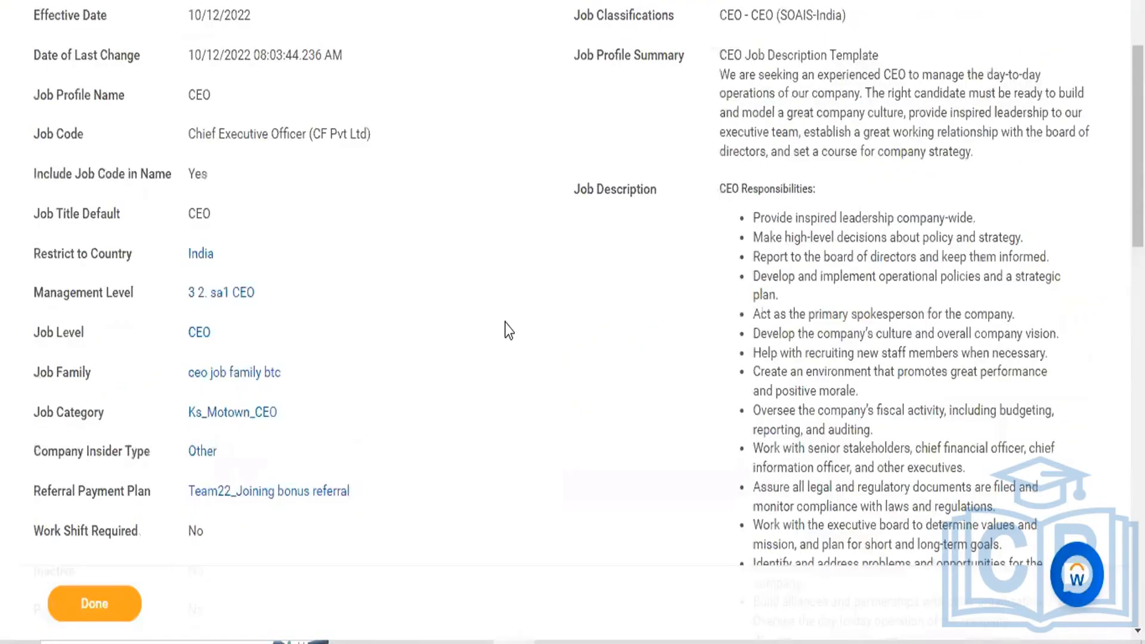
pyautogui.scroll(3, 74, 607)
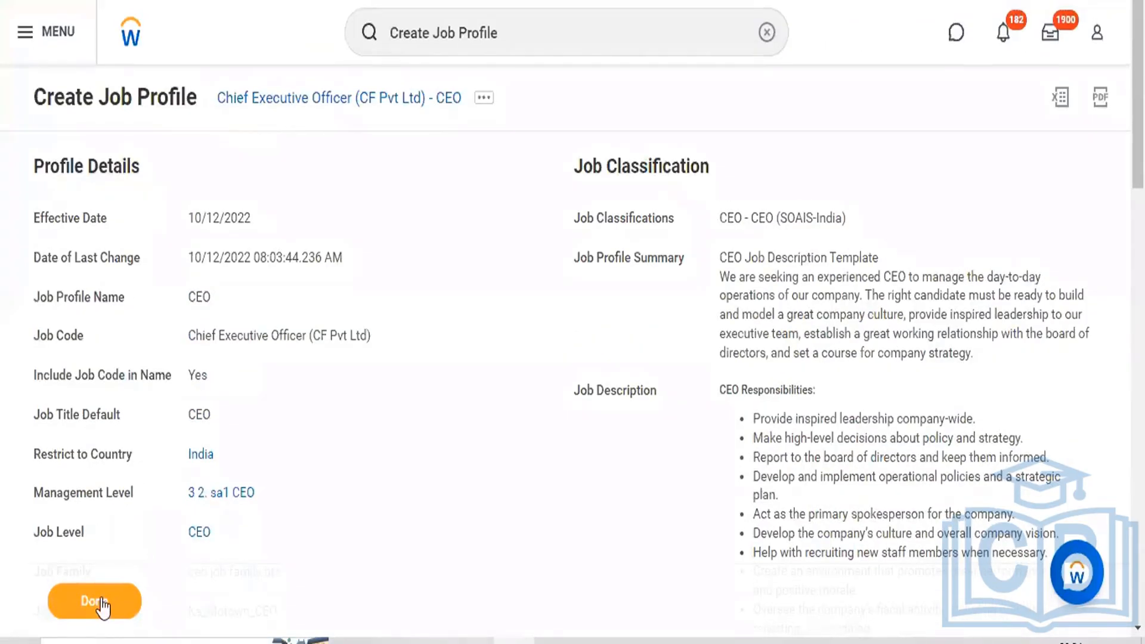
pyautogui.scroll(-1, 314, 277)
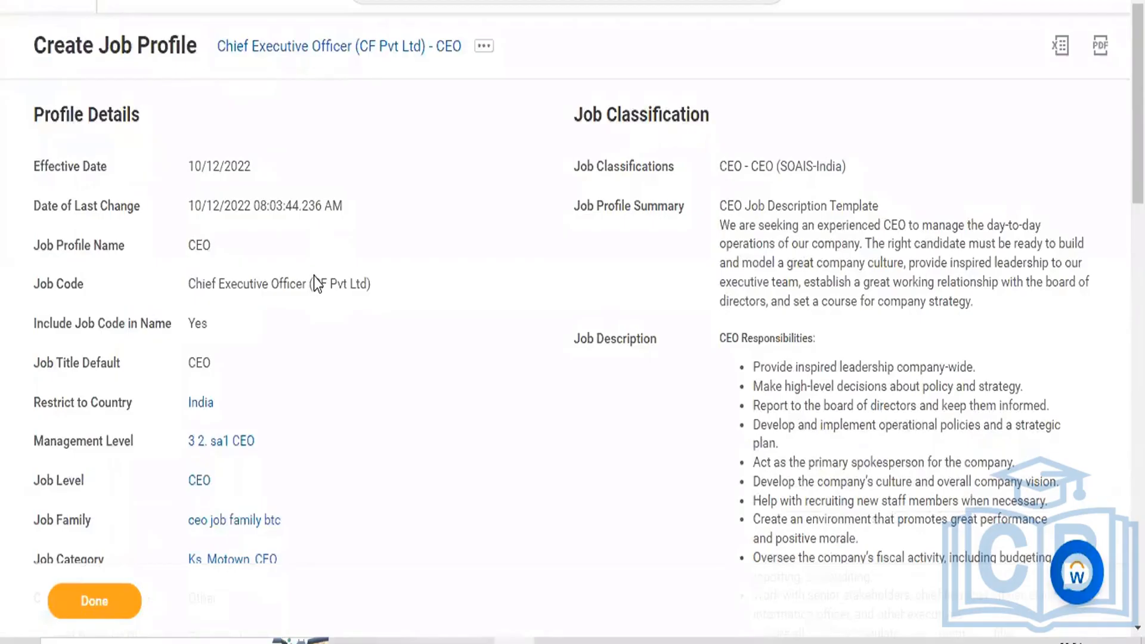
pyautogui.scroll(-2, 316, 281)
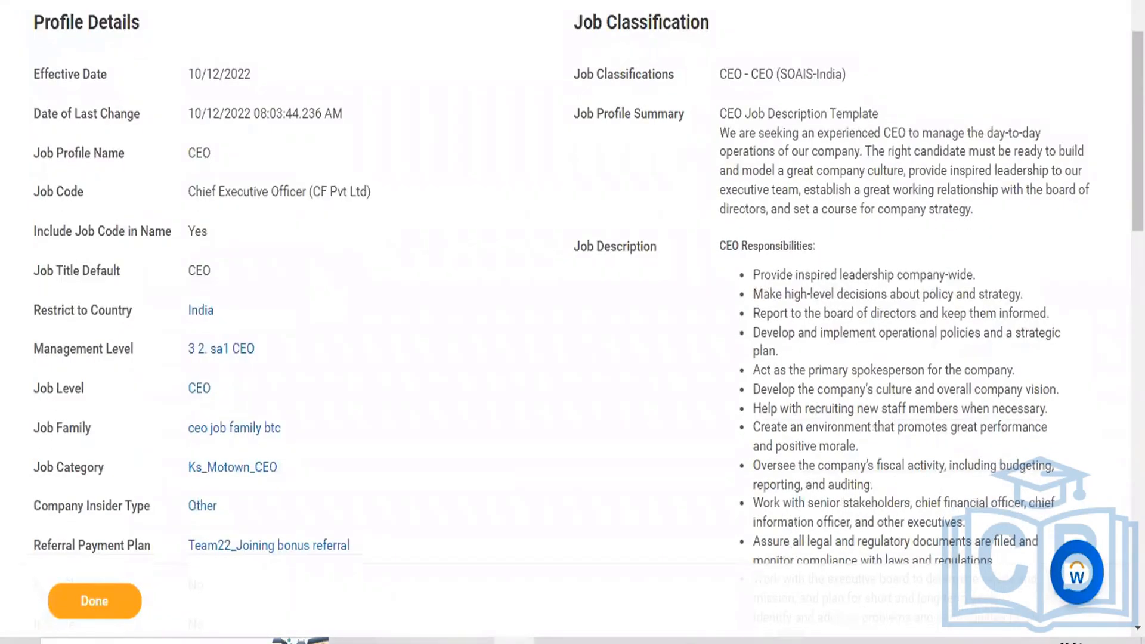
# - Switch to Notepad to consult the Aravind Pvt Ltd hierarchy and team structure alongside the submitted job profile
pyautogui.hotkey('alt', 'Tab')
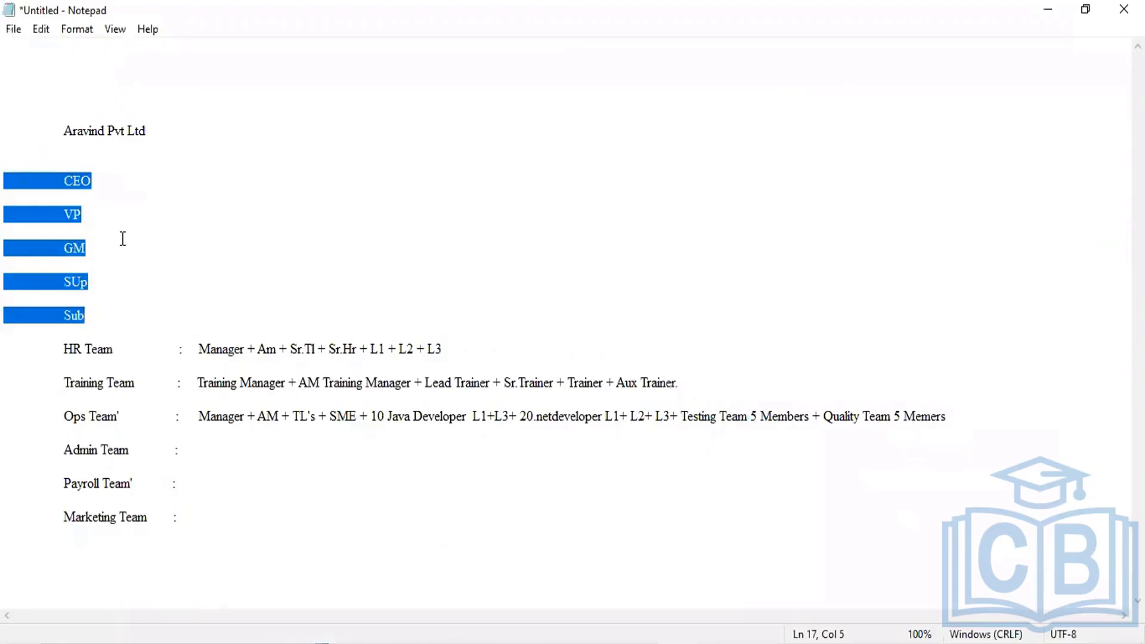
pyautogui.click(1053, 9)
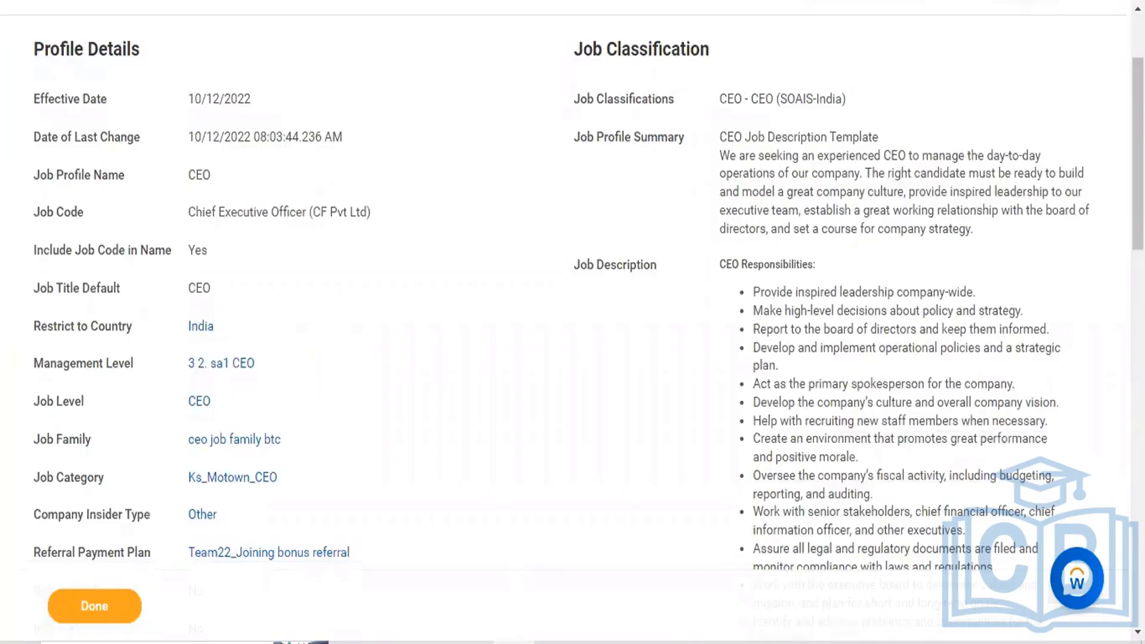
pyautogui.hotkey('alt', 'Tab')
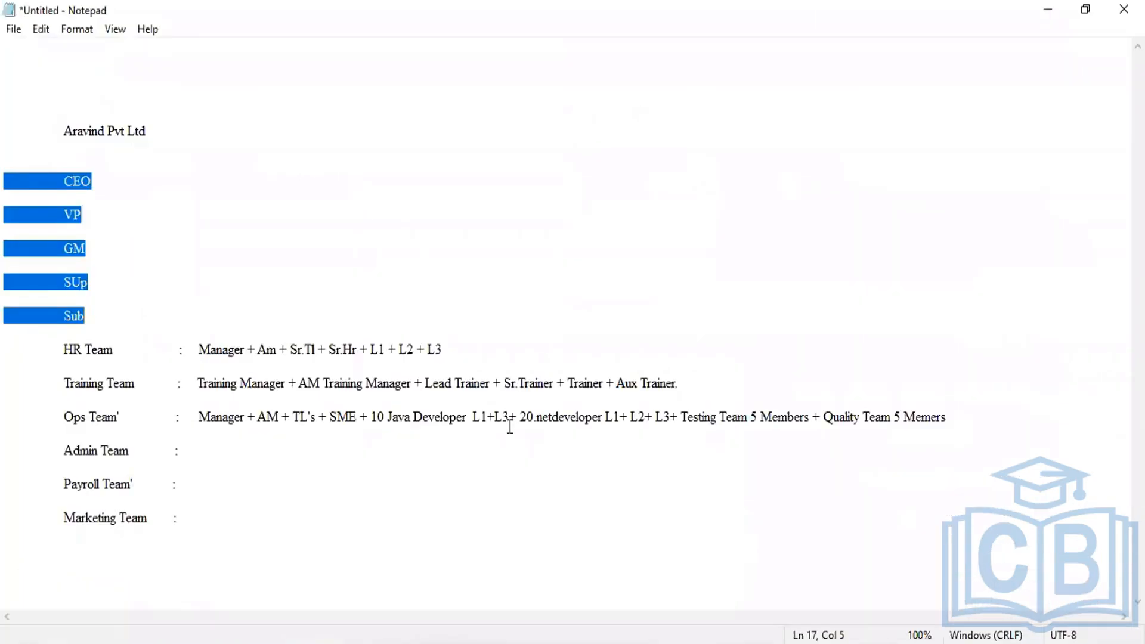